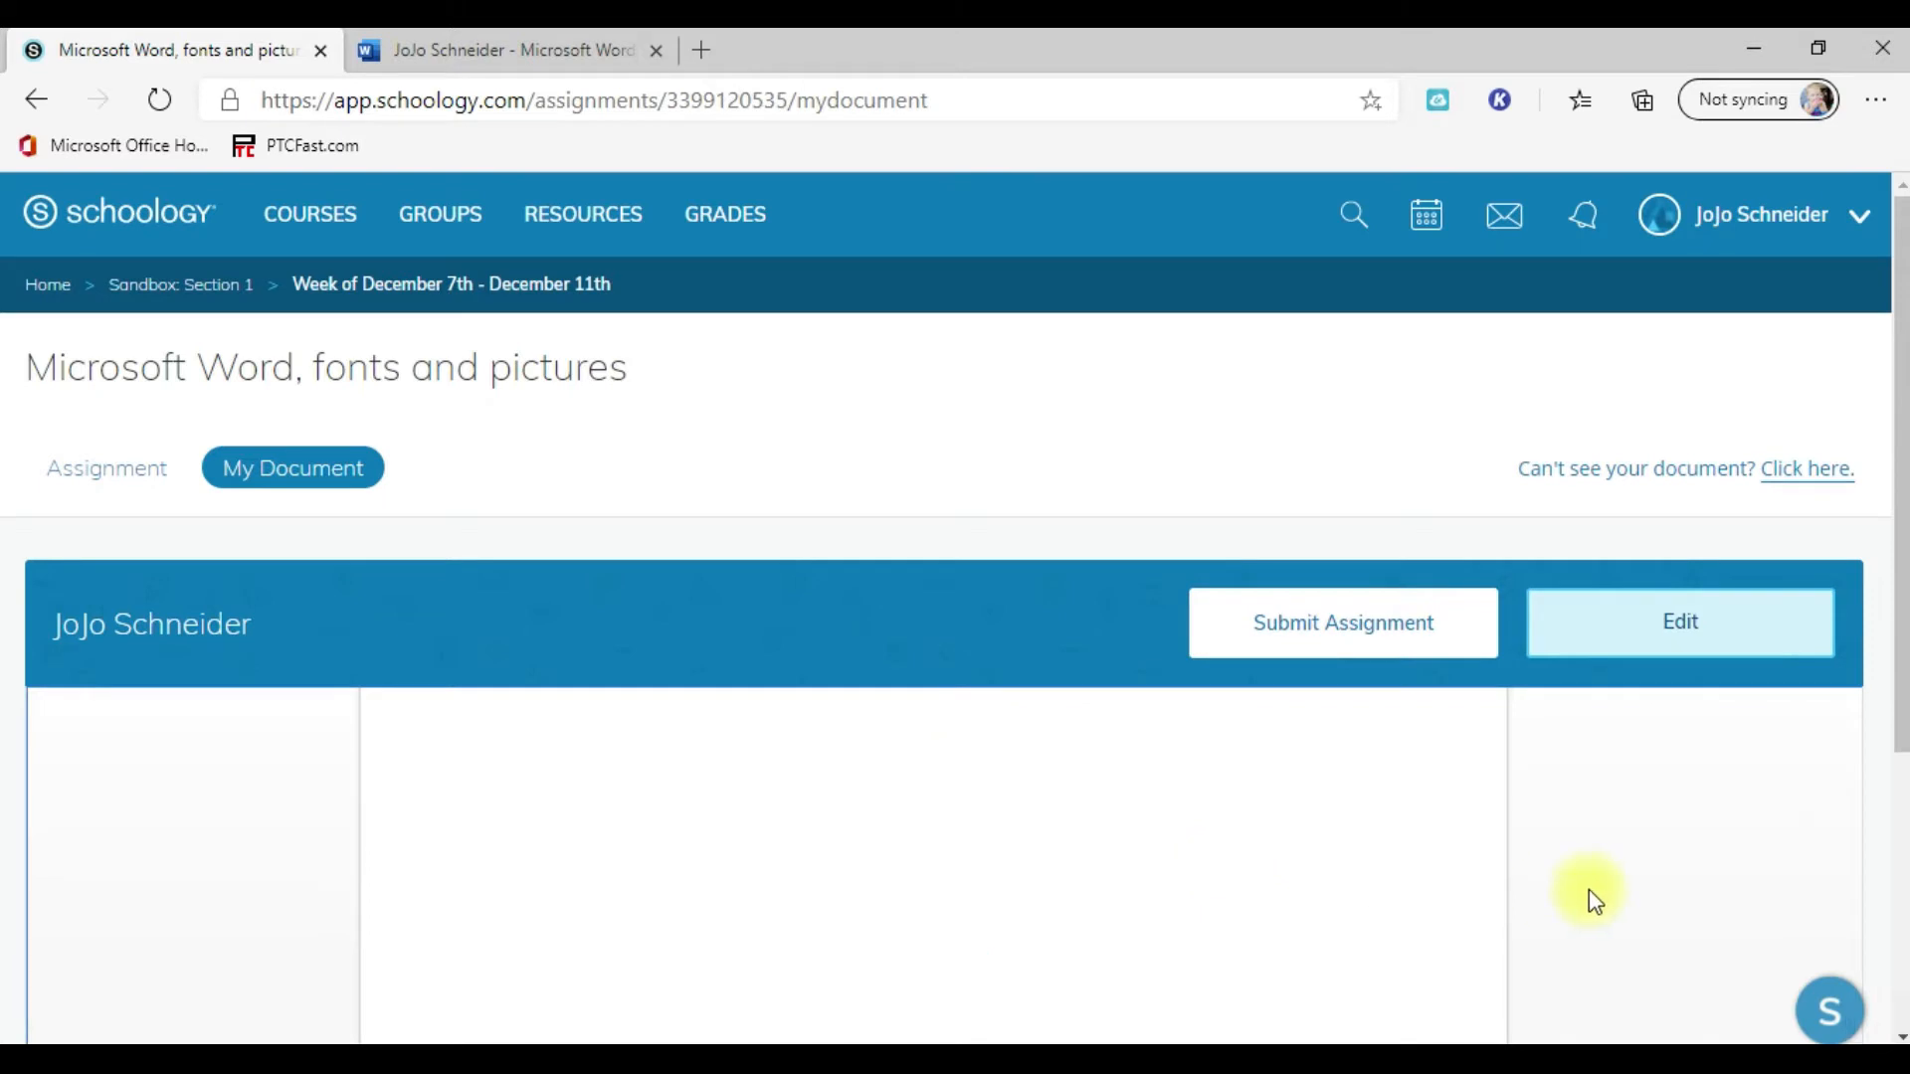
# Step: Switch from the Schoology assignment page to its document in Word and reset the browser zoom to the default
pyautogui.scroll(-5, 1691, 478)
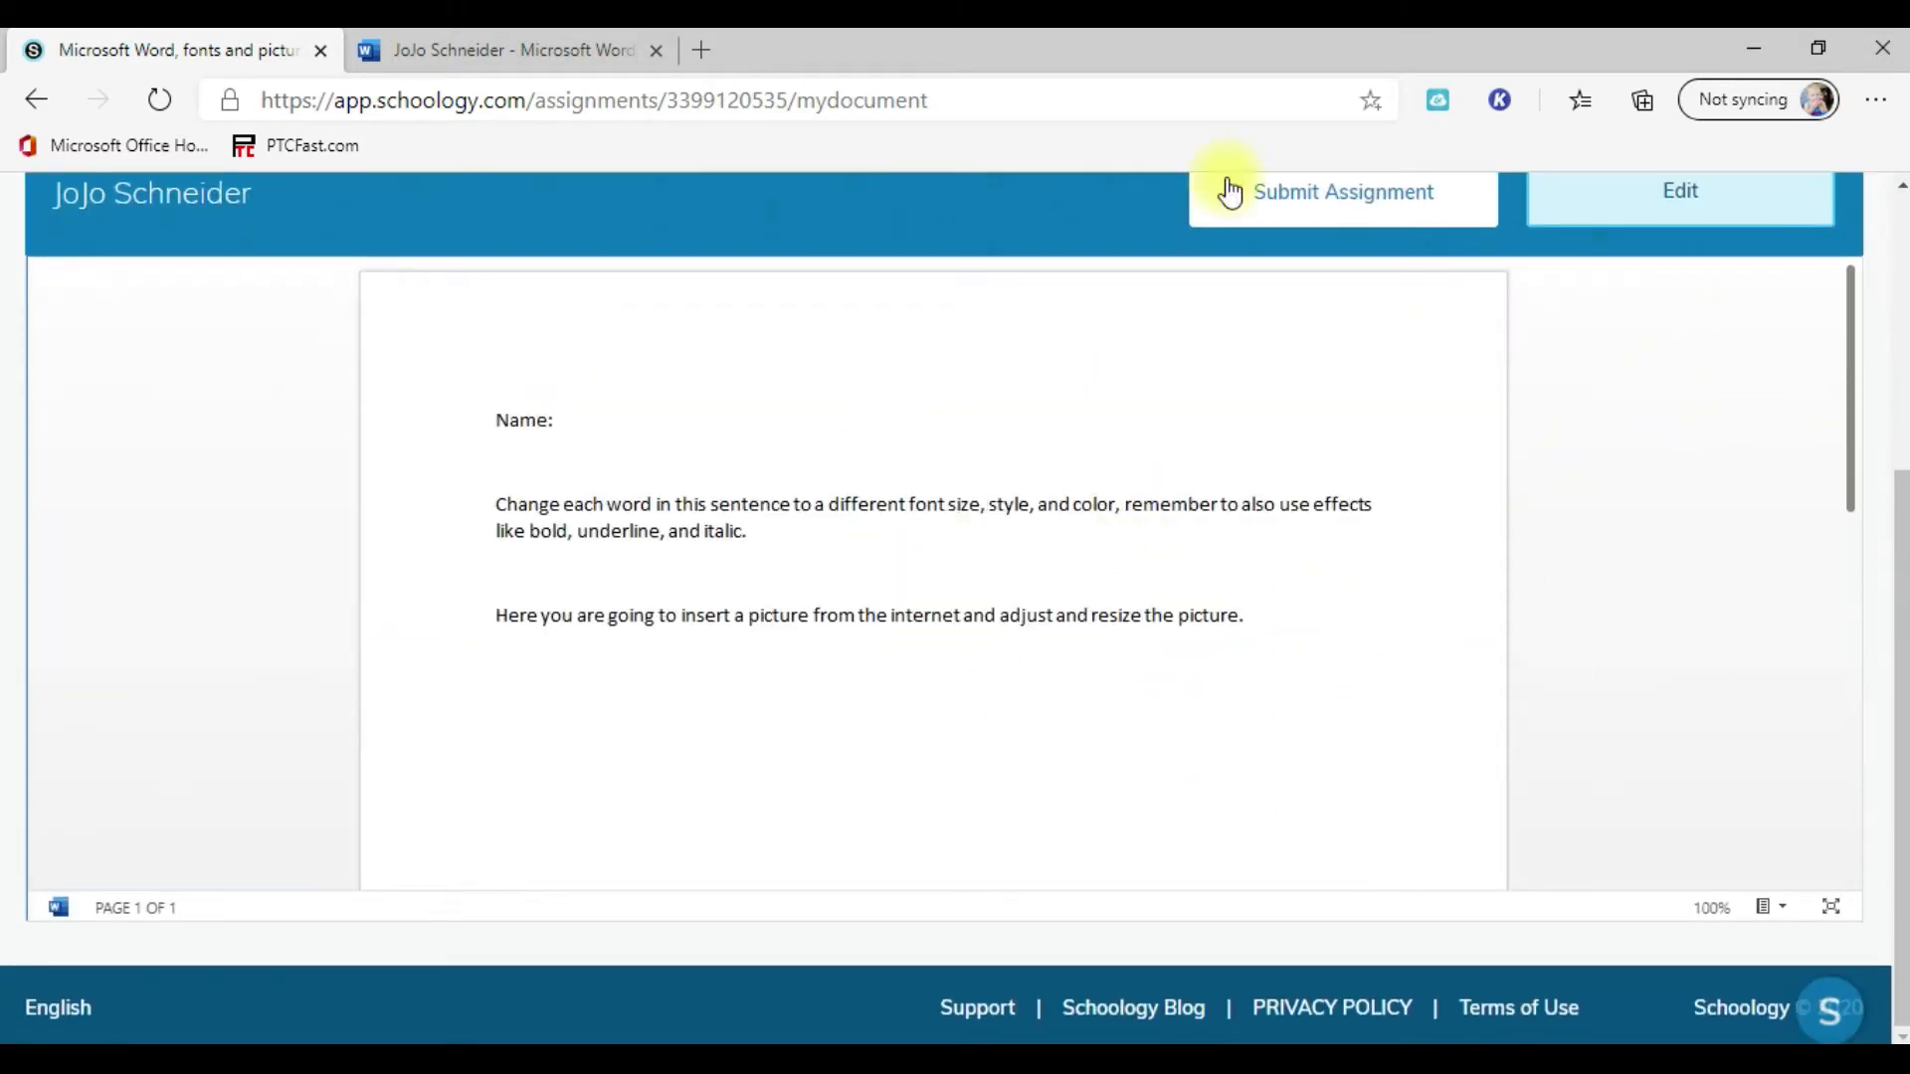
pyautogui.click(528, 52)
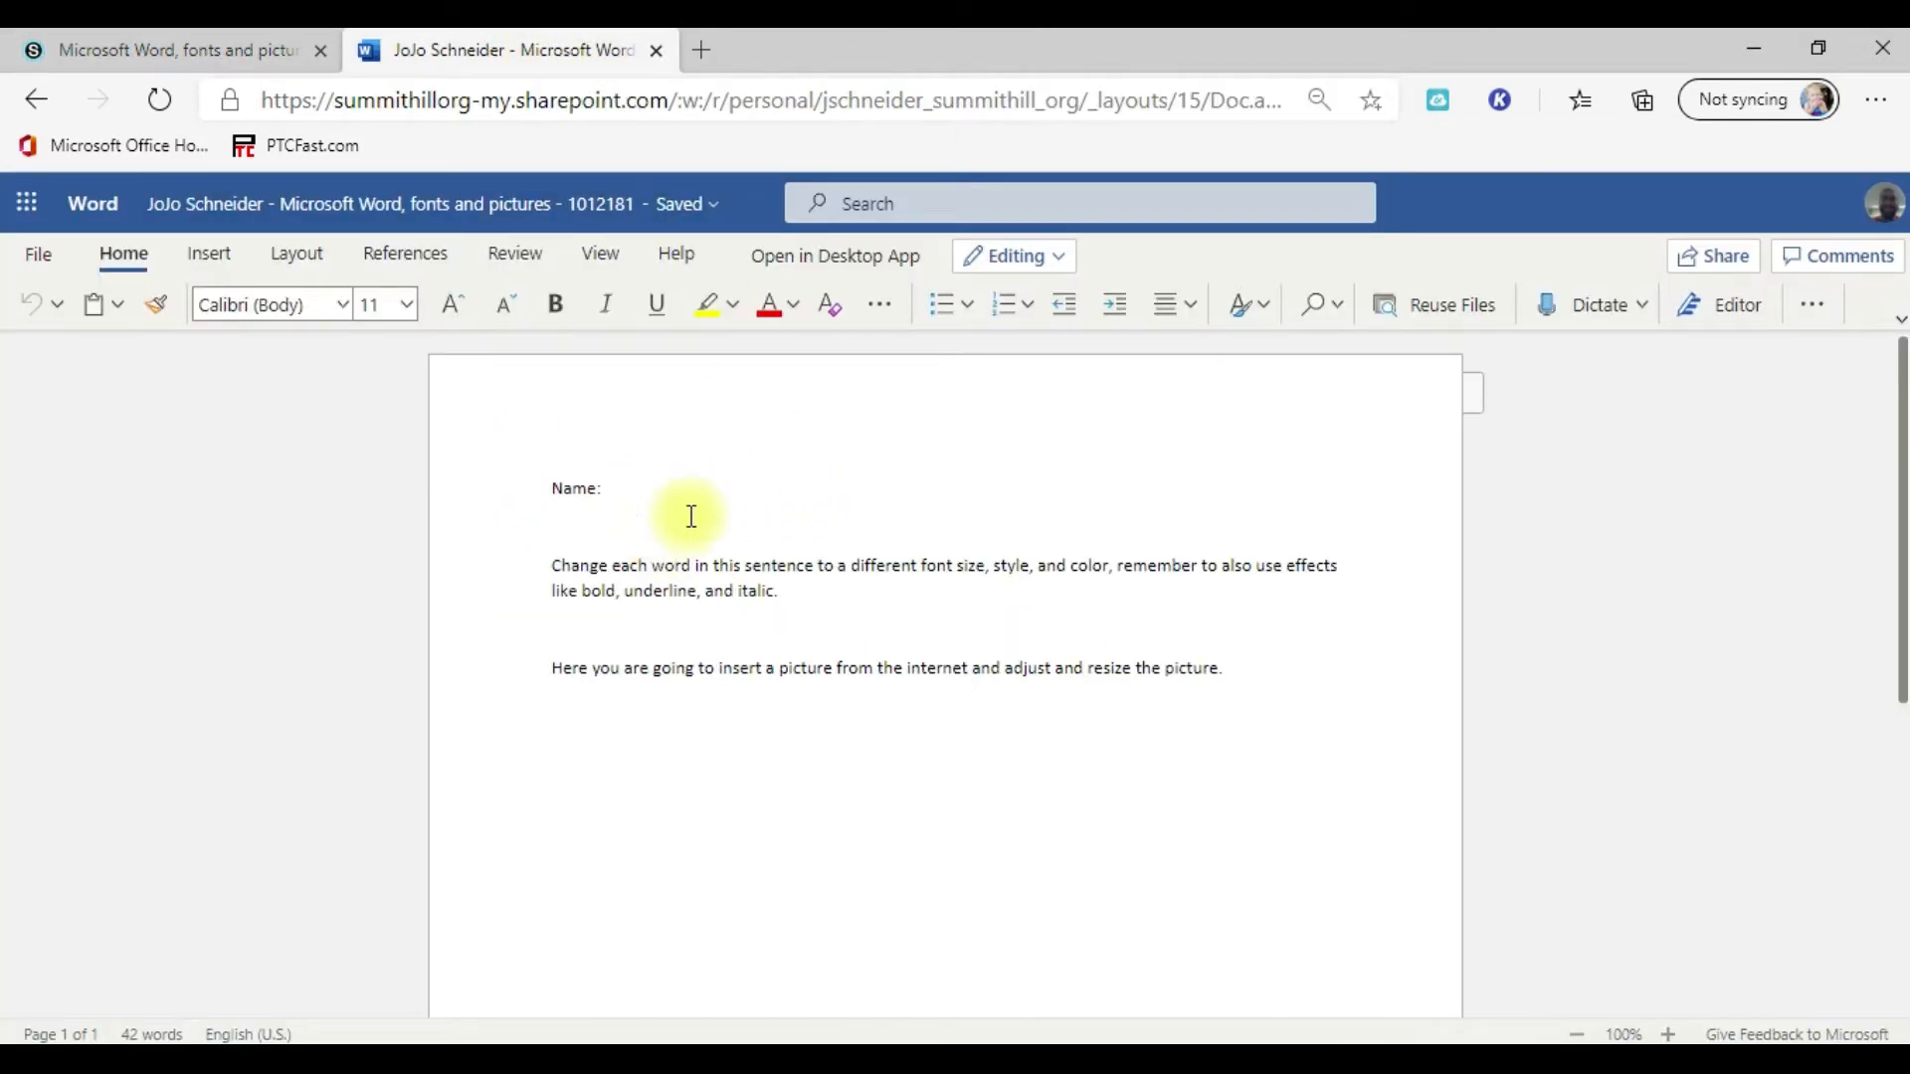
pyautogui.hotkey('ctrl', '0')
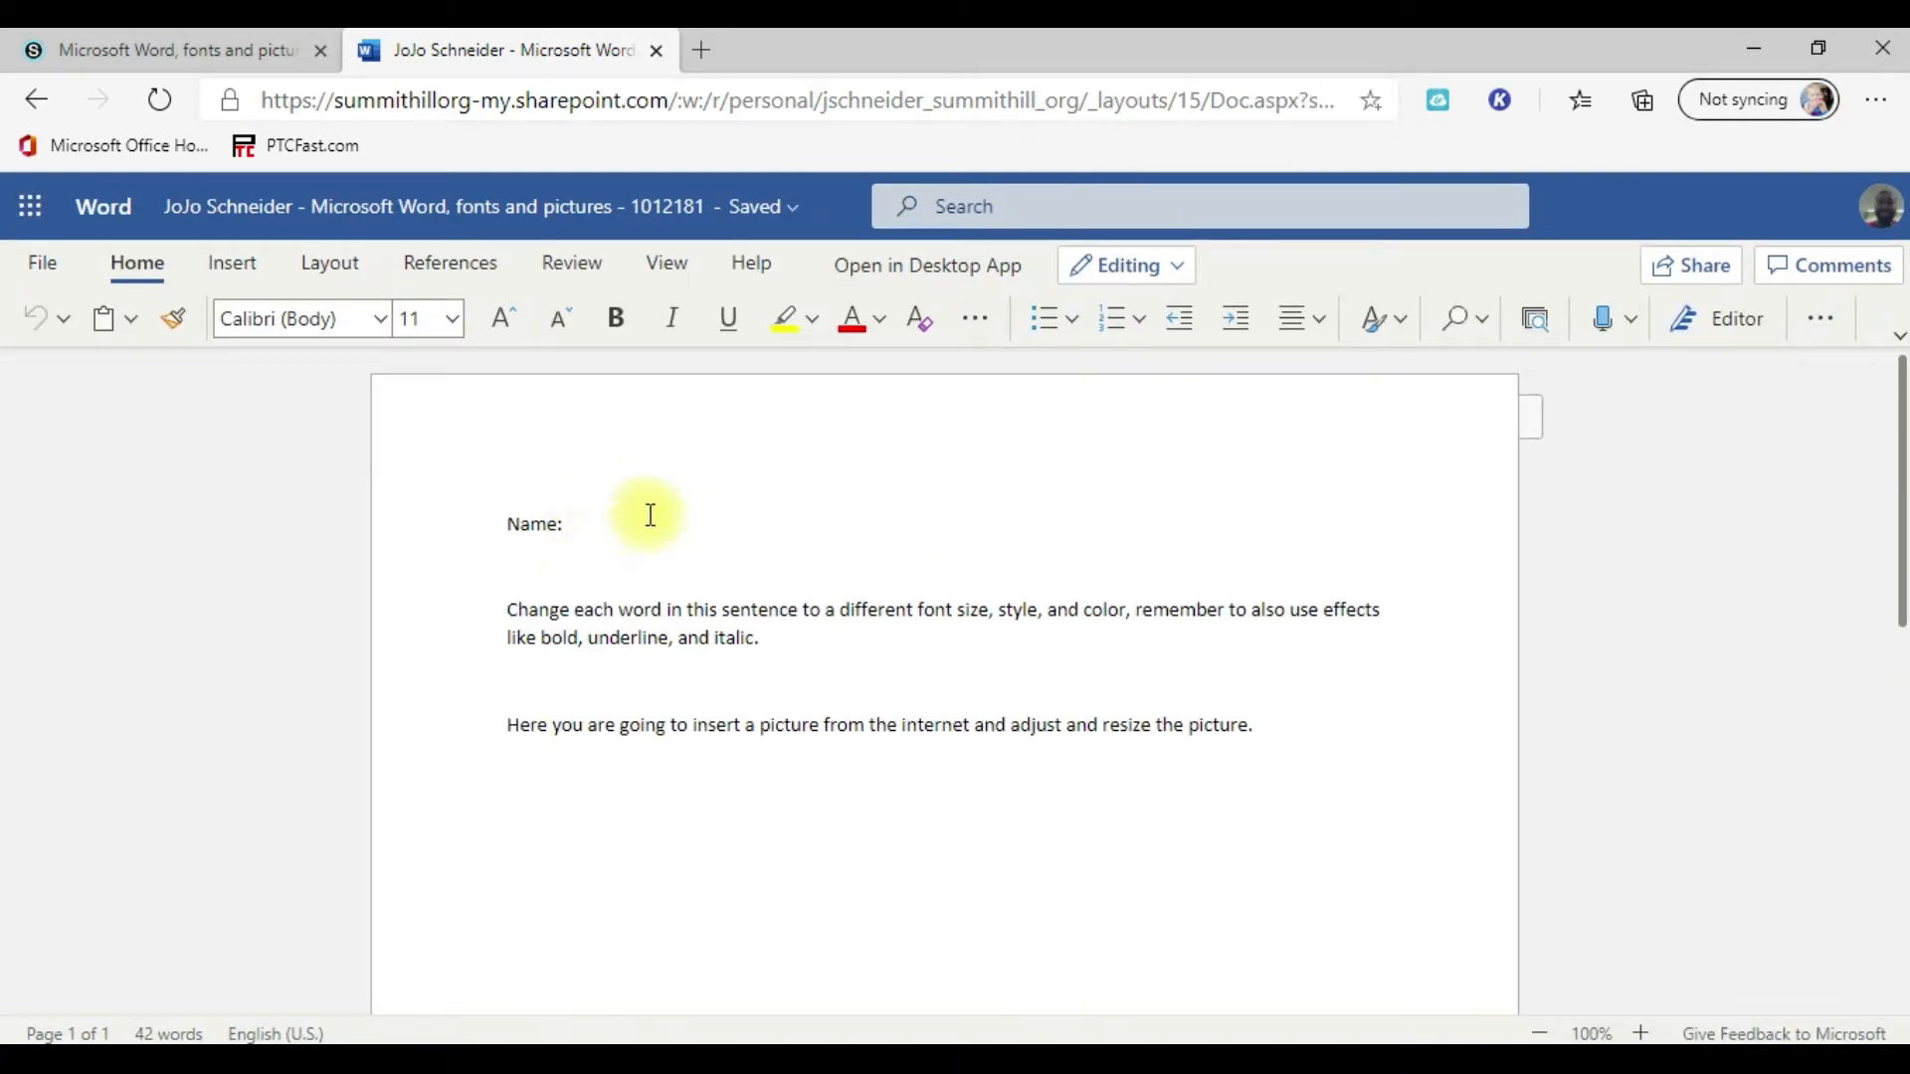
# Step: Enter the person's title and surname after the "Name:" label, correcting the spelling
pyautogui.click(587, 546)
pyautogui.moveTo(576, 525); pyautogui.dragTo(505, 523)
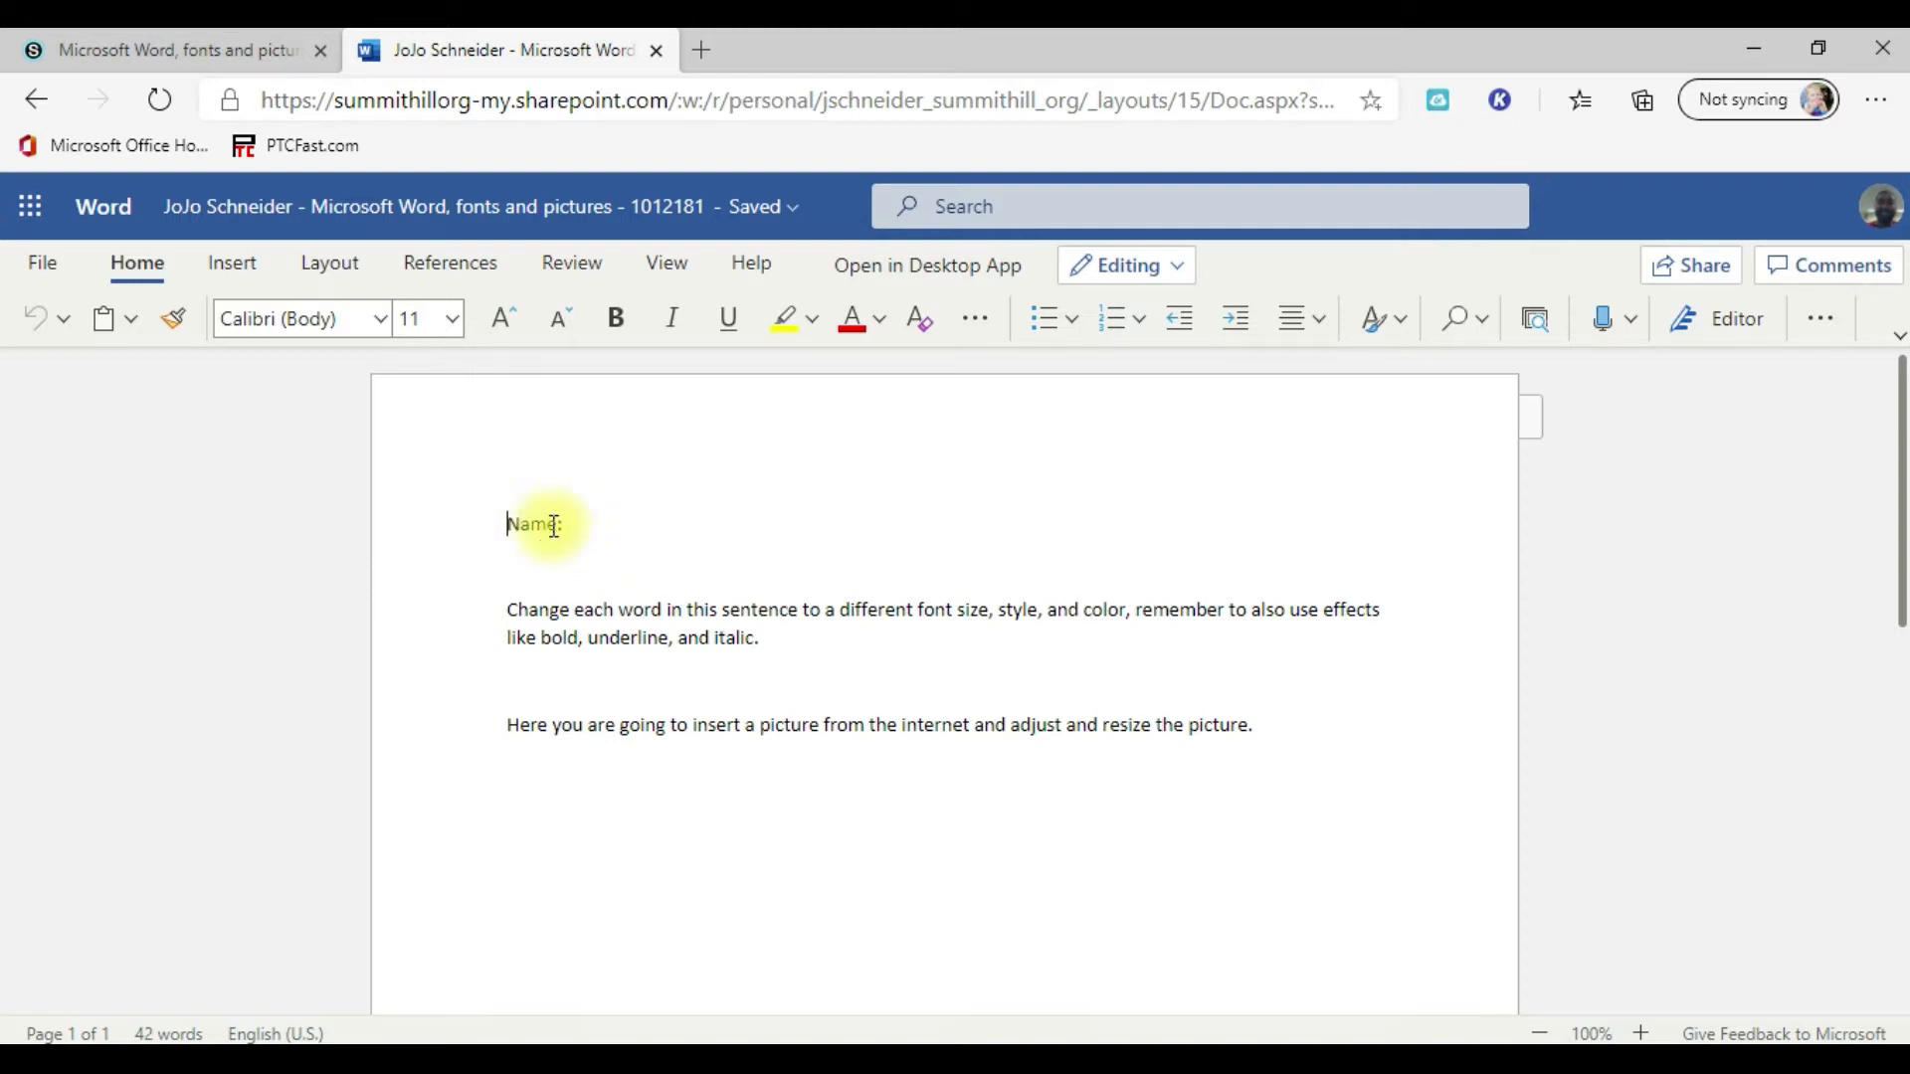
pyautogui.write('Mr. Schneider')
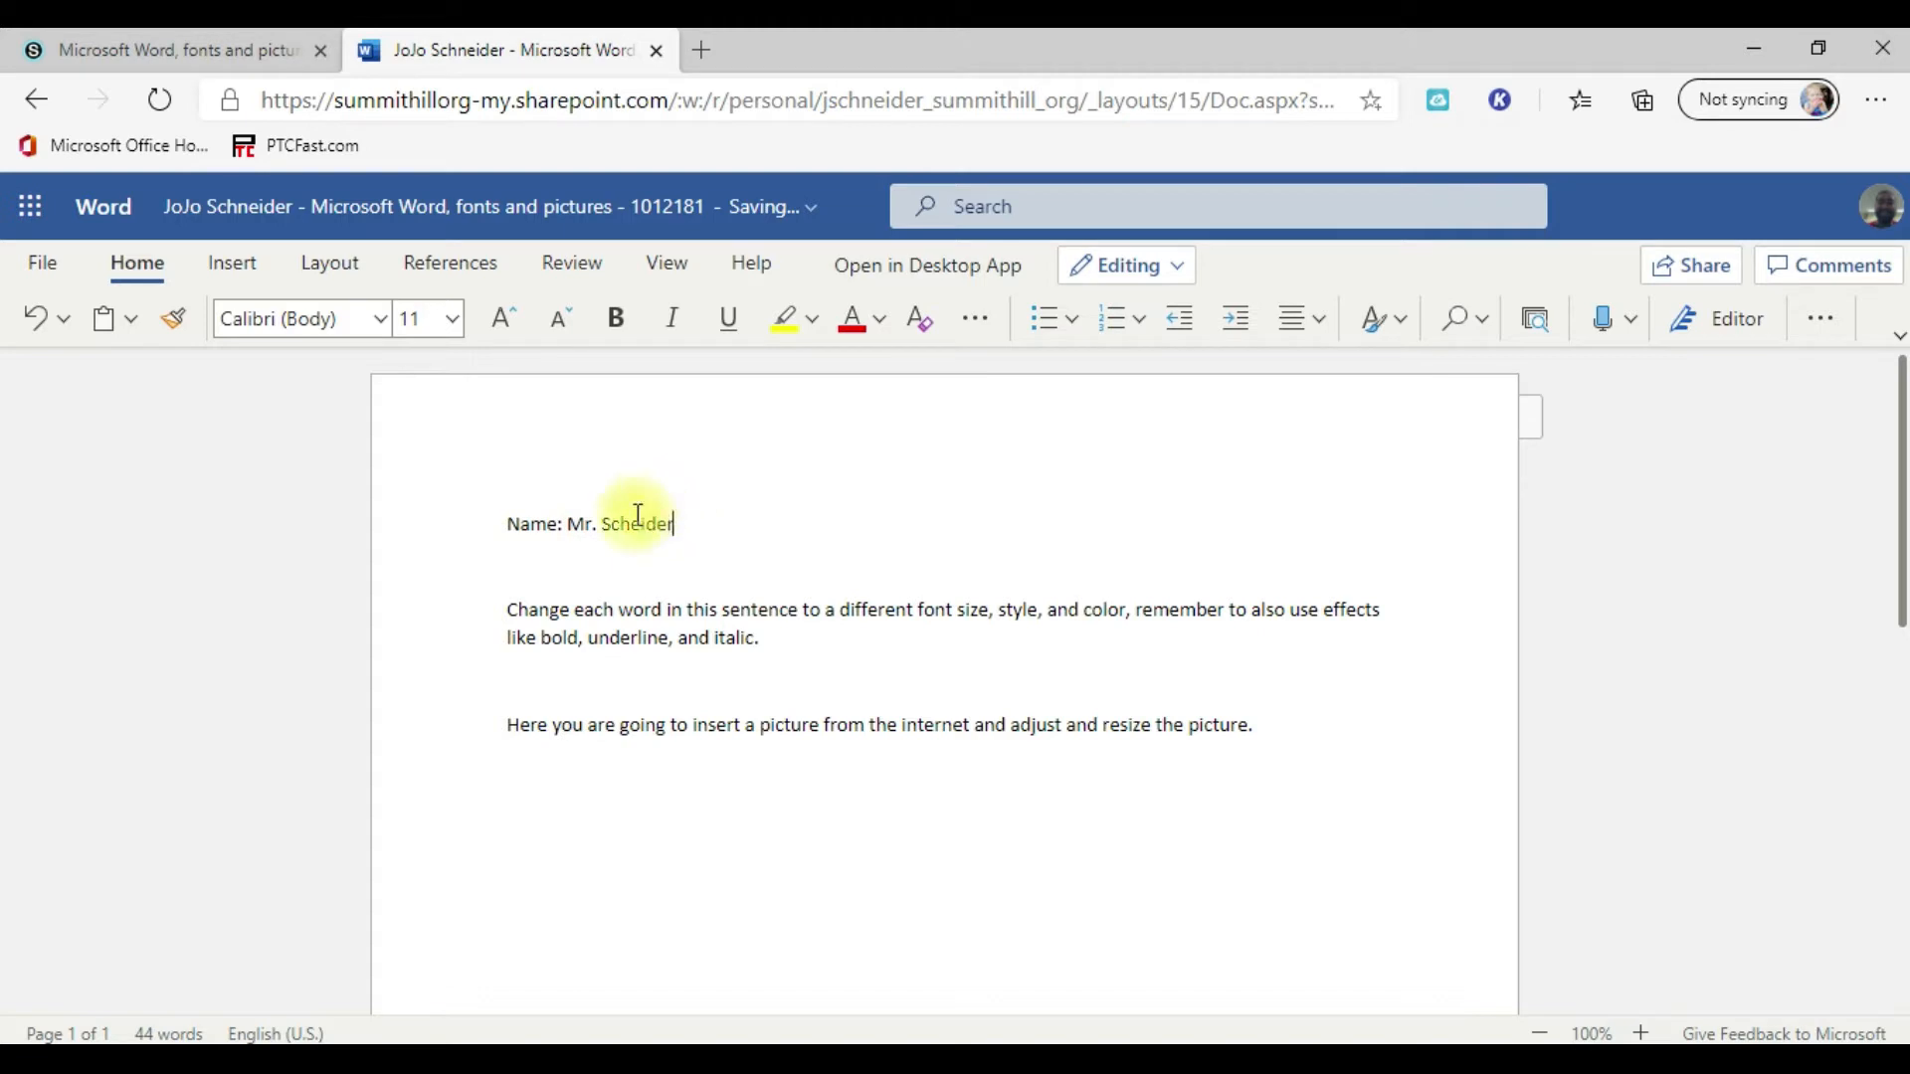
pyautogui.click(630, 524)
pyautogui.write('n')
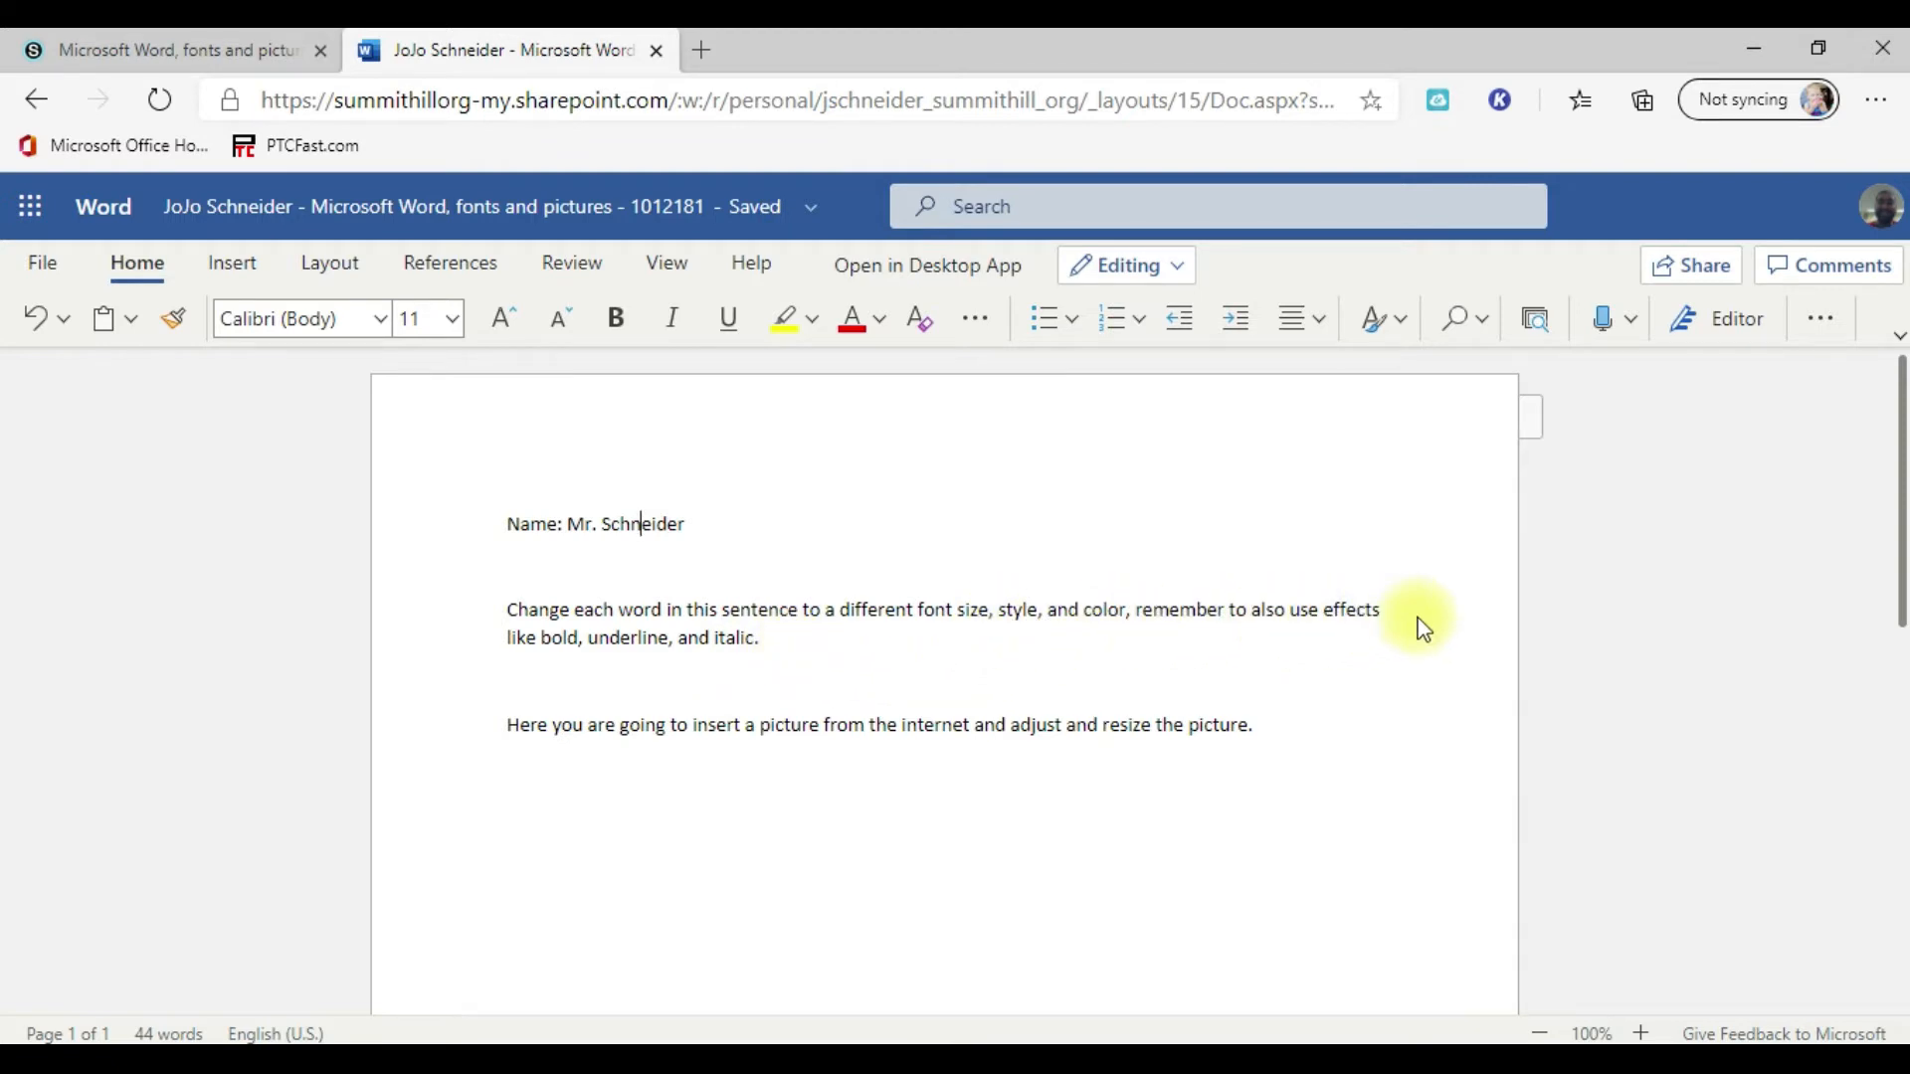
pyautogui.click(1758, 1023)
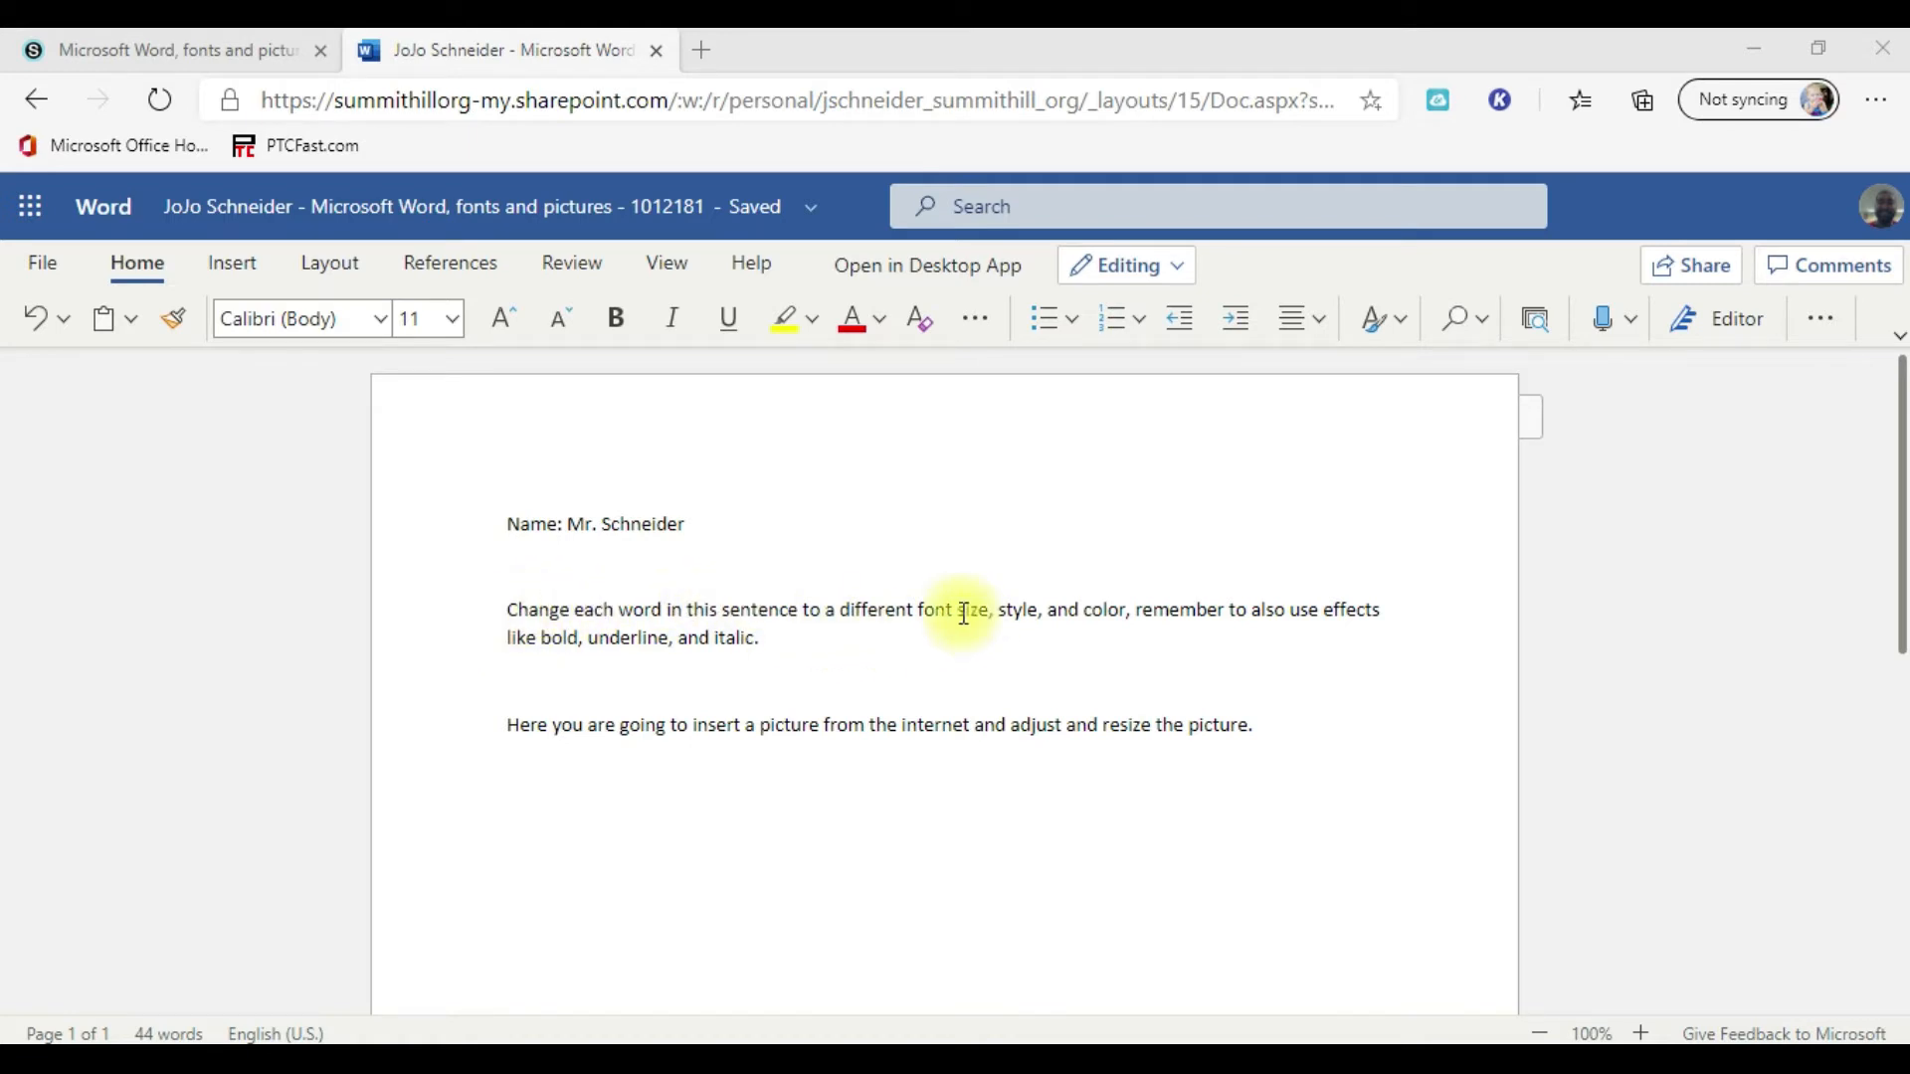
# Step: Set the font of the word "Change" in the first sentence to Blackadder ITC
pyautogui.doubleClick(545, 609)
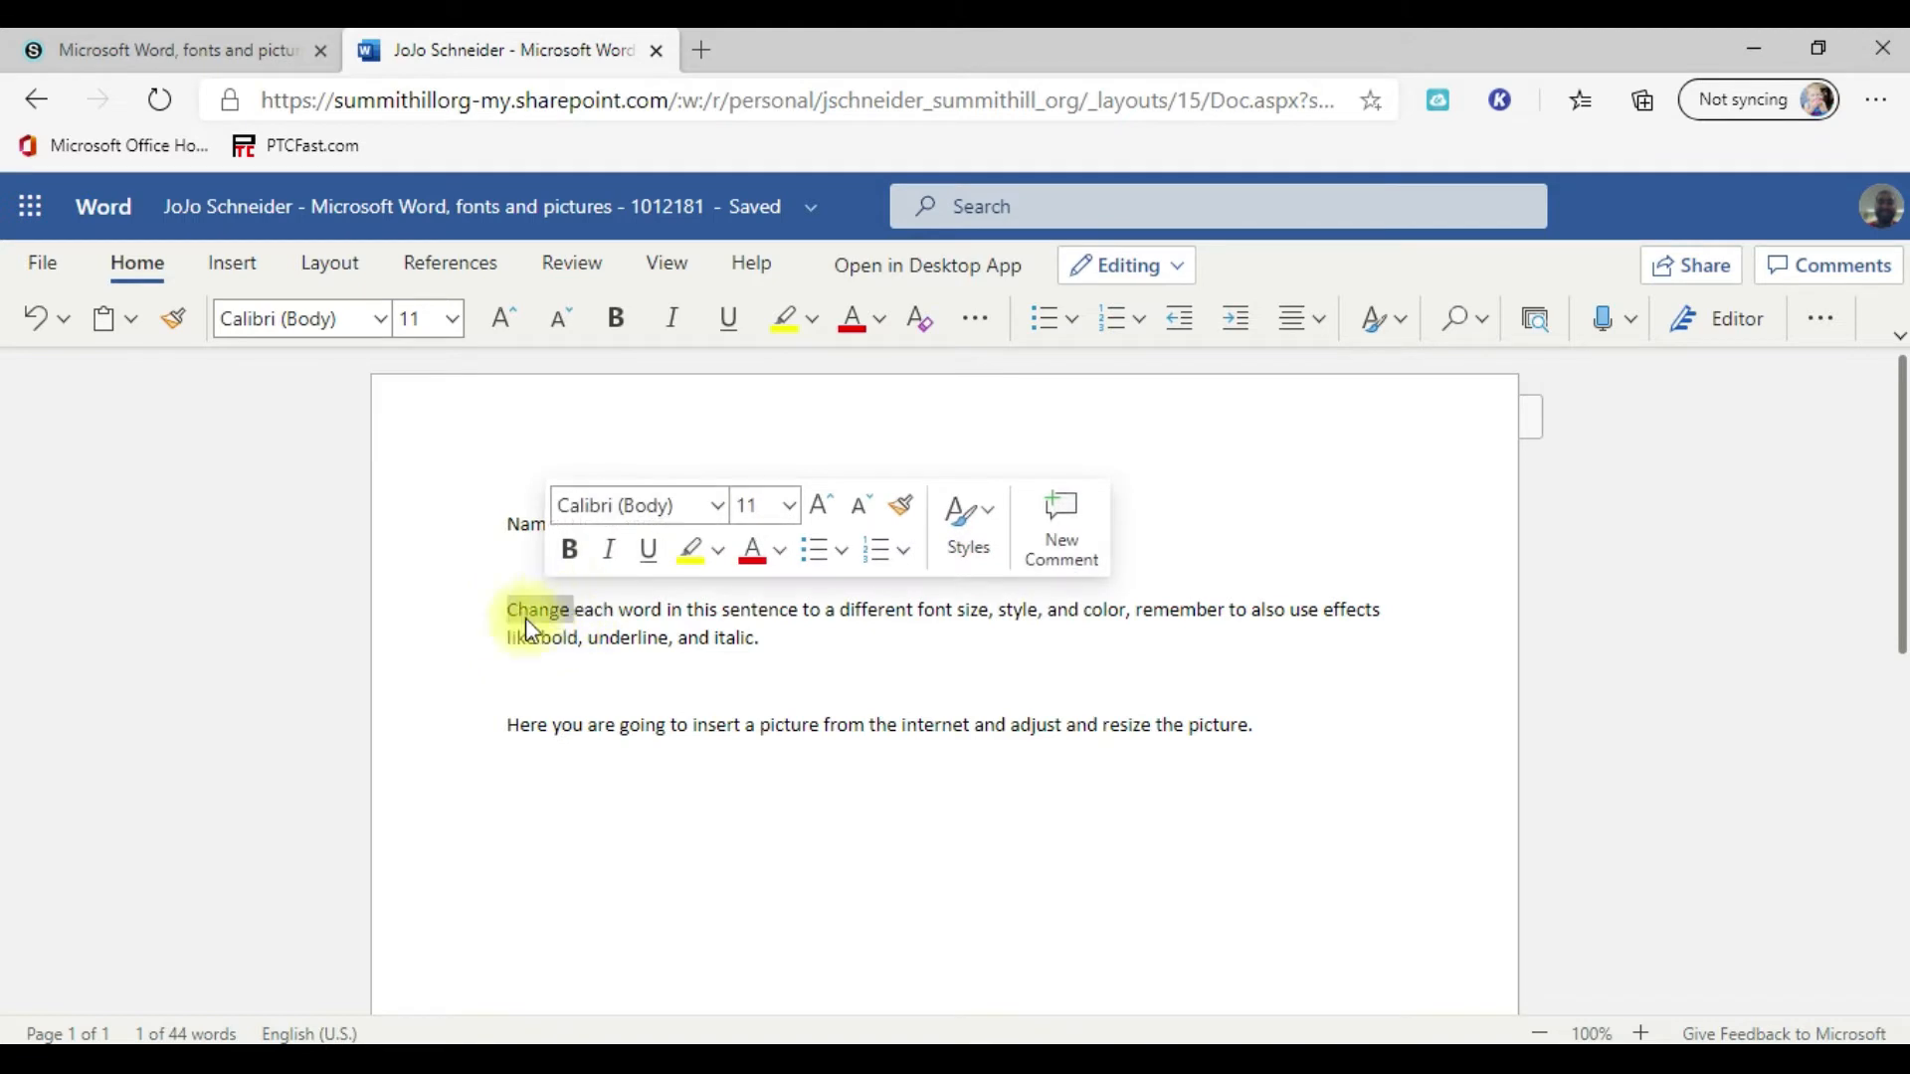
pyautogui.click(386, 324)
pyautogui.scroll(-8, 393, 597)
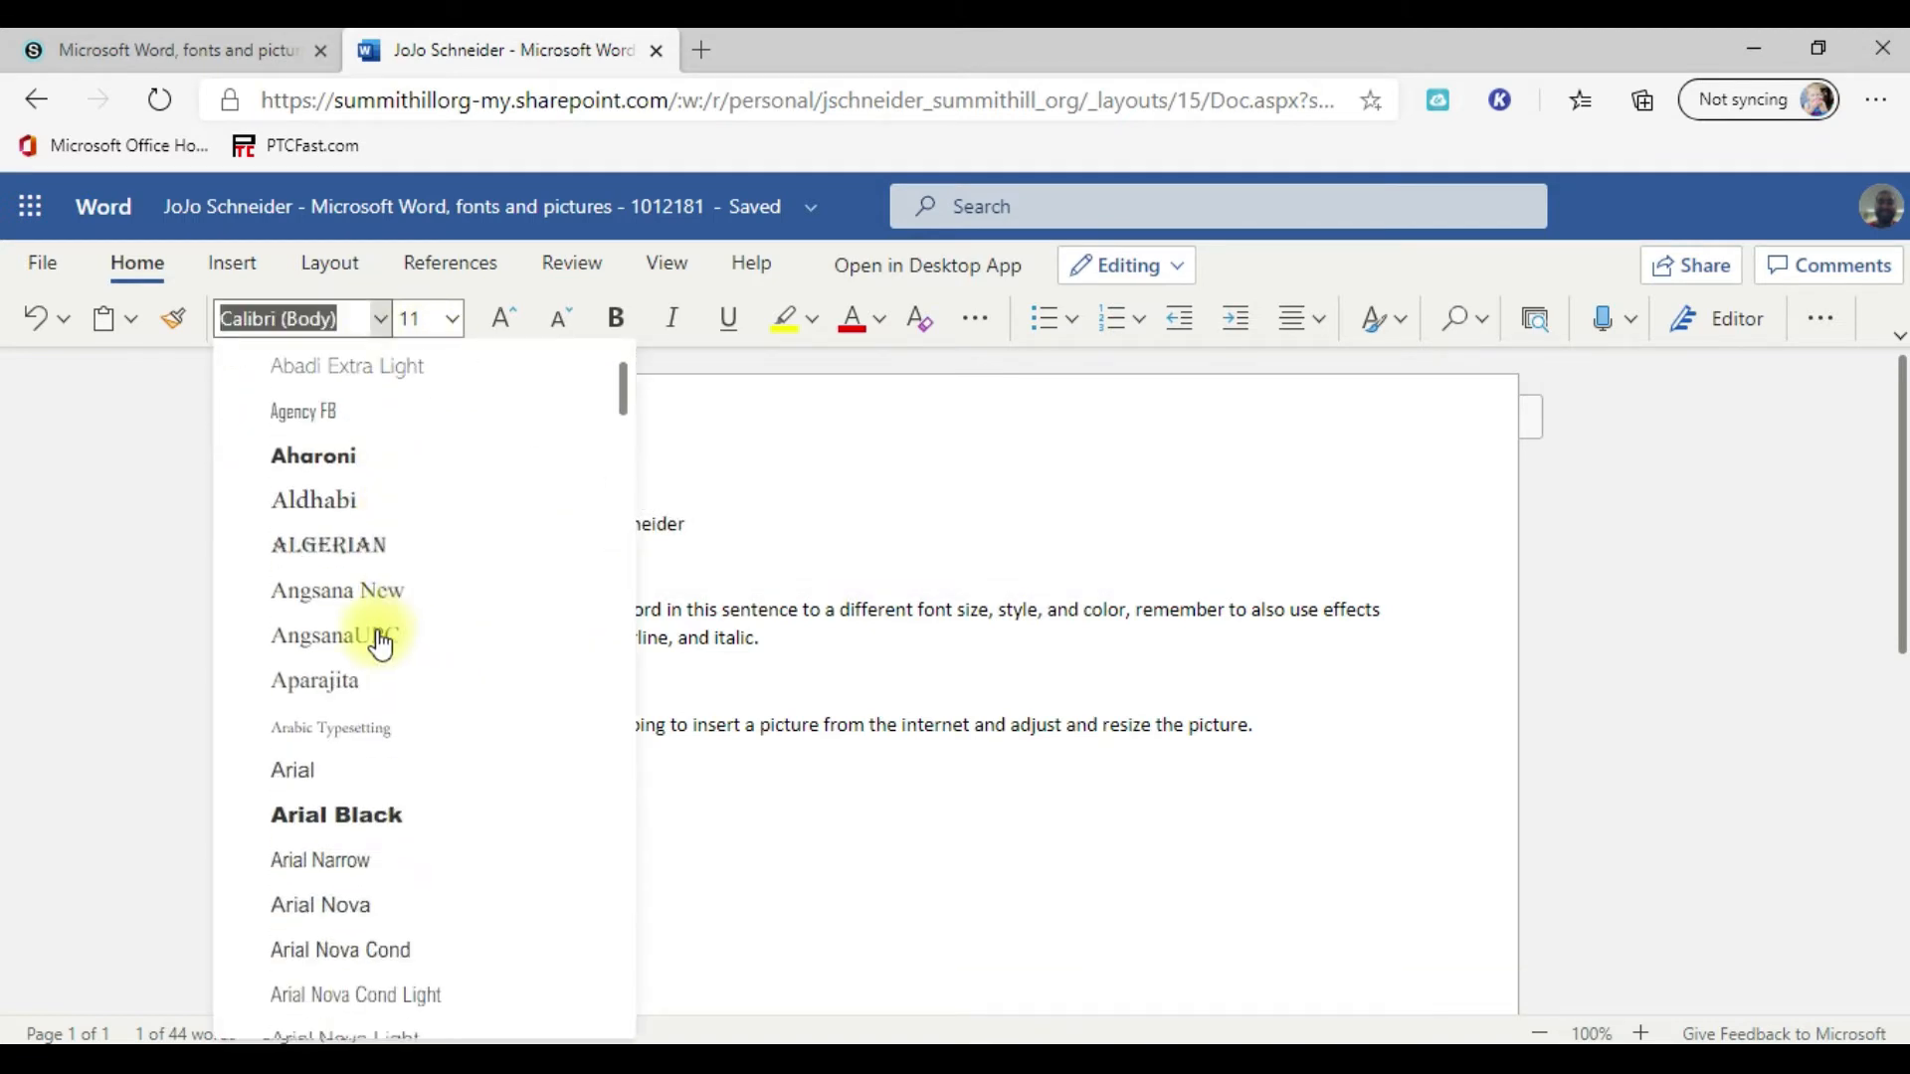
pyautogui.scroll(-4, 393, 656)
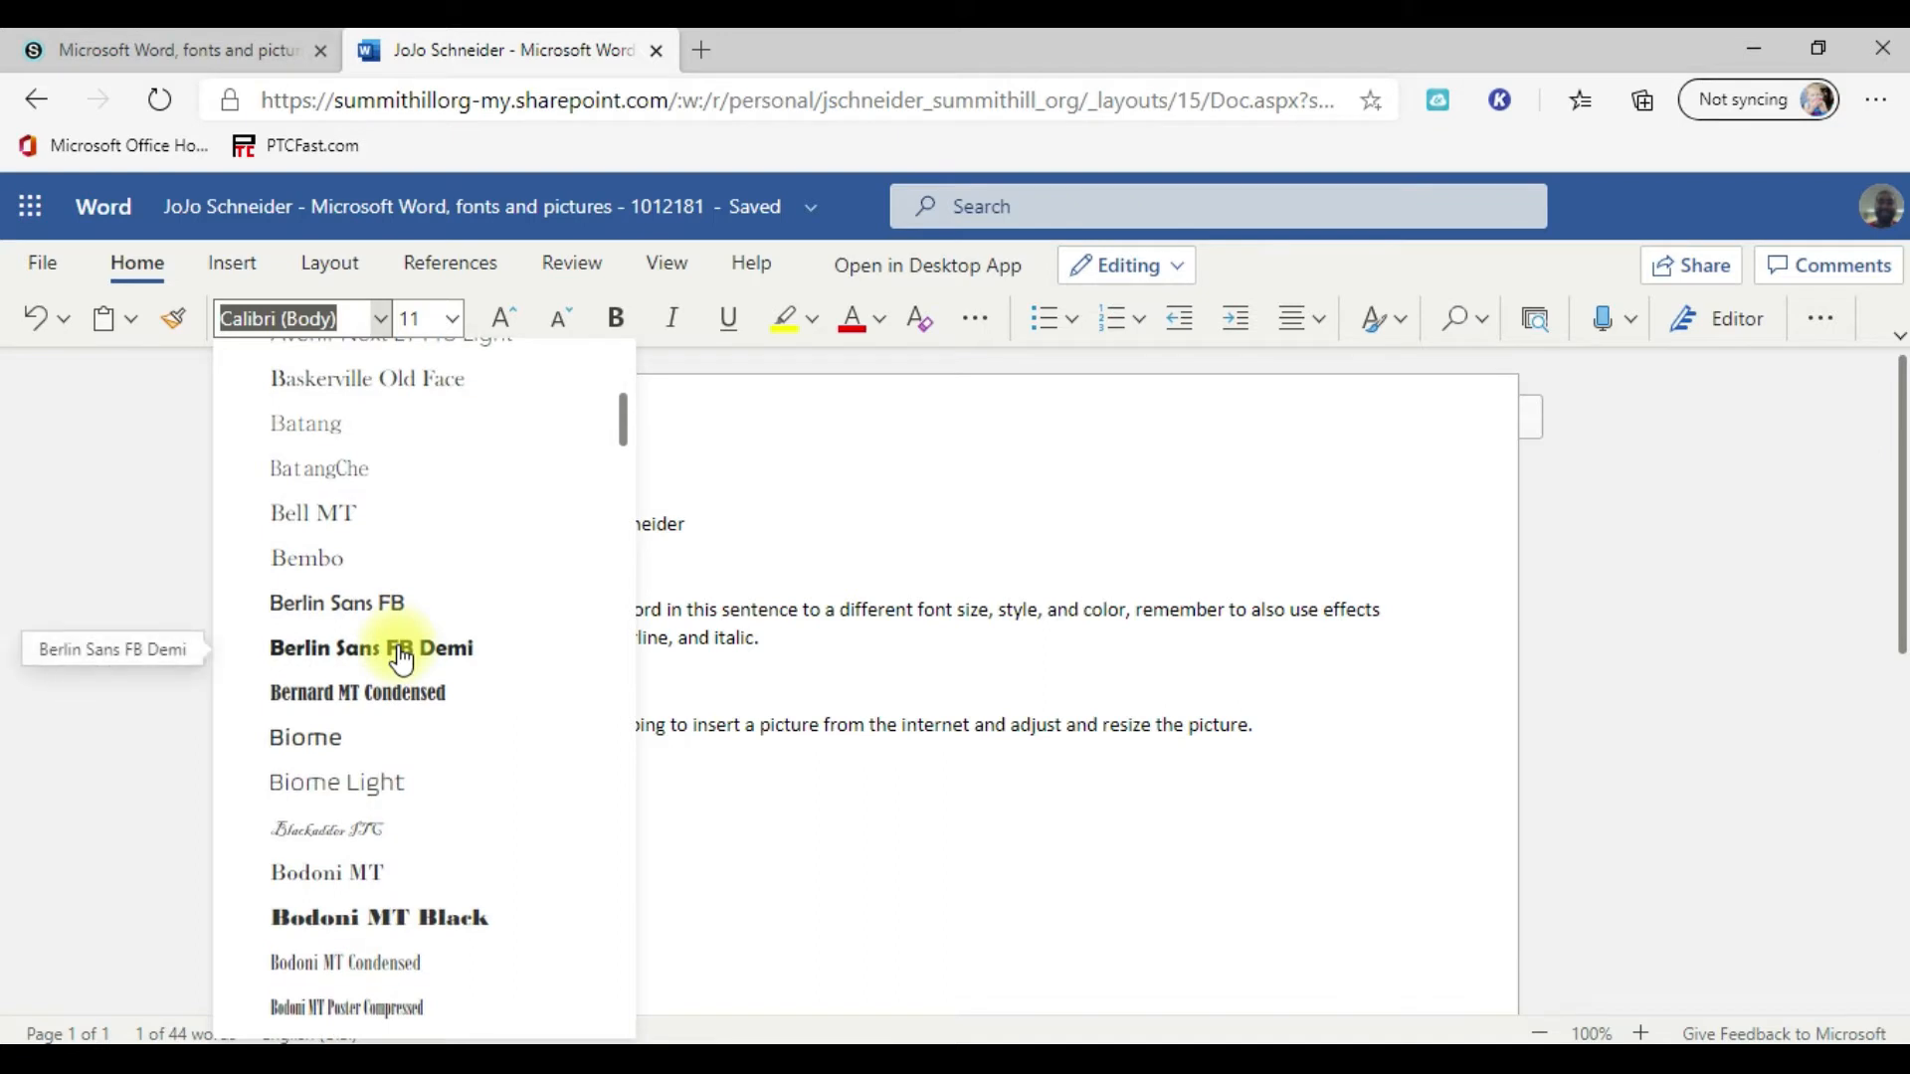
pyautogui.click(378, 836)
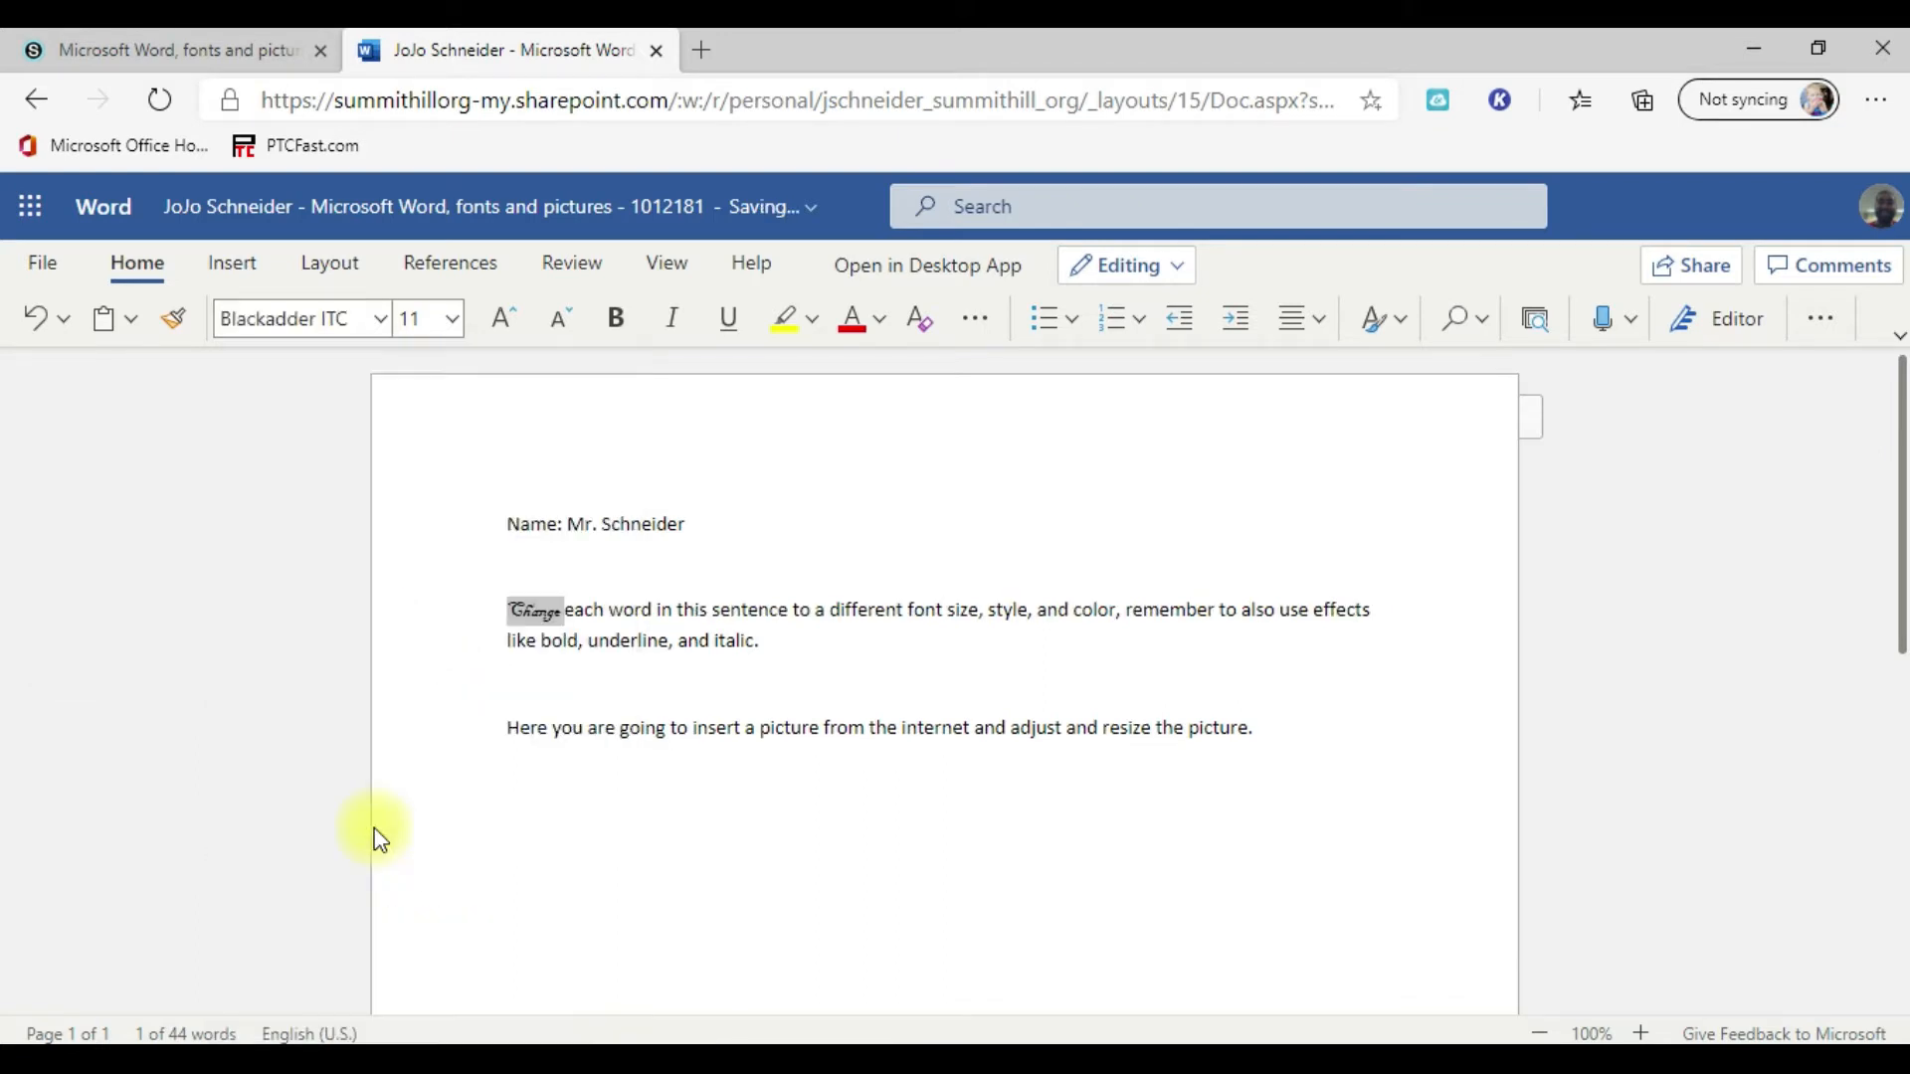
# Step: Increase the font size of the word "Change" in increments, and reduce it to 14
pyautogui.click(504, 318)
pyautogui.click(504, 319)
pyautogui.click(505, 326)
pyautogui.click(505, 329)
pyautogui.click(503, 331)
pyautogui.click(559, 319)
pyautogui.click(559, 320)
pyautogui.click(559, 320)
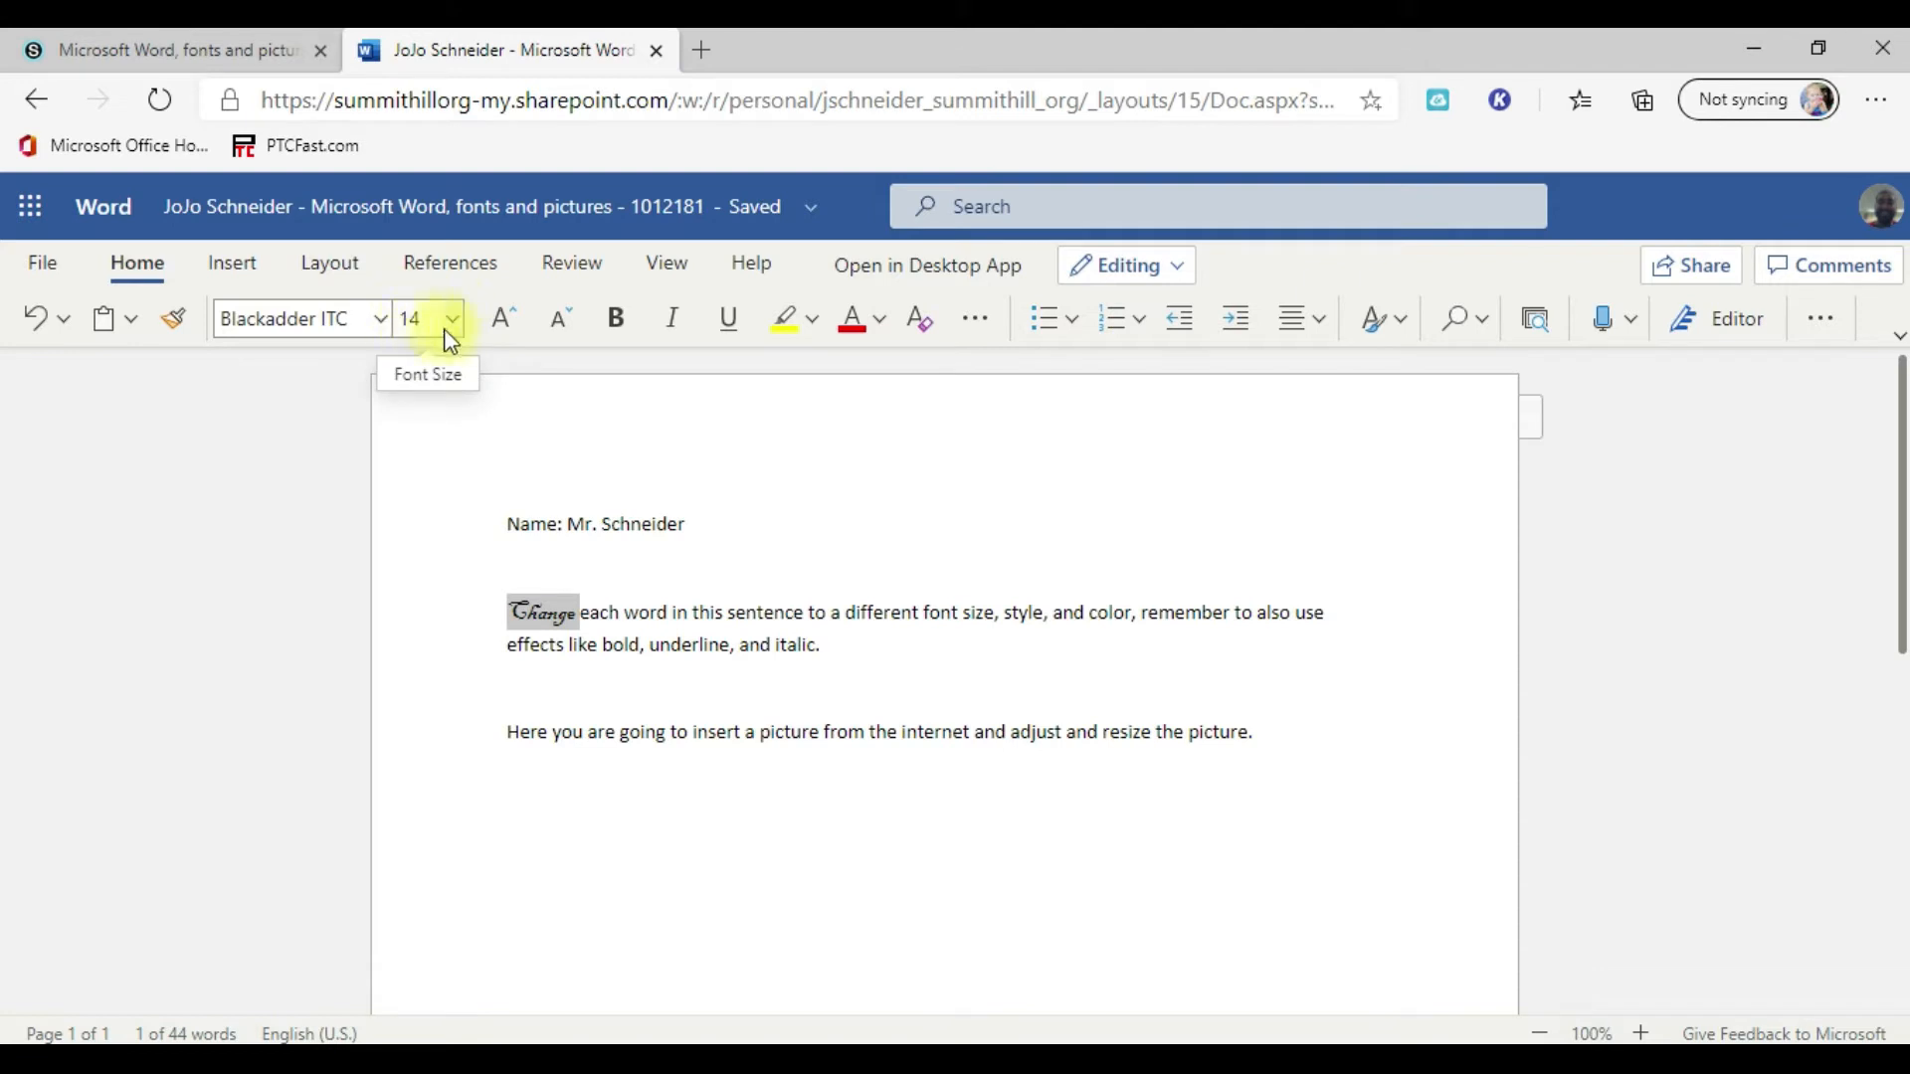
# Step: Set the word "Change" to font size 48 and underline it, leaving bold and italic off
pyautogui.click(457, 322)
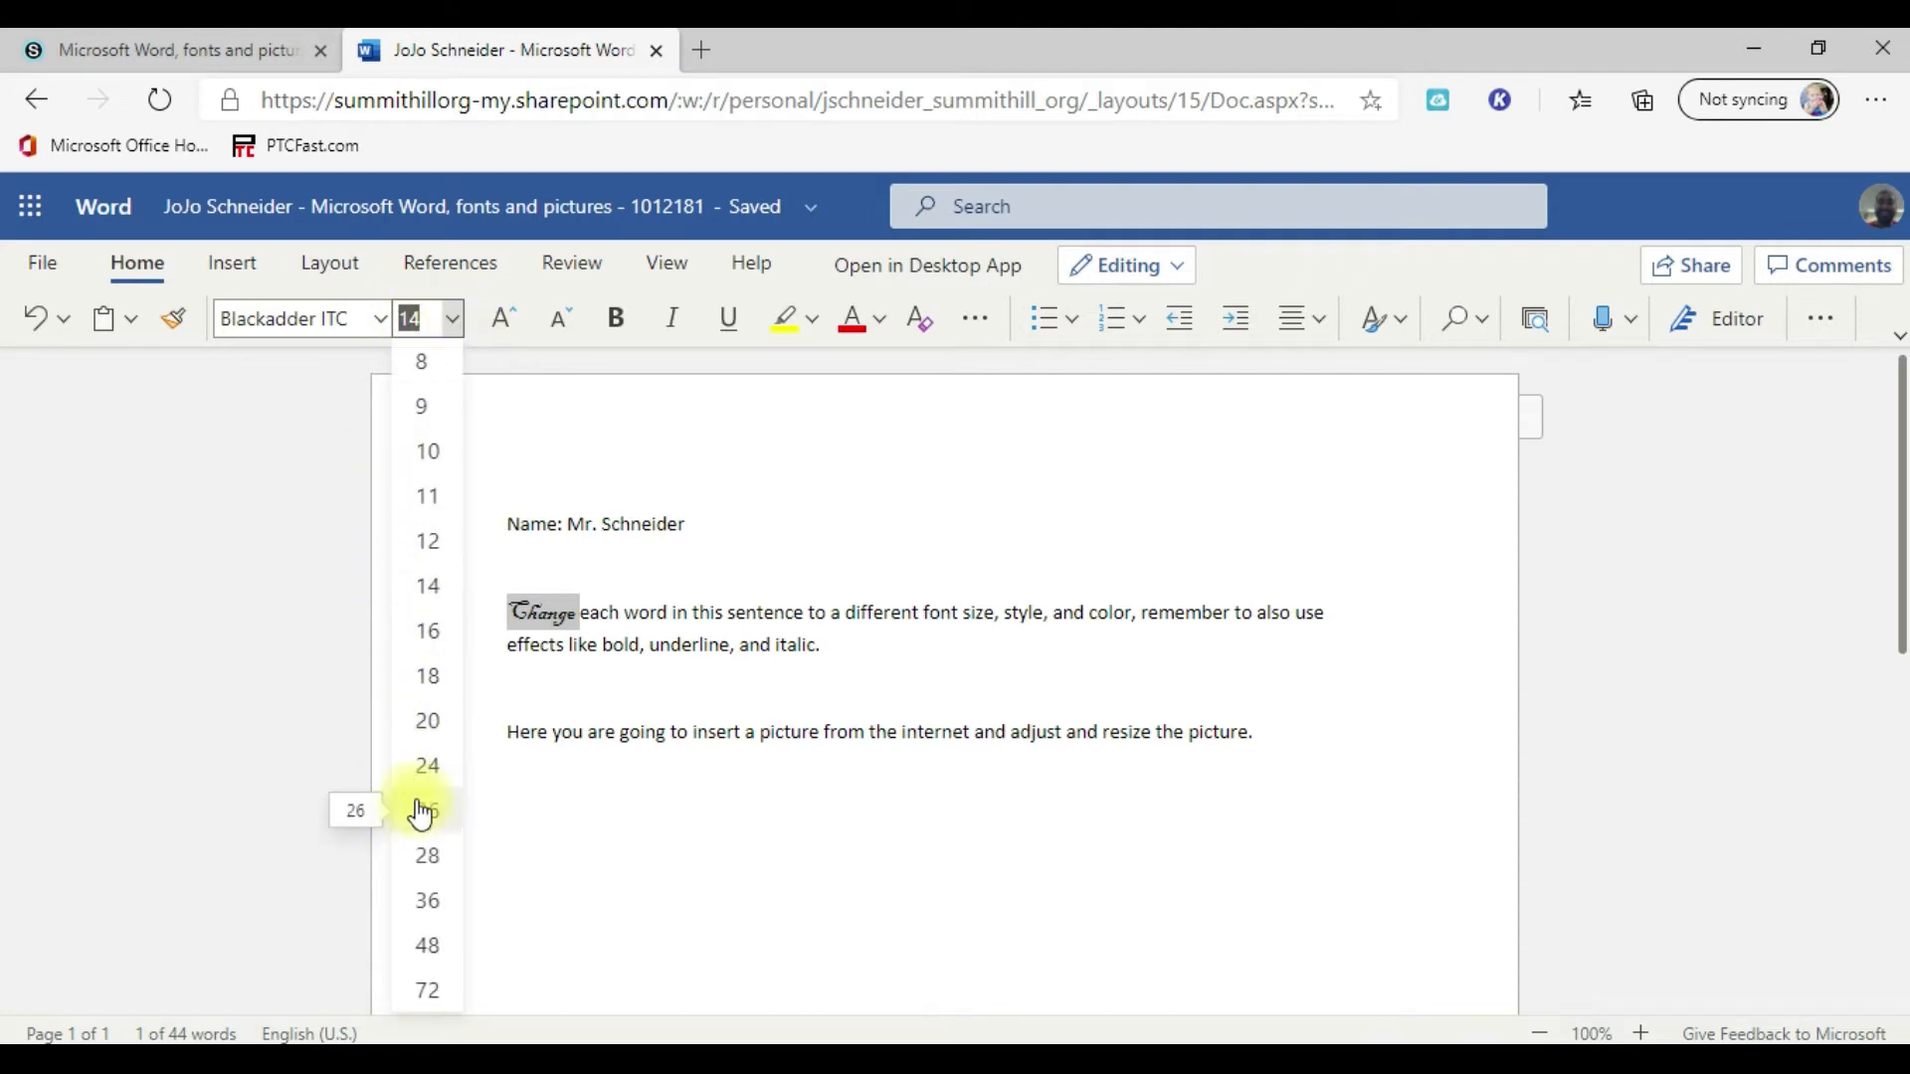
pyautogui.click(429, 947)
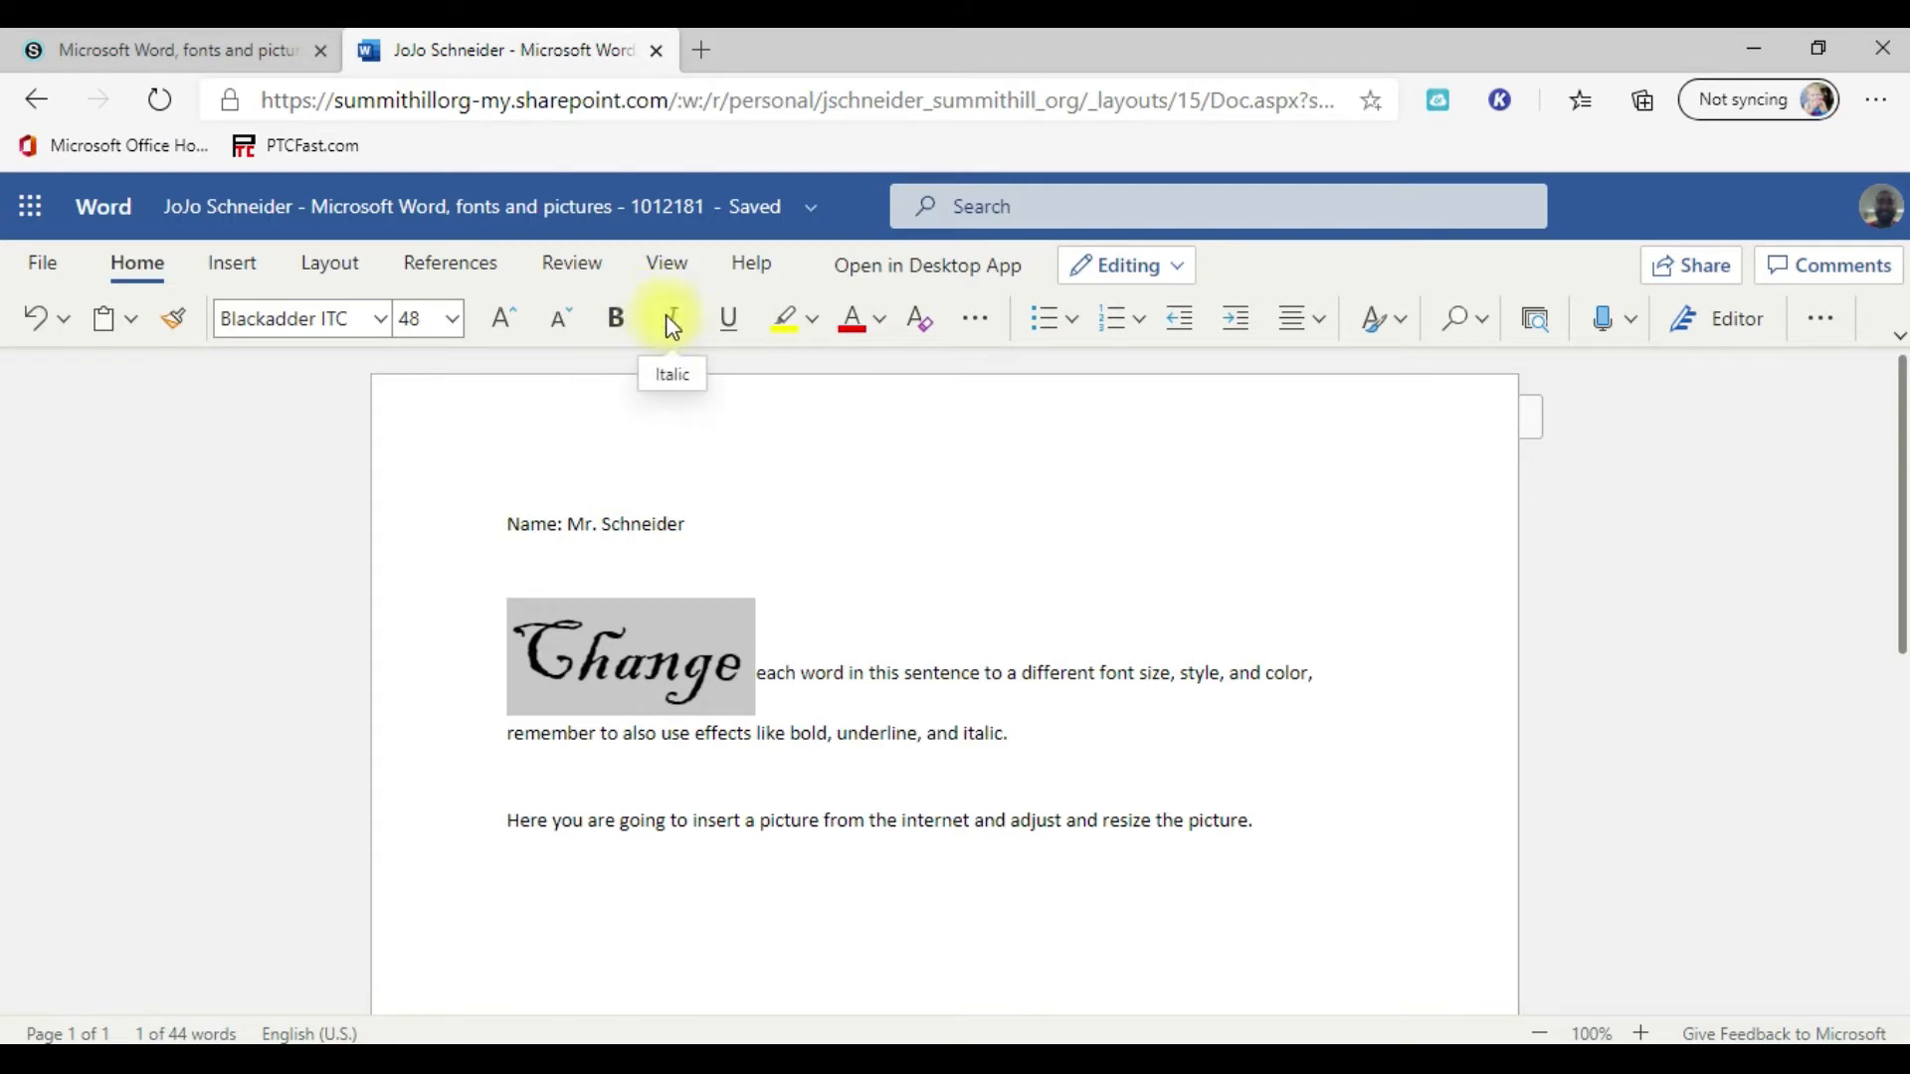
pyautogui.click(619, 318)
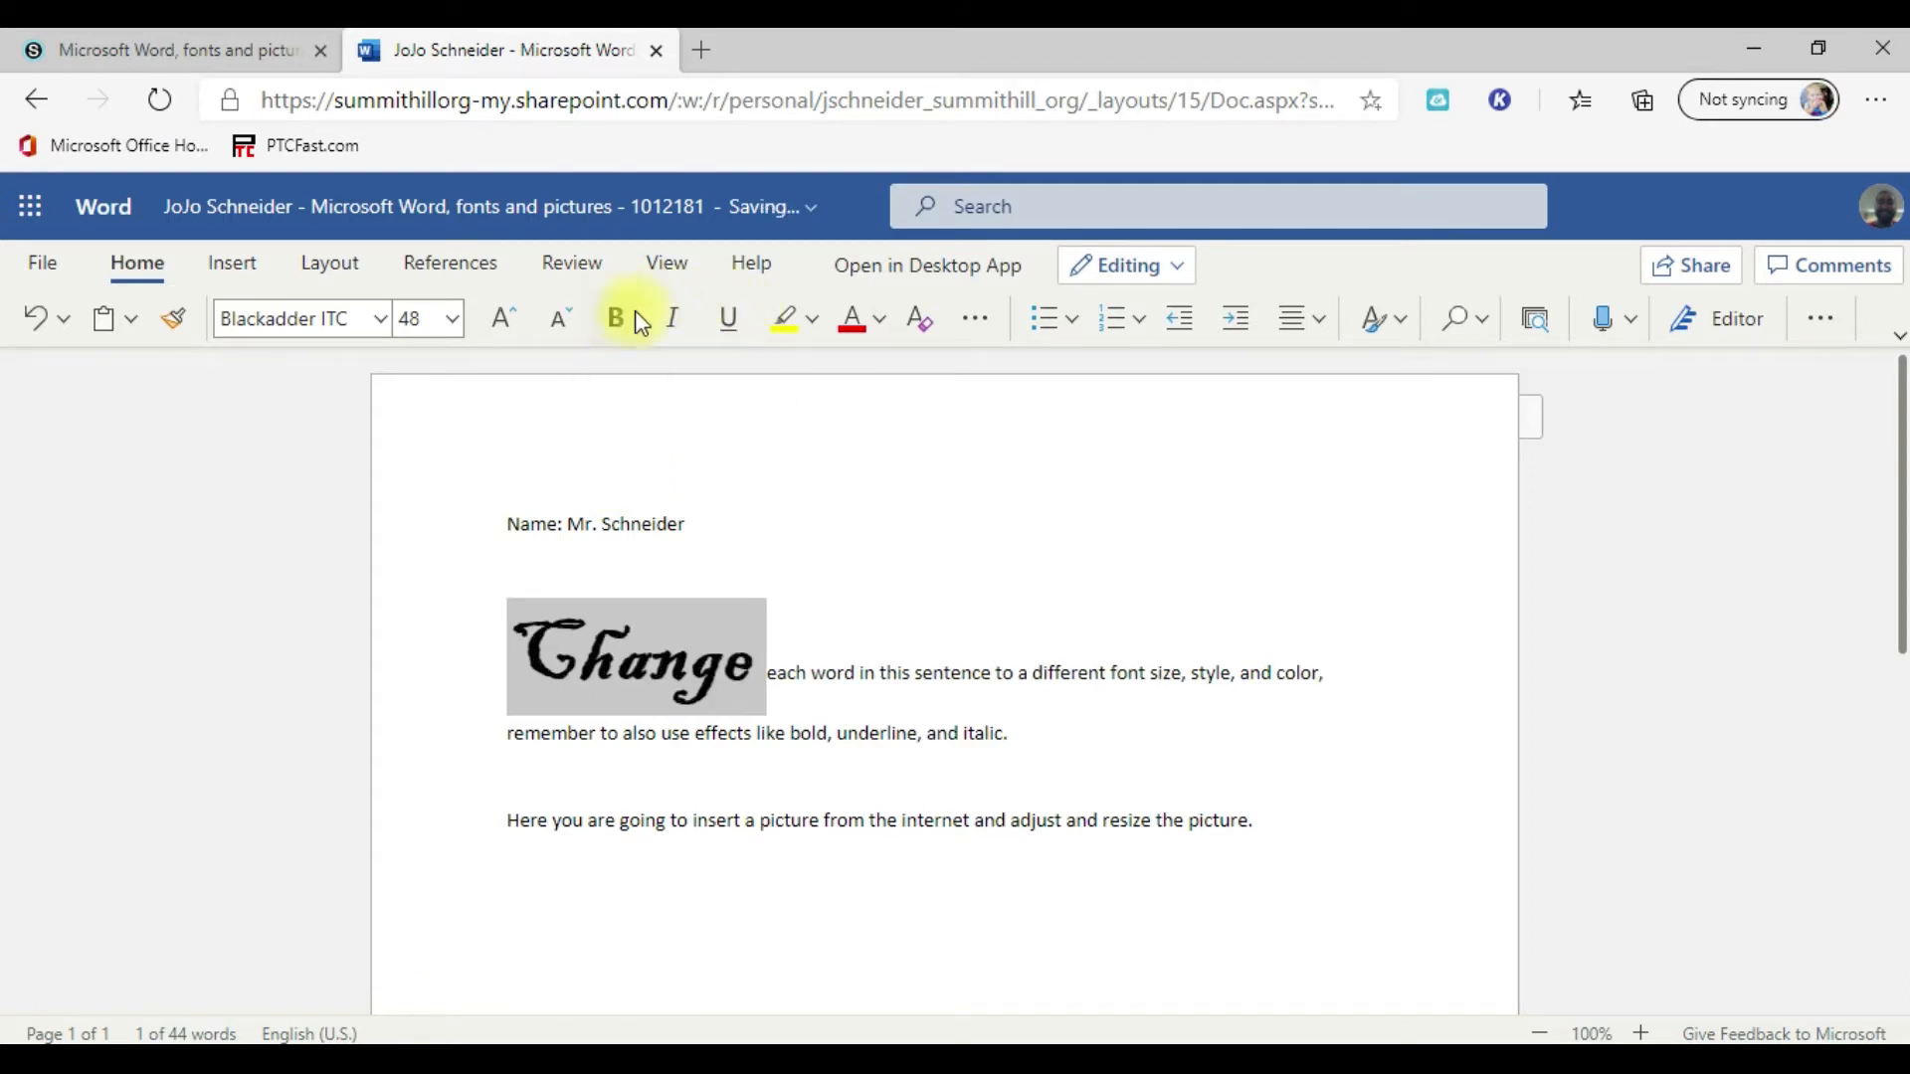
pyautogui.click(671, 319)
pyautogui.click(727, 318)
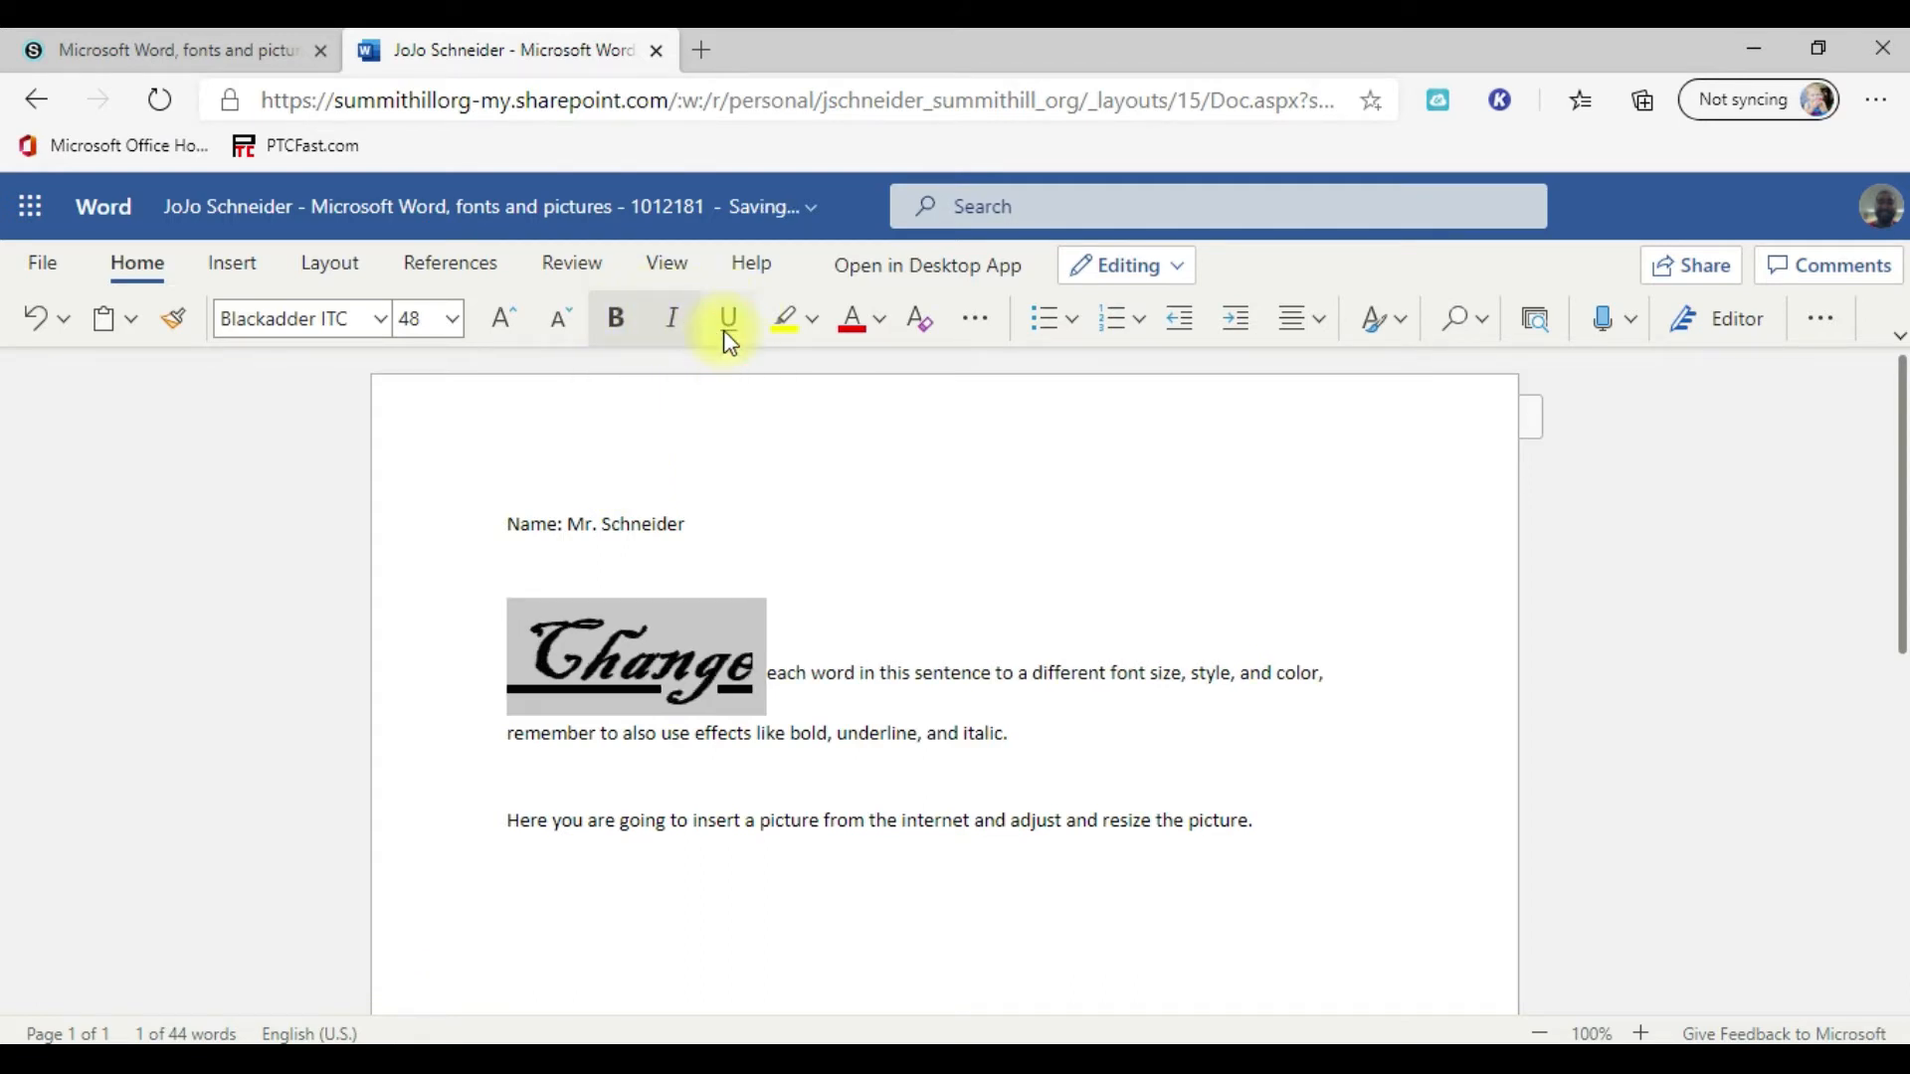
pyautogui.click(670, 324)
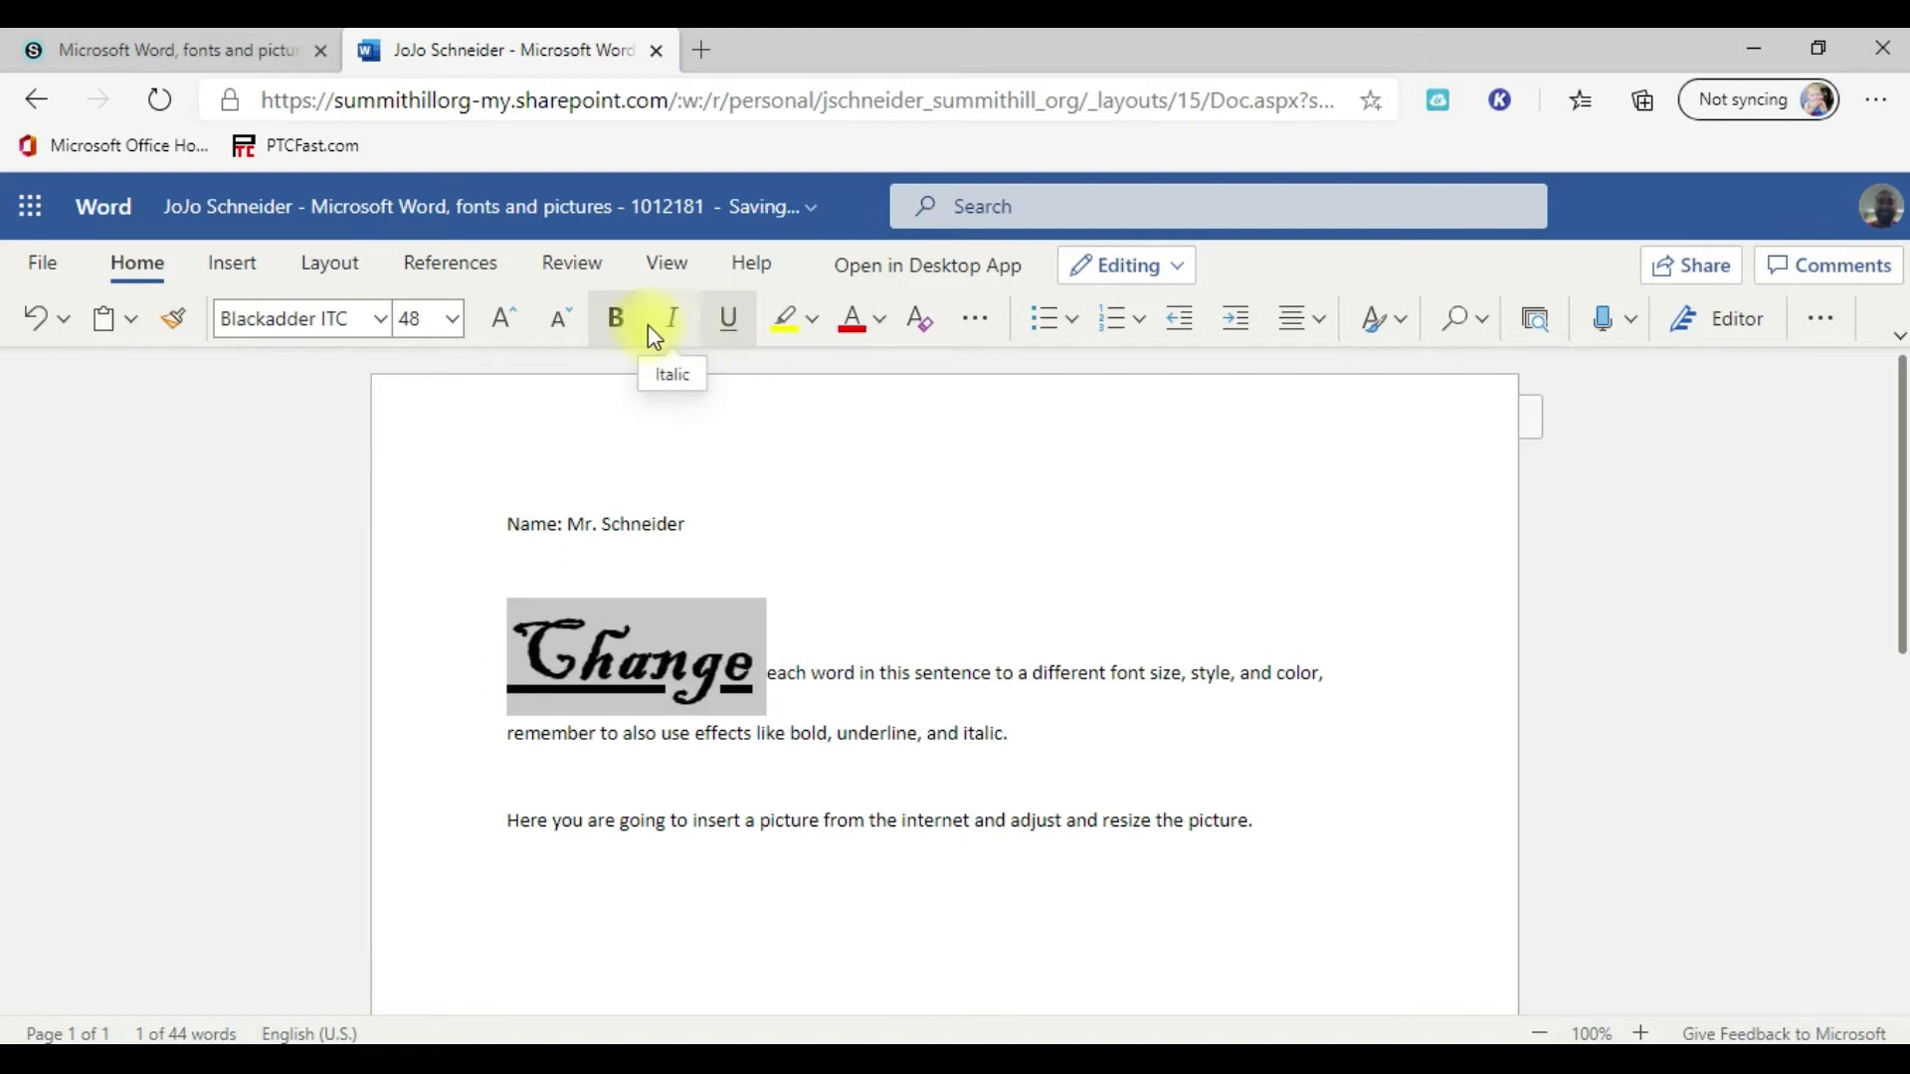
pyautogui.click(617, 321)
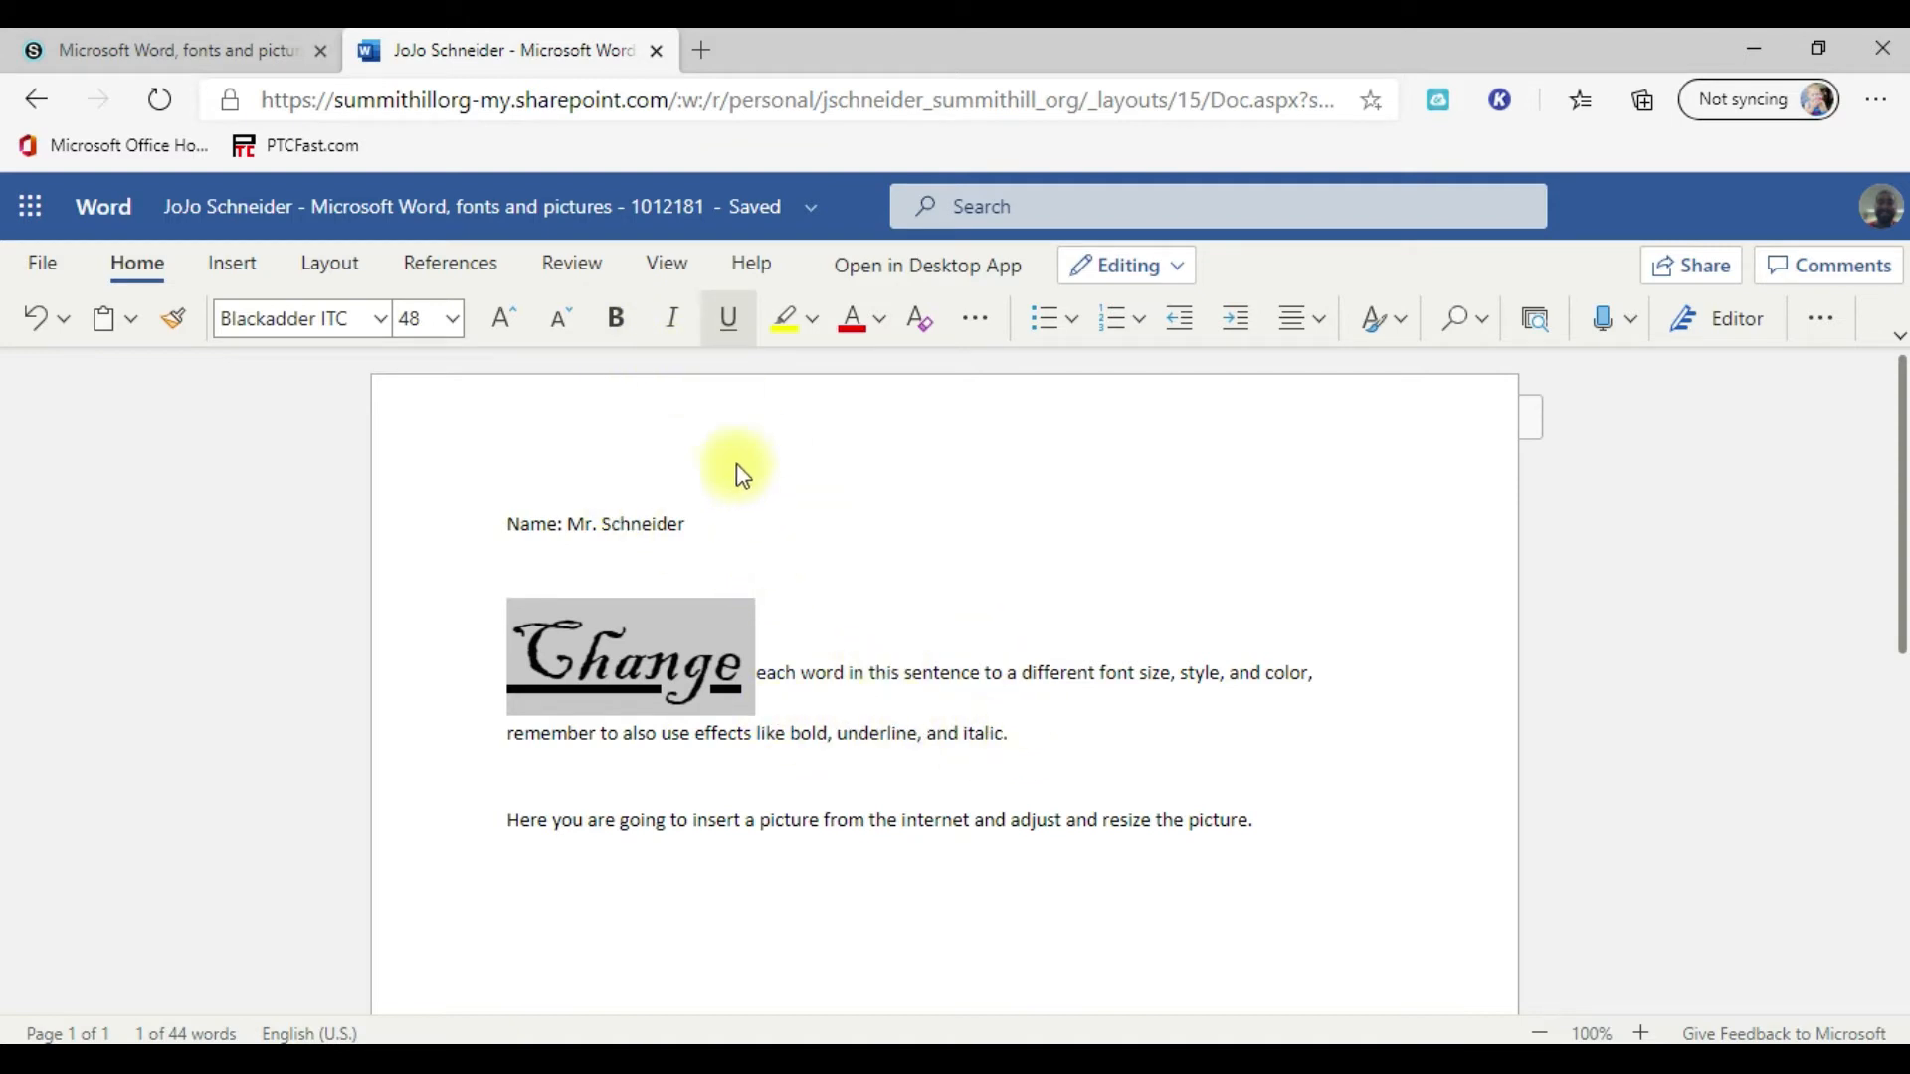
# Step: Highlight the word "Change" in purple and set its font color to yellow
pyautogui.click(812, 320)
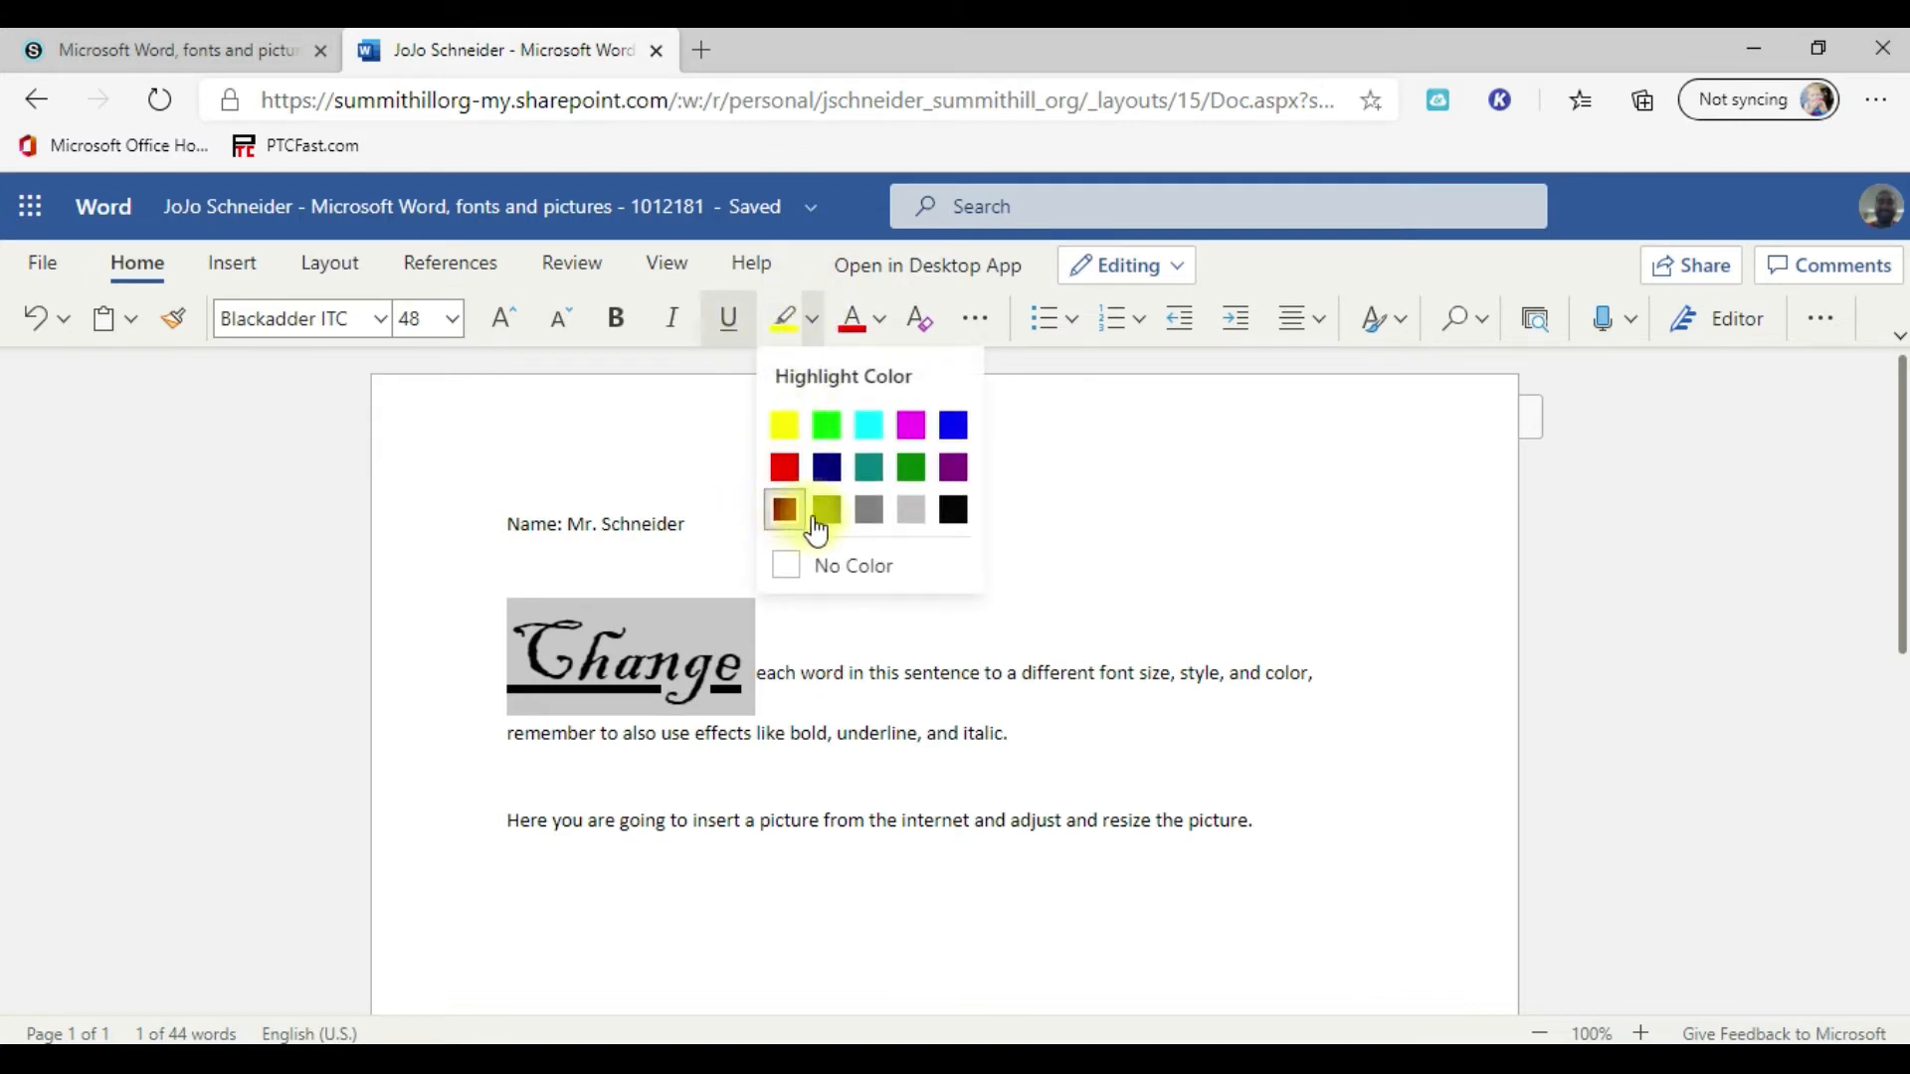
pyautogui.click(955, 469)
pyautogui.press('Right')
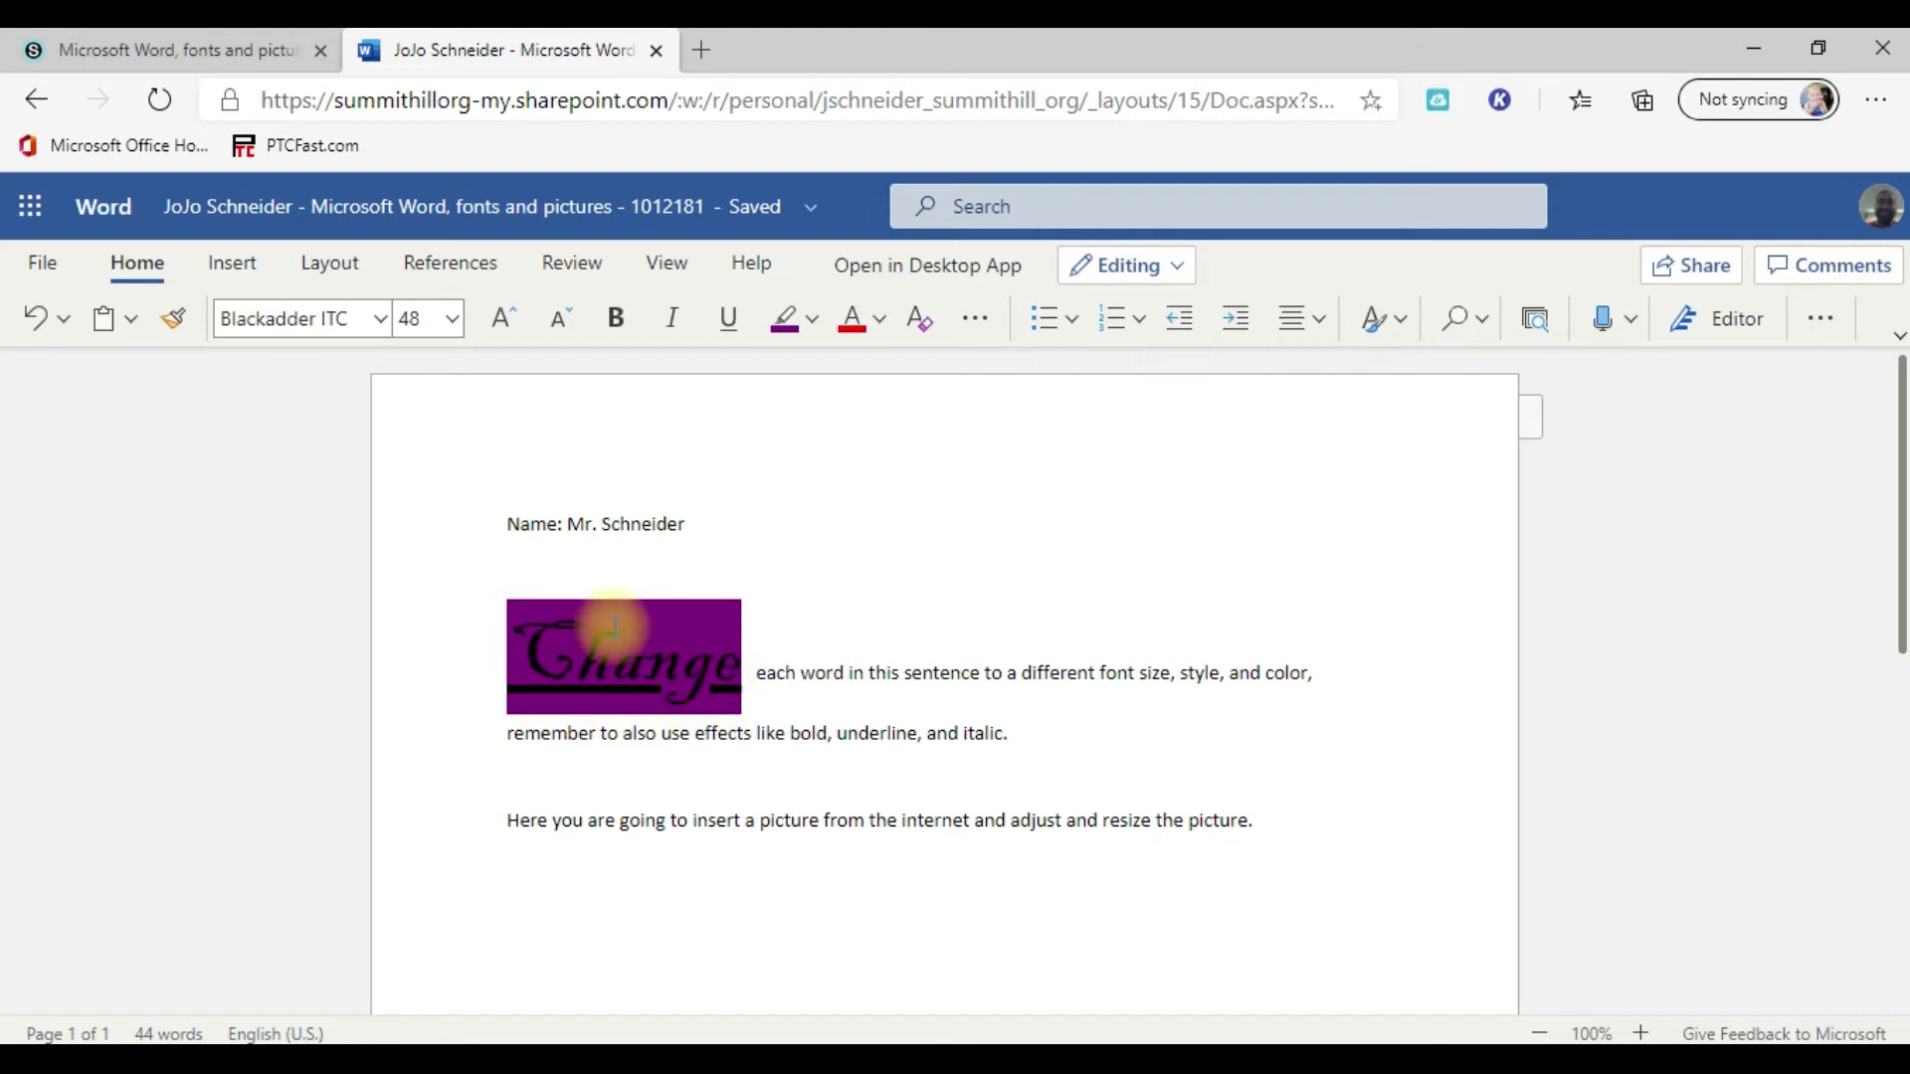
pyautogui.doubleClick(596, 649)
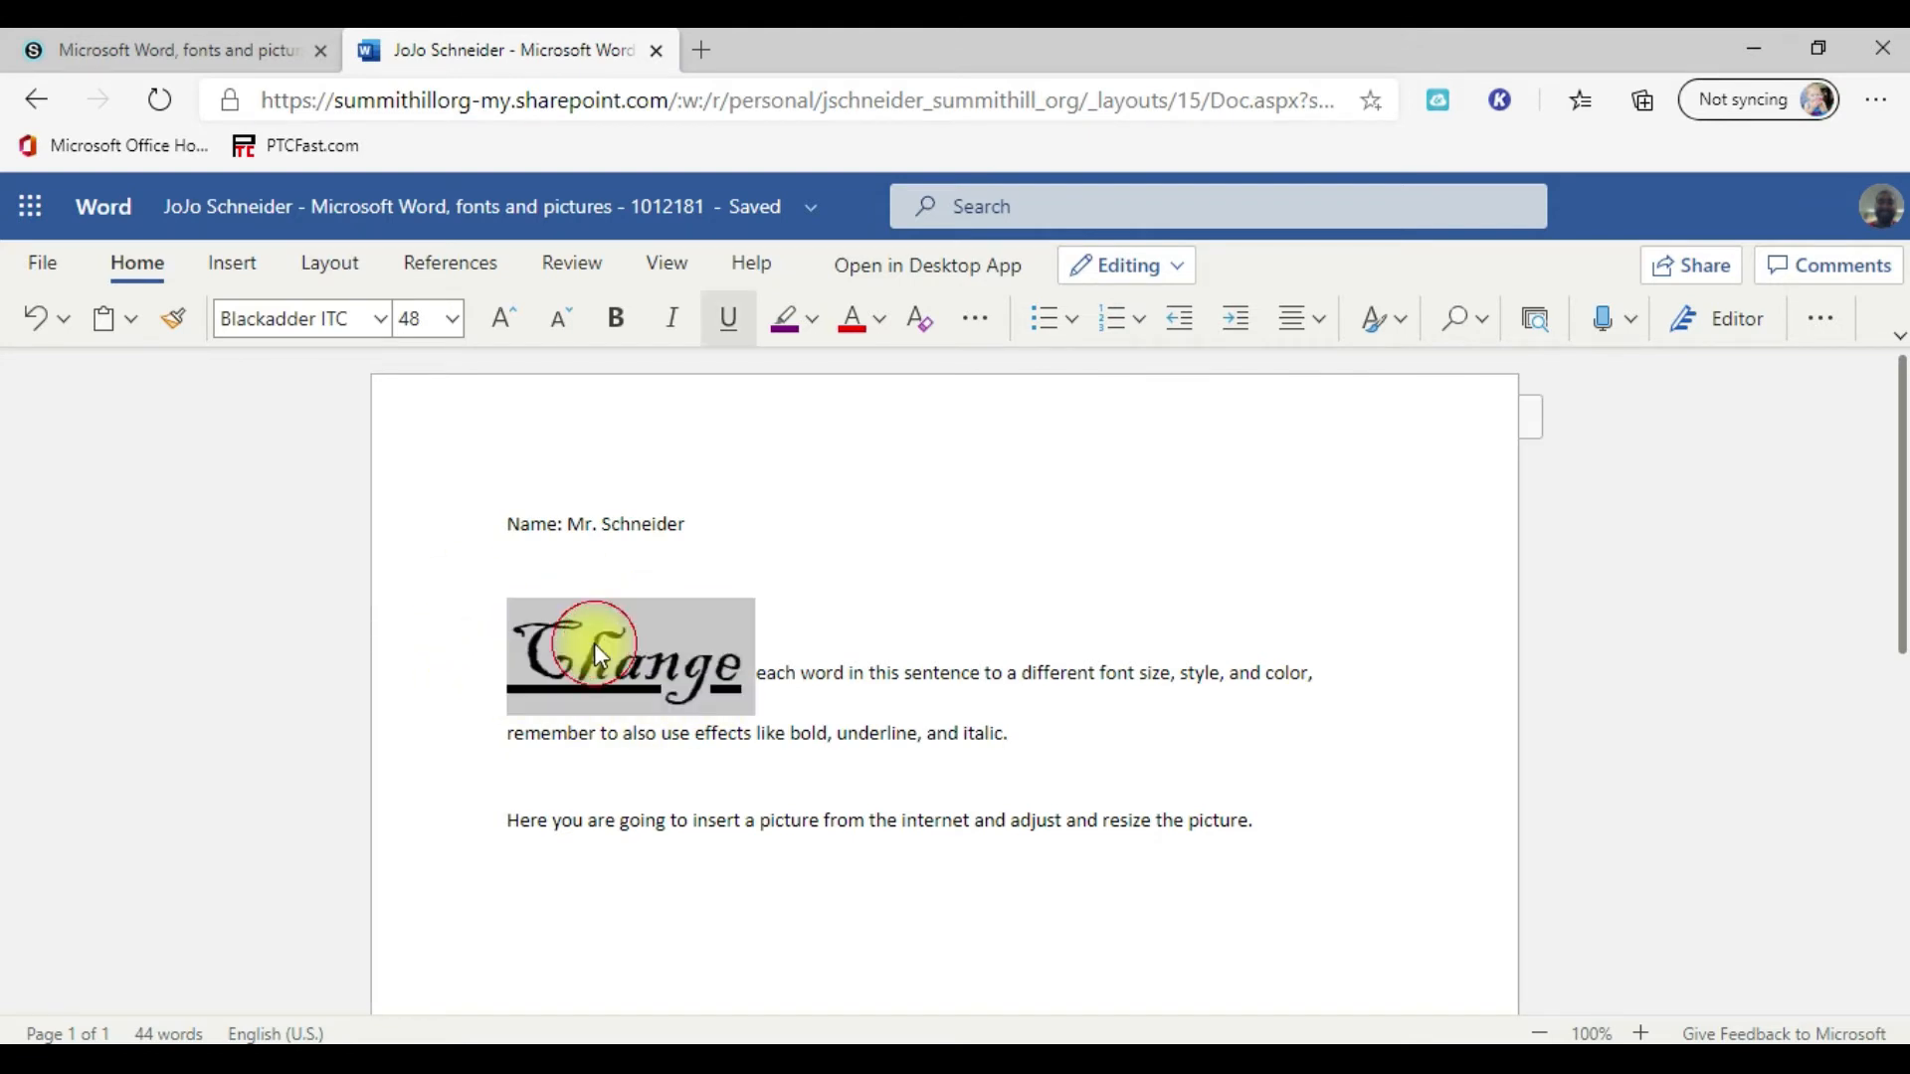
pyautogui.click(879, 318)
pyautogui.click(978, 801)
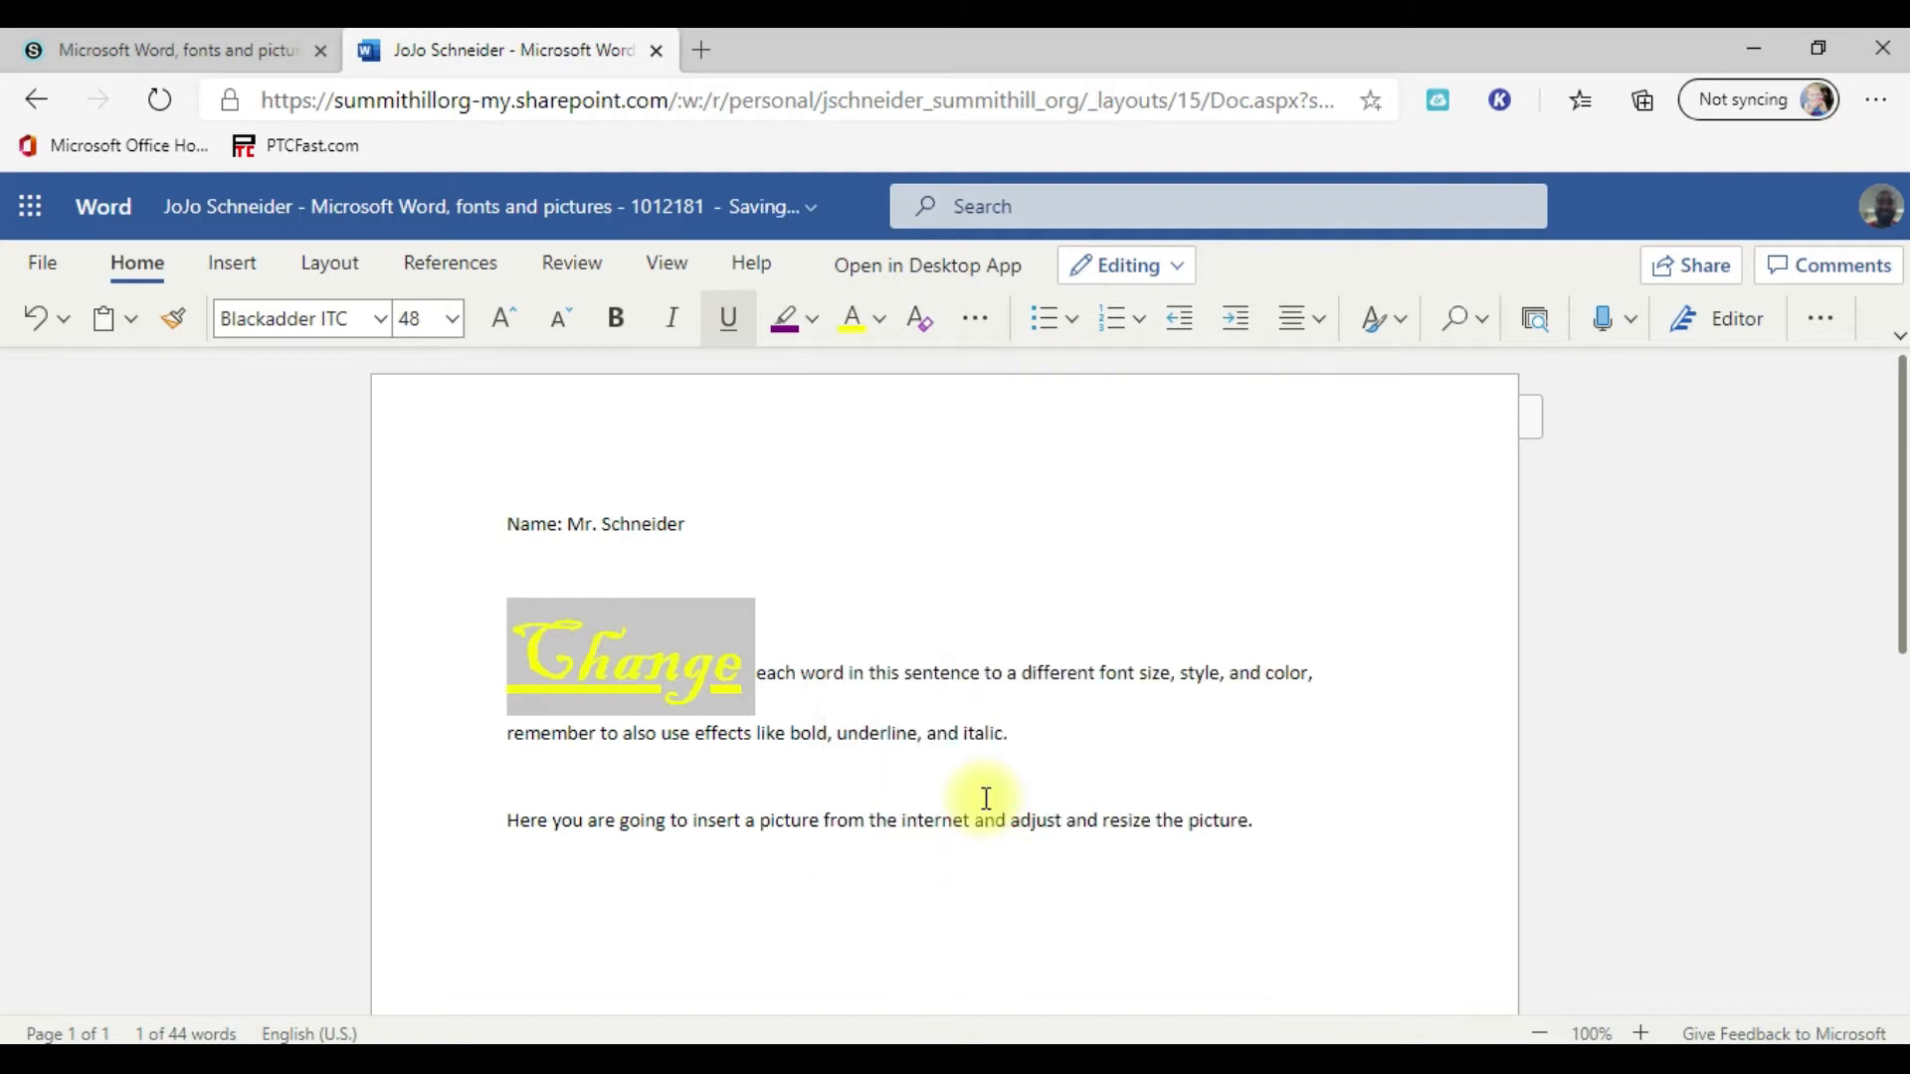
pyautogui.click(852, 675)
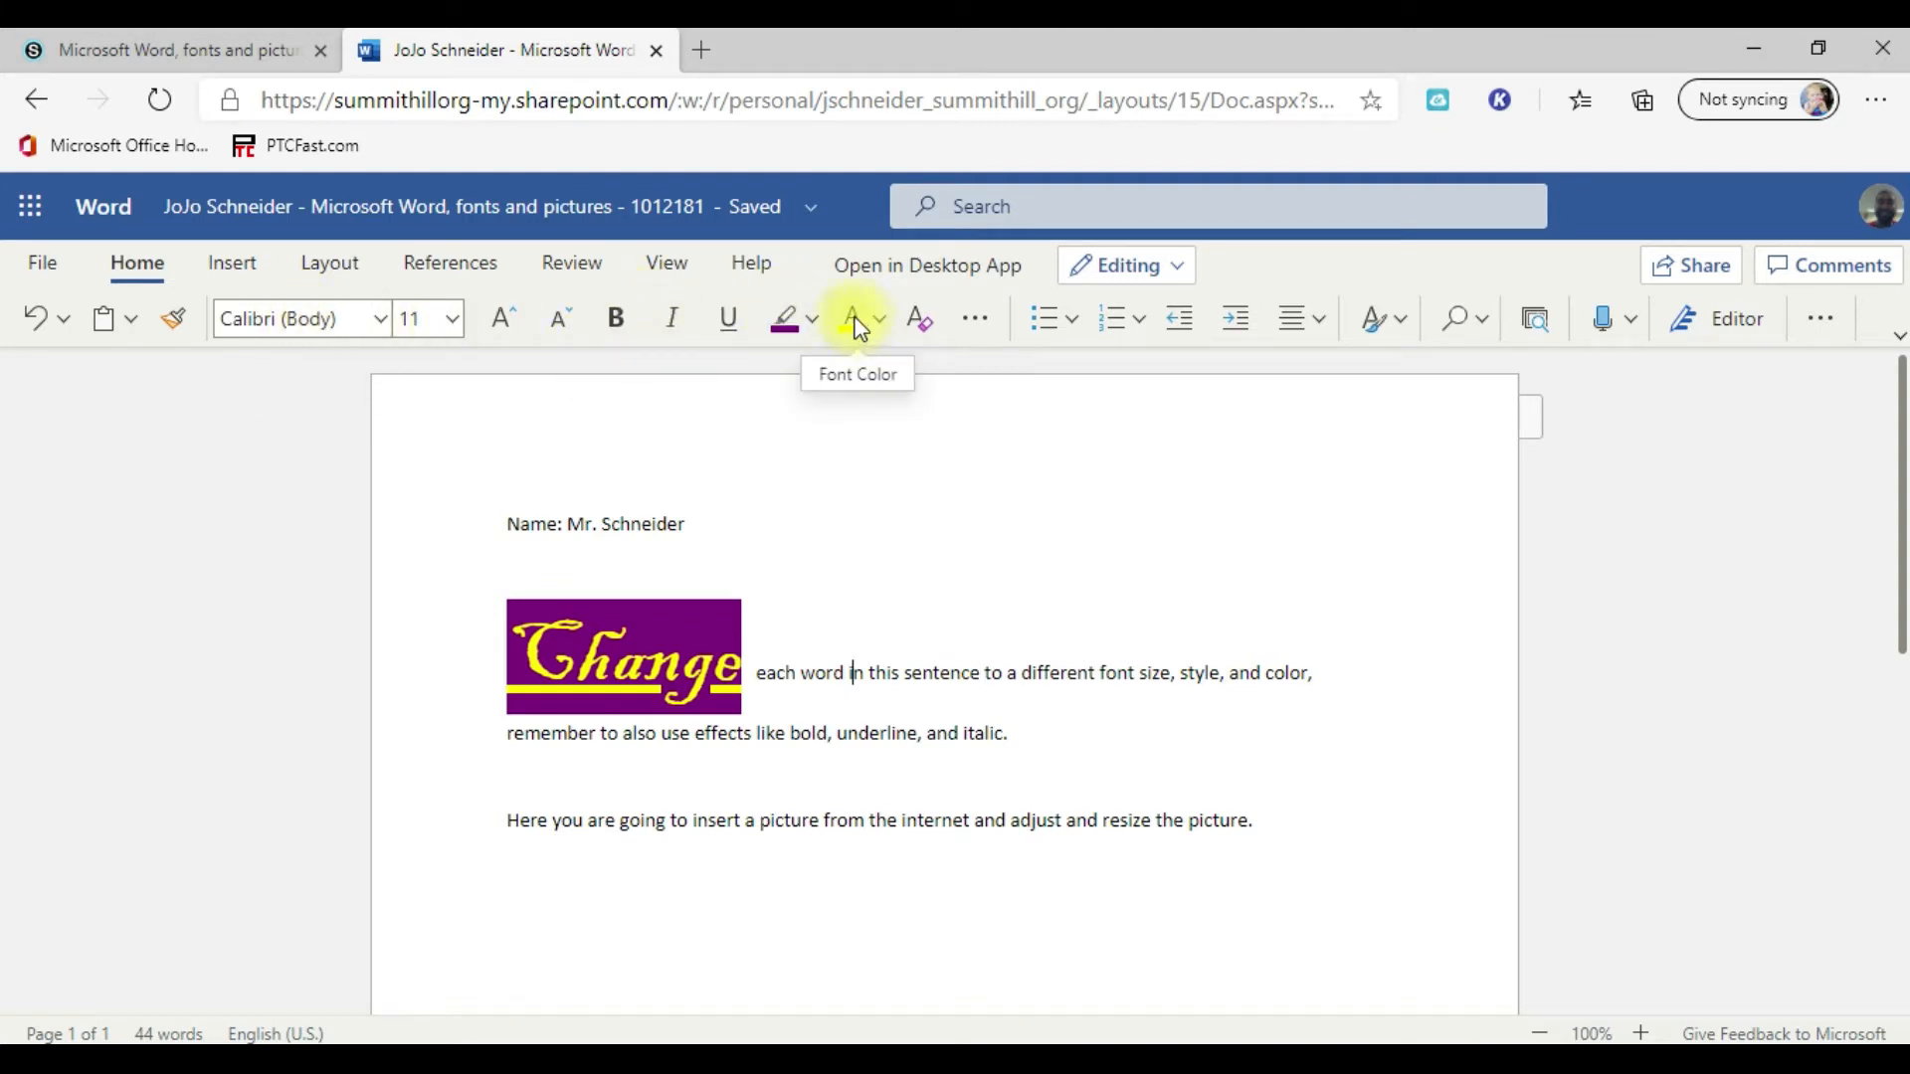
# Step: Set the word "each" to the Cooper Black font at size 28
pyautogui.doubleClick(785, 676)
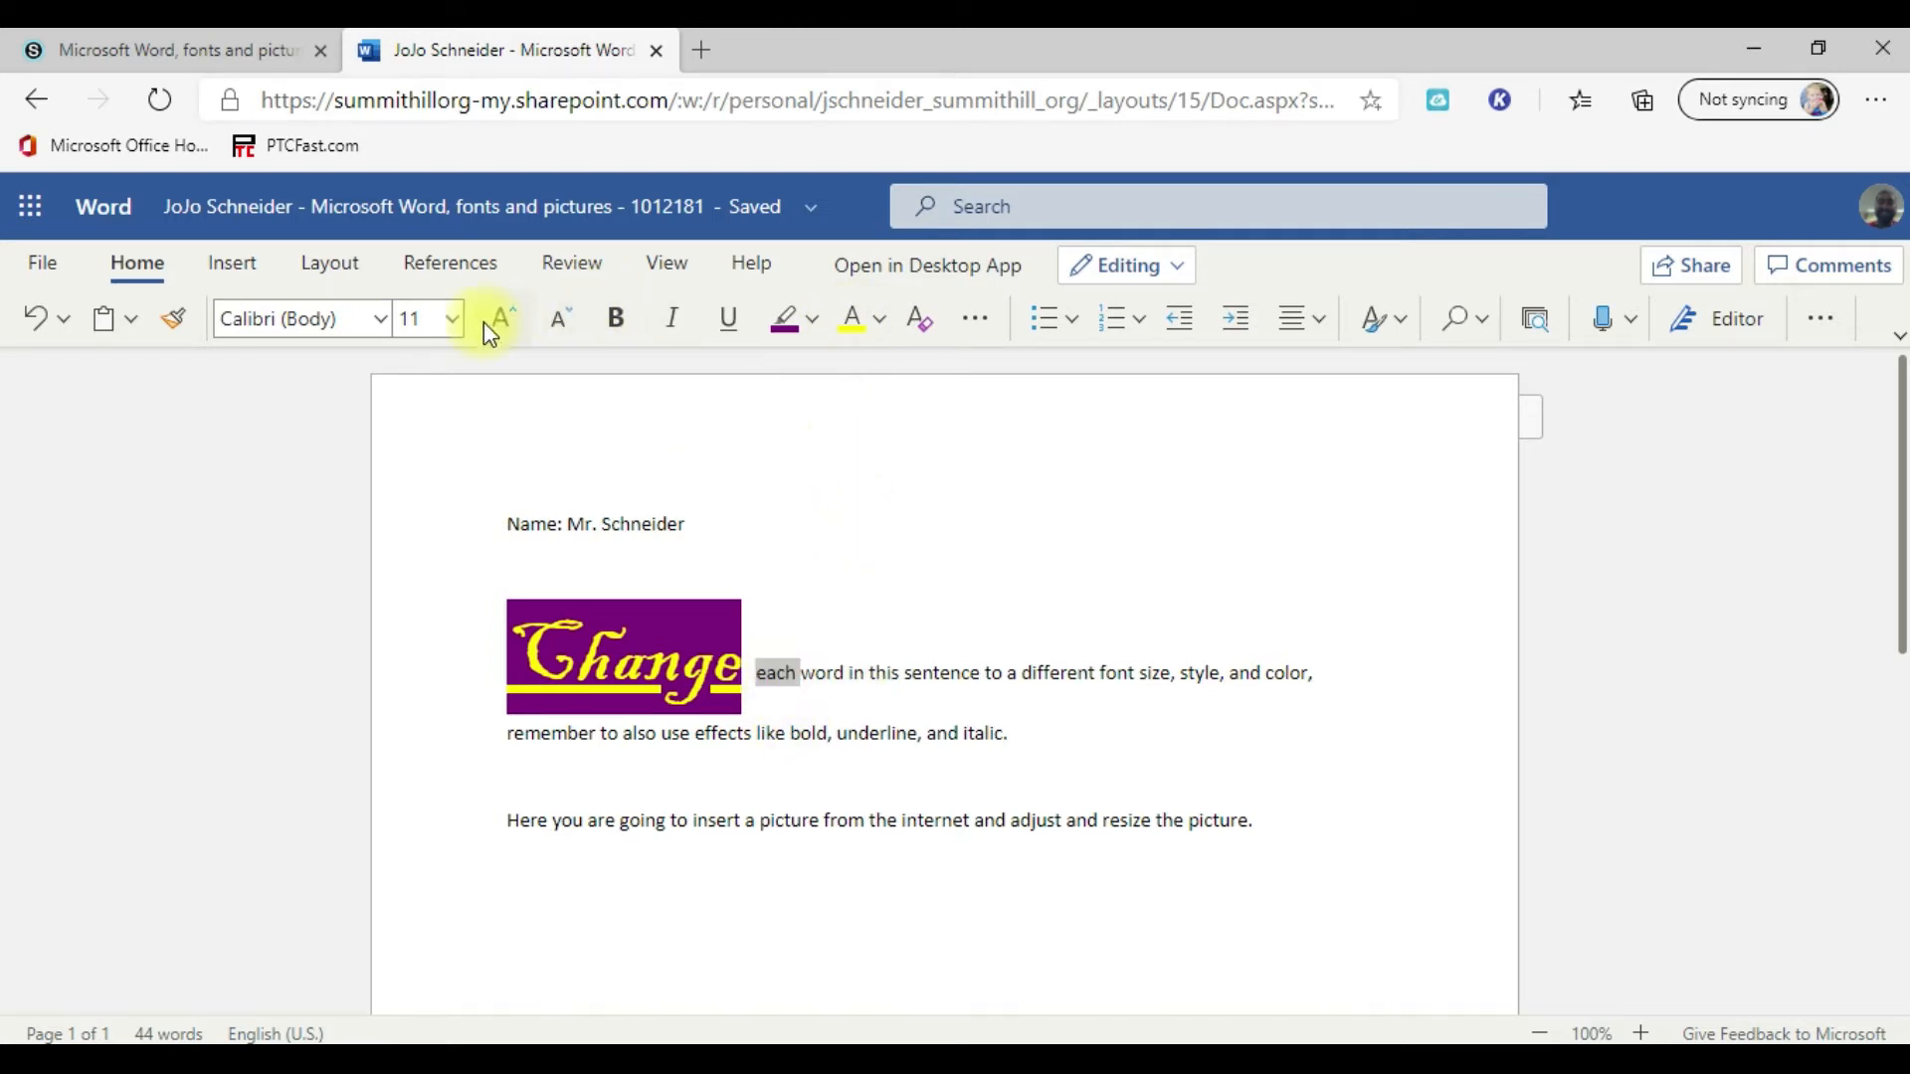
pyautogui.click(380, 319)
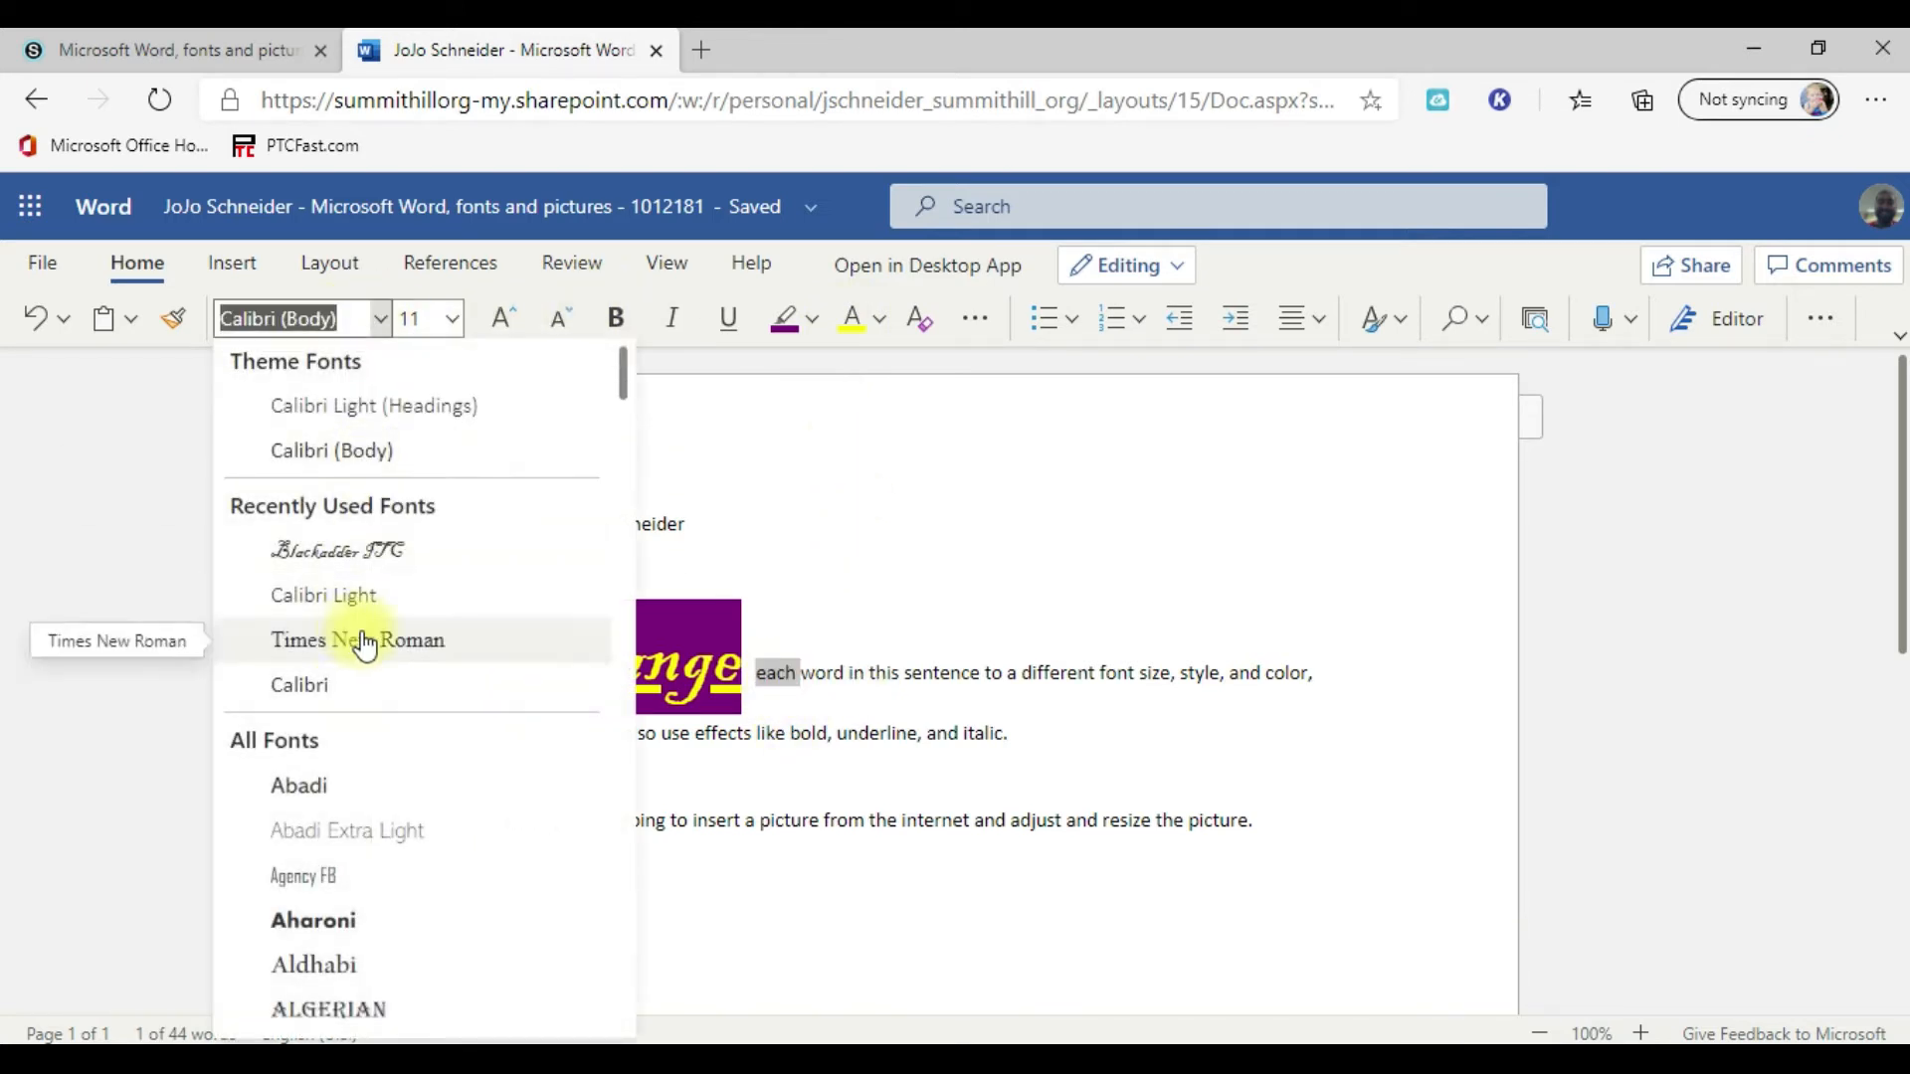
pyautogui.scroll(-10, 418, 617)
pyautogui.scroll(-6, 417, 637)
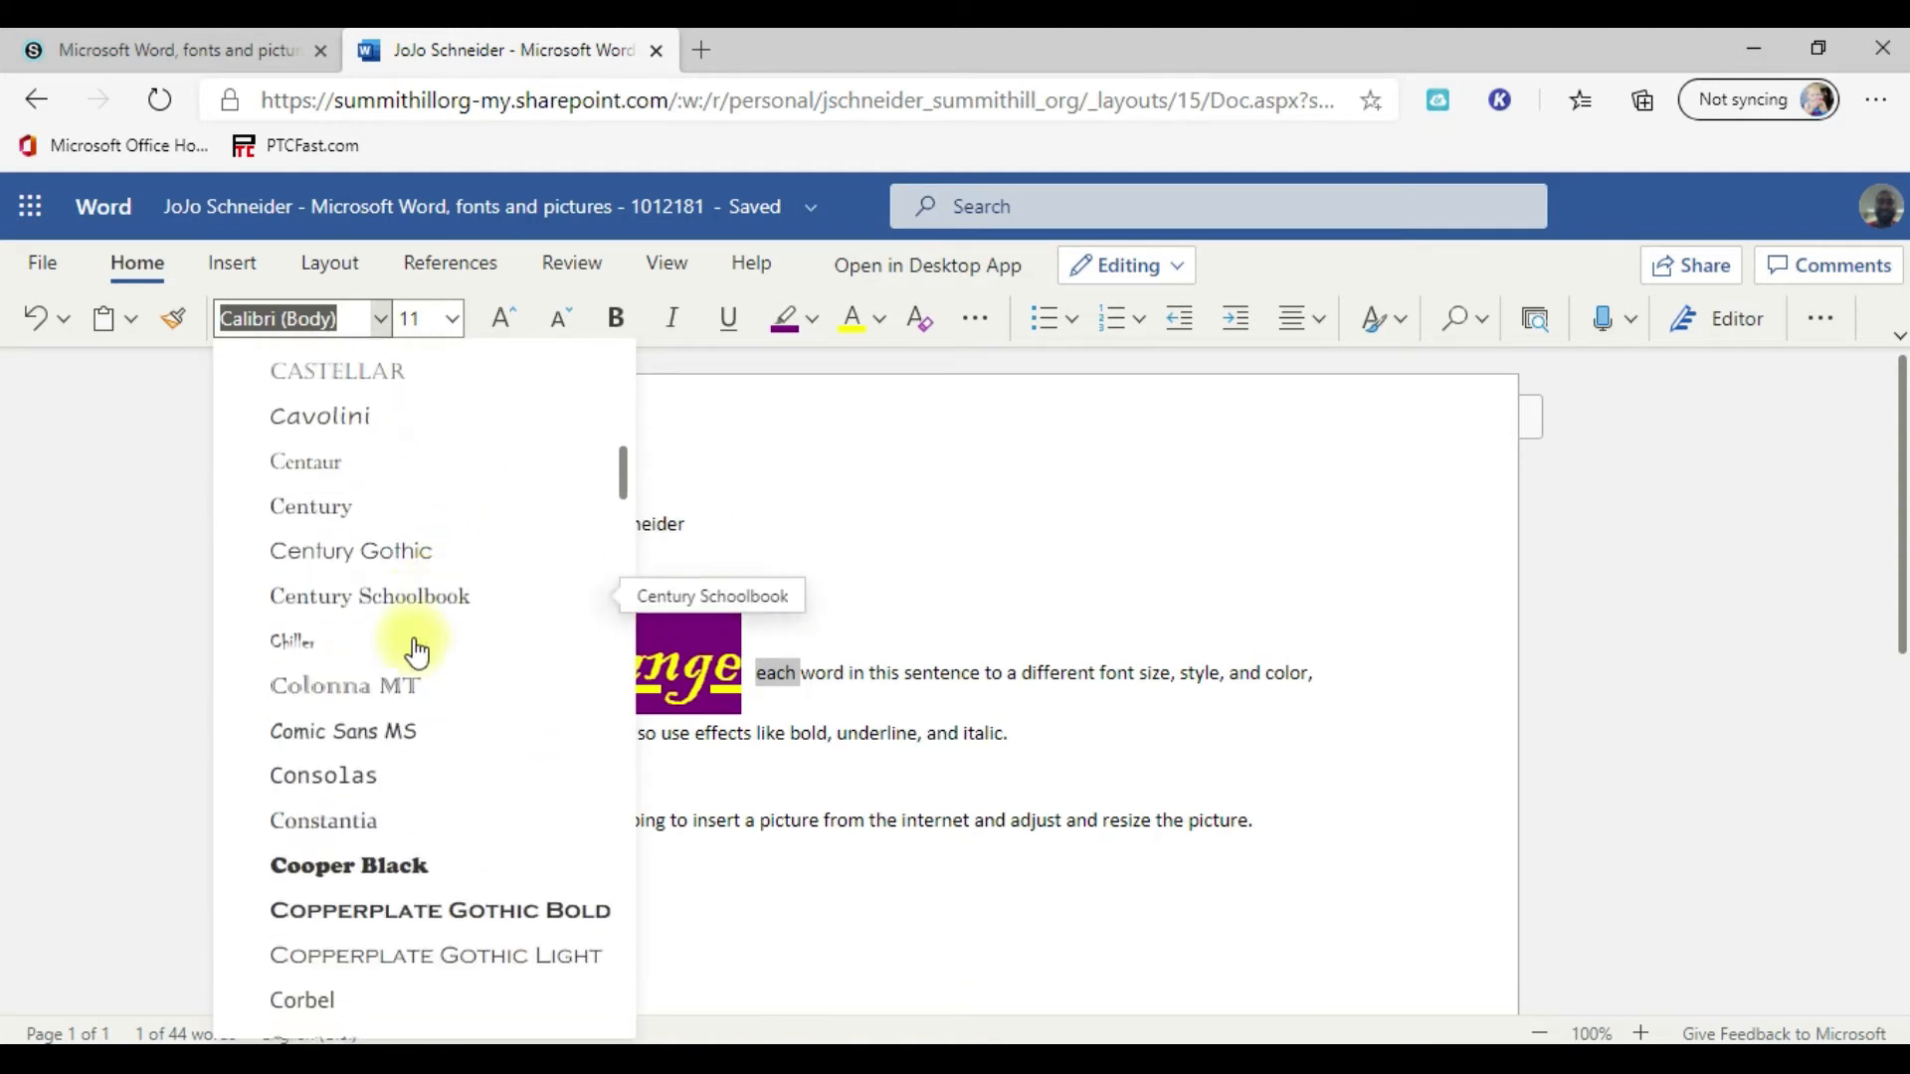
pyautogui.click(392, 840)
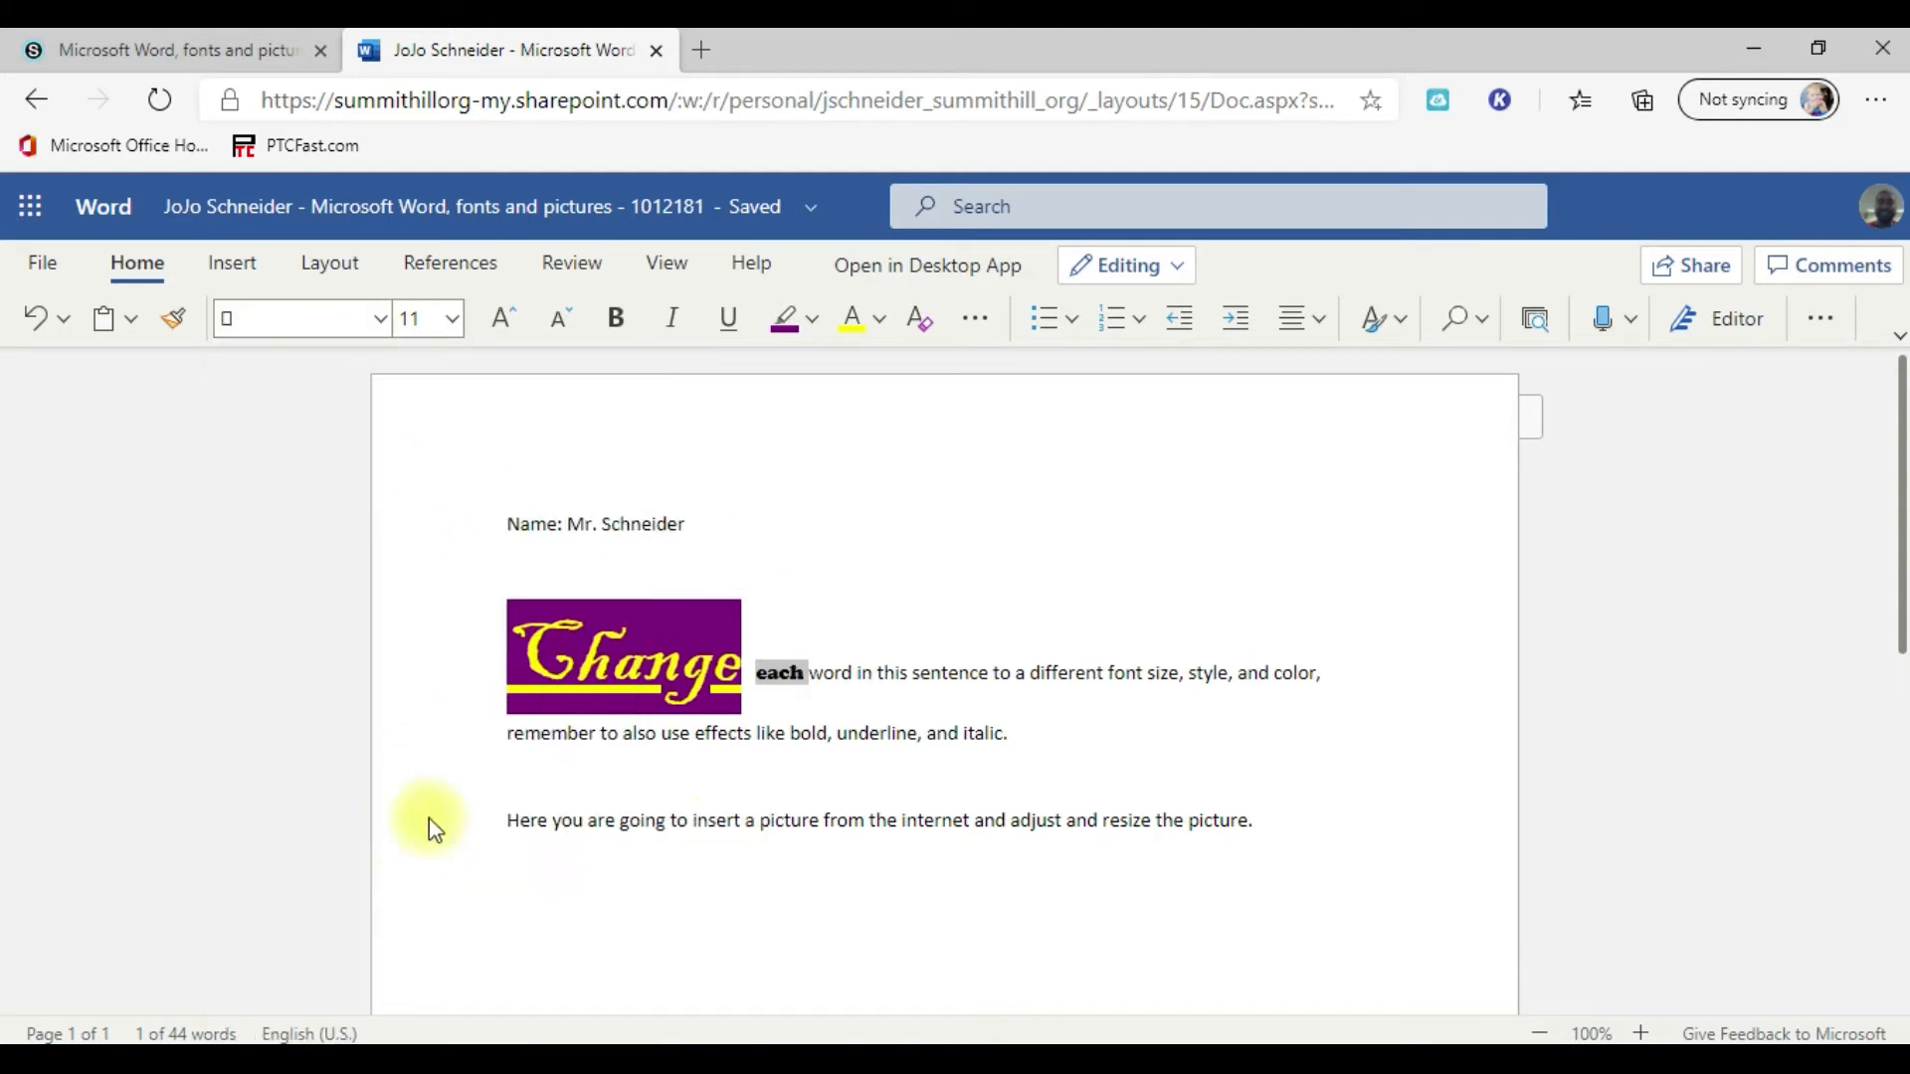
pyautogui.click(452, 320)
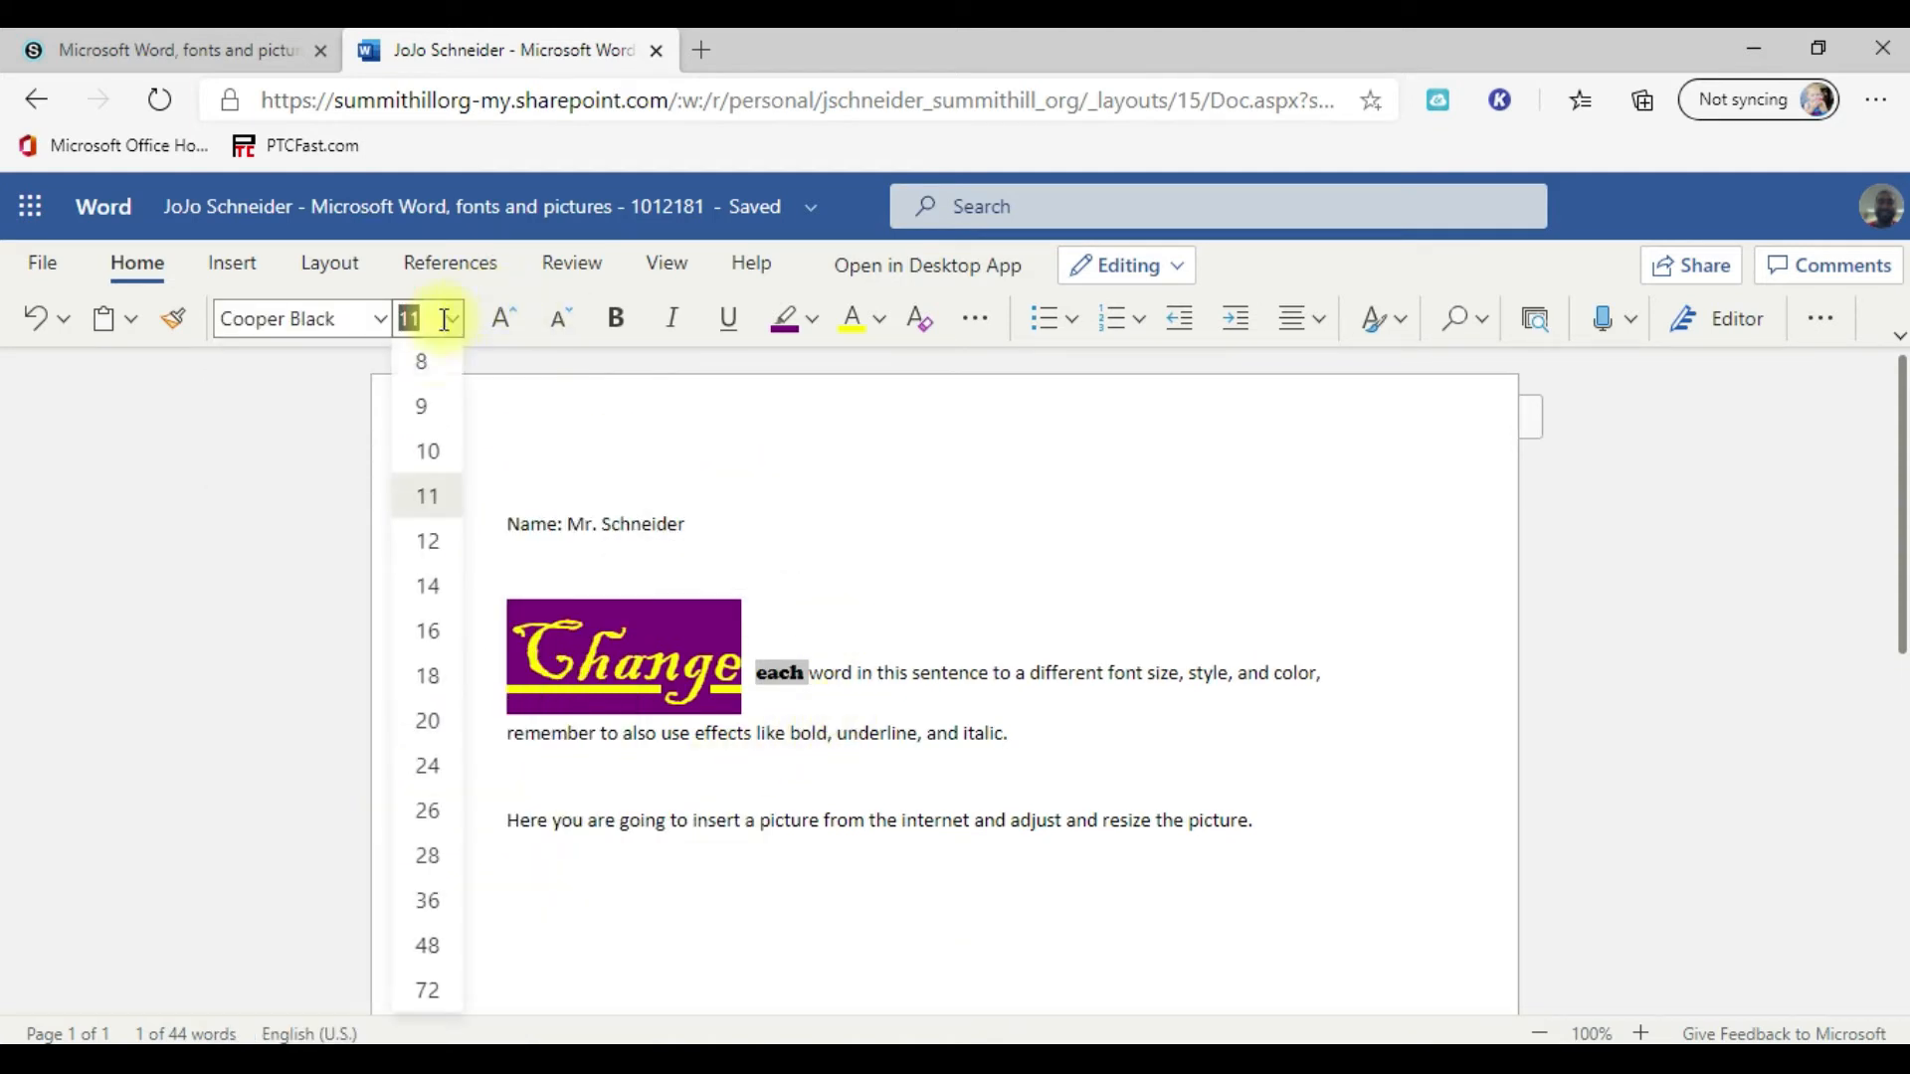
pyautogui.click(439, 861)
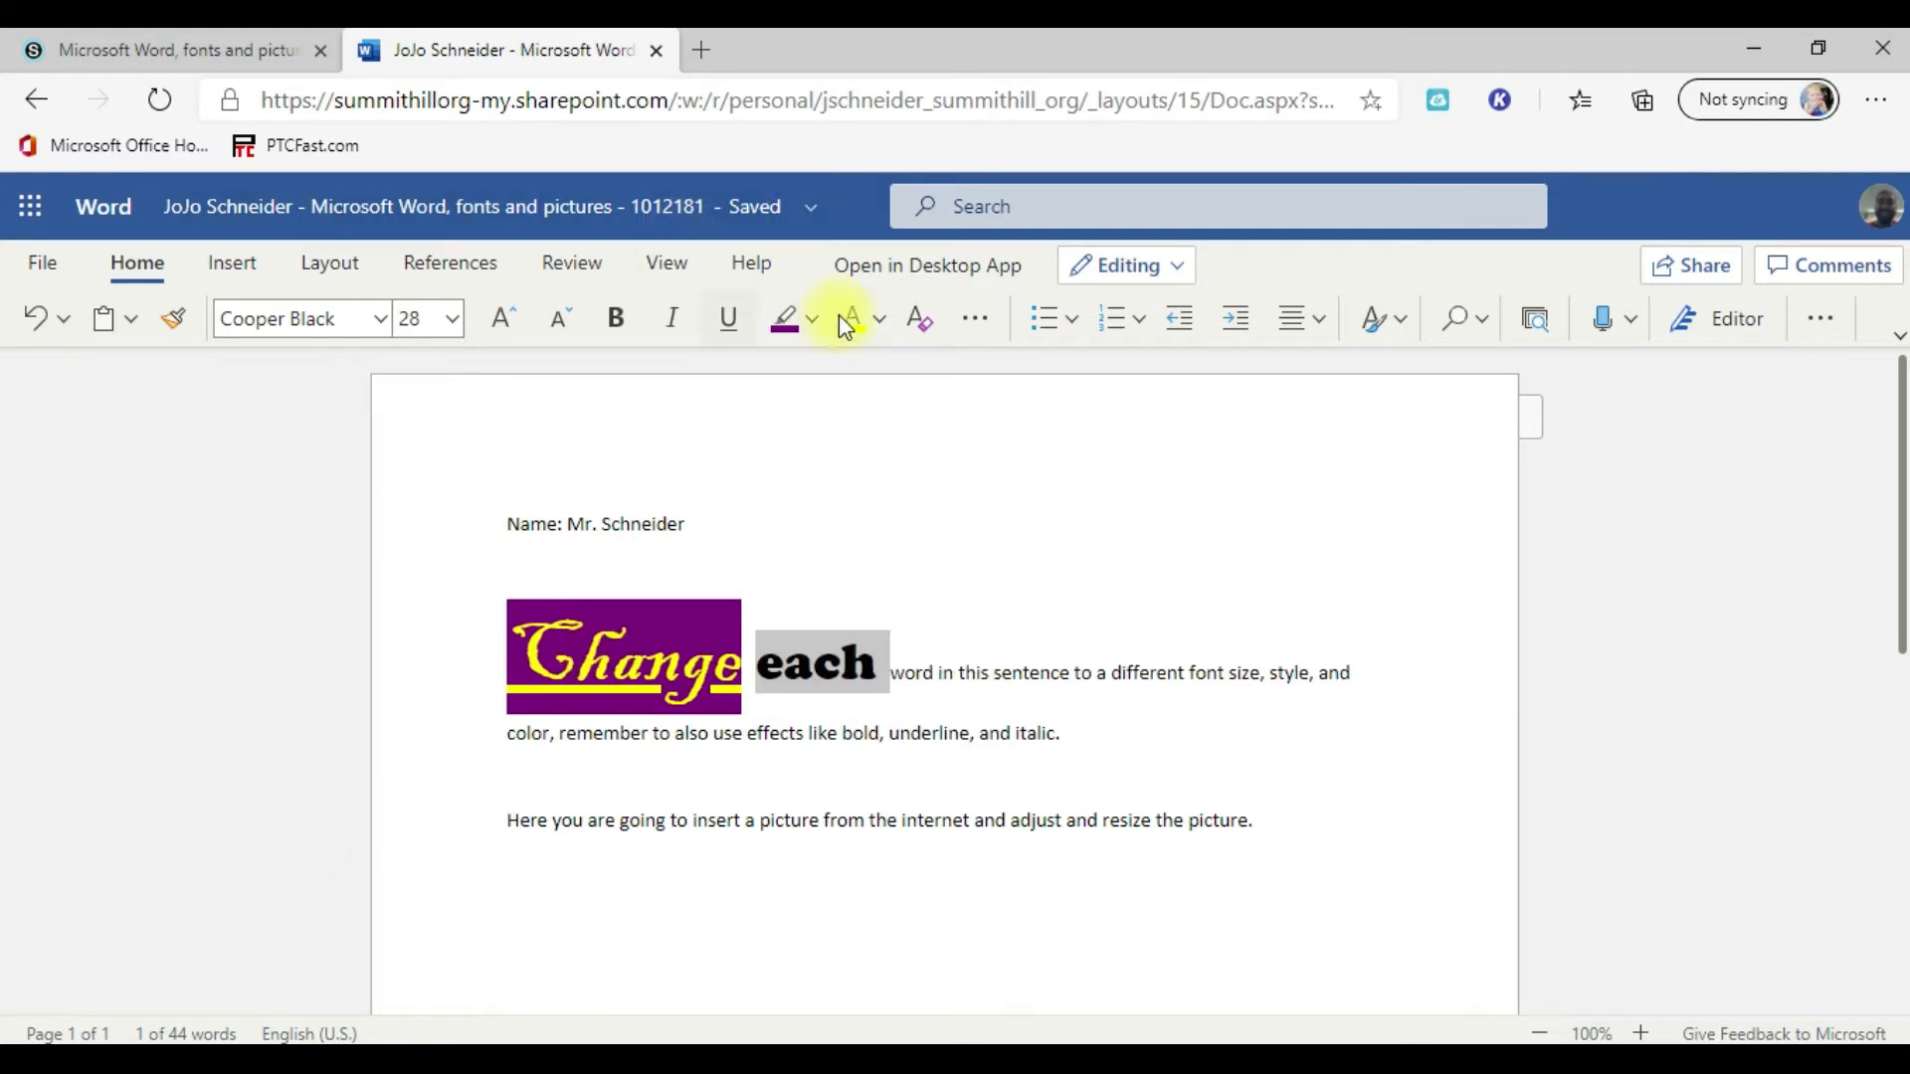
# Step: Set the font color of the word "each" to blue and make it italic without an underline
pyautogui.click(879, 320)
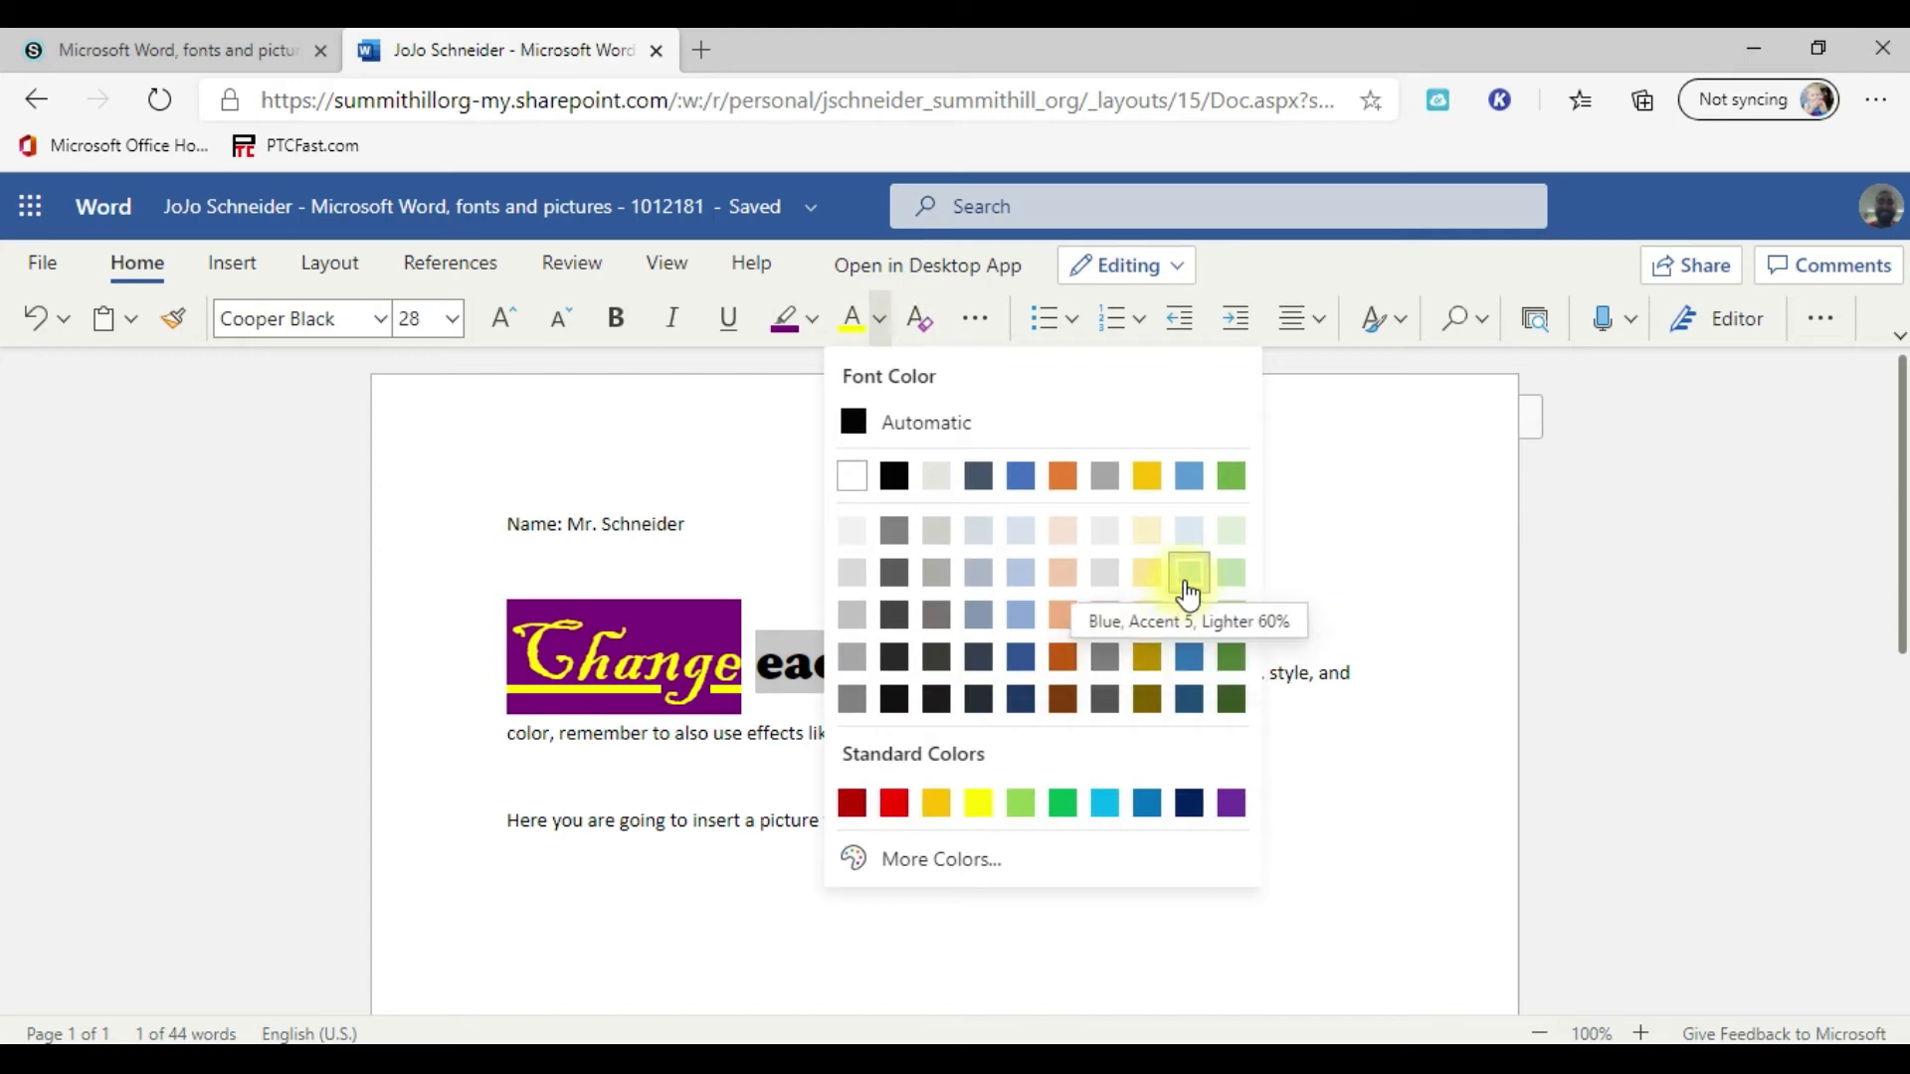
pyautogui.click(1189, 656)
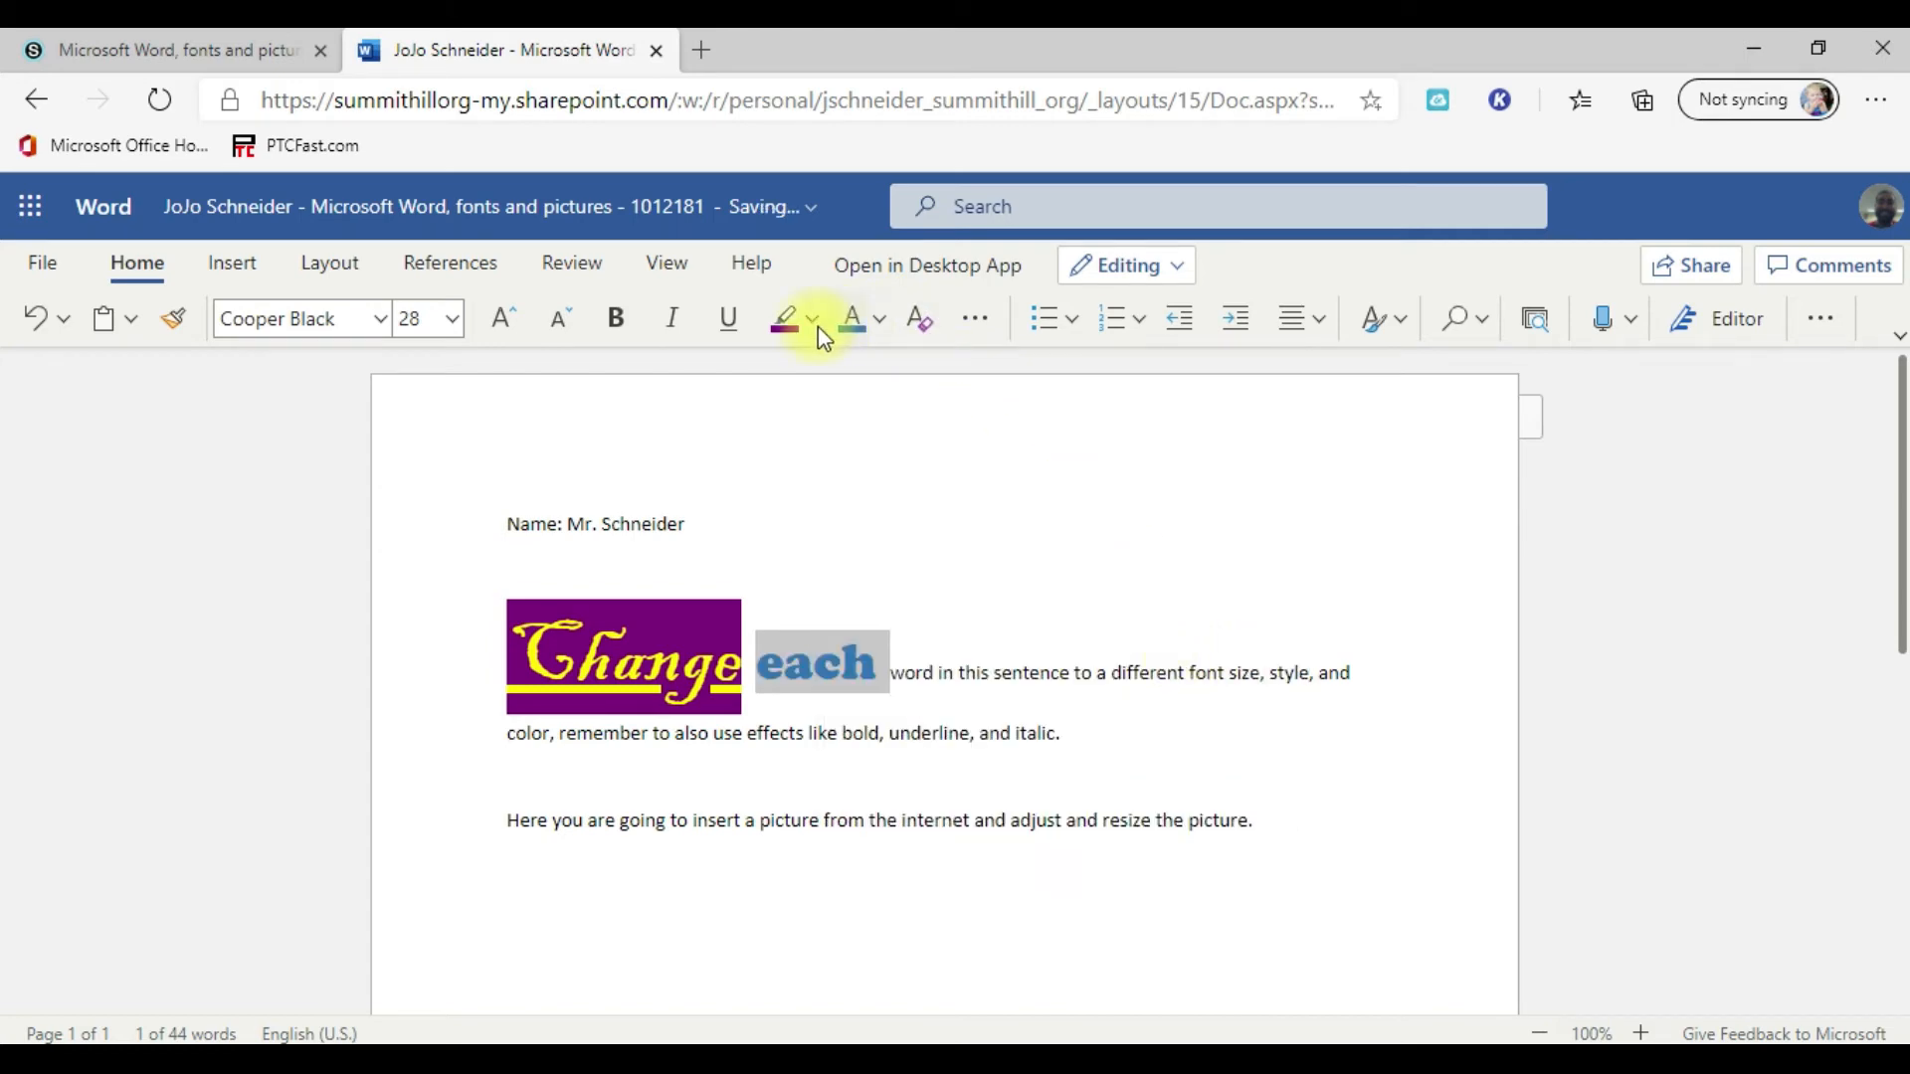
pyautogui.click(642, 324)
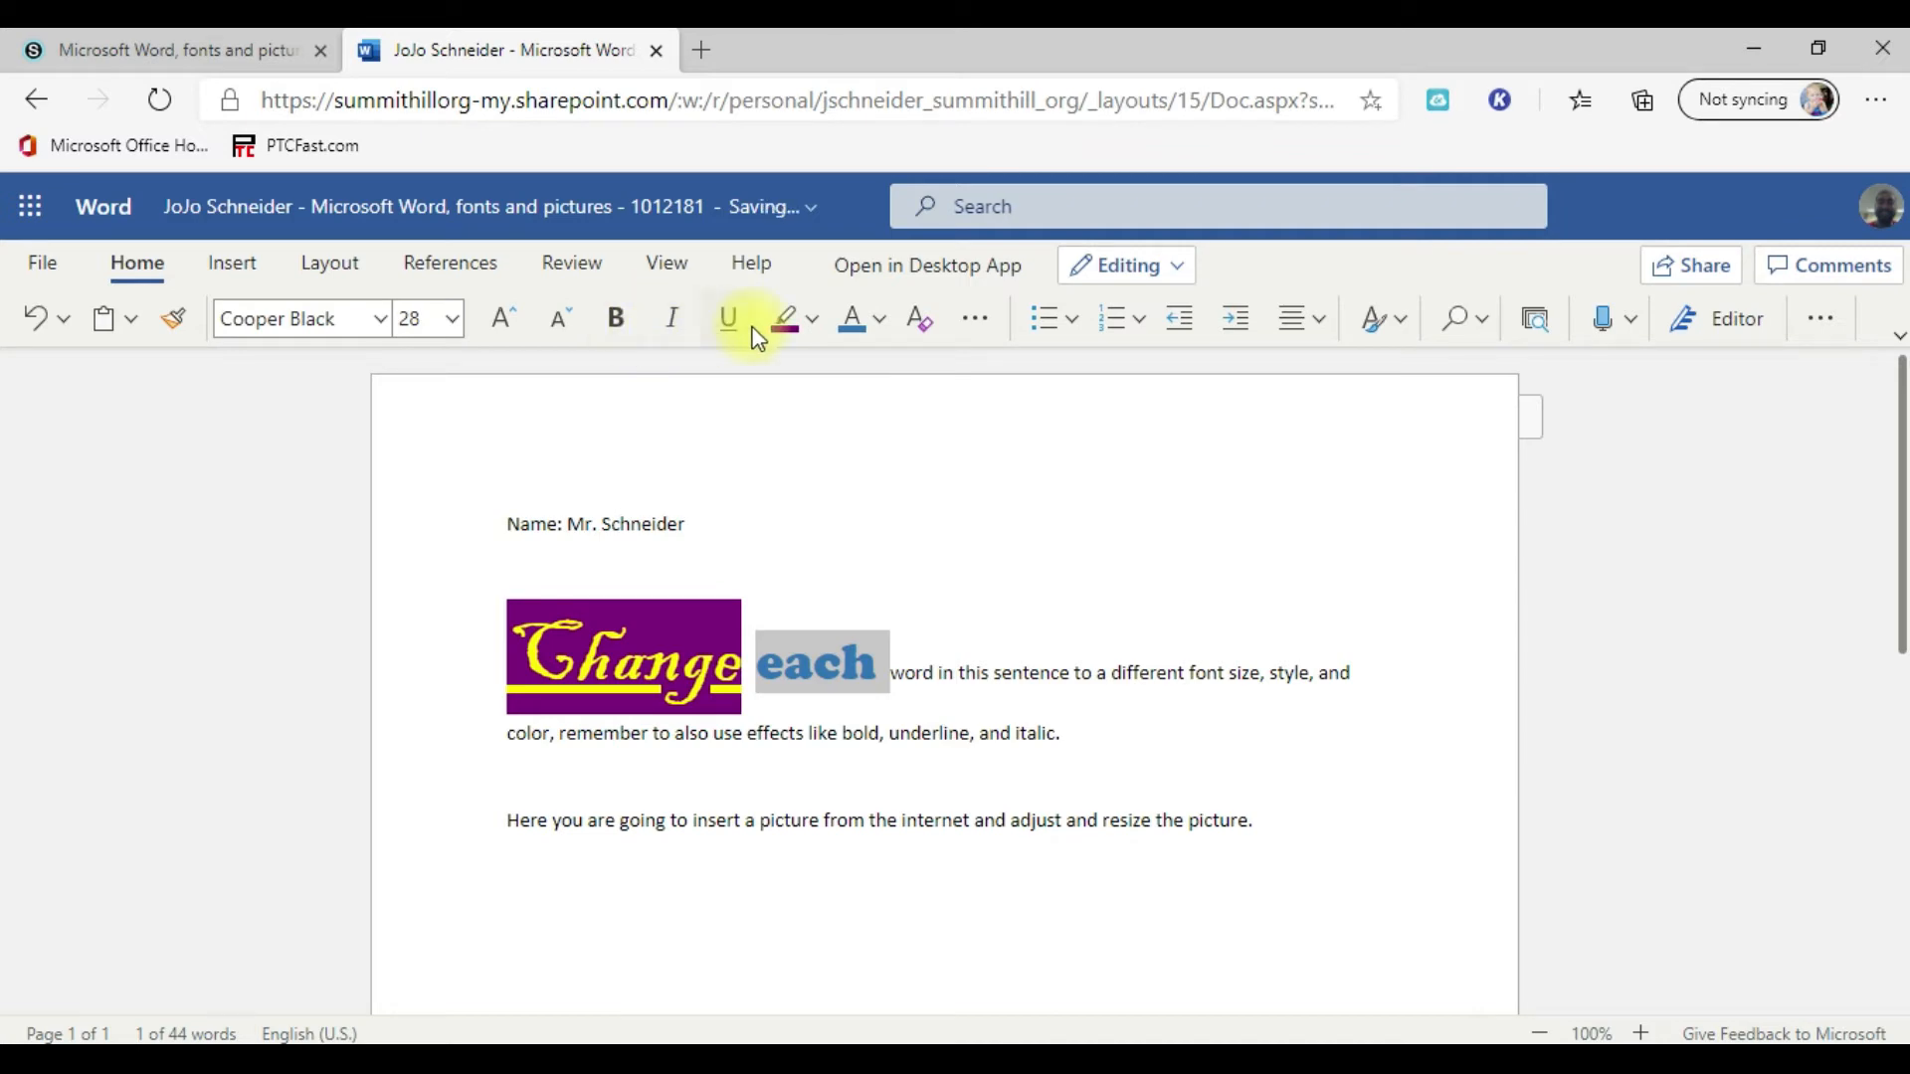
pyautogui.click(726, 329)
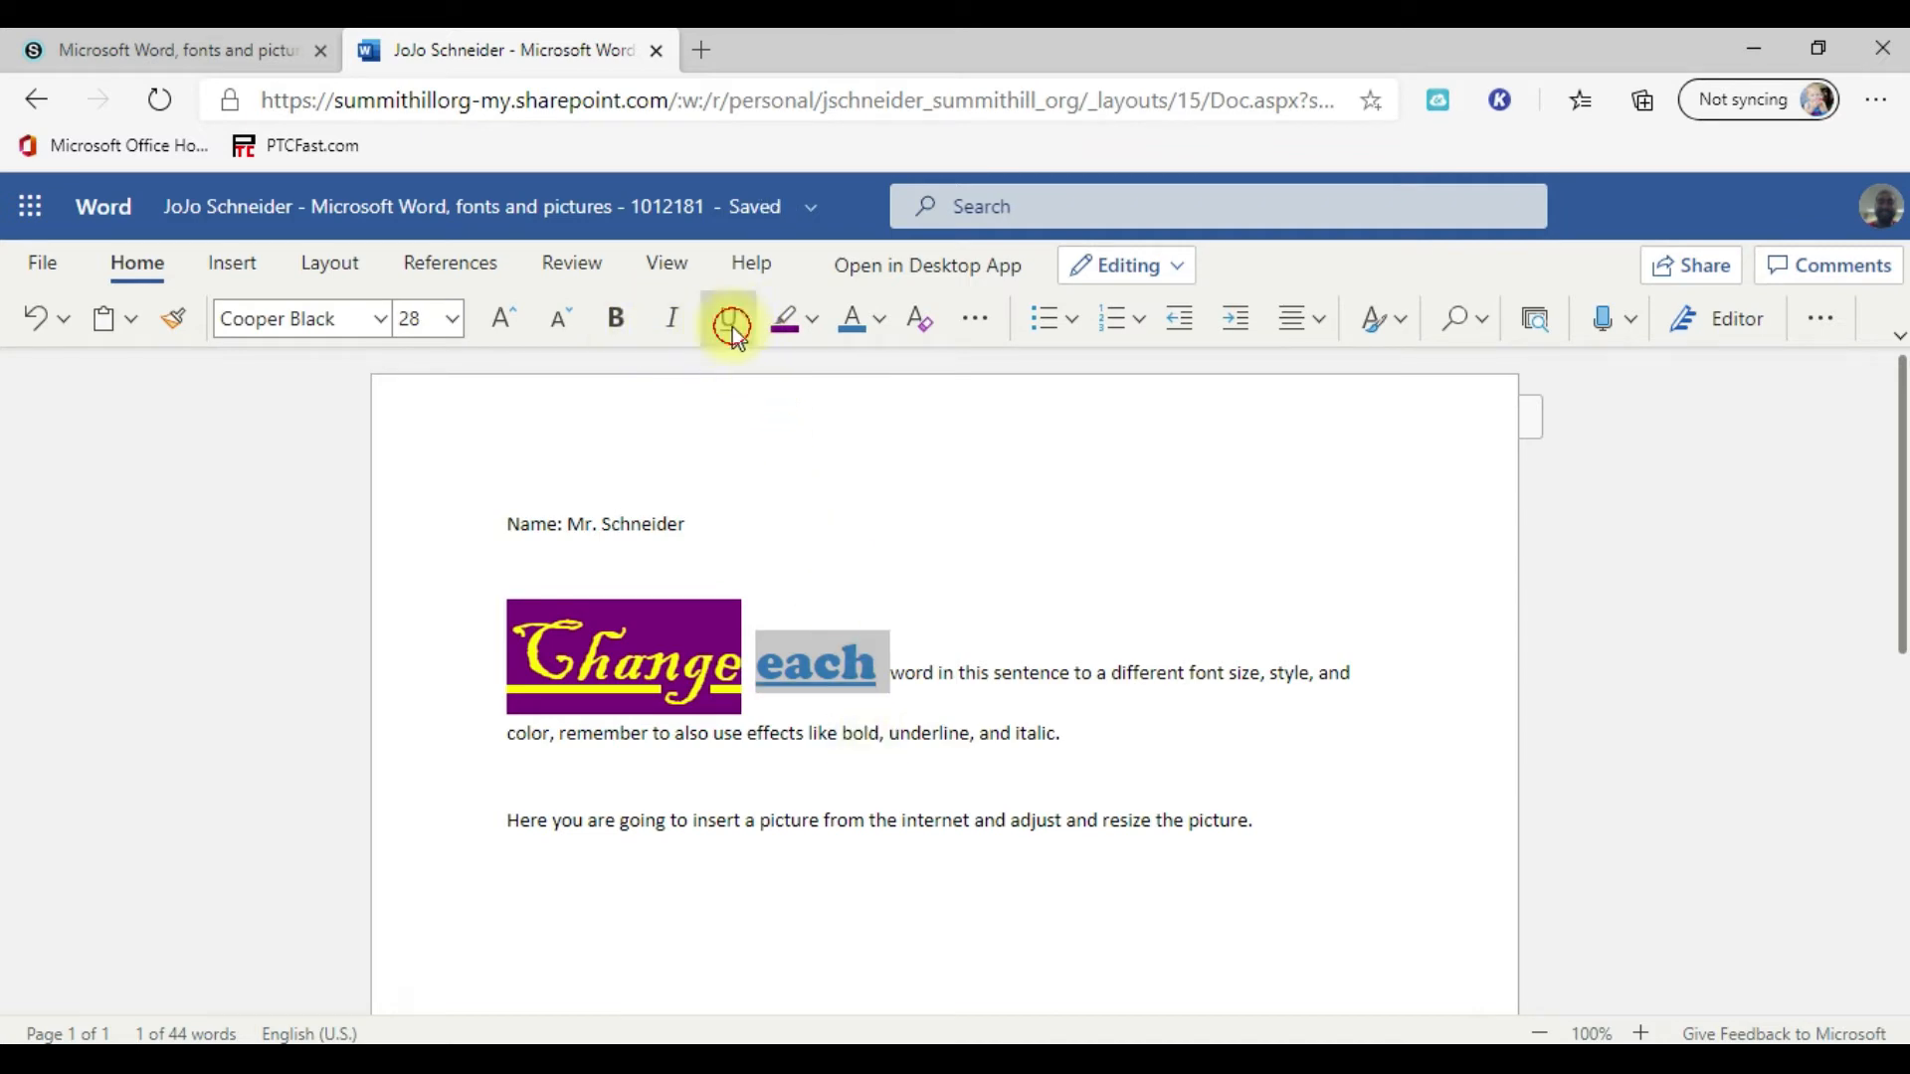
pyautogui.click(676, 324)
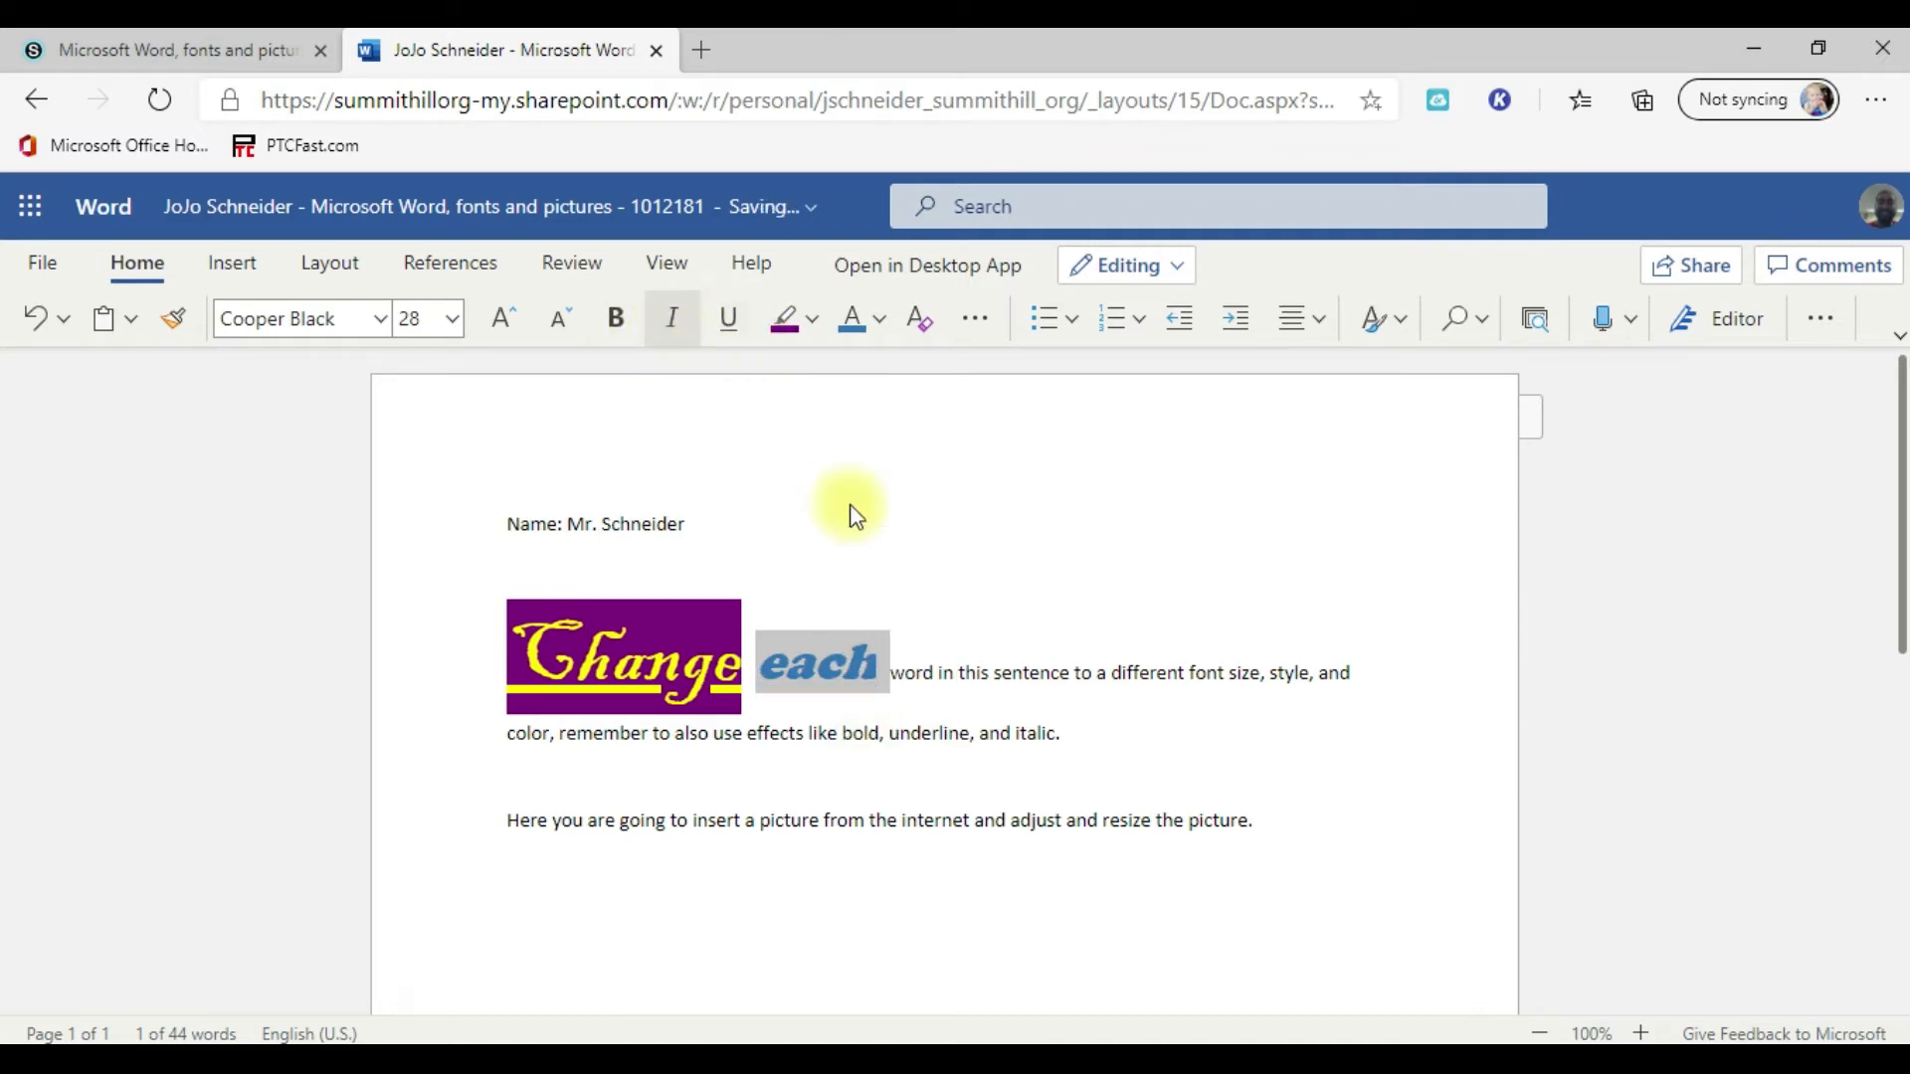
pyautogui.click(928, 685)
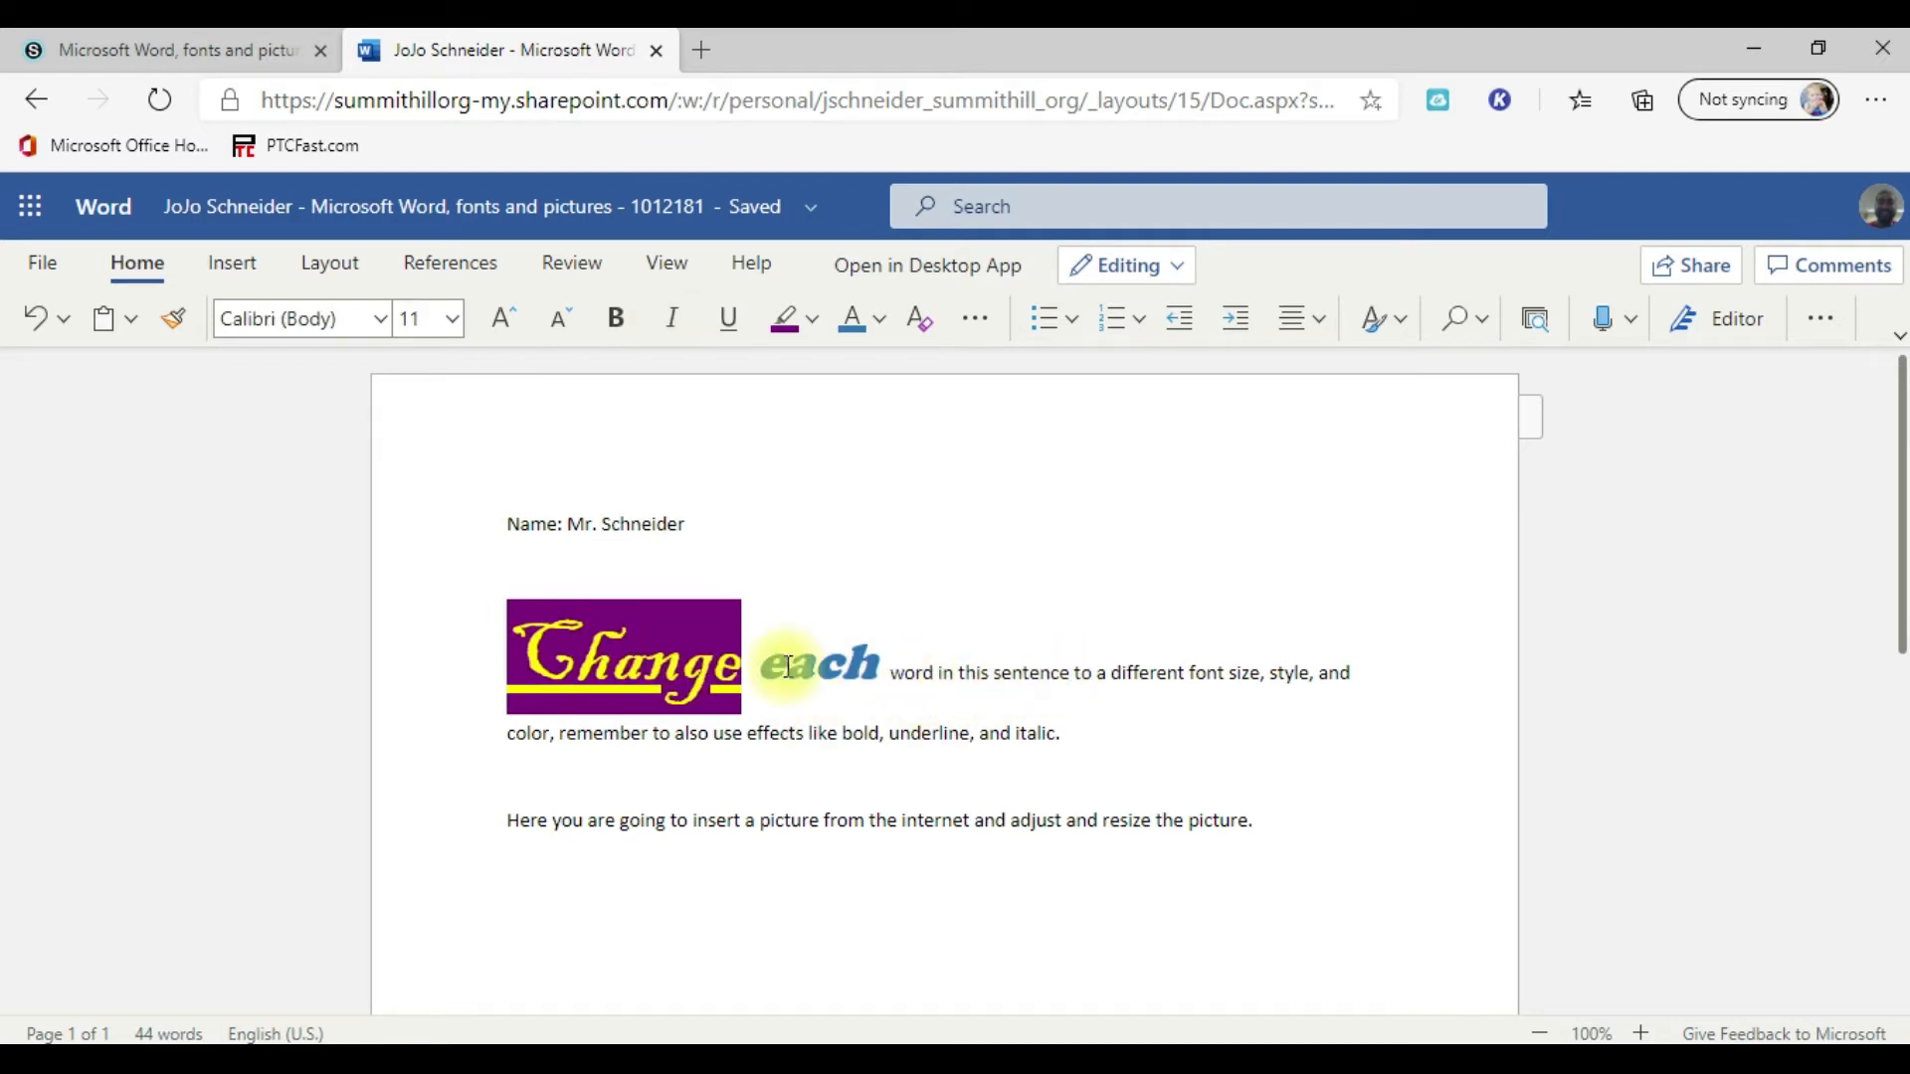
pyautogui.tripleClick(1035, 733)
pyautogui.click(1191, 761)
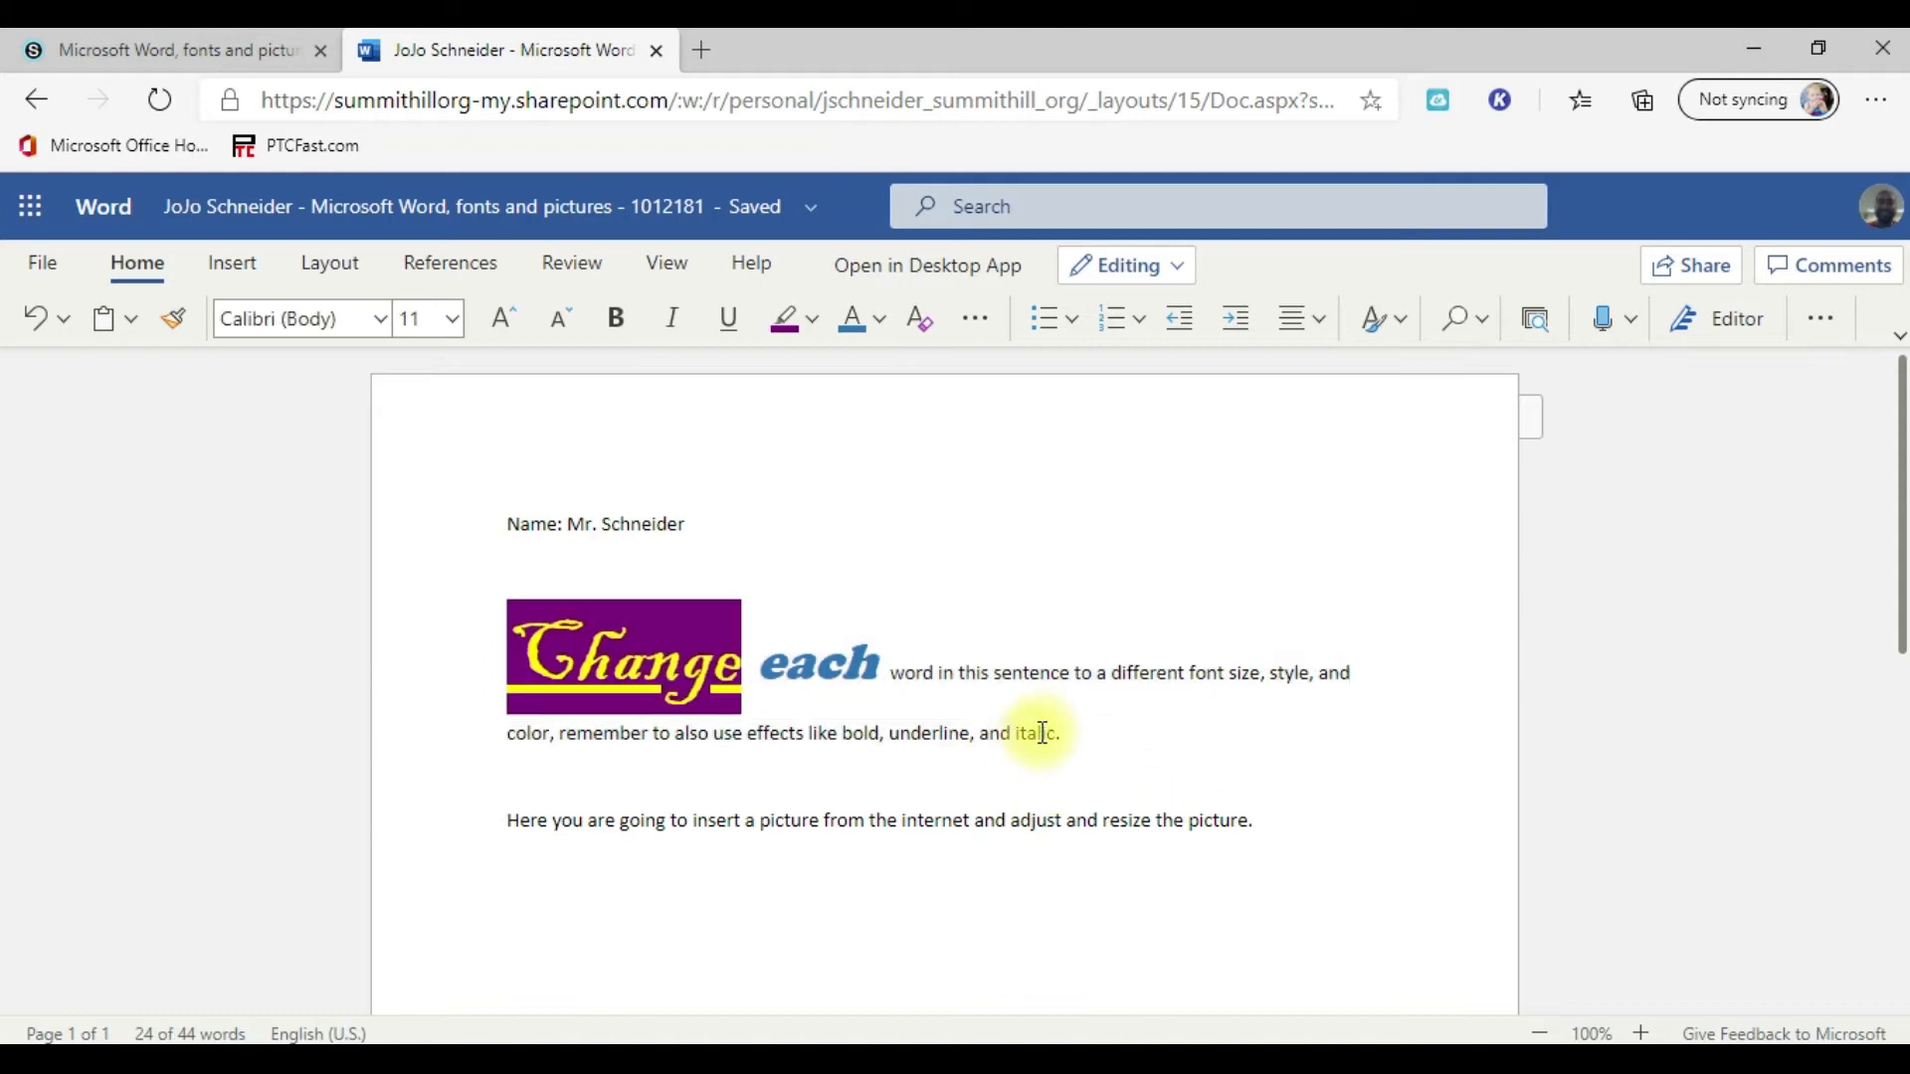
# Step: Set the word "italic" to the Gill Sans Nova Cond Ultra Bold font at size 24
pyautogui.moveTo(1041, 717); pyautogui.dragTo(1042, 718)
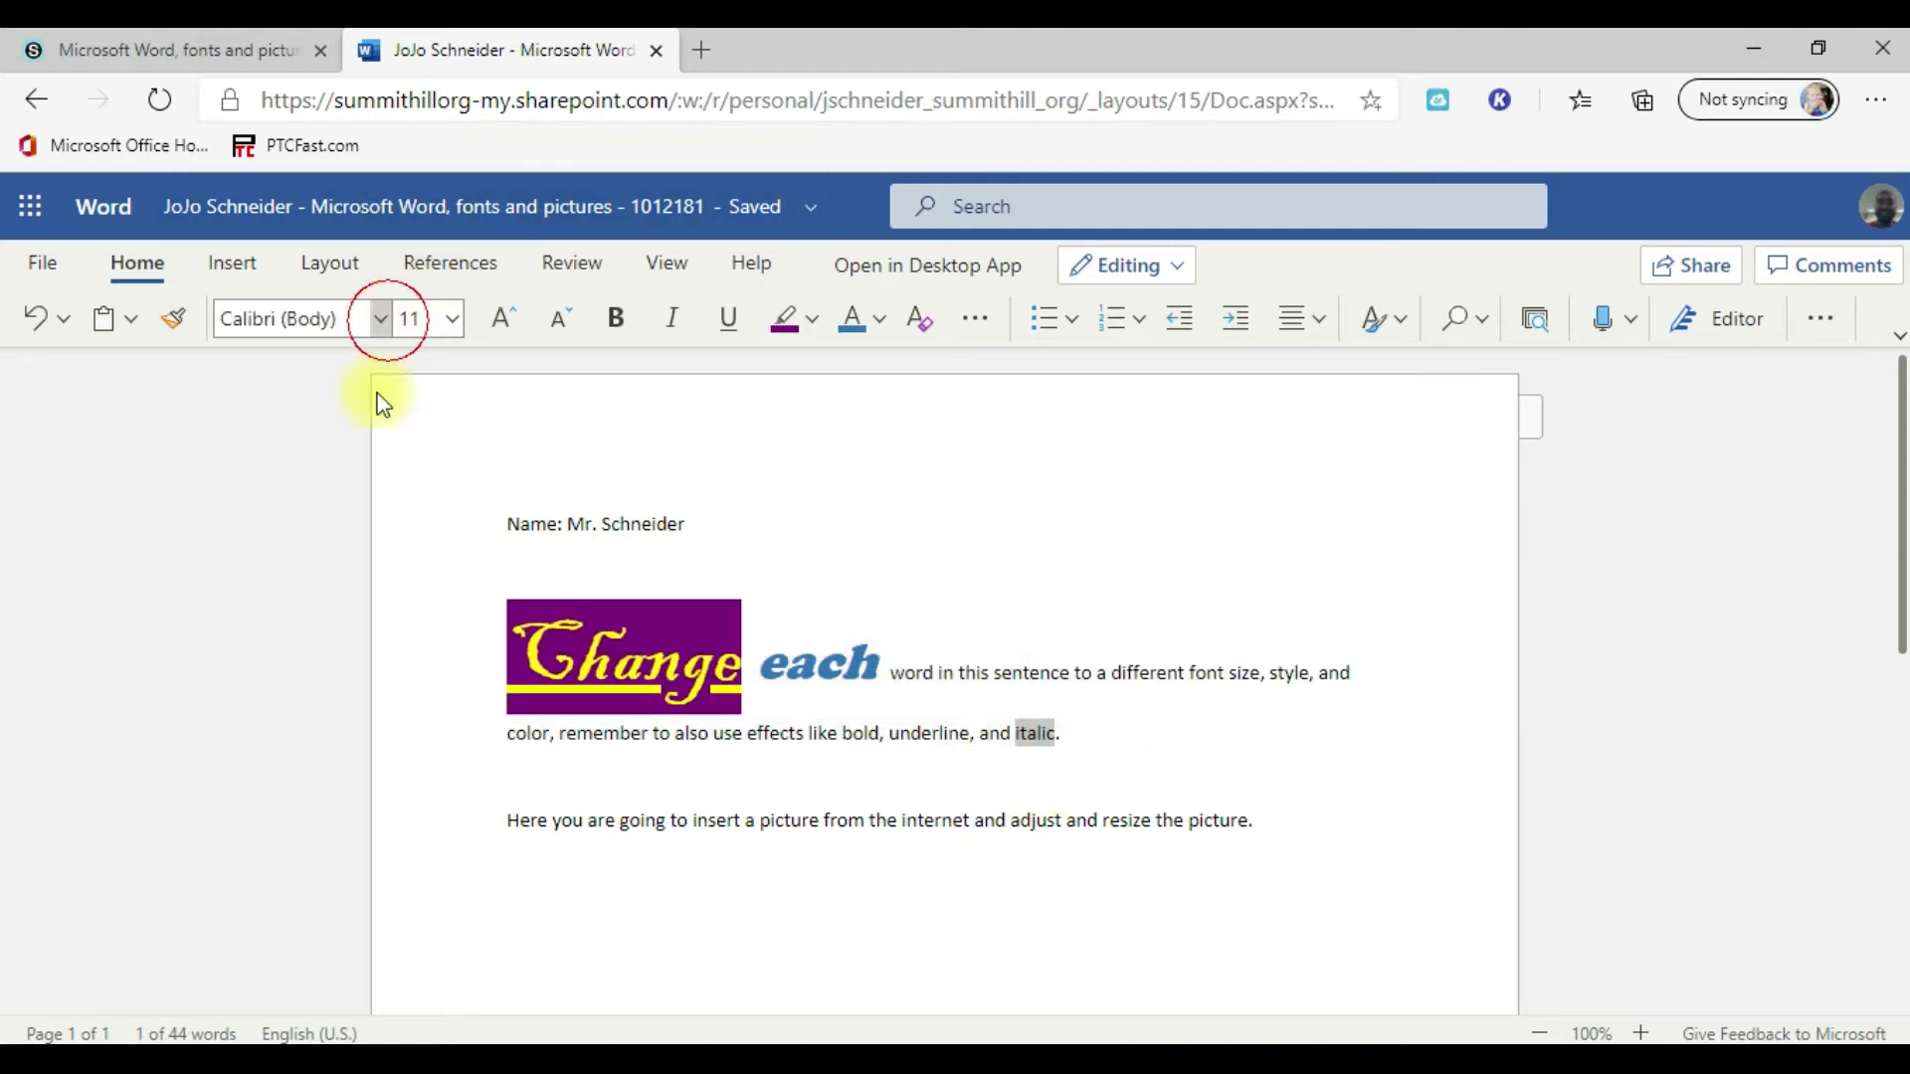
pyautogui.scroll(-15, 448, 622)
pyautogui.scroll(-20, 447, 674)
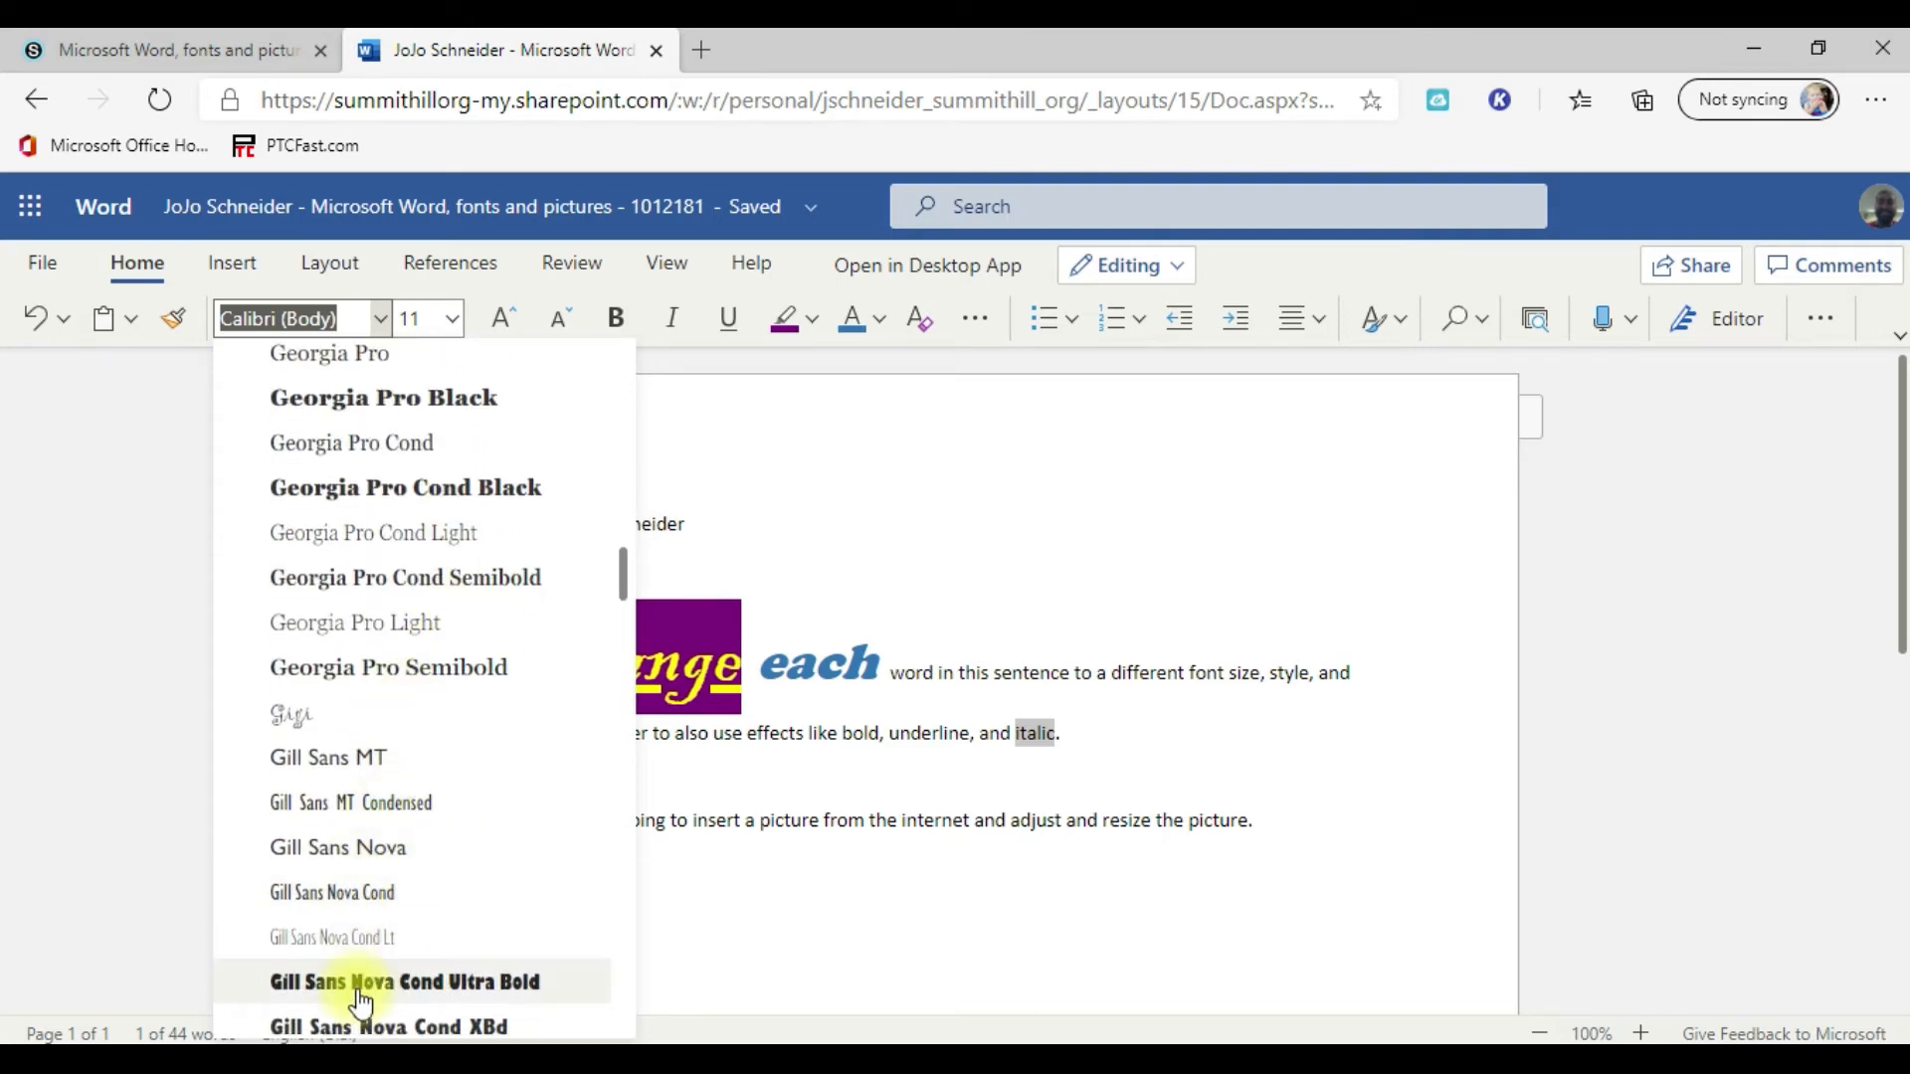
pyautogui.click(359, 985)
pyautogui.click(503, 319)
pyautogui.click(502, 319)
pyautogui.click(503, 319)
pyautogui.click(502, 319)
pyautogui.click(502, 319)
pyautogui.click(503, 319)
pyautogui.click(502, 319)
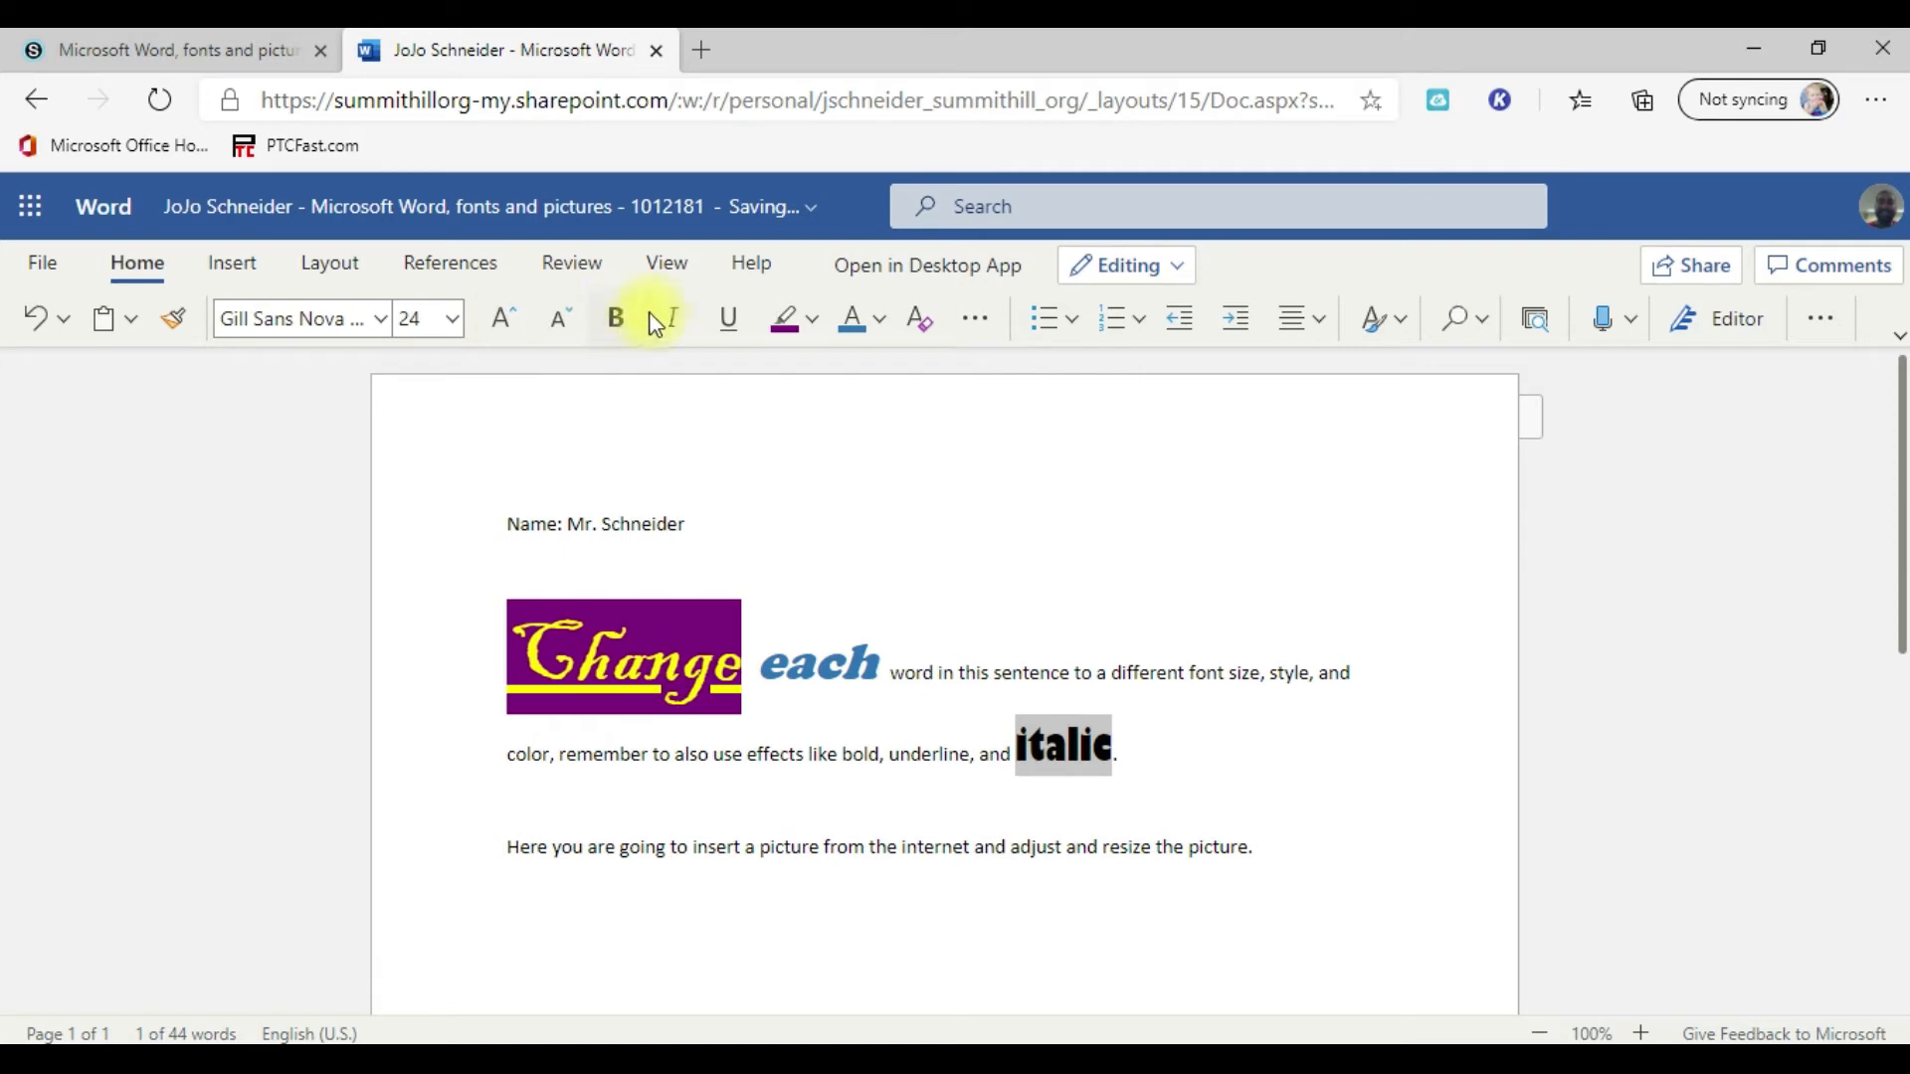
# Step: Make the word "italic" italic and give it the custom red font color f00e0e
pyautogui.click(679, 319)
pyautogui.click(880, 319)
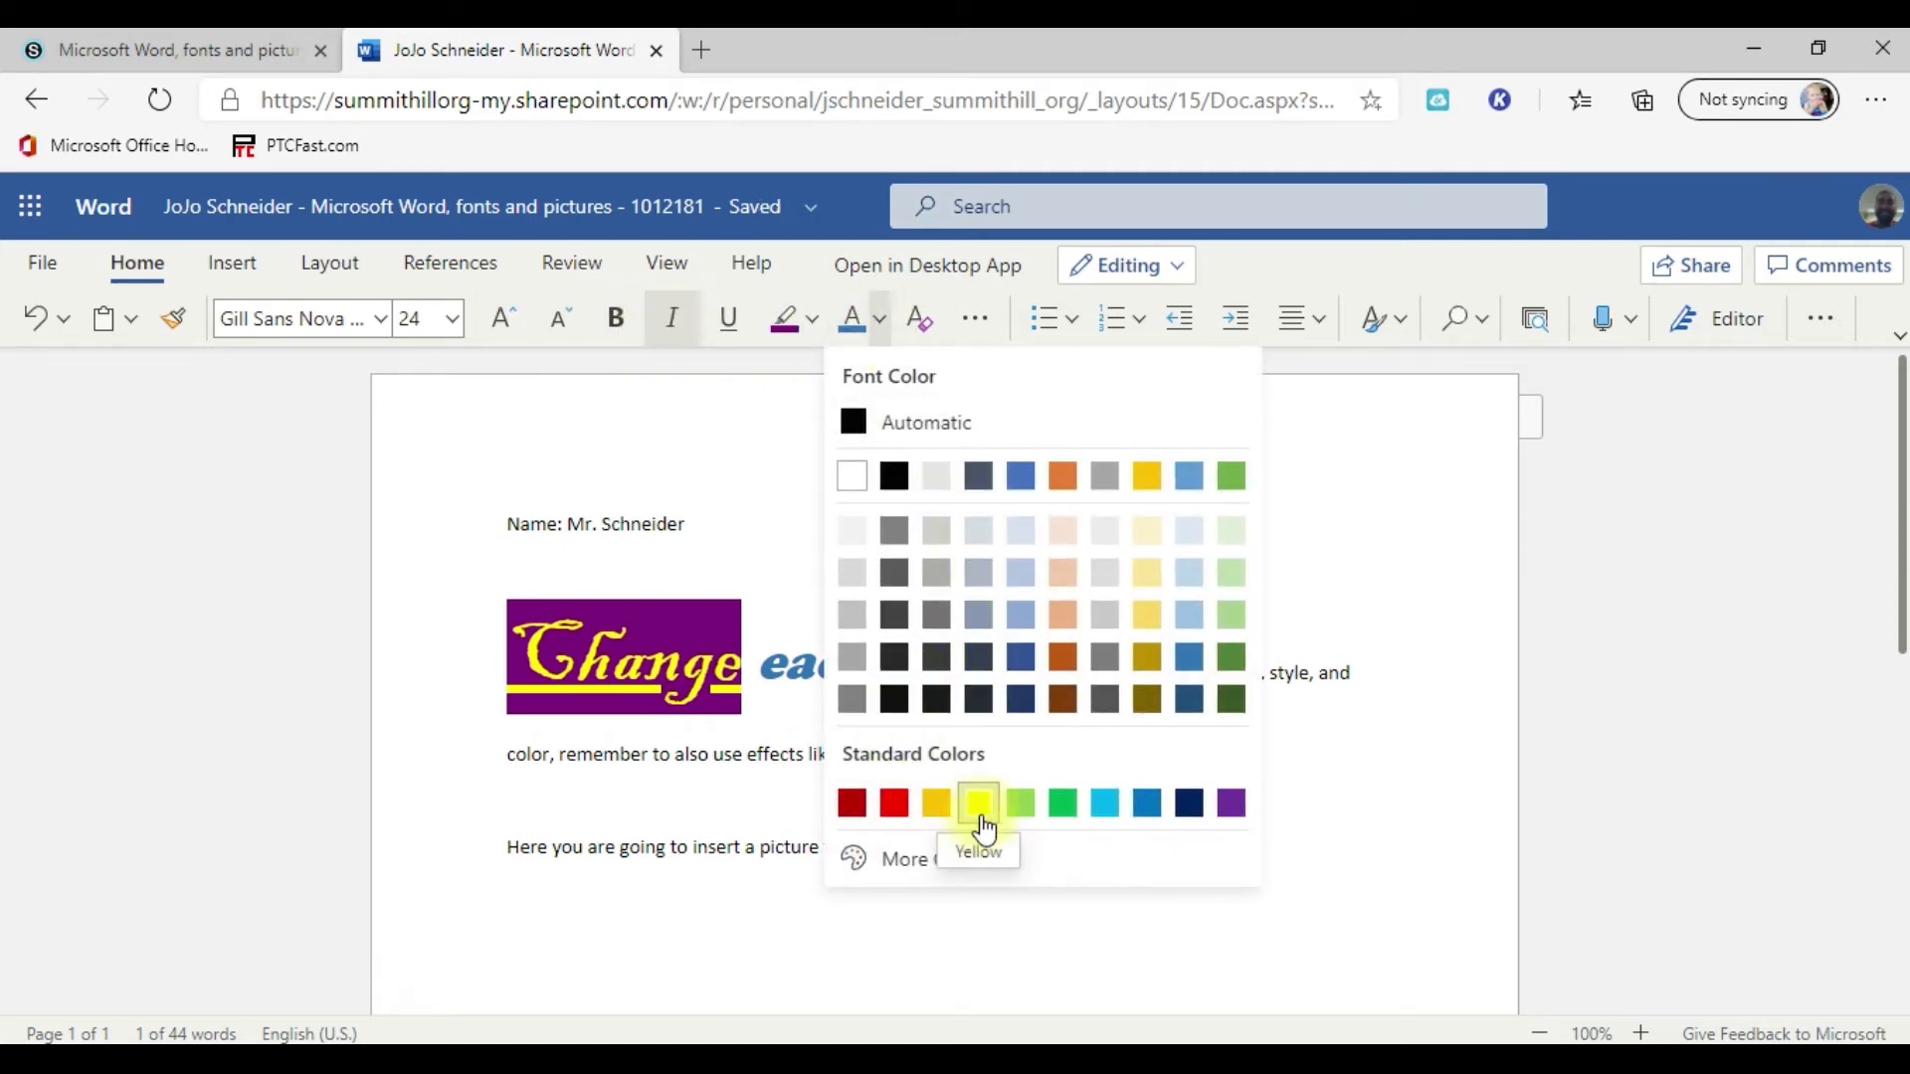
pyautogui.click(937, 864)
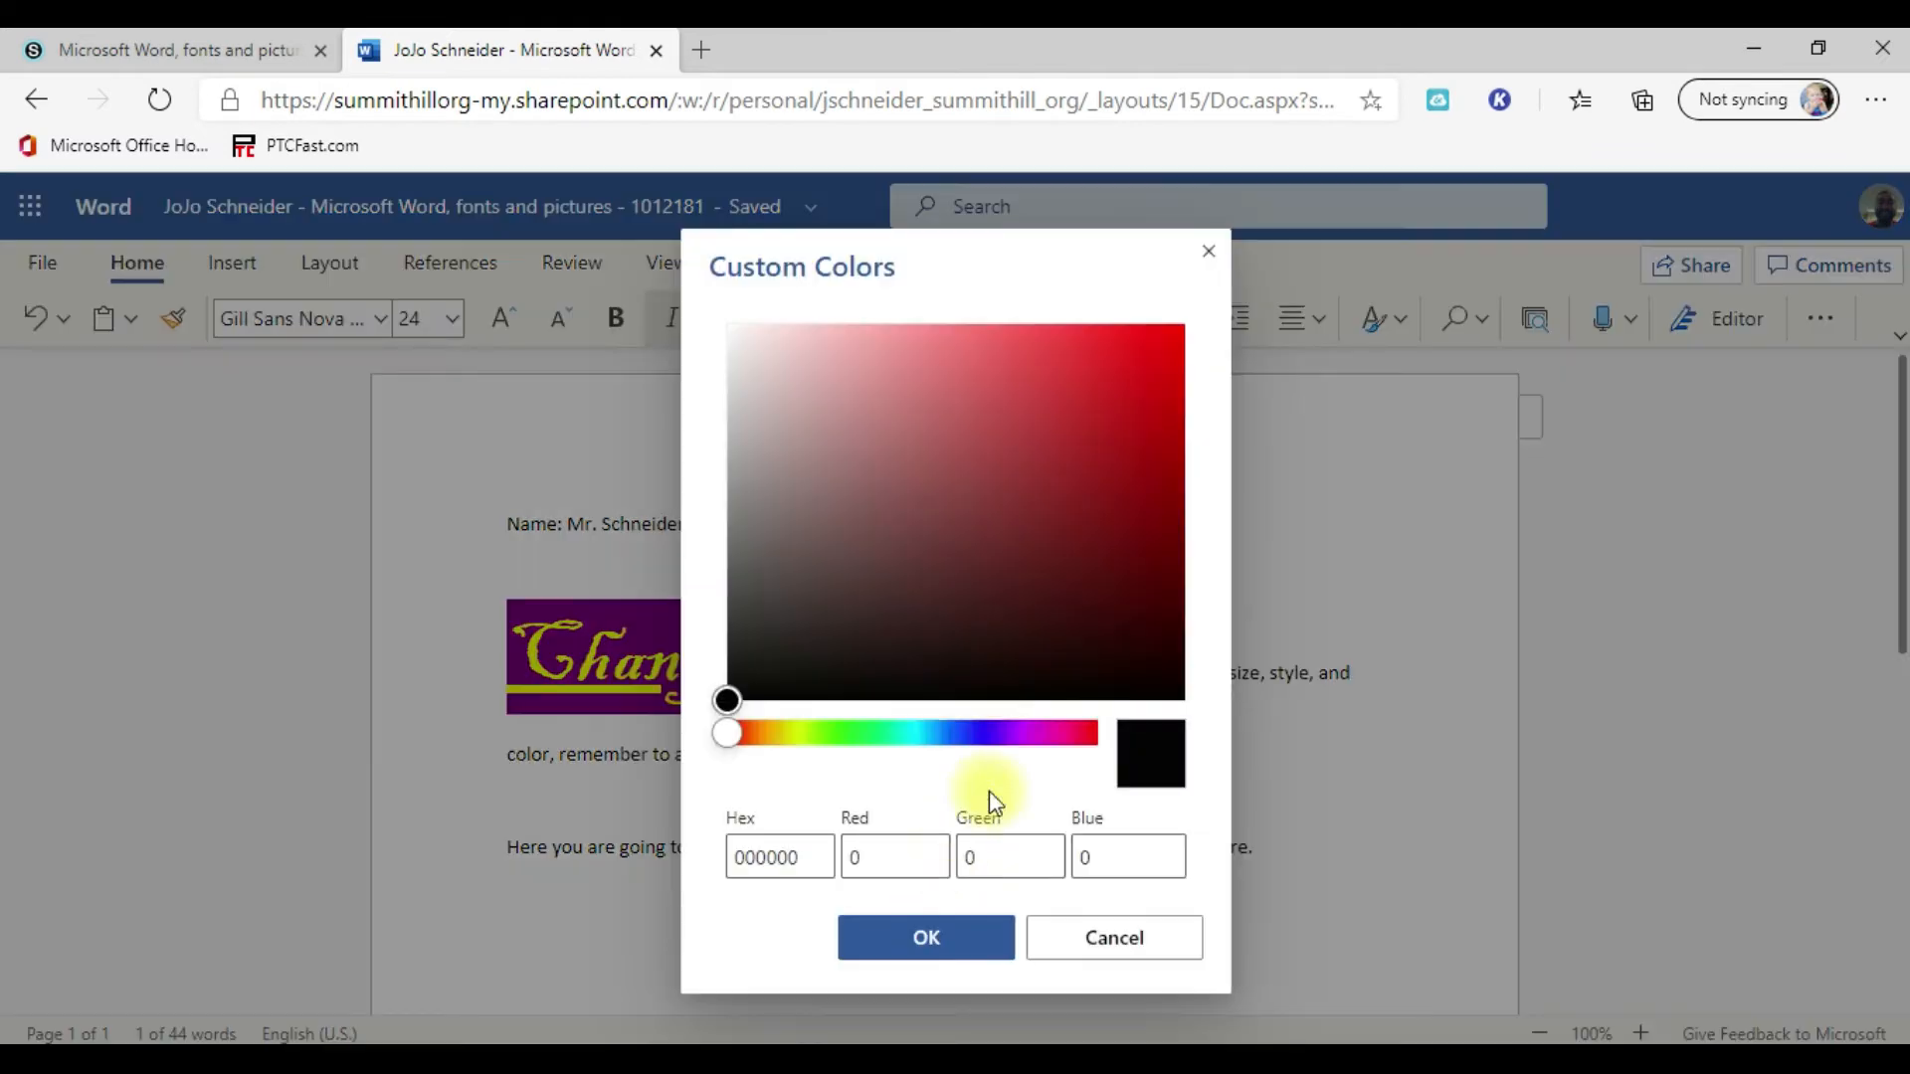
pyautogui.click(1158, 360)
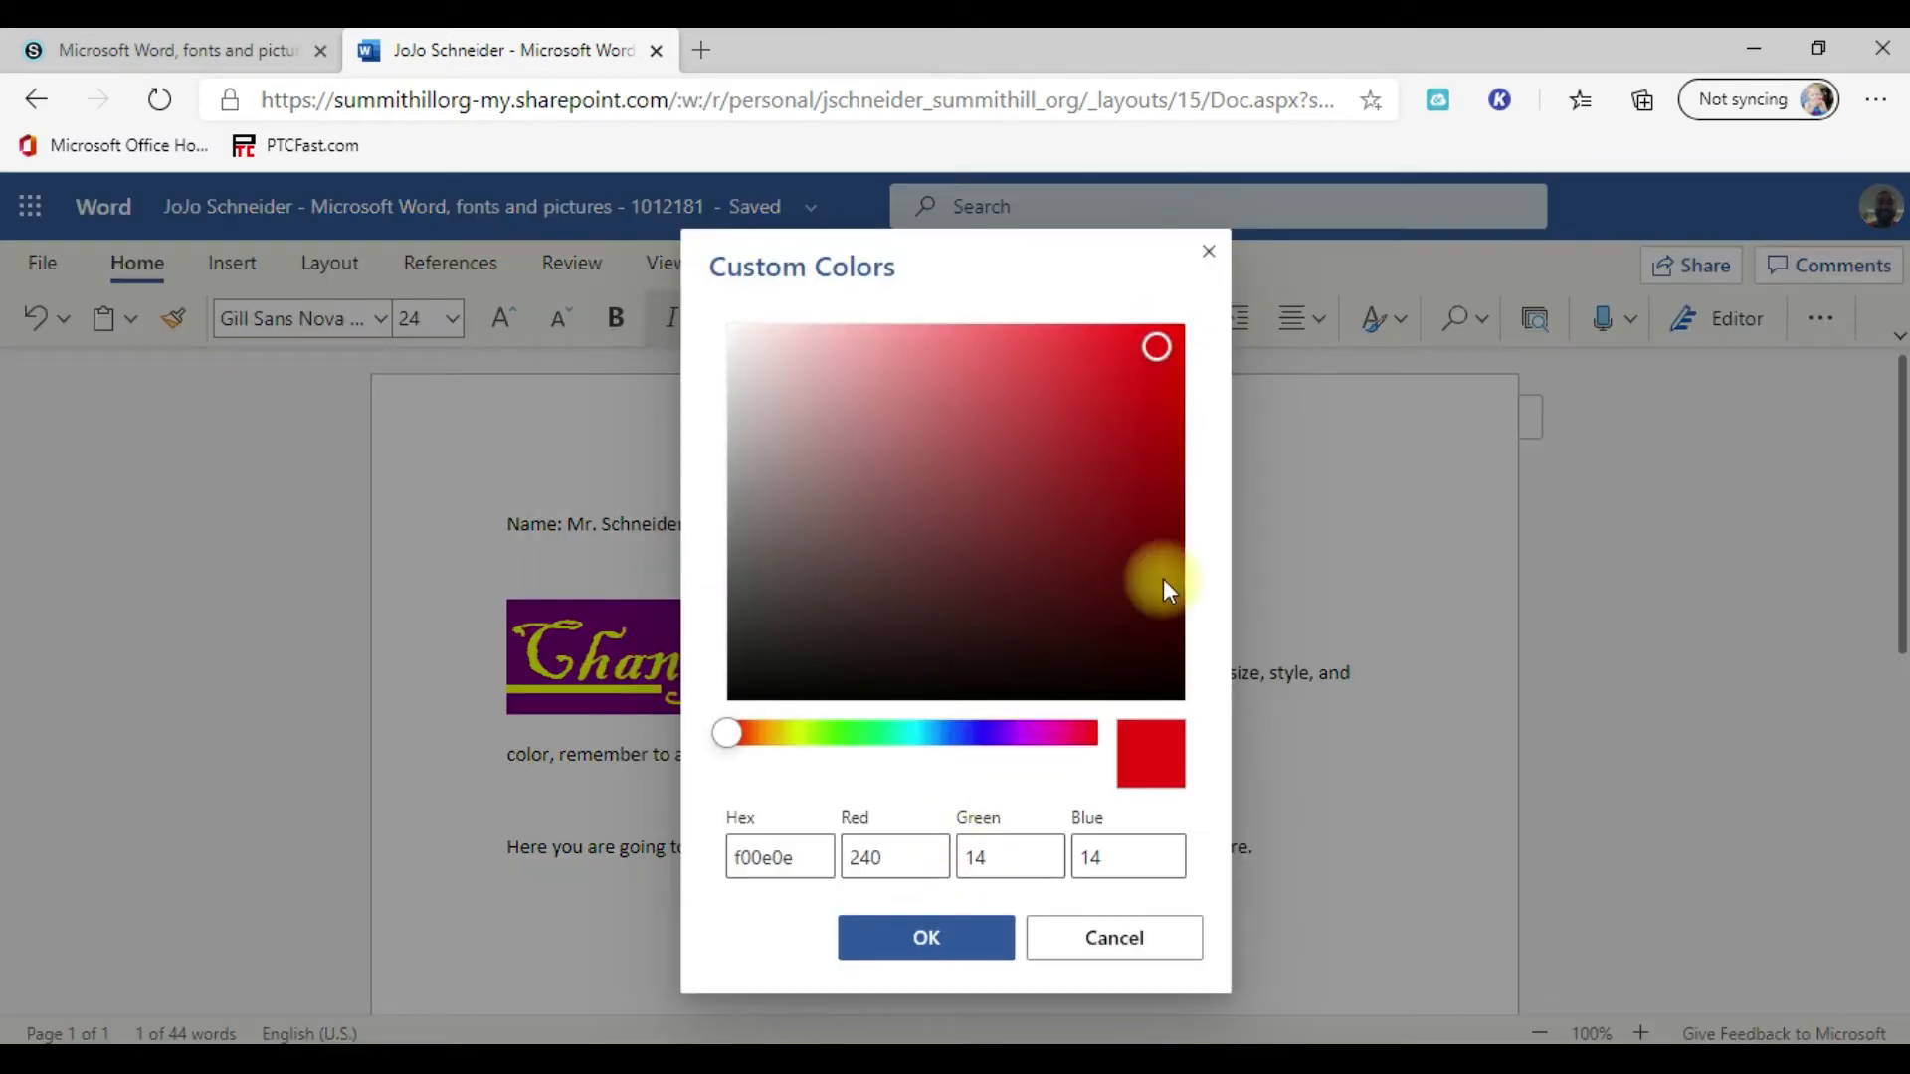
pyautogui.click(940, 950)
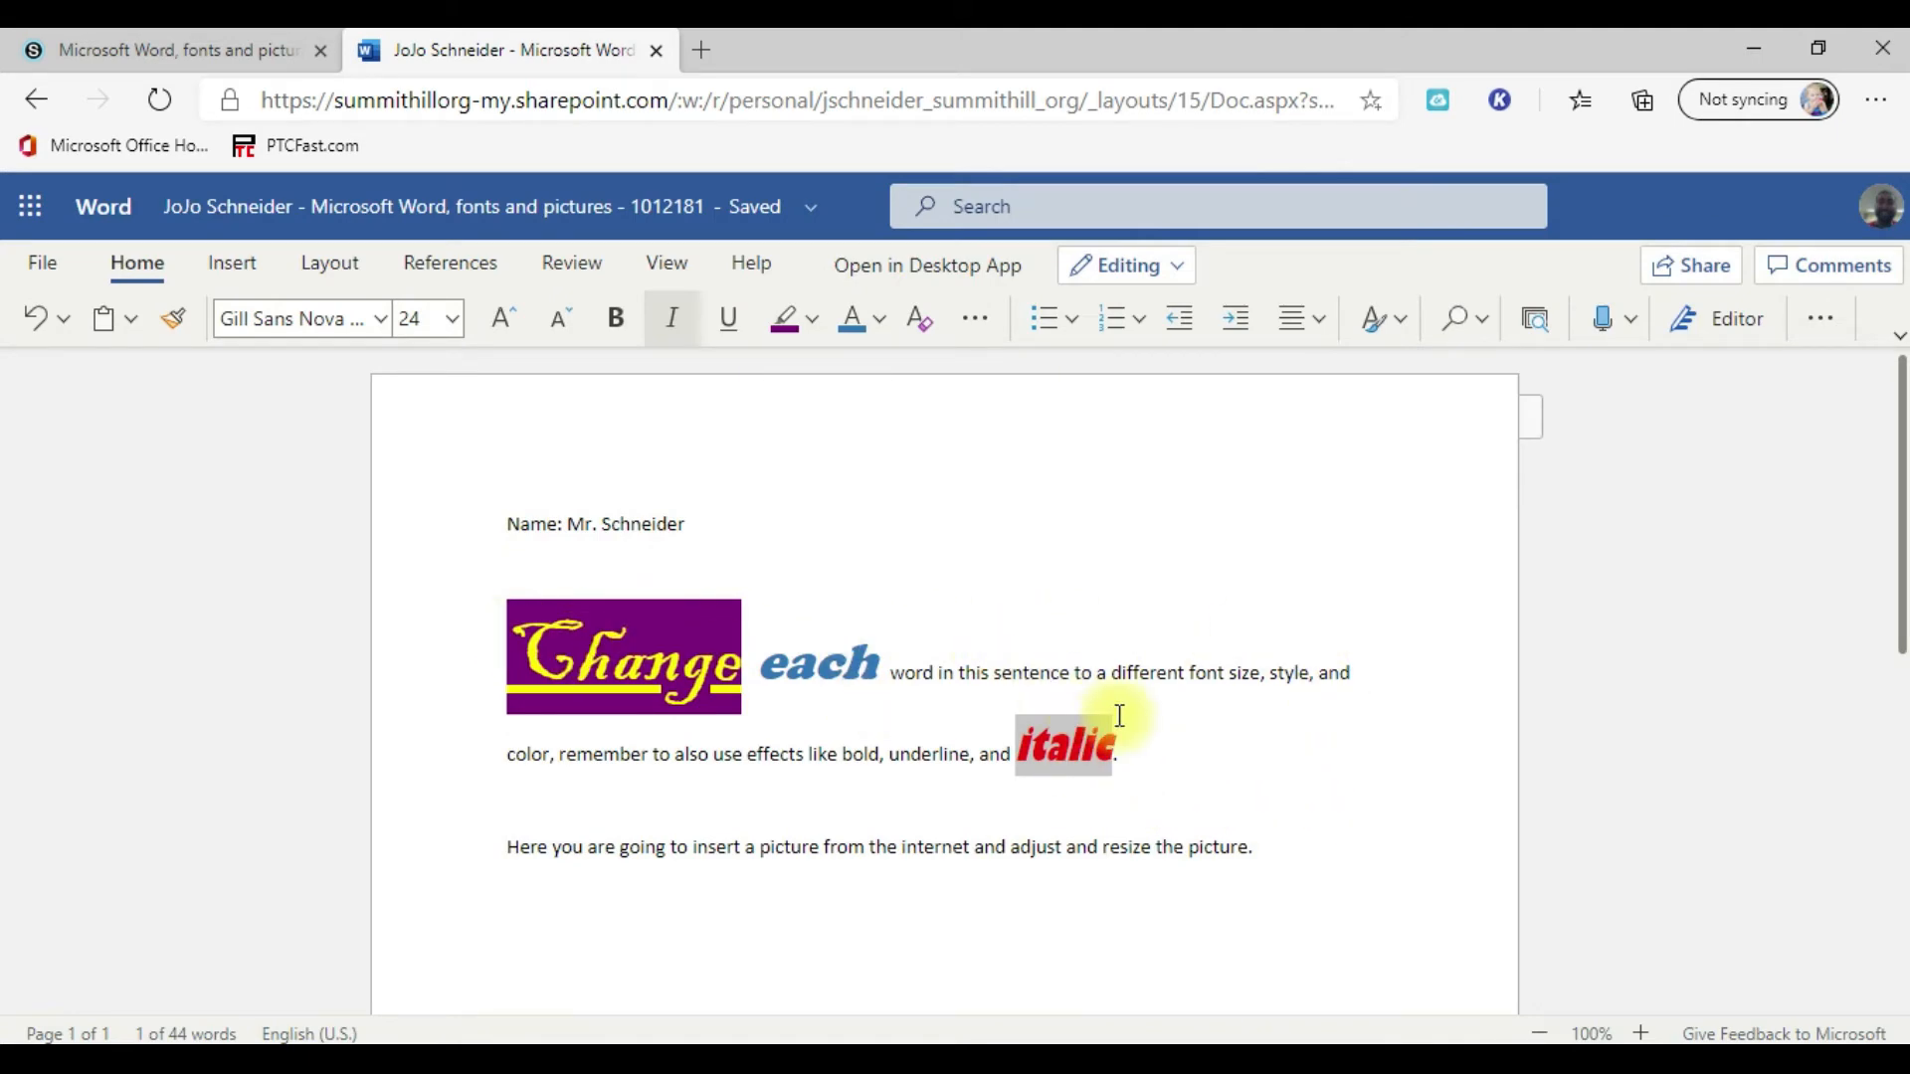
# Step: Add blank lines below the sentence about inserting a picture and open the Bing picture search for that spot
pyautogui.scroll(-3, 1109, 714)
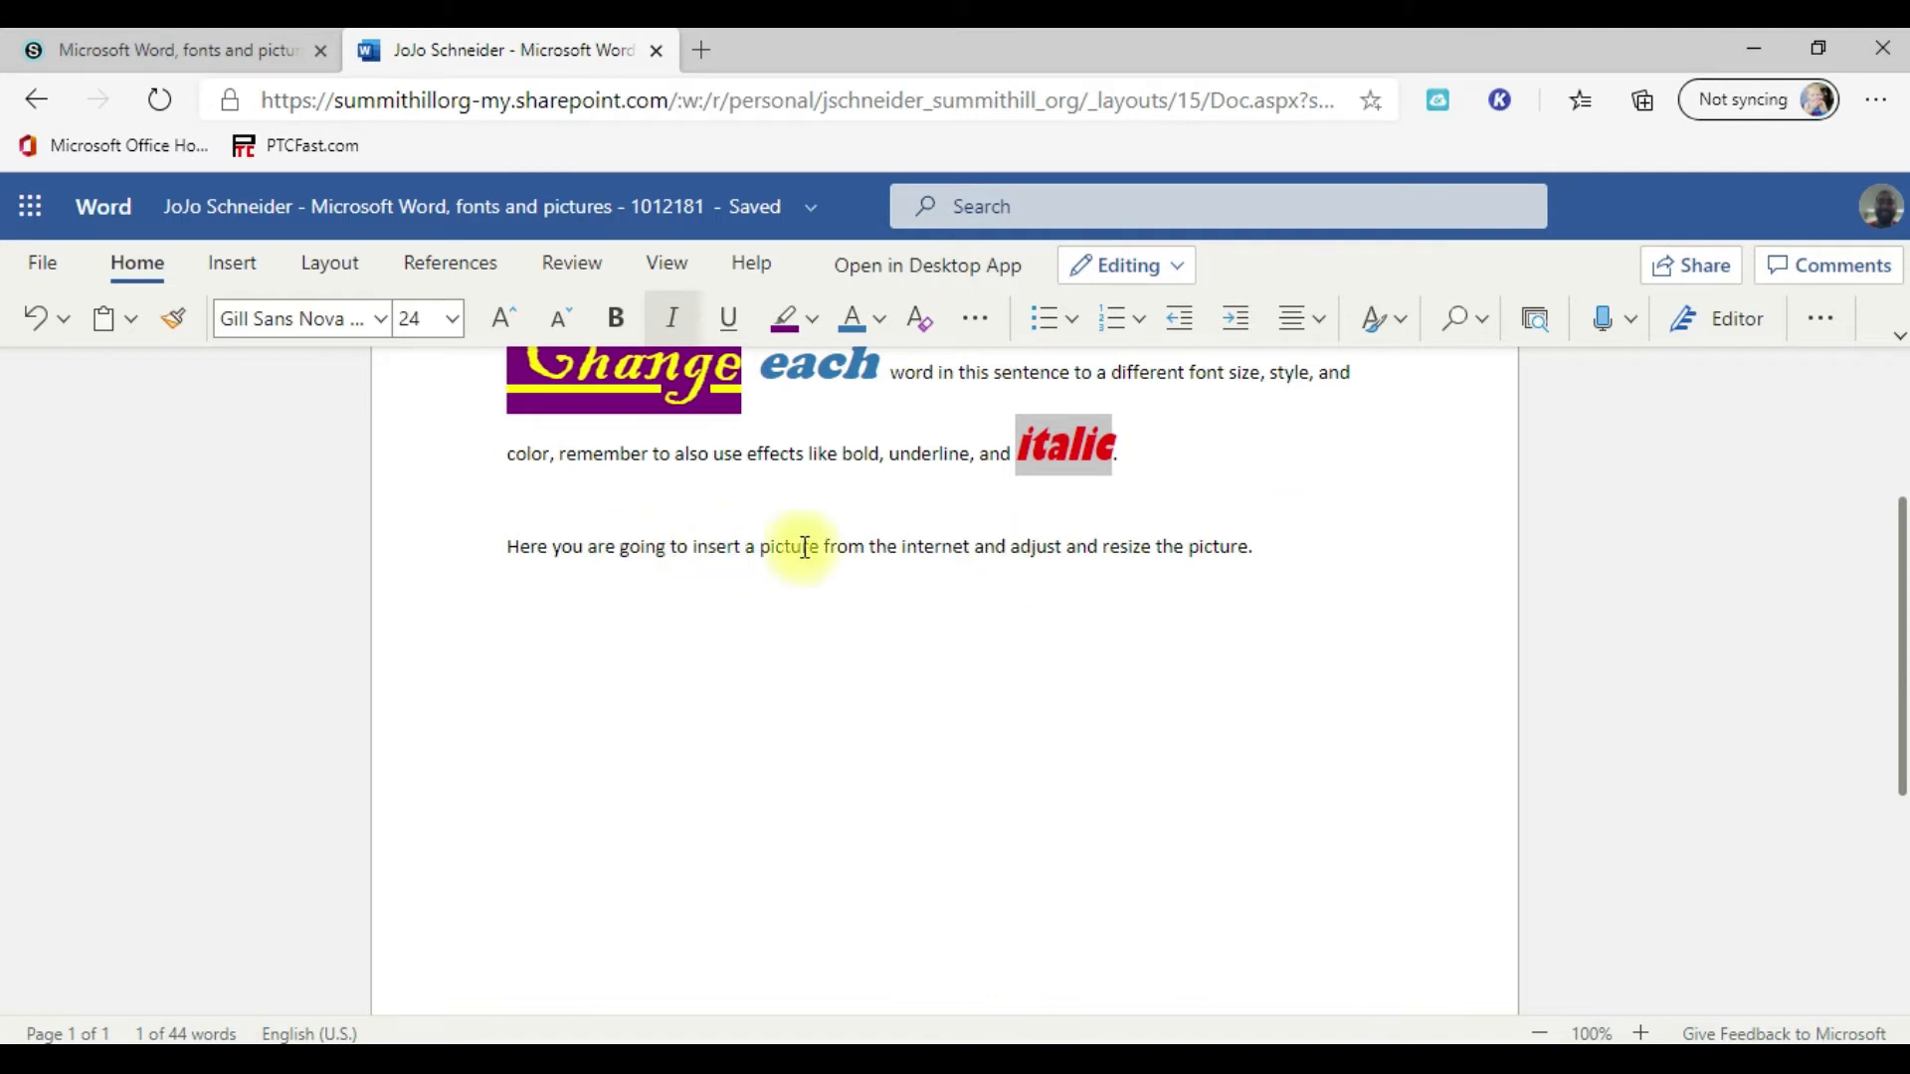
pyautogui.click(896, 545)
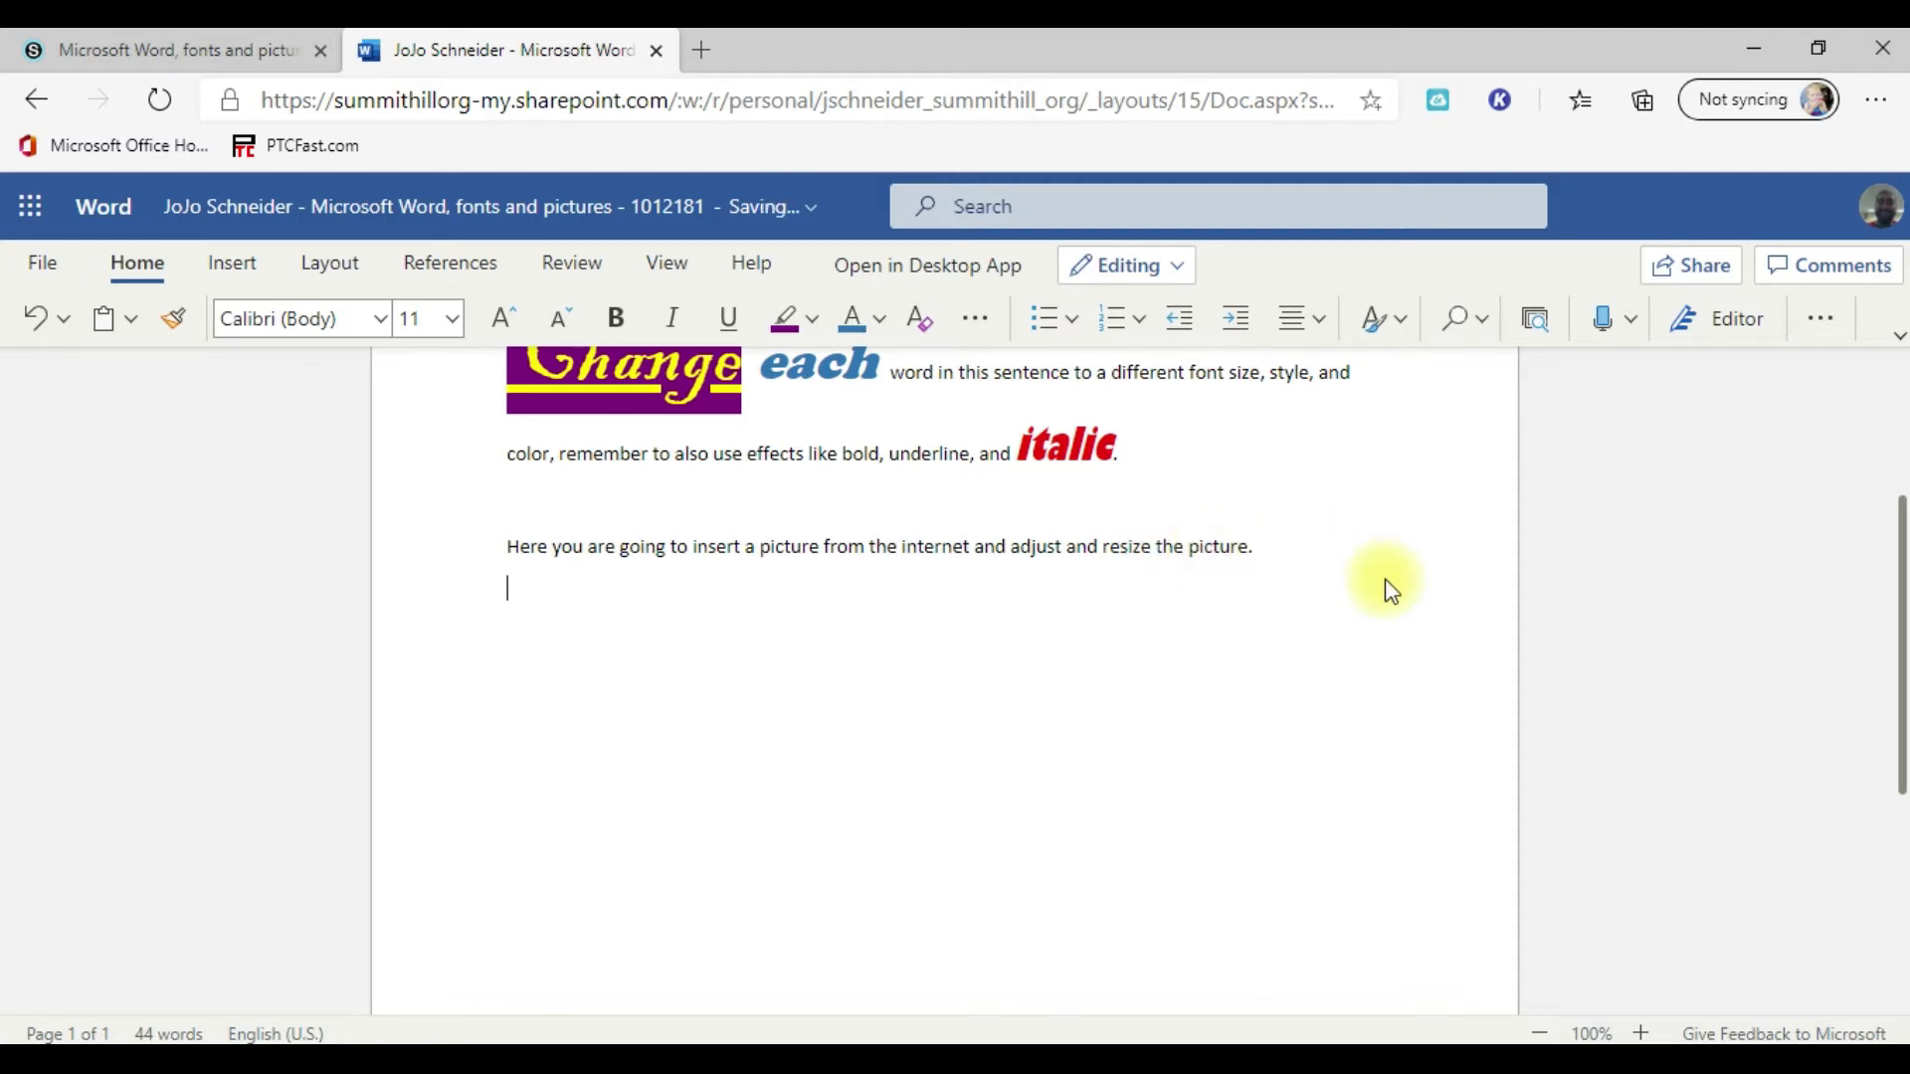
pyautogui.press('Return')
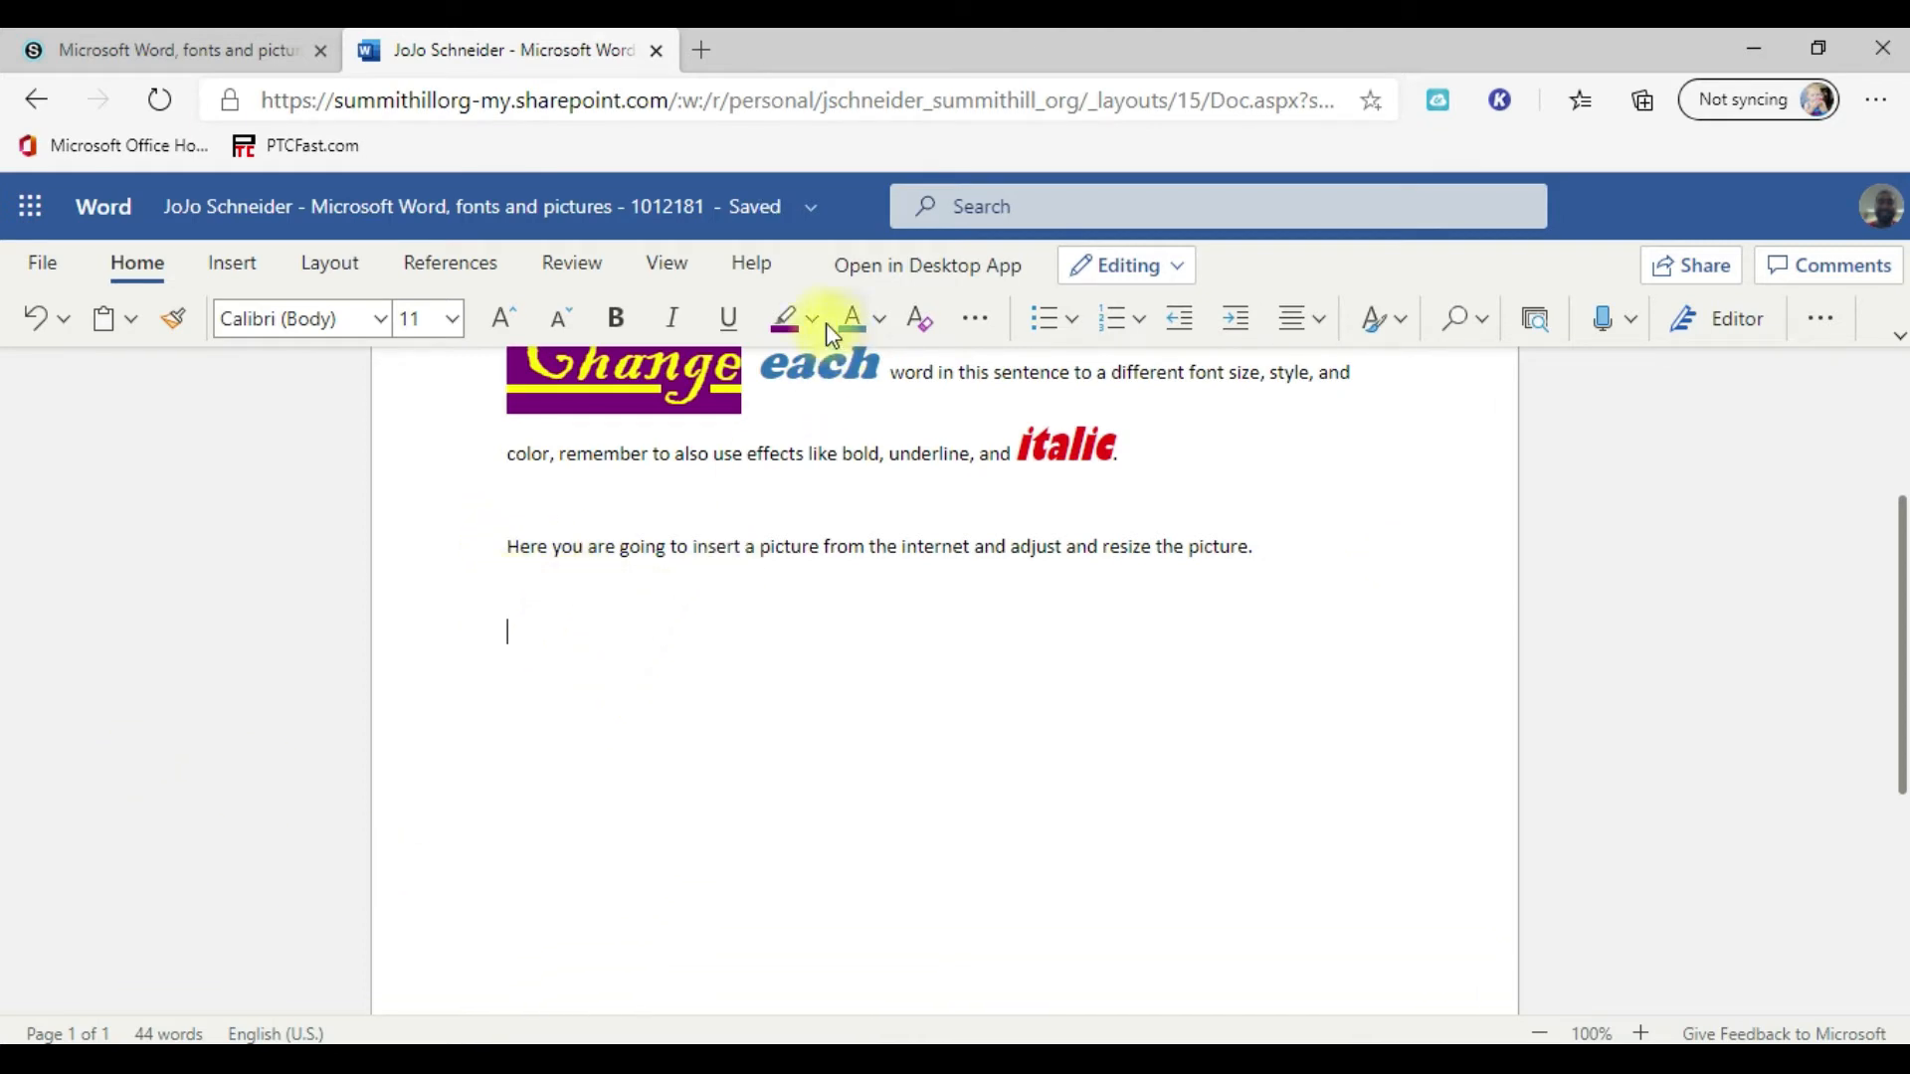
pyautogui.click(240, 261)
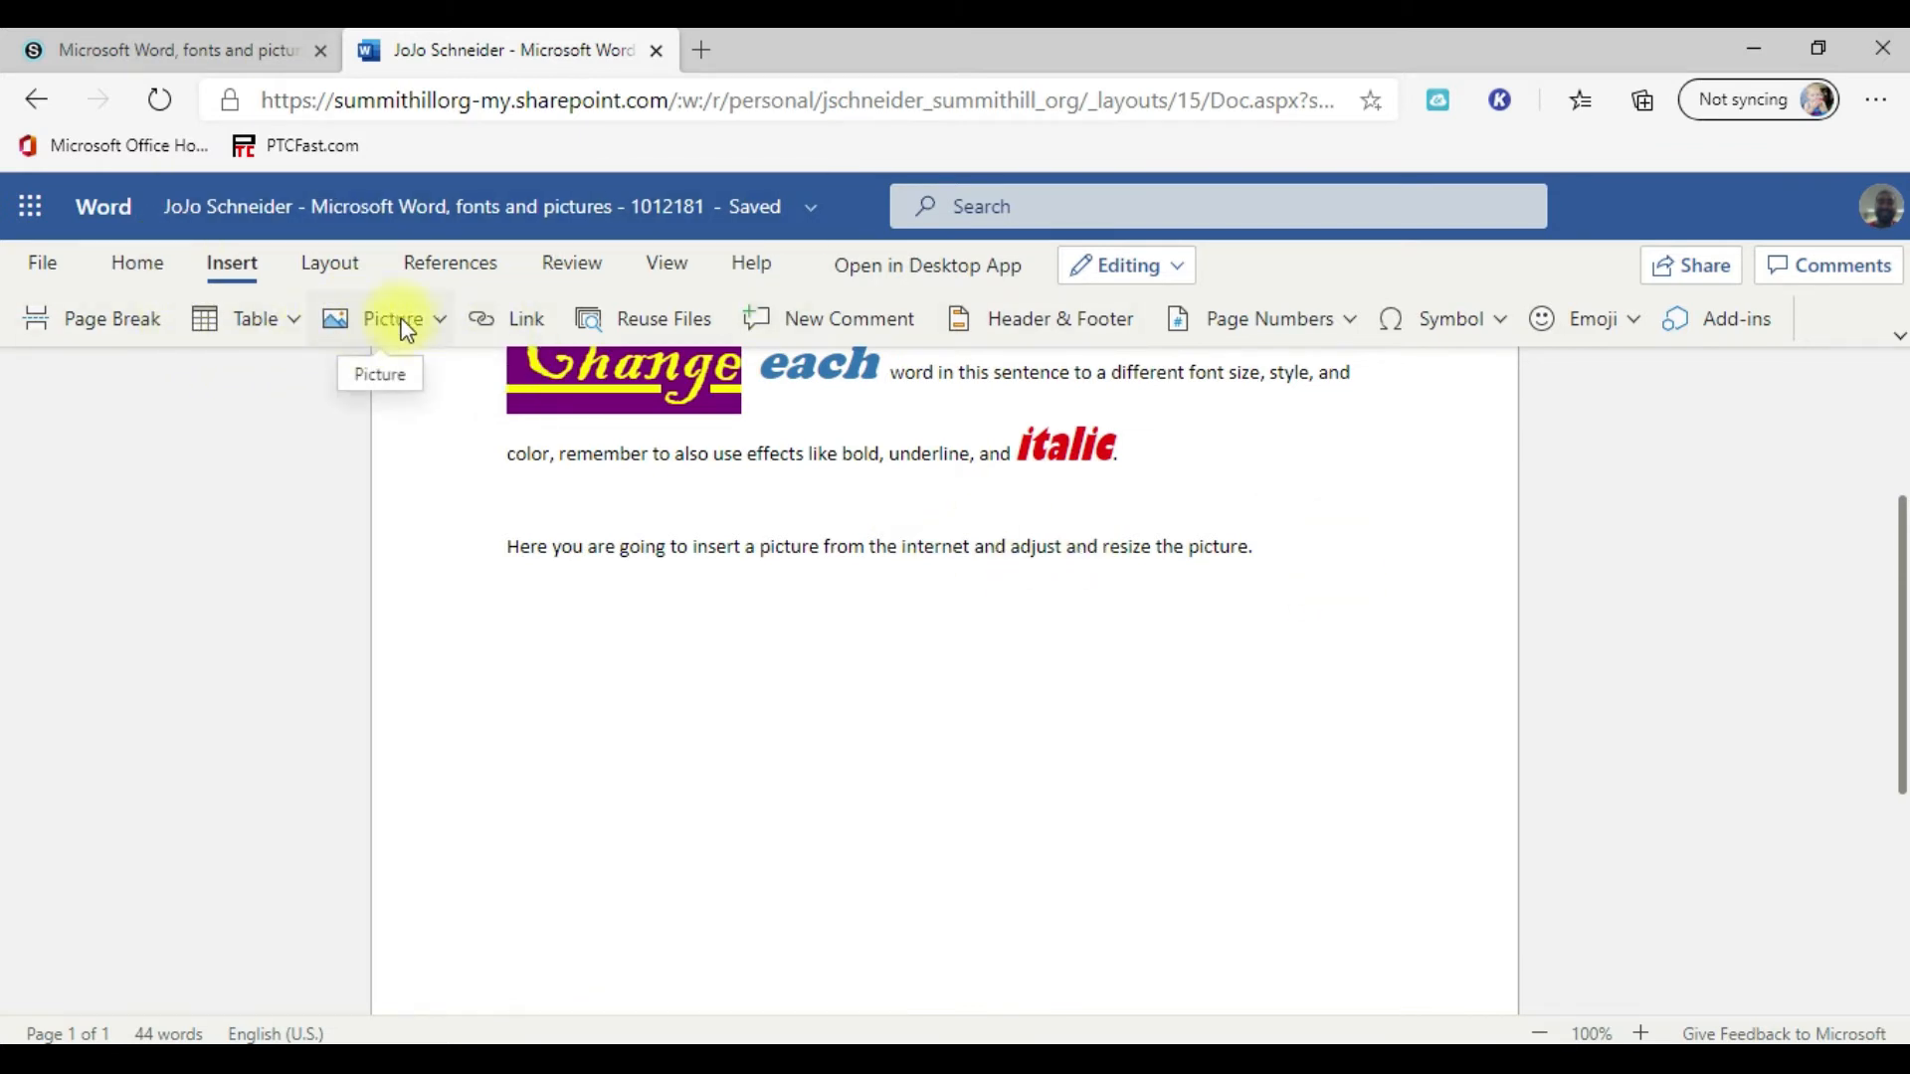
pyautogui.click(438, 320)
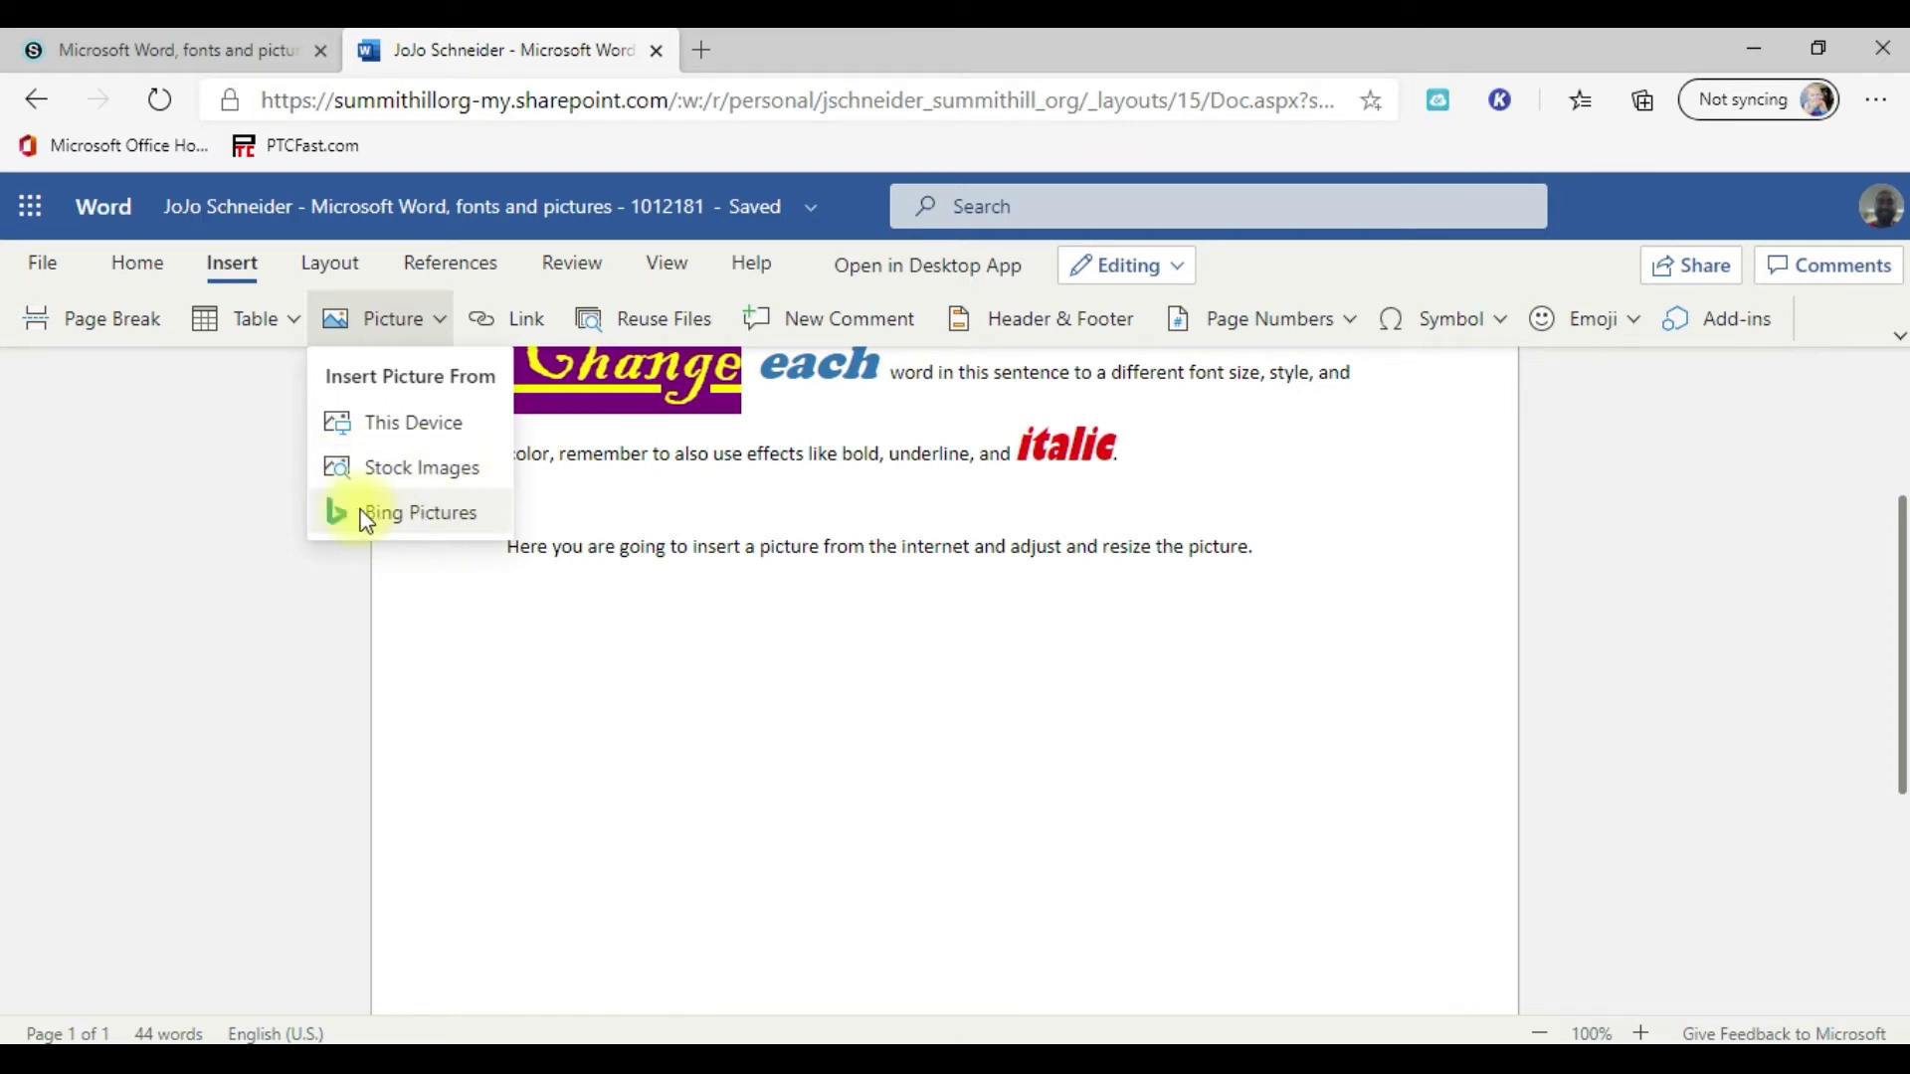
pyautogui.click(405, 514)
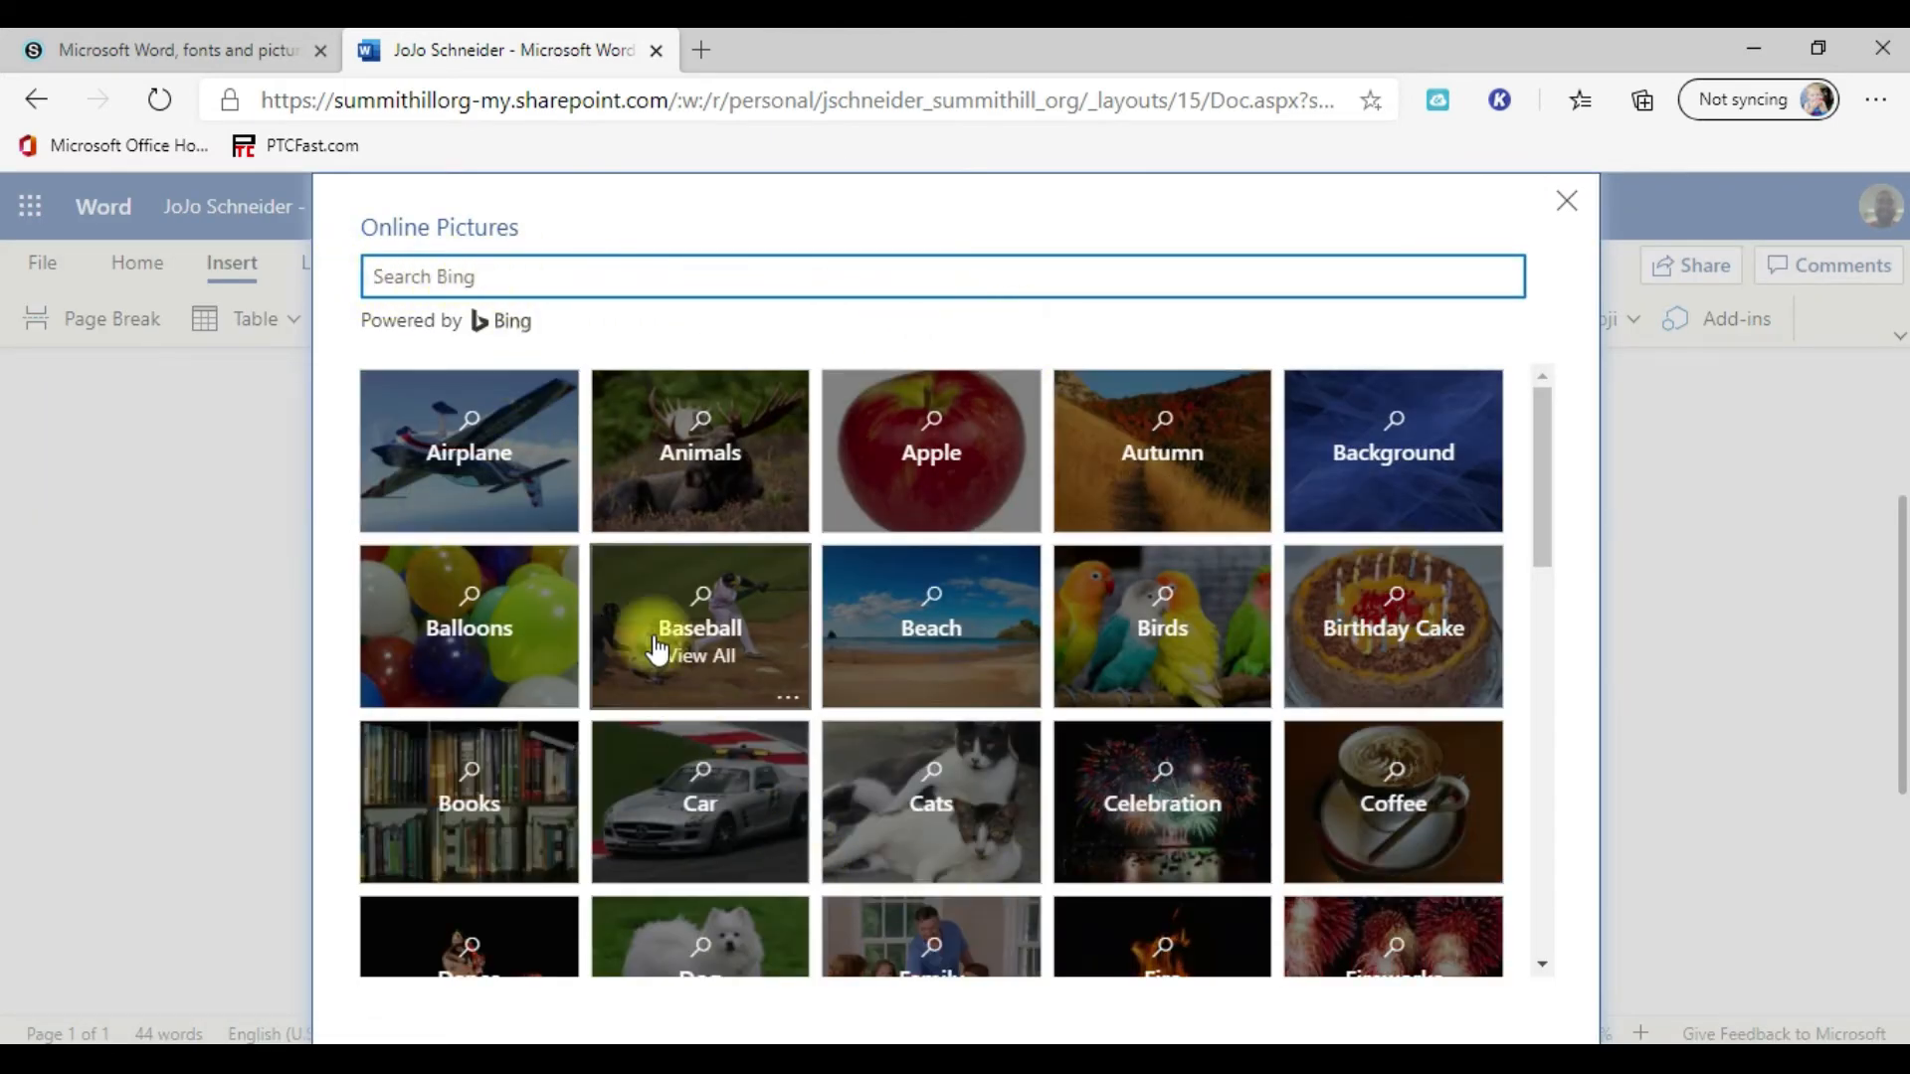
# Step: Insert the picture of the bald eagle standing on snow from the Animals category
pyautogui.scroll(-3, 1144, 826)
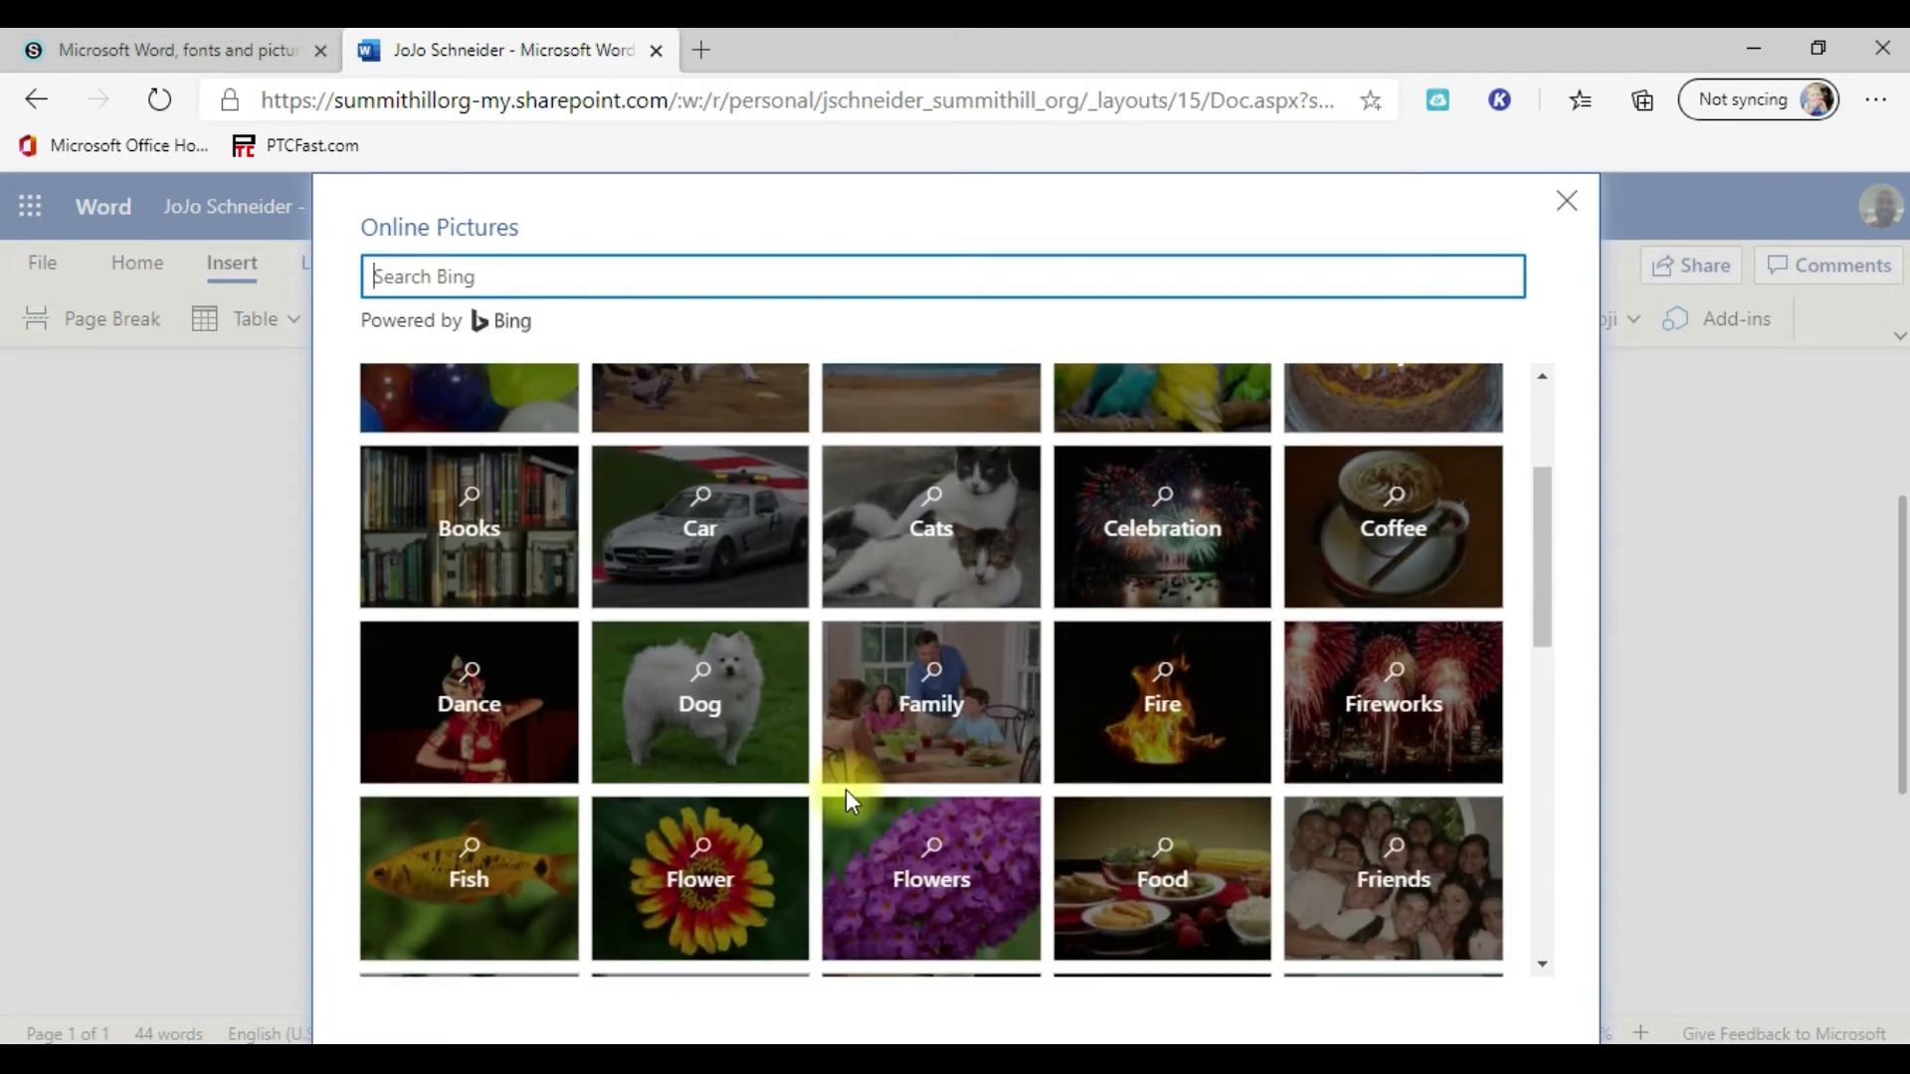
pyautogui.scroll(3, 838, 790)
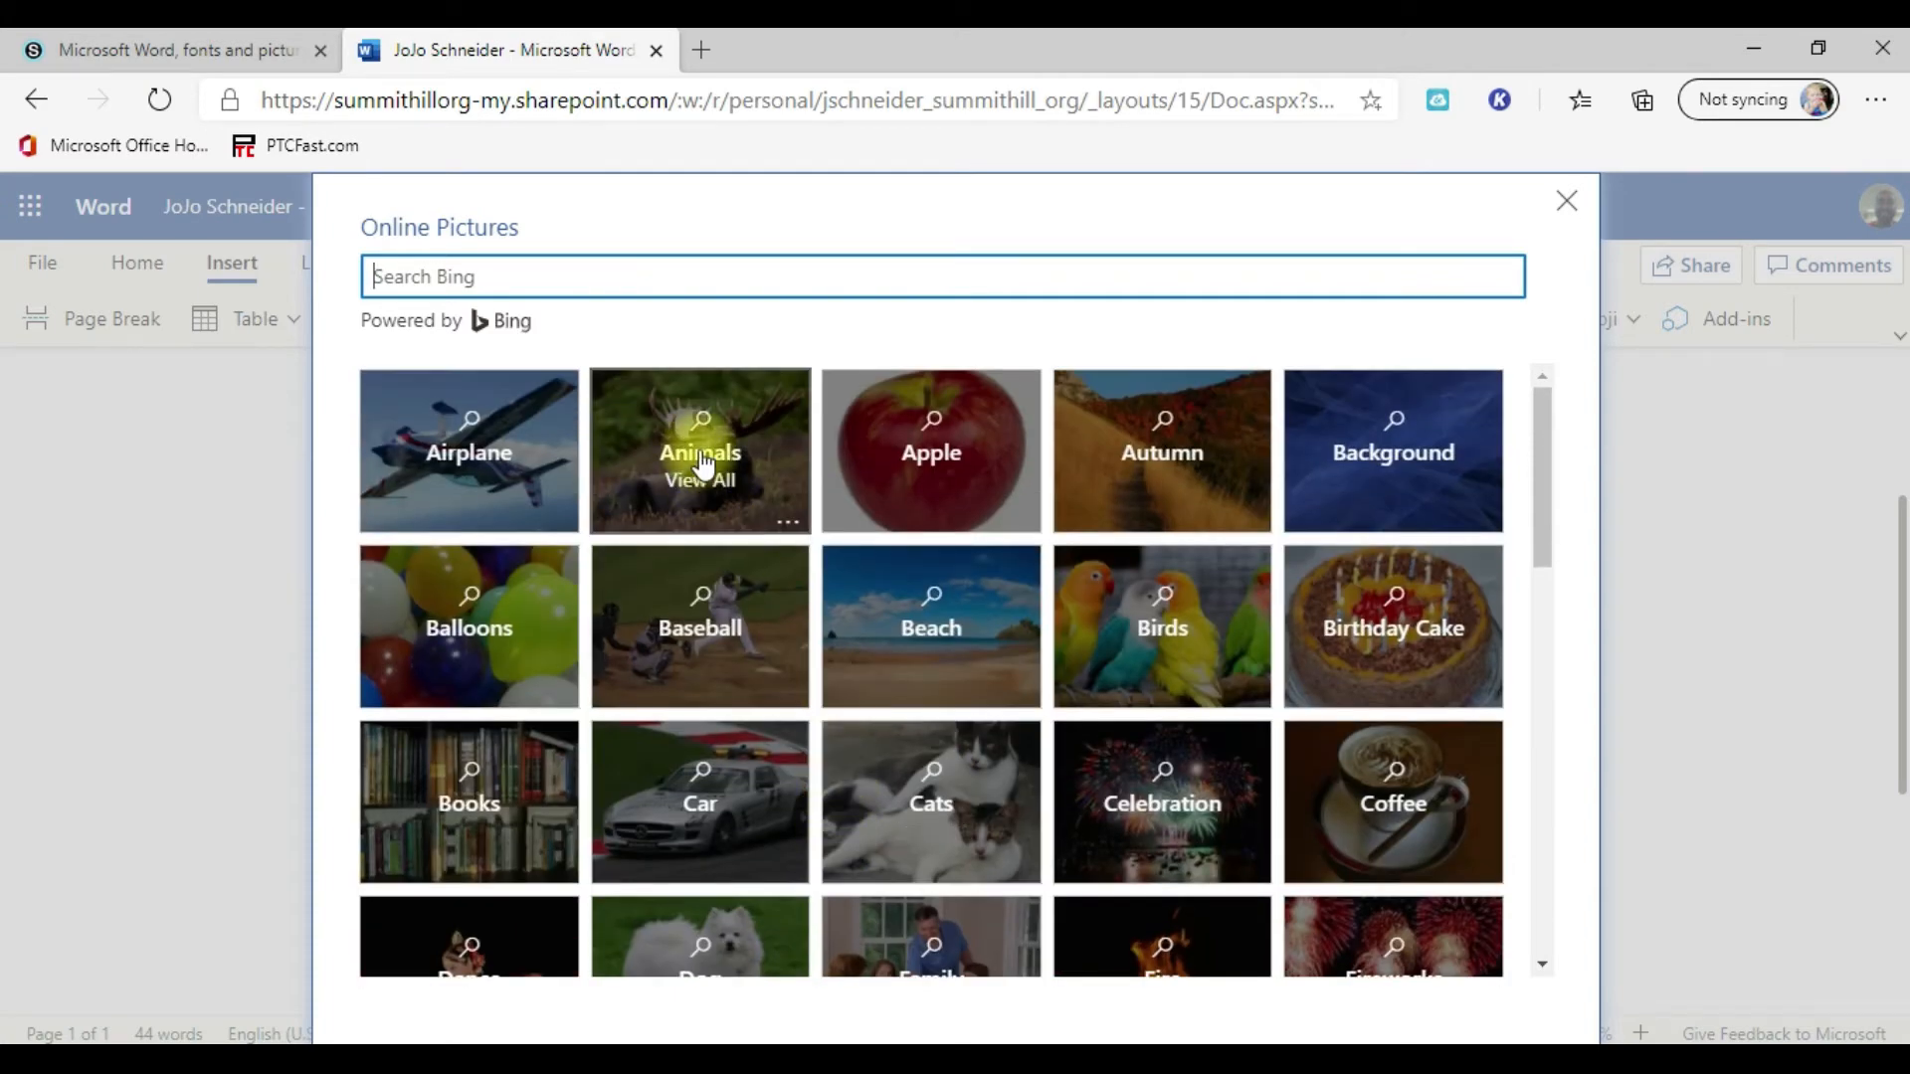
pyautogui.click(703, 464)
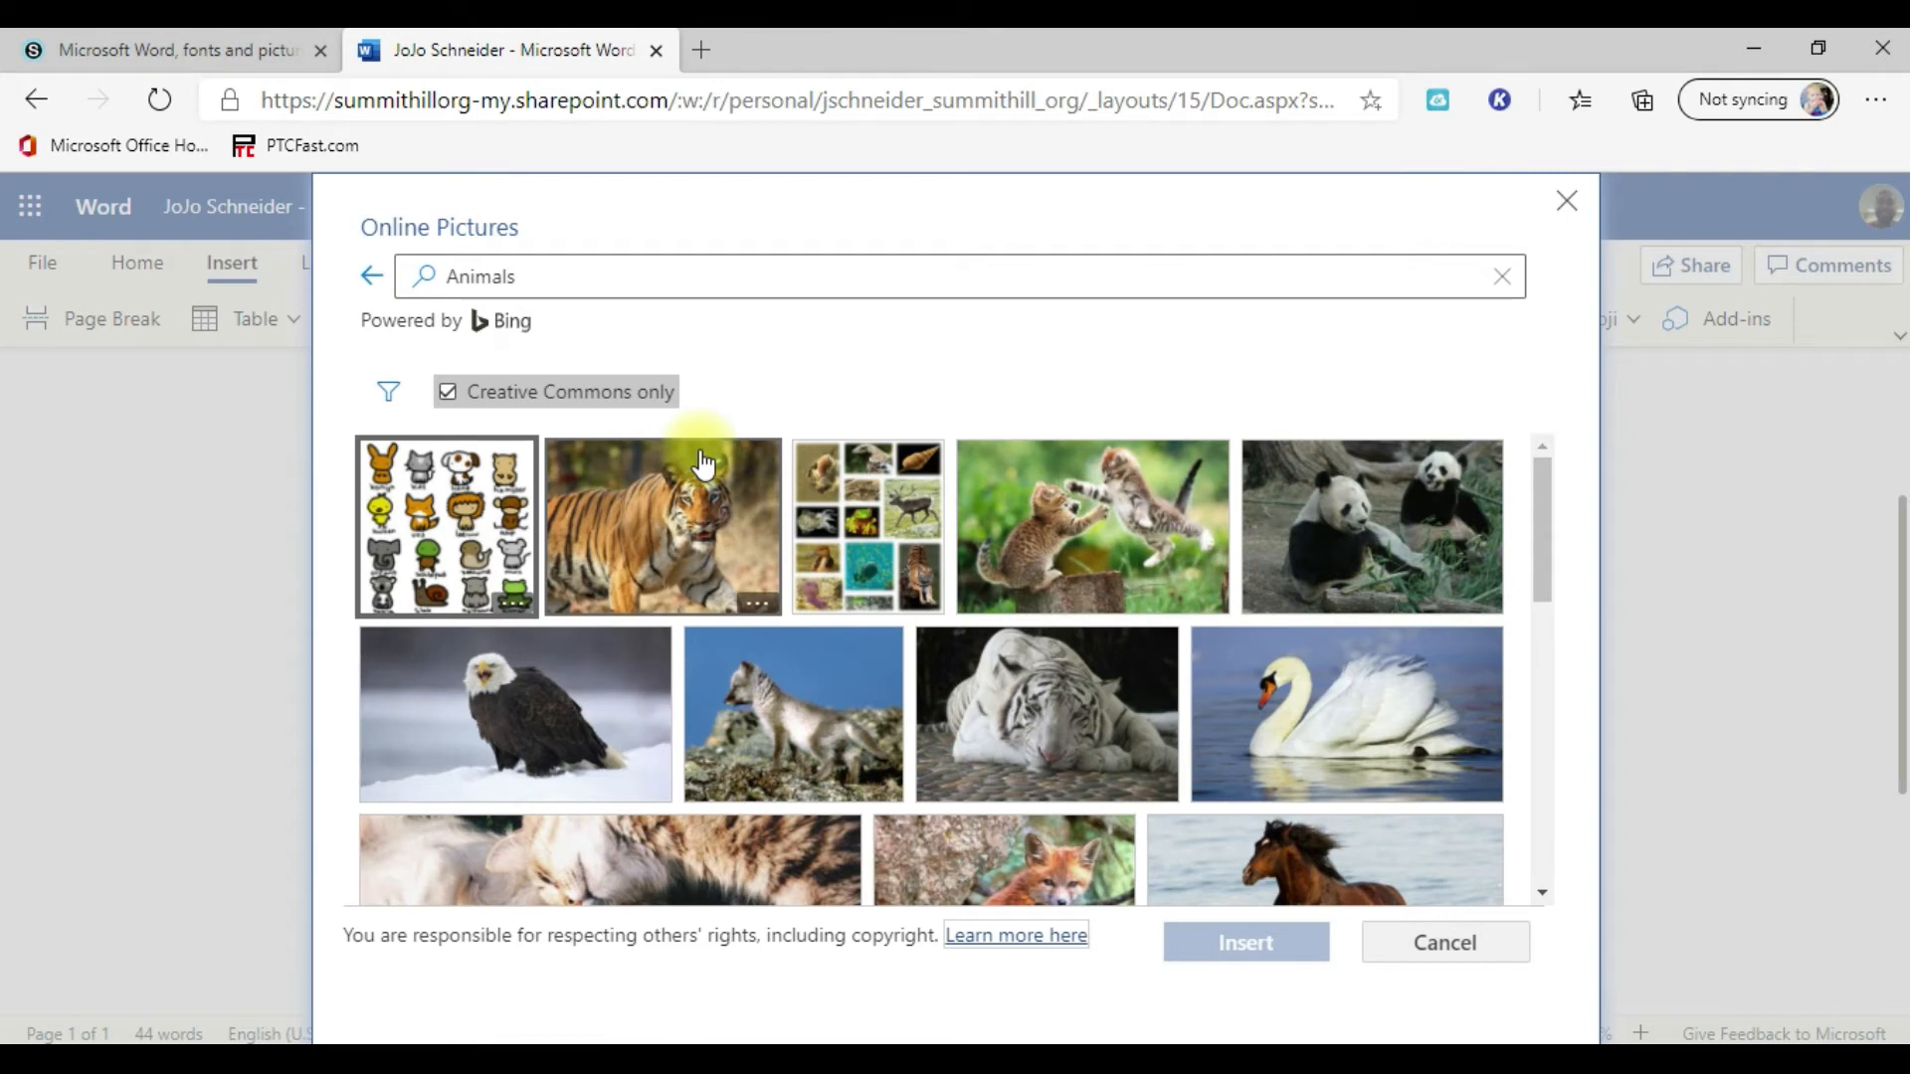
pyautogui.scroll(-2, 1092, 701)
pyautogui.scroll(-2, 1092, 701)
pyautogui.scroll(3, 1092, 701)
pyautogui.click(492, 645)
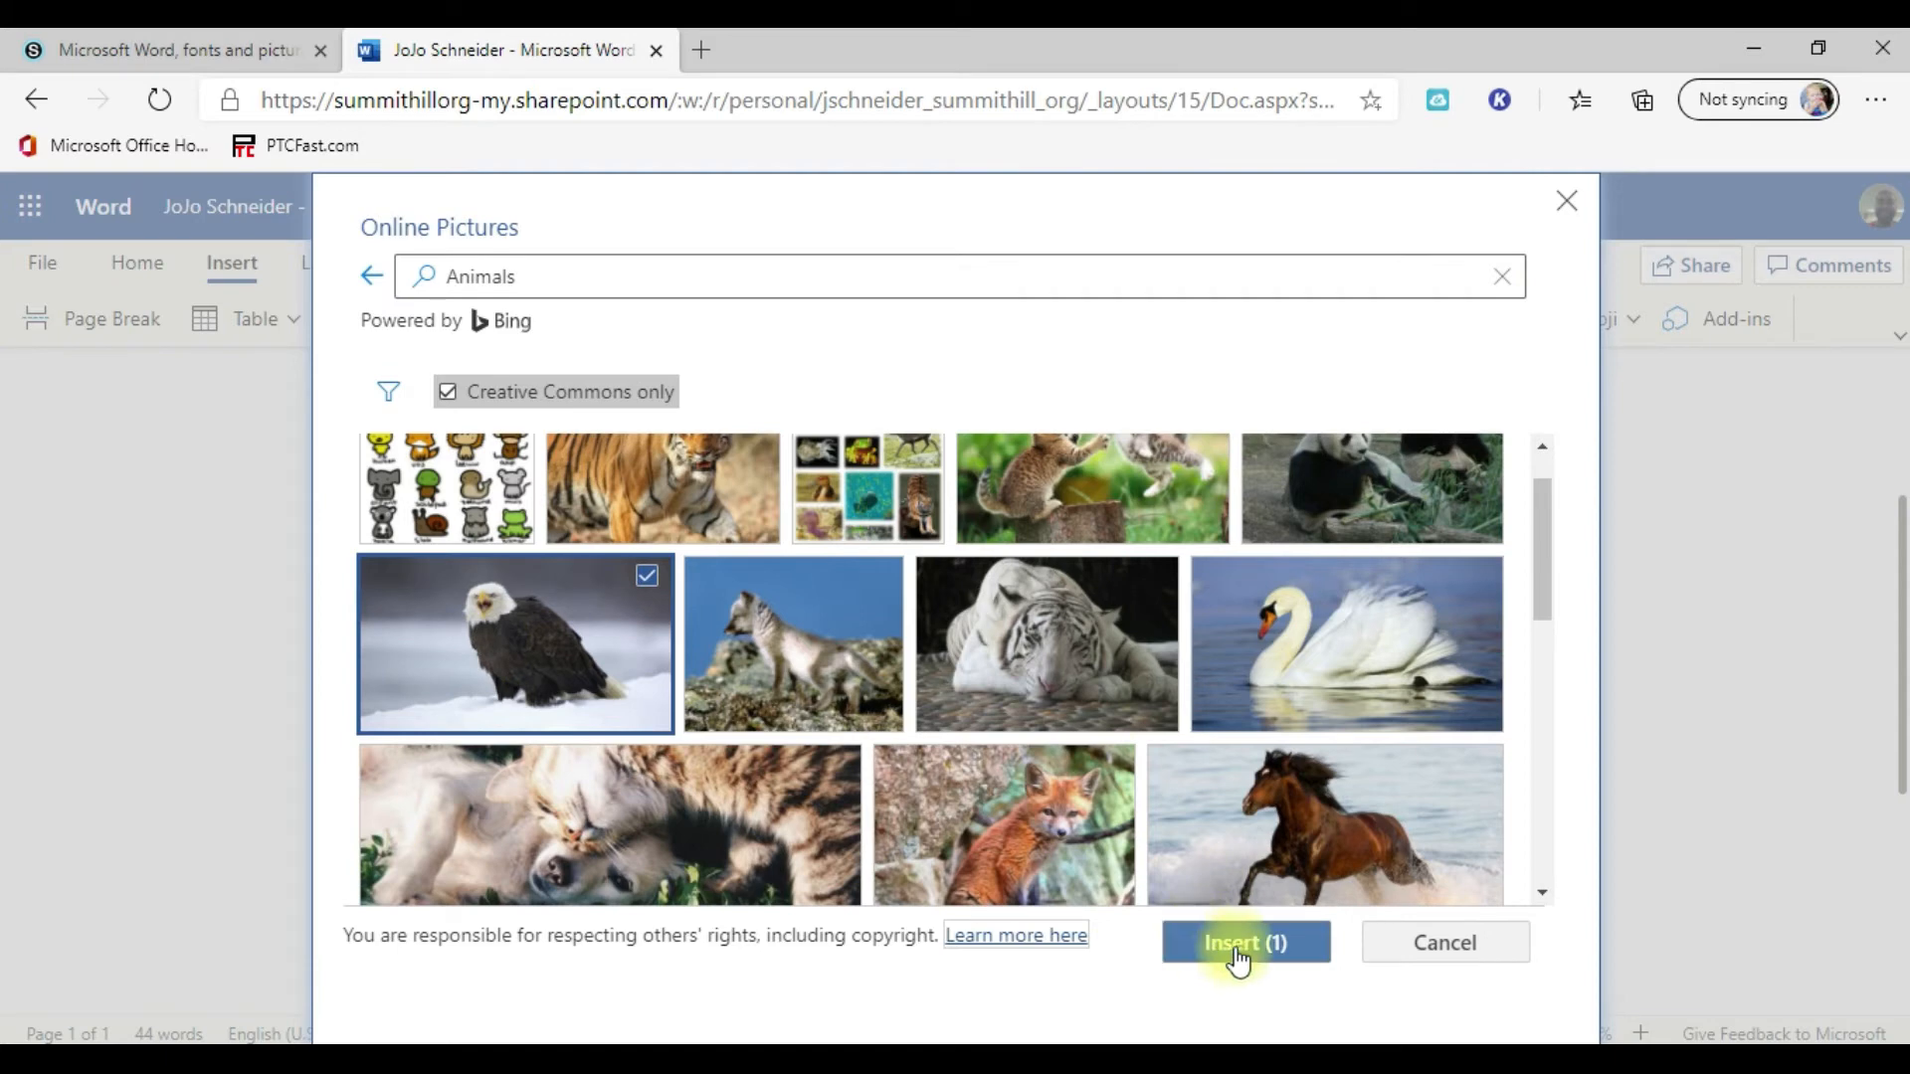
pyautogui.click(1247, 943)
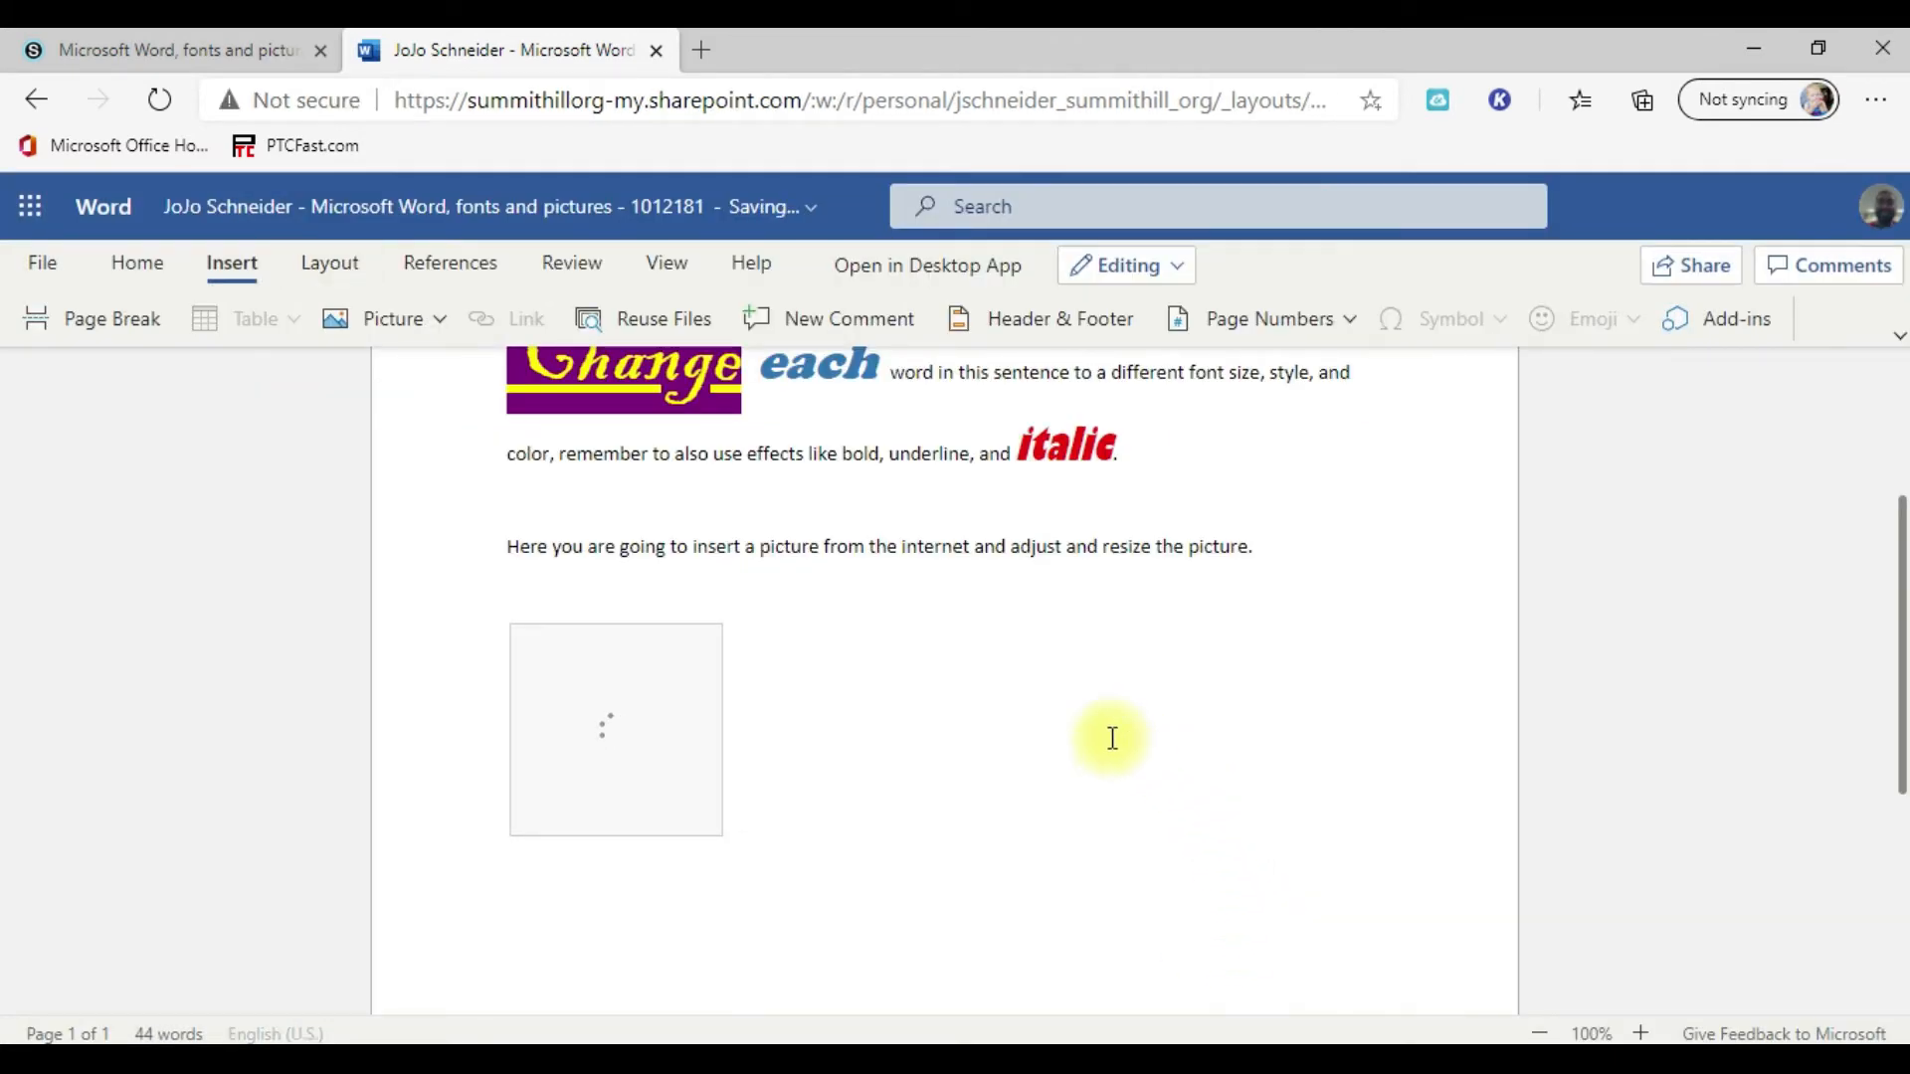
# Step: Shrink the eagle picture proportionally from its corner to about 3.94" wide and 2.22" high
pyautogui.scroll(-2, 1235, 736)
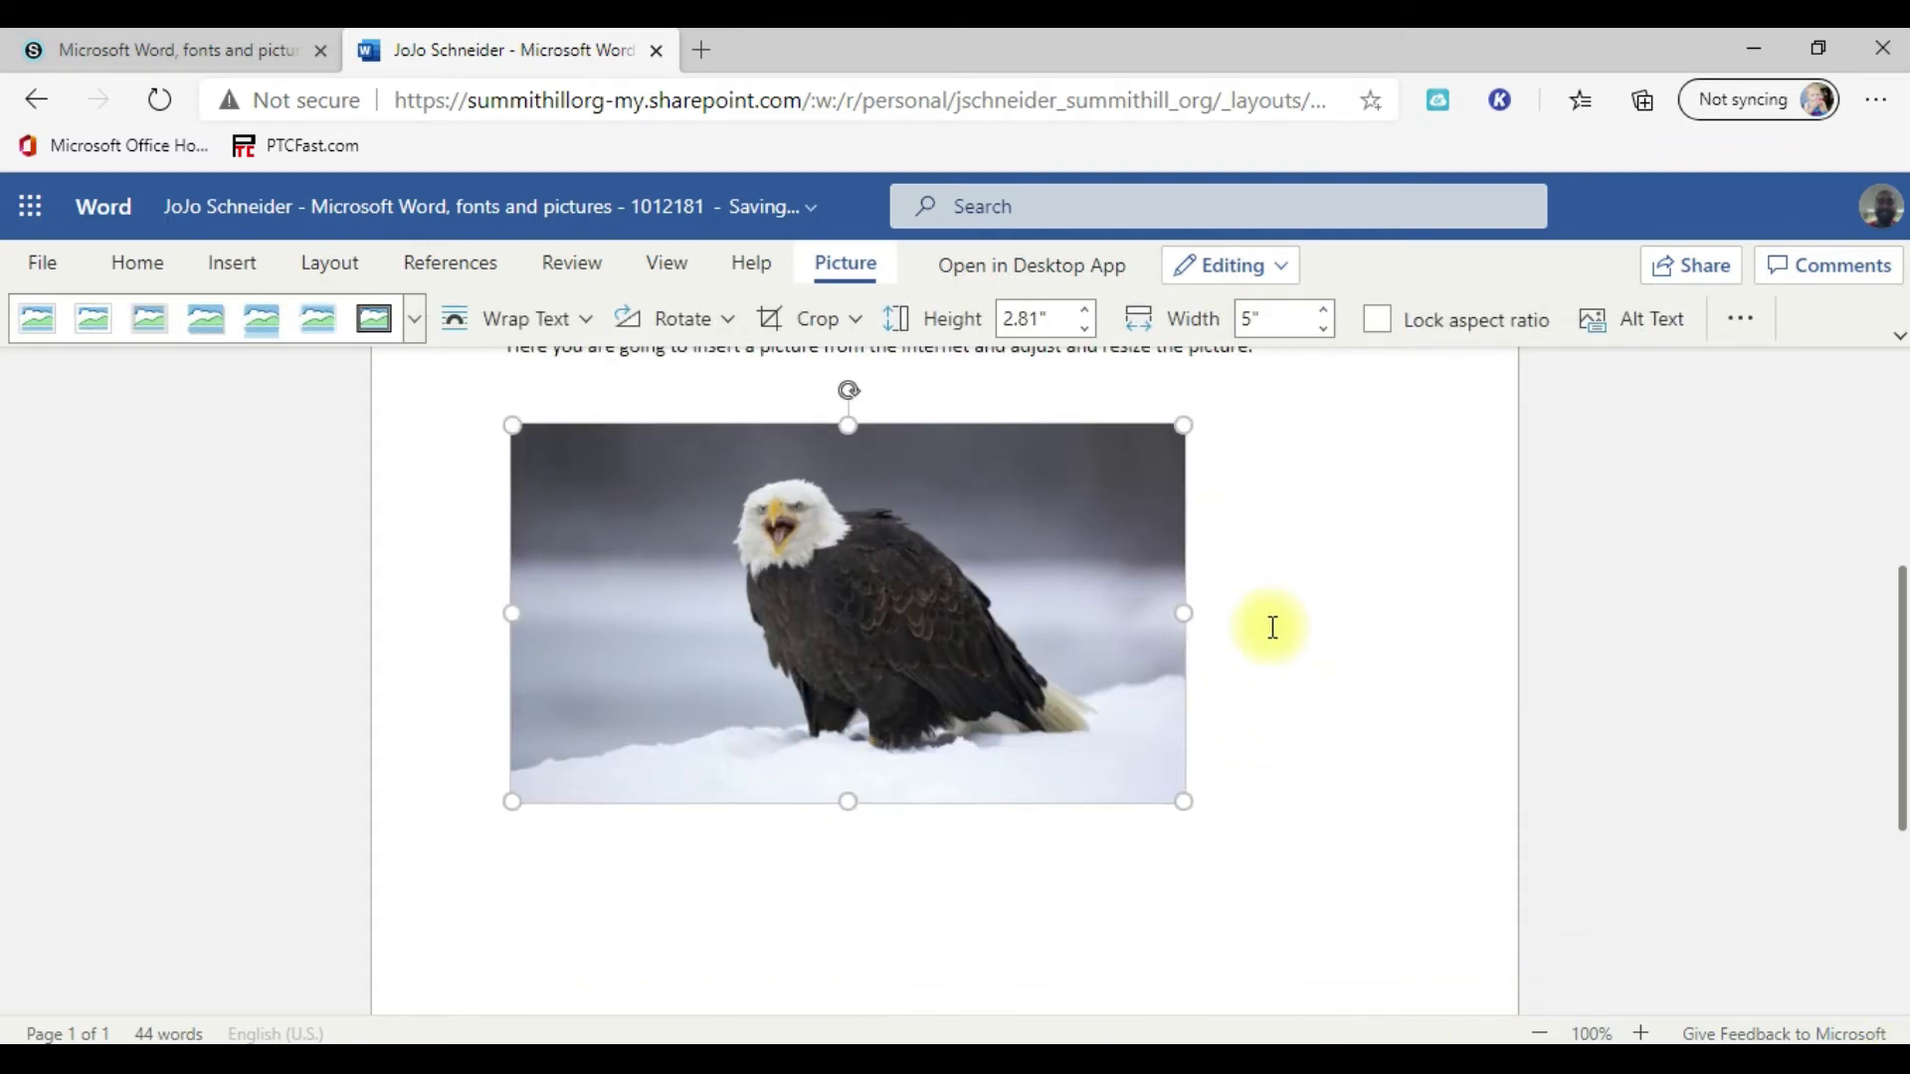
pyautogui.scroll(1, 1400, 665)
pyautogui.scroll(-5, 1233, 741)
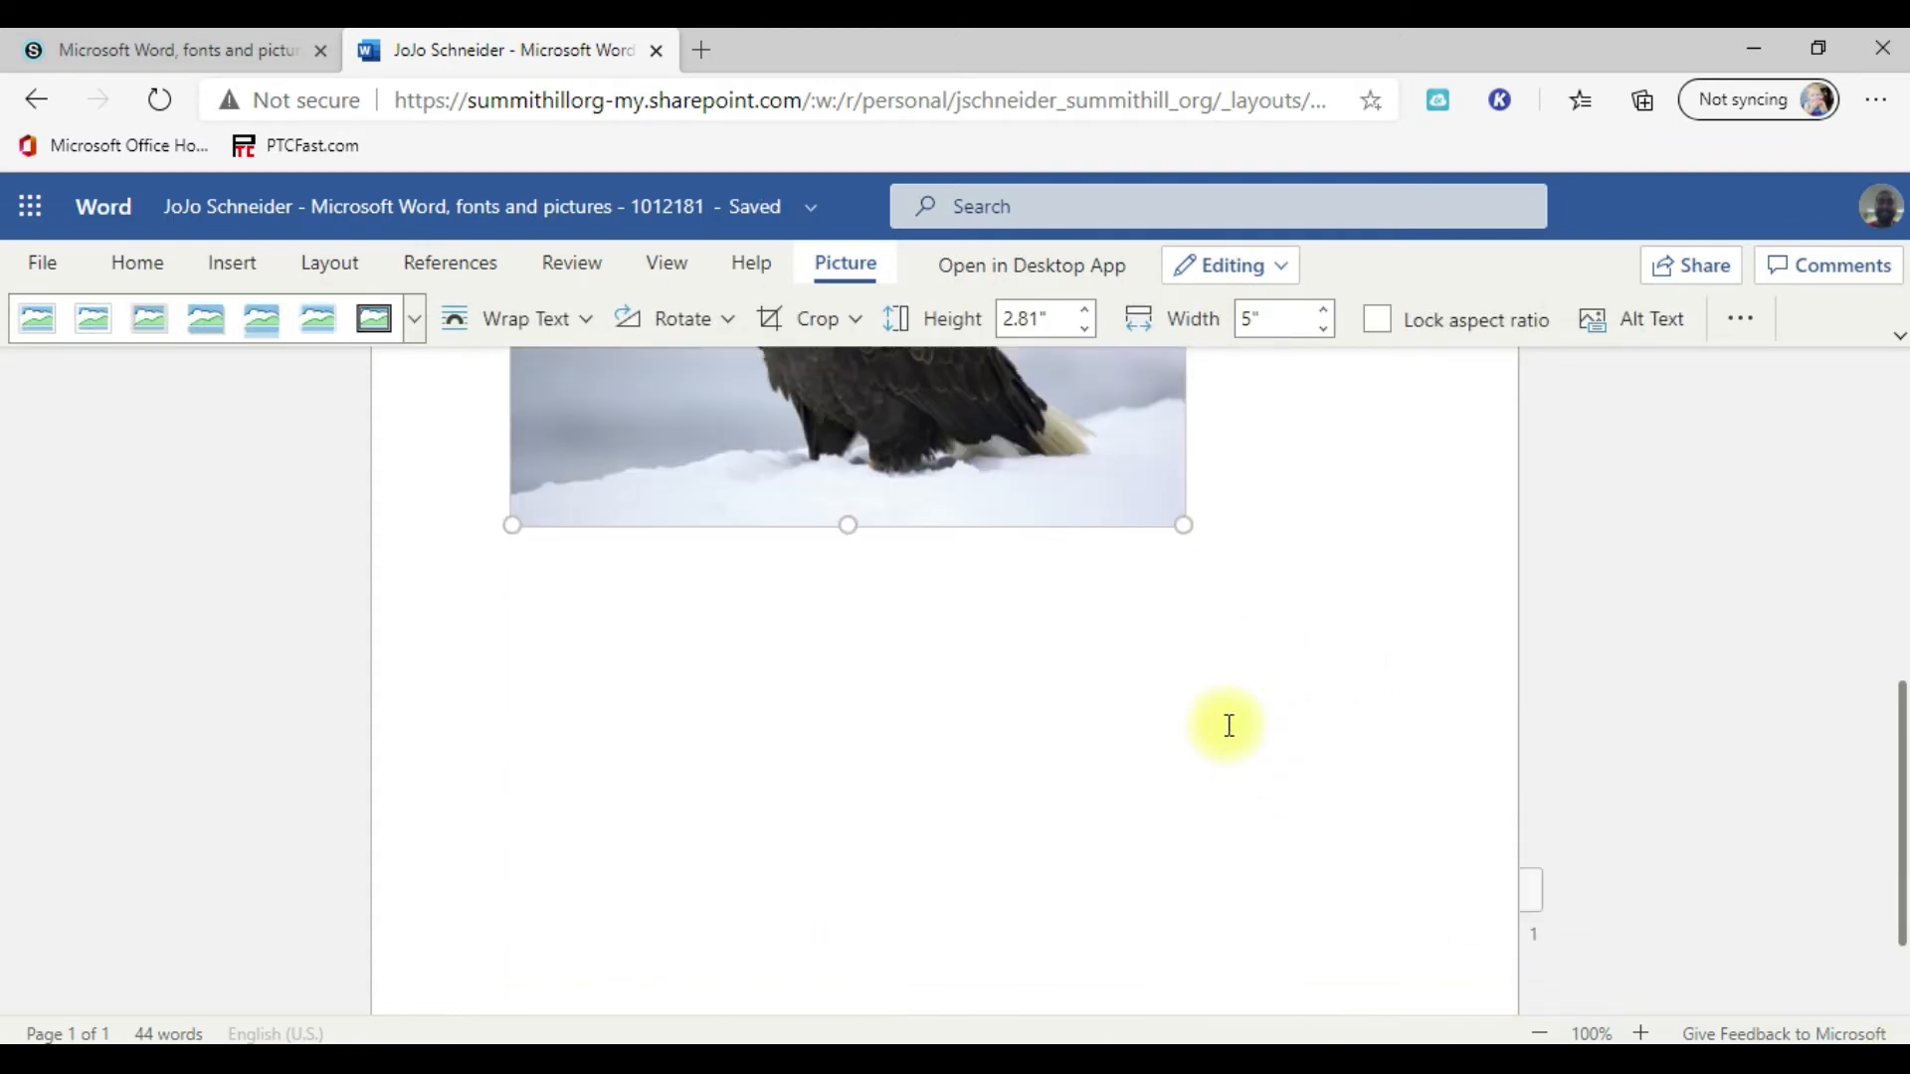
pyautogui.scroll(4, 1005, 786)
pyautogui.scroll(-2, 1035, 766)
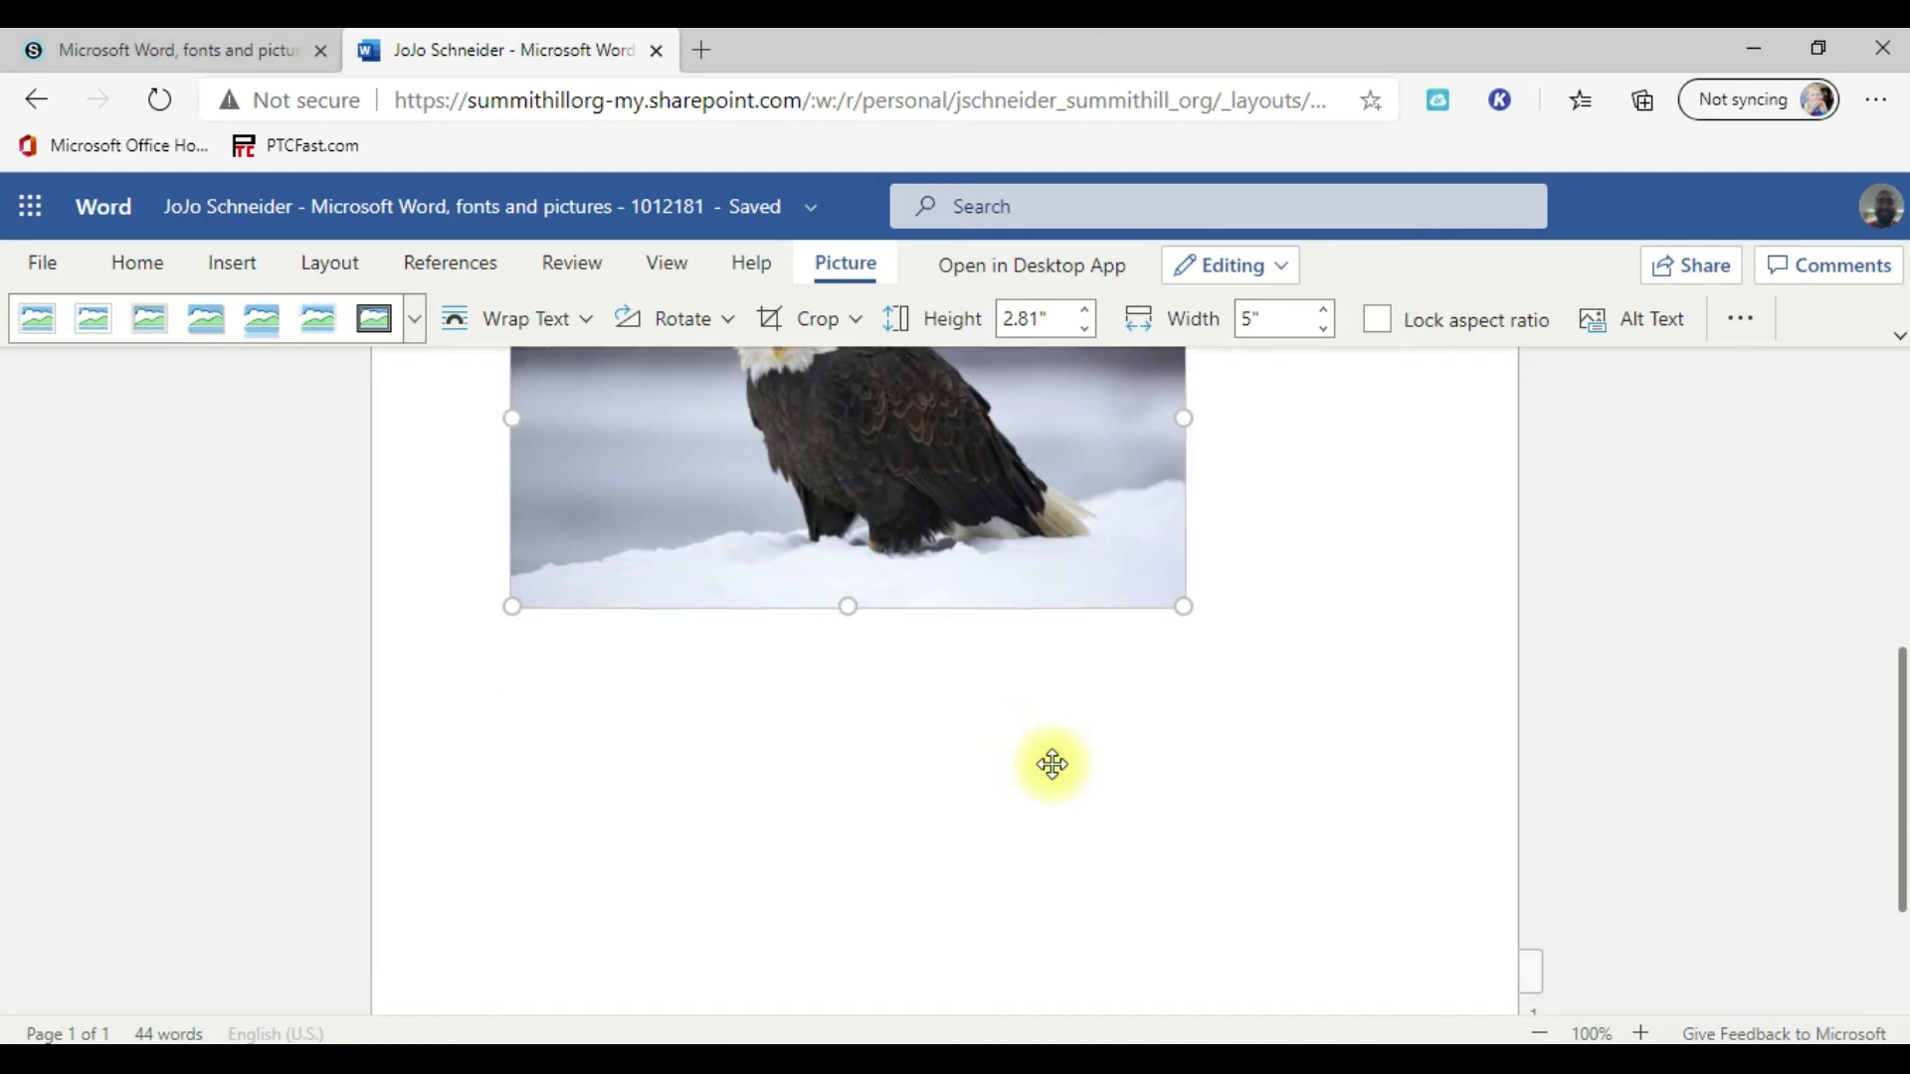
pyautogui.scroll(-2, 732, 831)
pyautogui.scroll(2, 875, 873)
pyautogui.scroll(4, 988, 740)
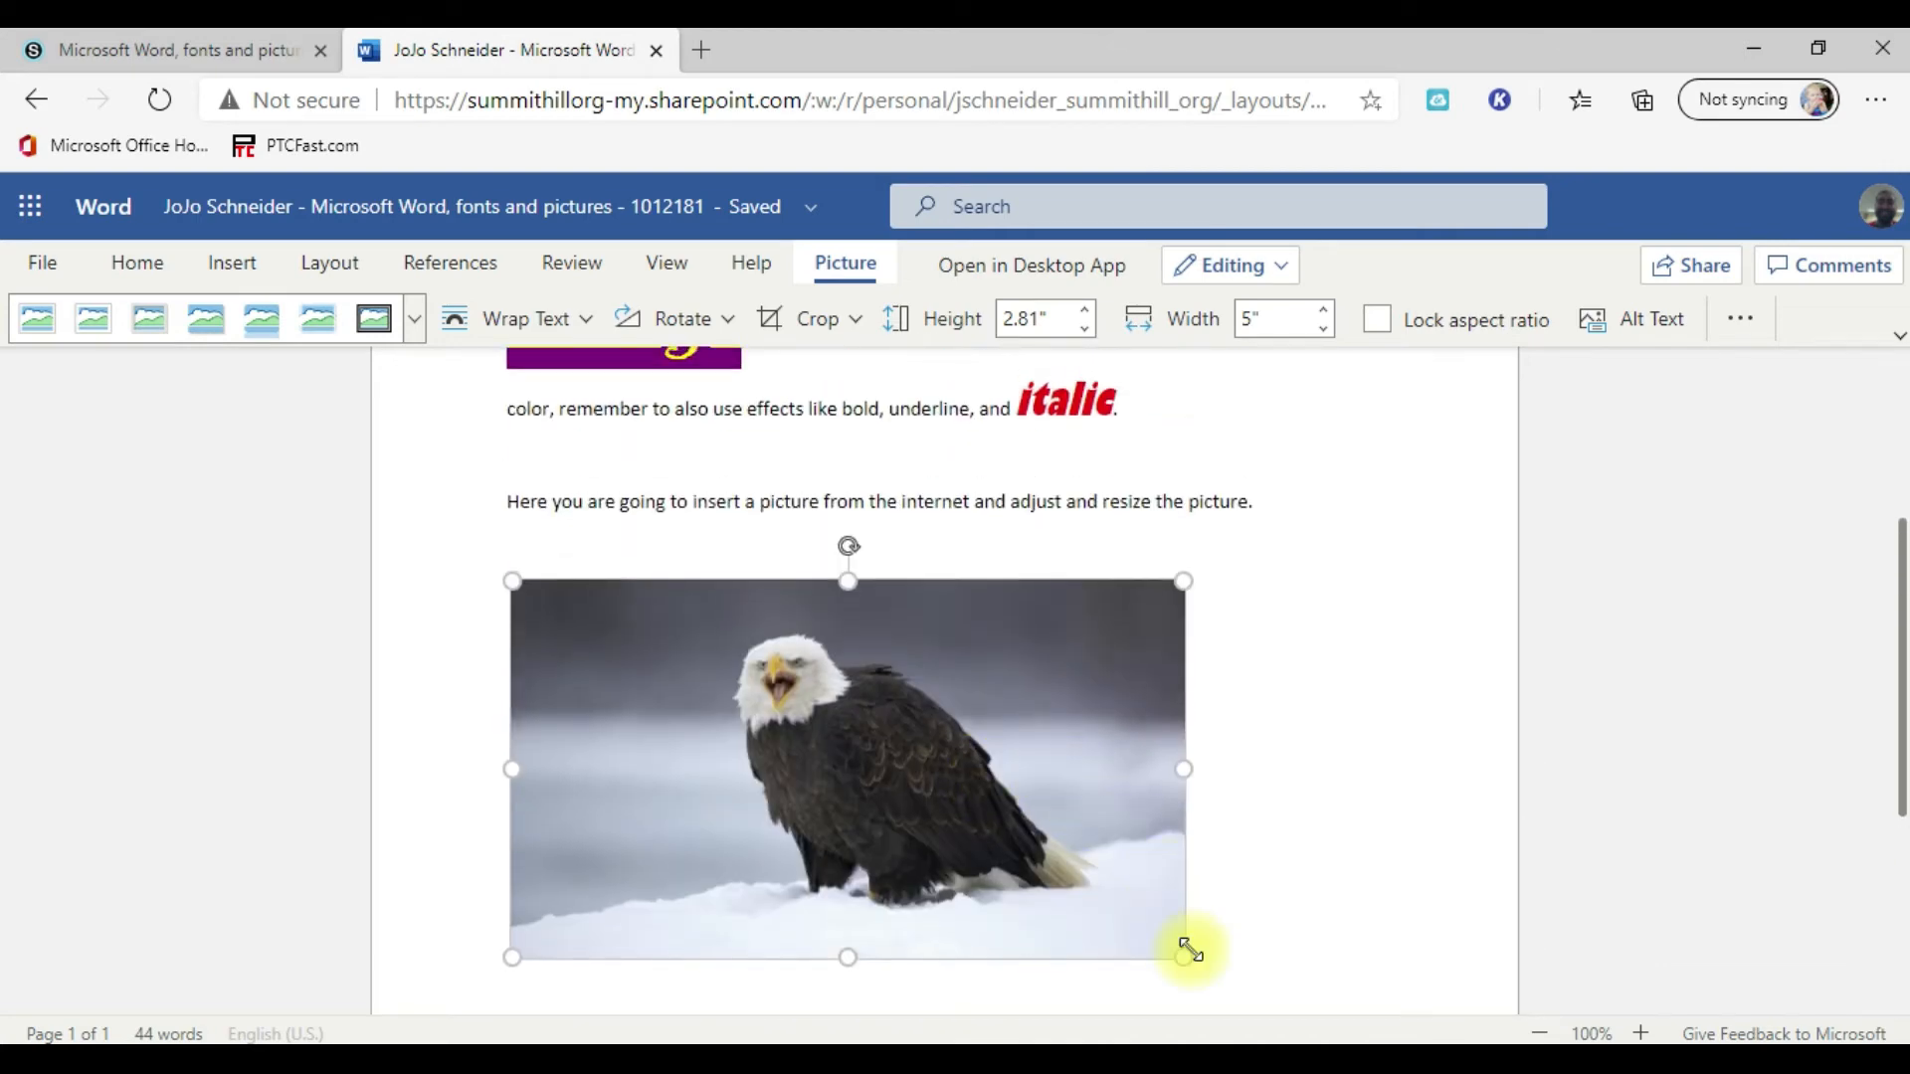
pyautogui.moveTo(1183, 958); pyautogui.dragTo(1067, 878)
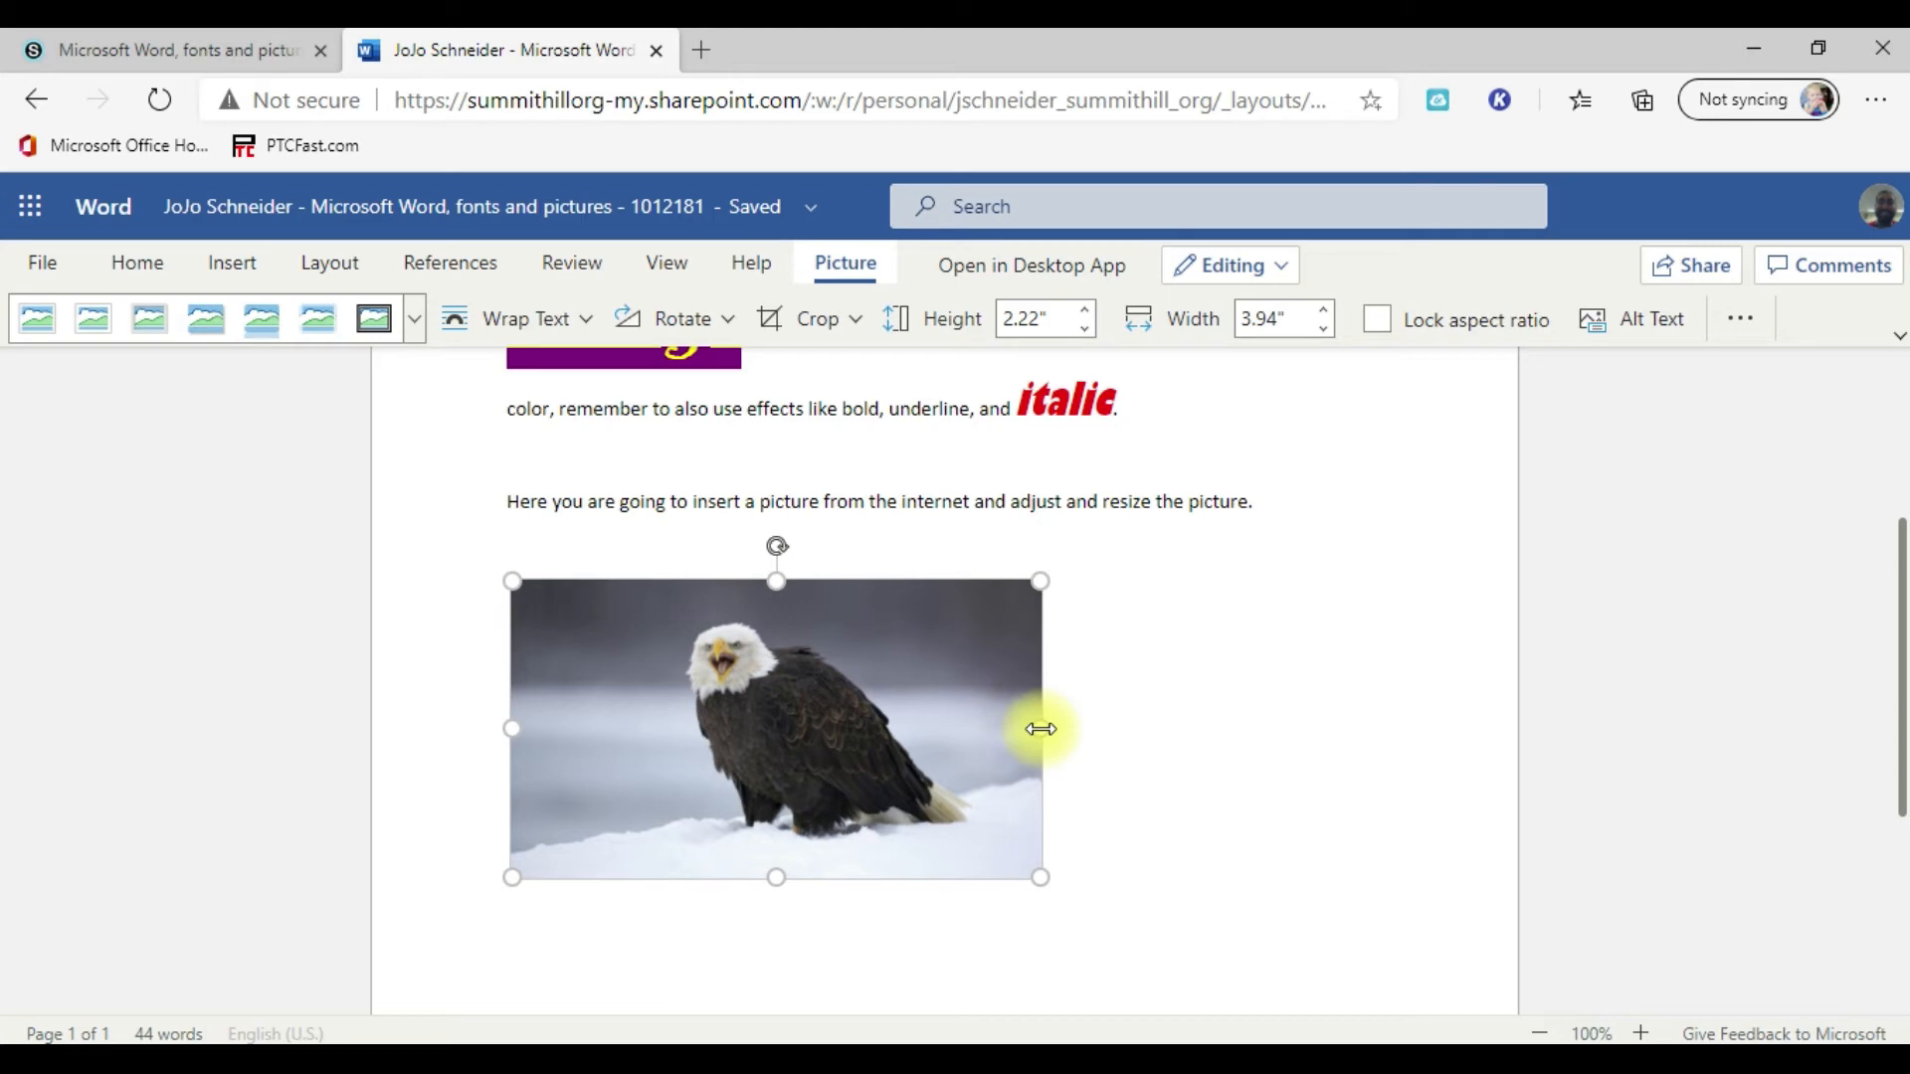
# Step: Try stretching only the width of the eagle picture to nearly the page edge, and undo the stretch
pyautogui.moveTo(1041, 729); pyautogui.dragTo(1482, 730)
pyautogui.click(134, 264)
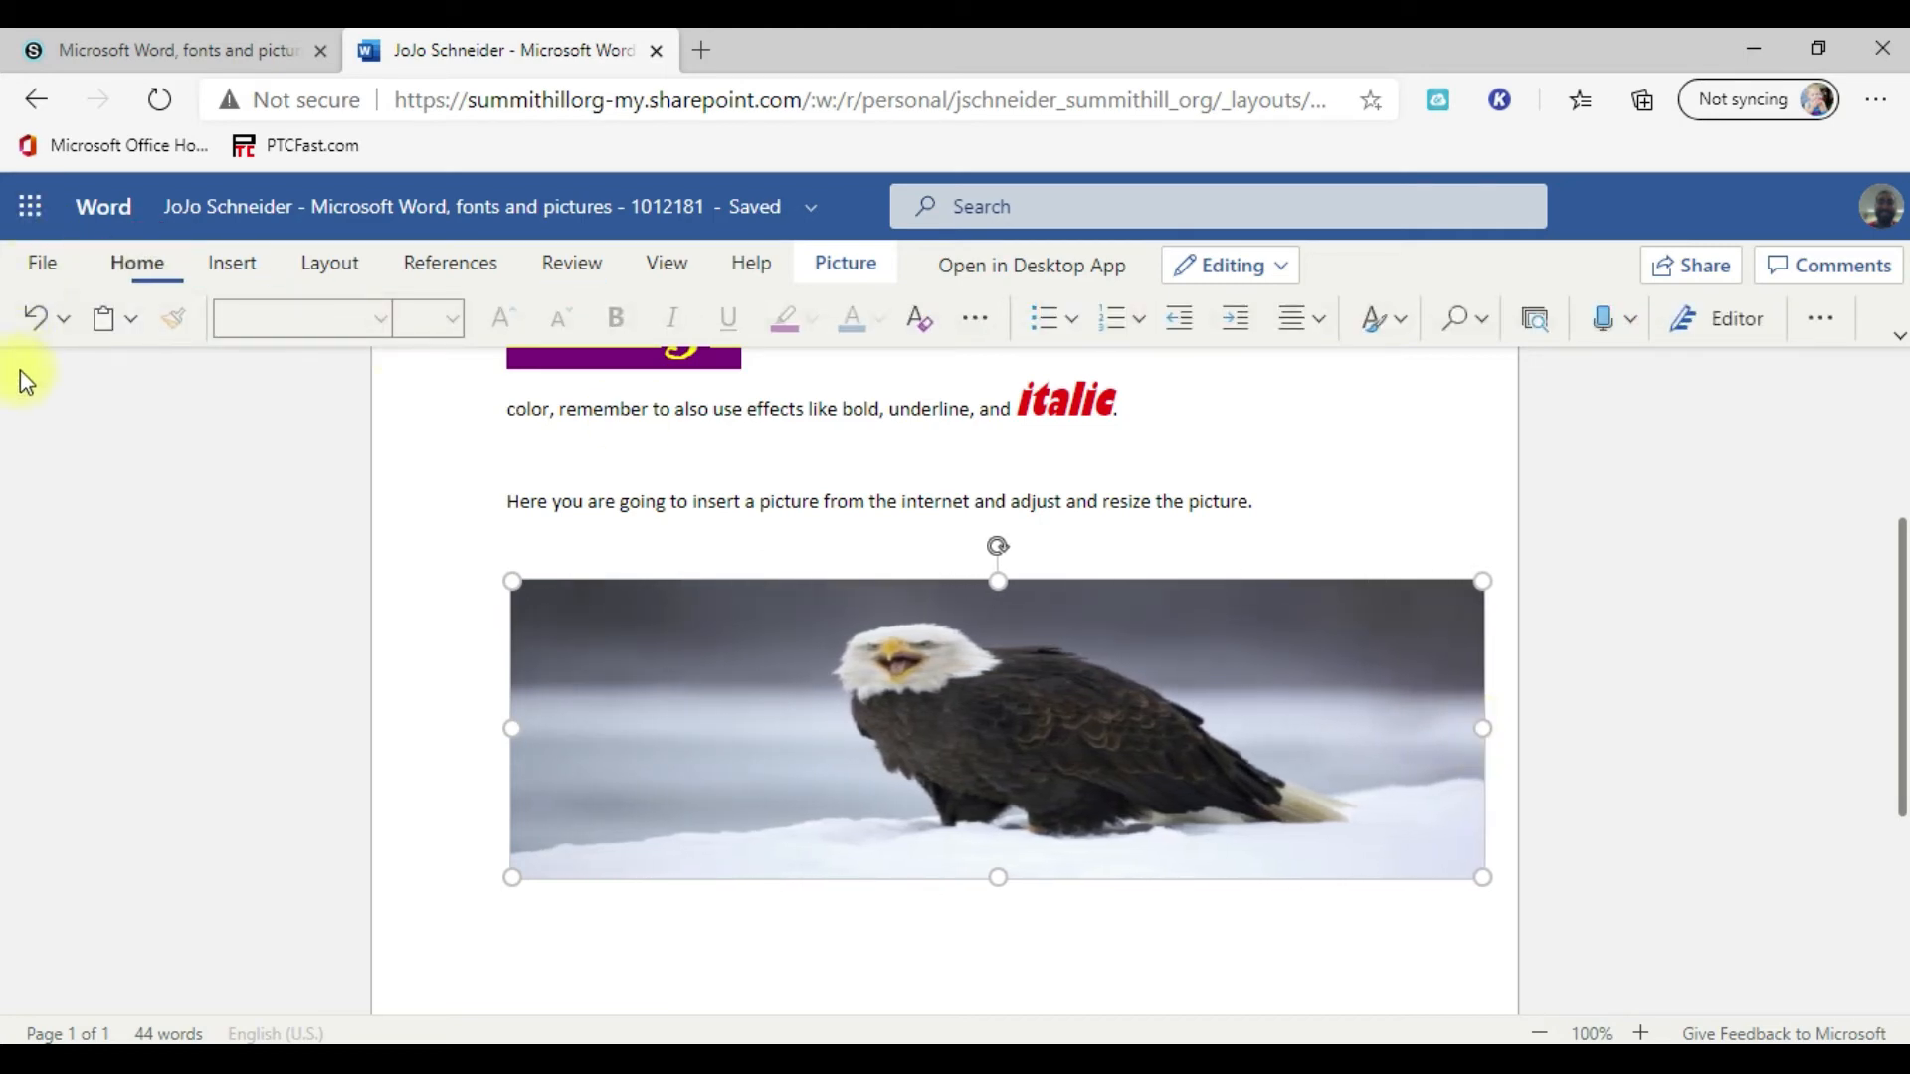
pyautogui.click(37, 320)
# Step: Try stretching only the height of the eagle picture downward, and undo the stretch
pyautogui.scroll(-3, 1223, 755)
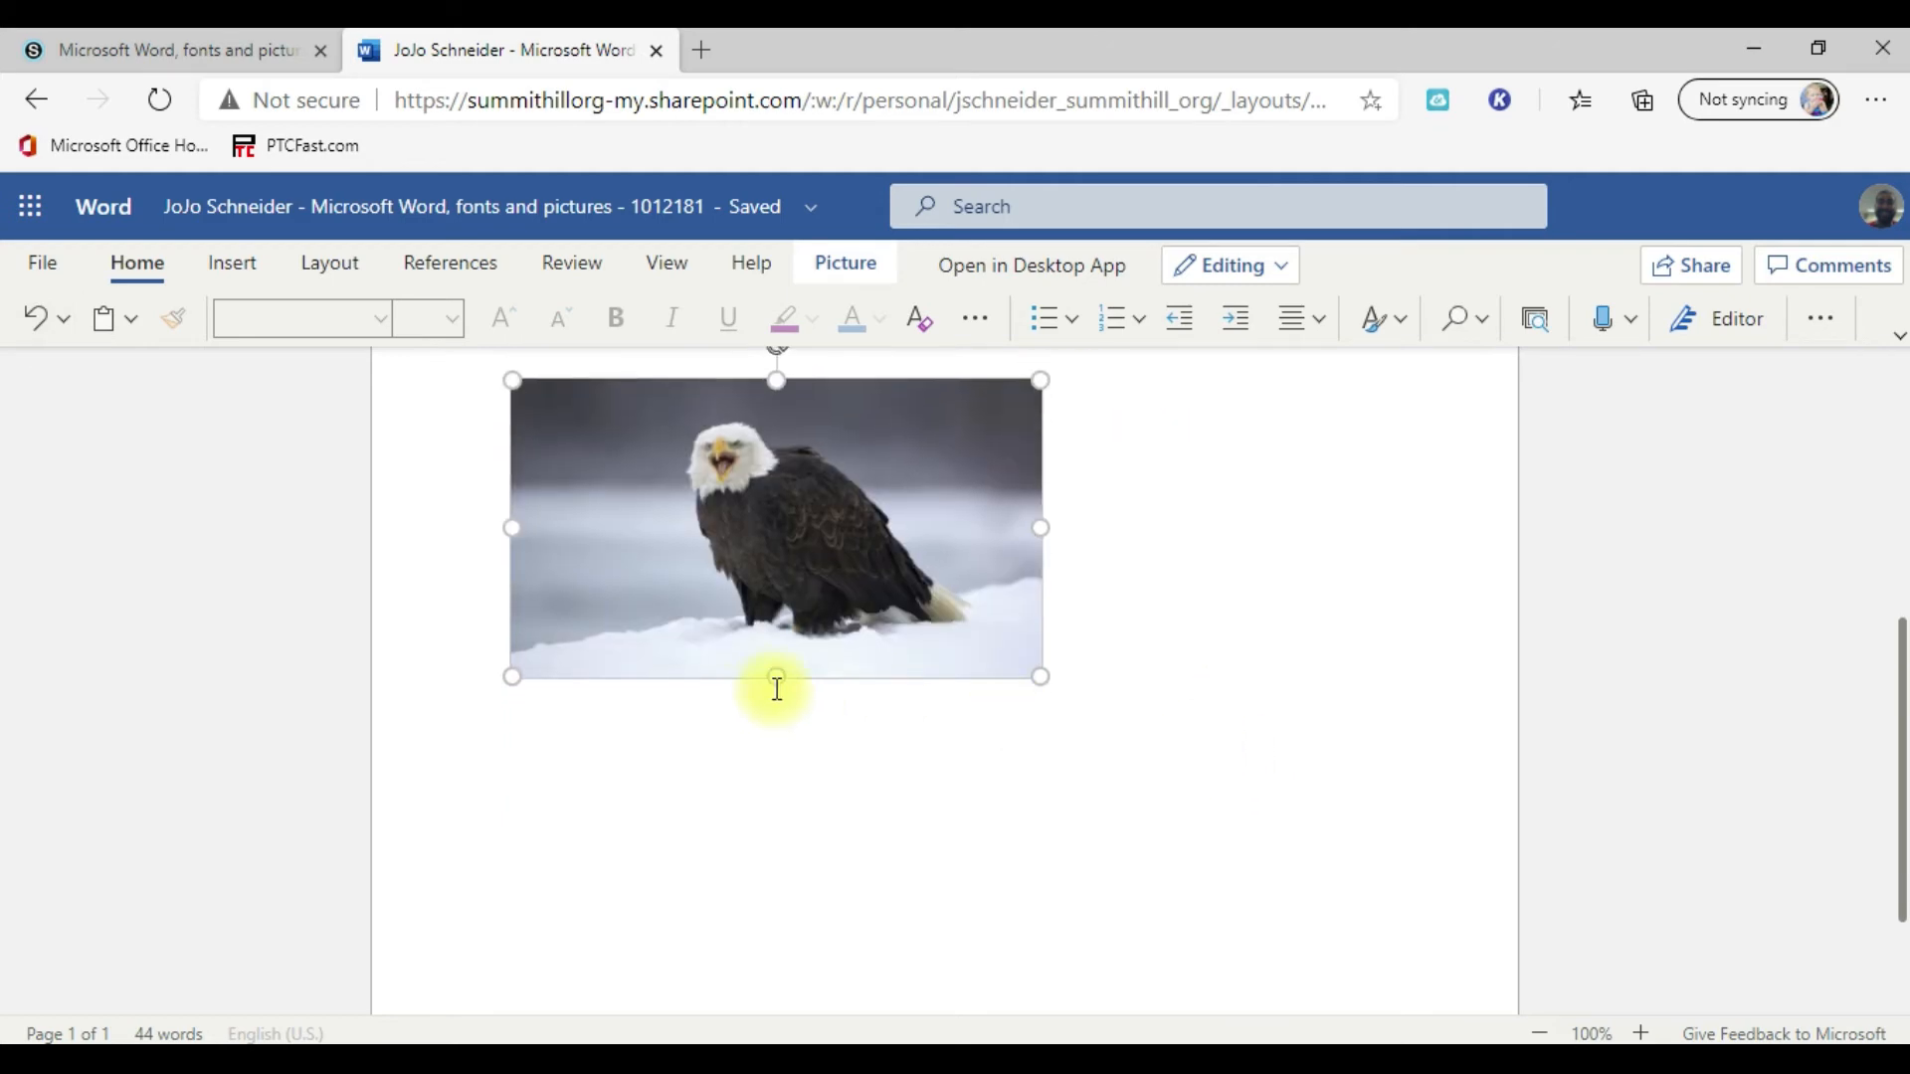
pyautogui.moveTo(772, 578); pyautogui.dragTo(776, 1024)
pyautogui.click(36, 320)
# Step: Resize the eagle picture proportionally from its corner until it spans a little under half of the text width
pyautogui.scroll(5, 1114, 692)
pyautogui.scroll(-3, 1124, 697)
pyautogui.scroll(4, 1137, 703)
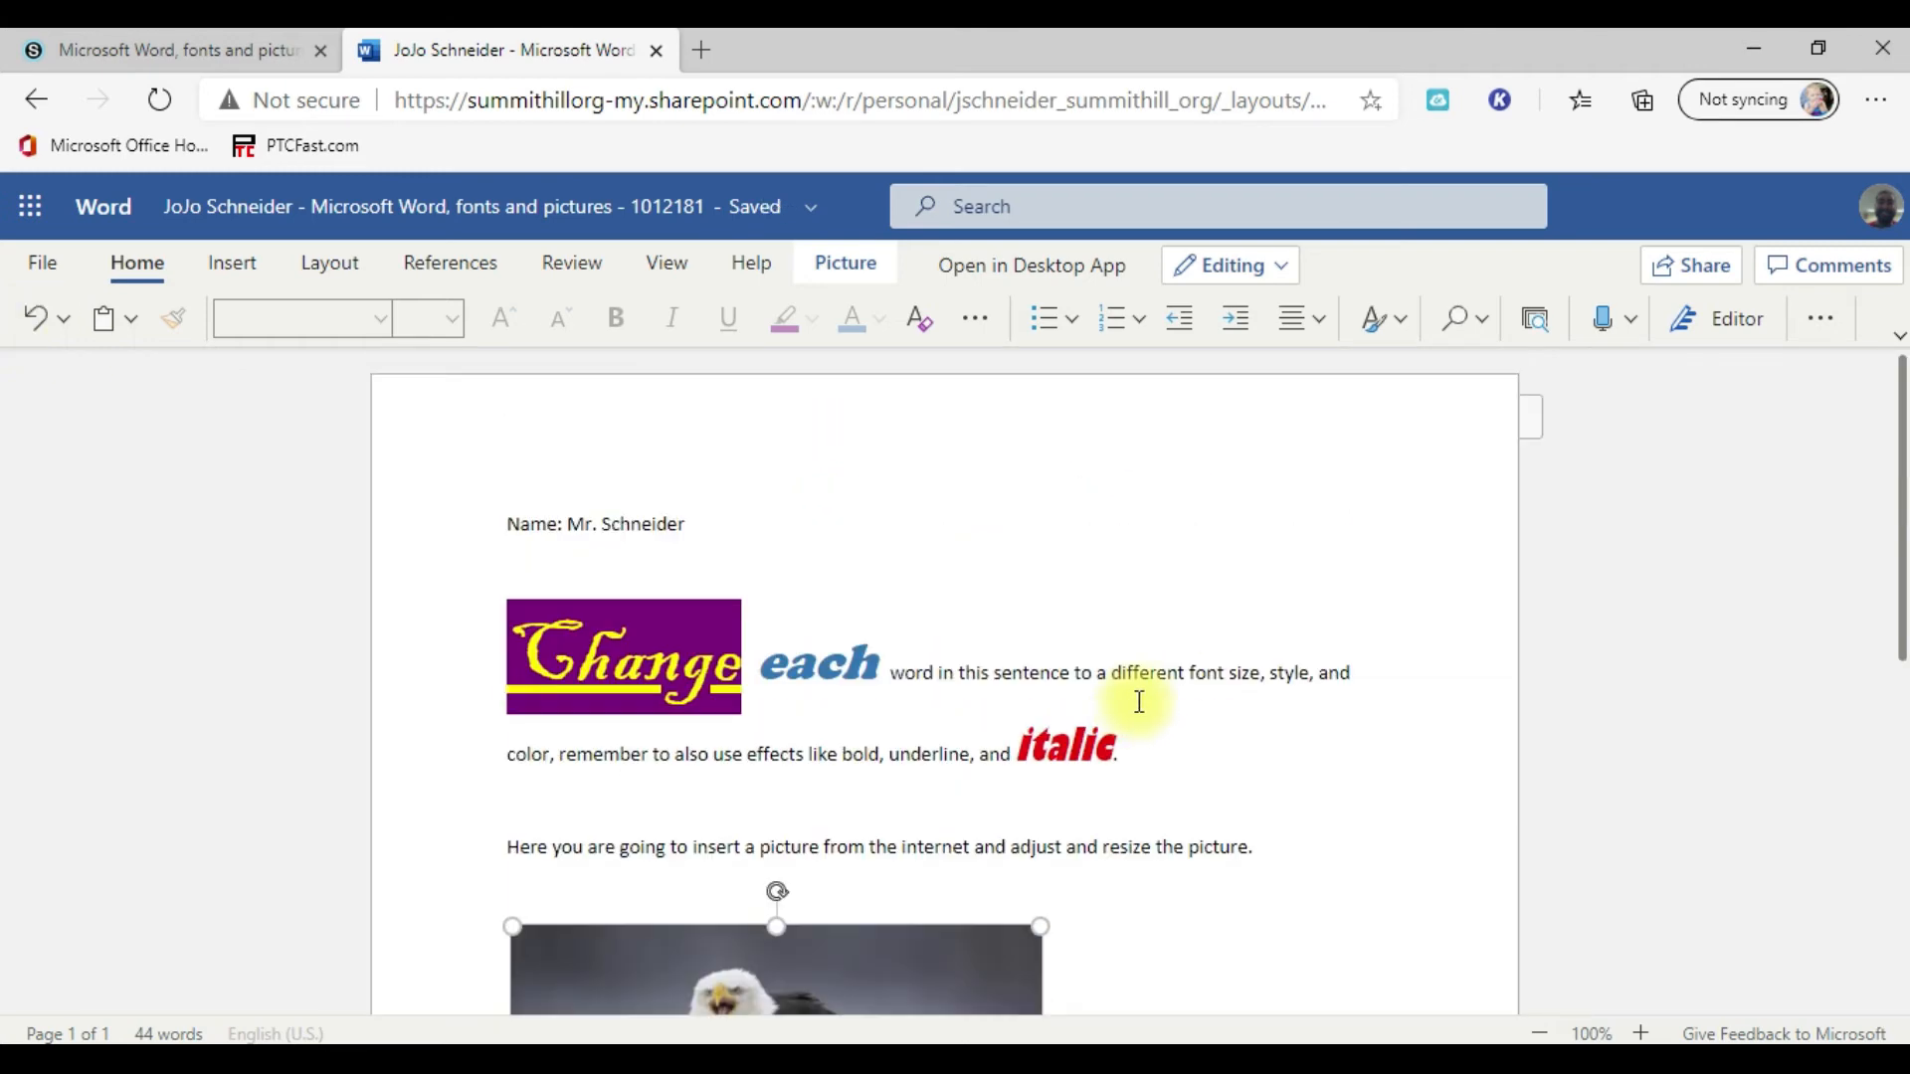
pyautogui.scroll(-3, 1141, 702)
pyautogui.scroll(-2, 1108, 778)
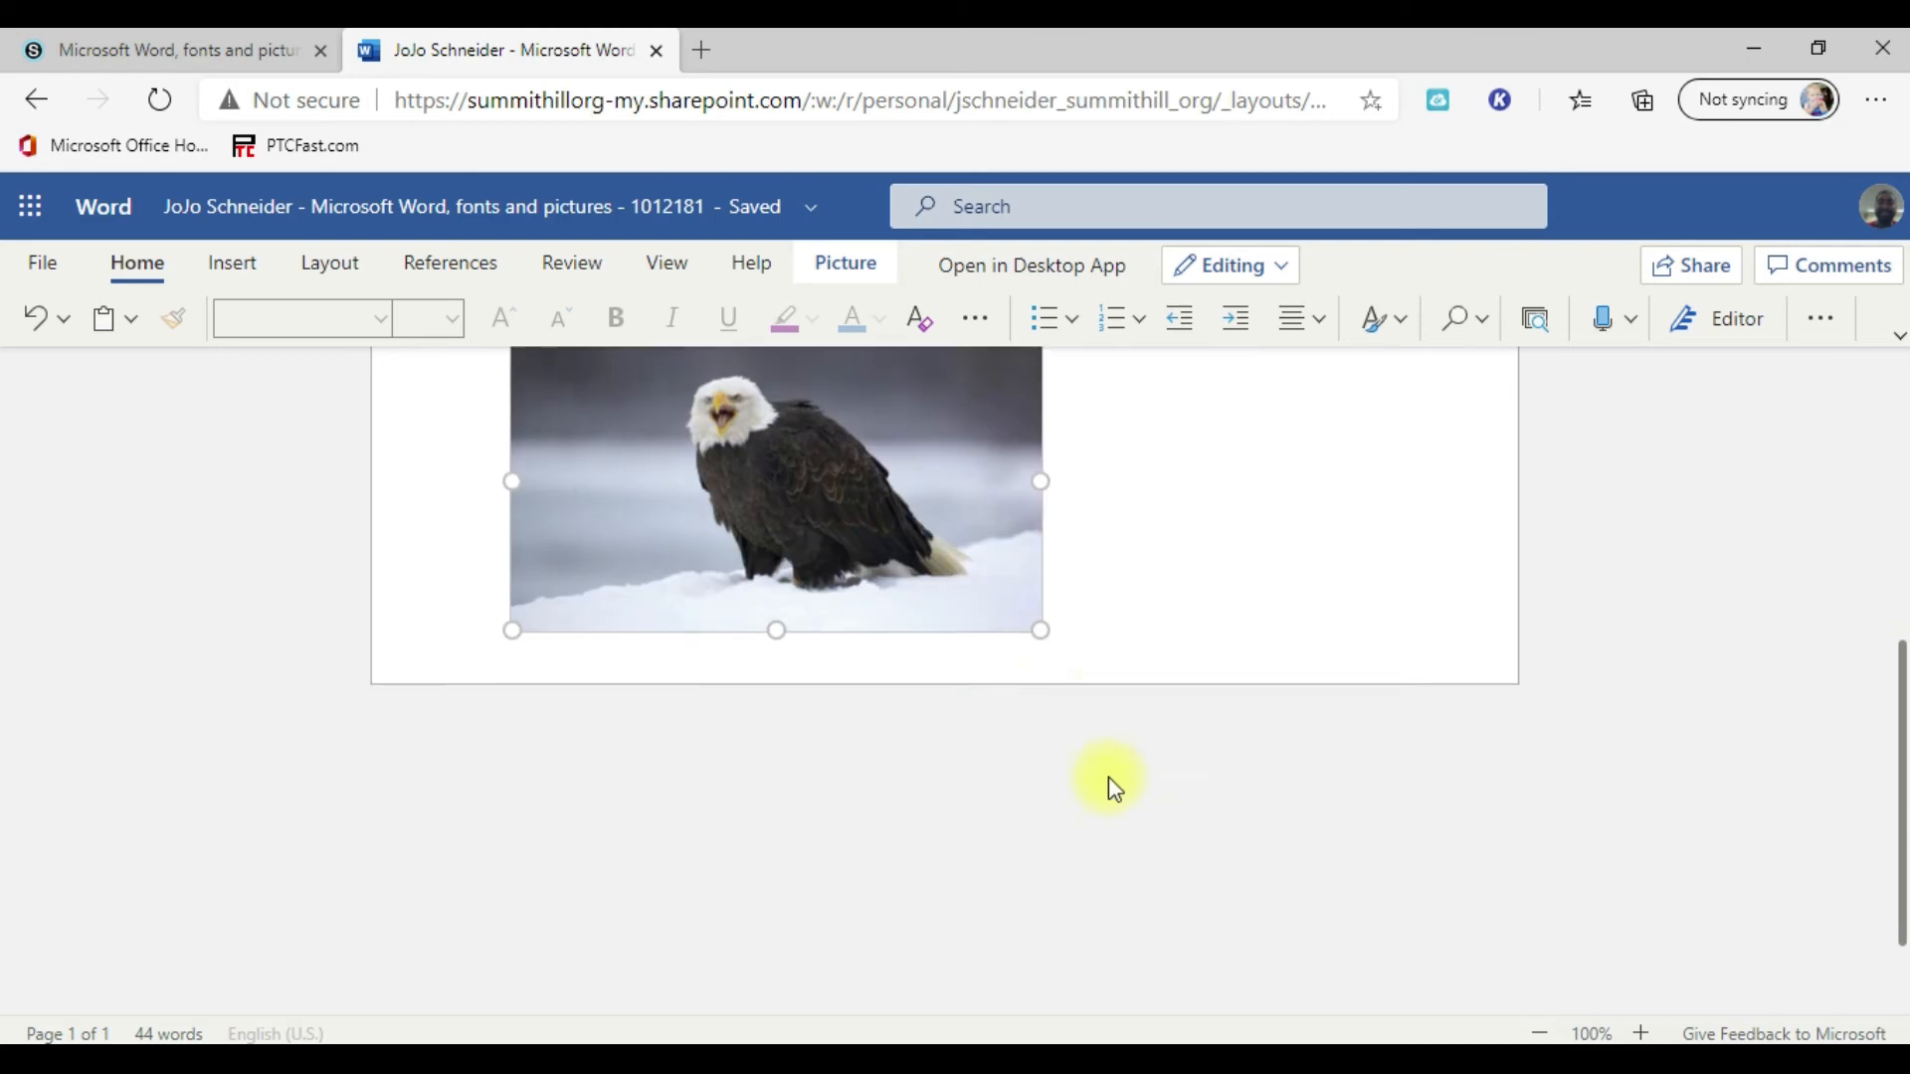
pyautogui.moveTo(1042, 616); pyautogui.dragTo(1466, 895)
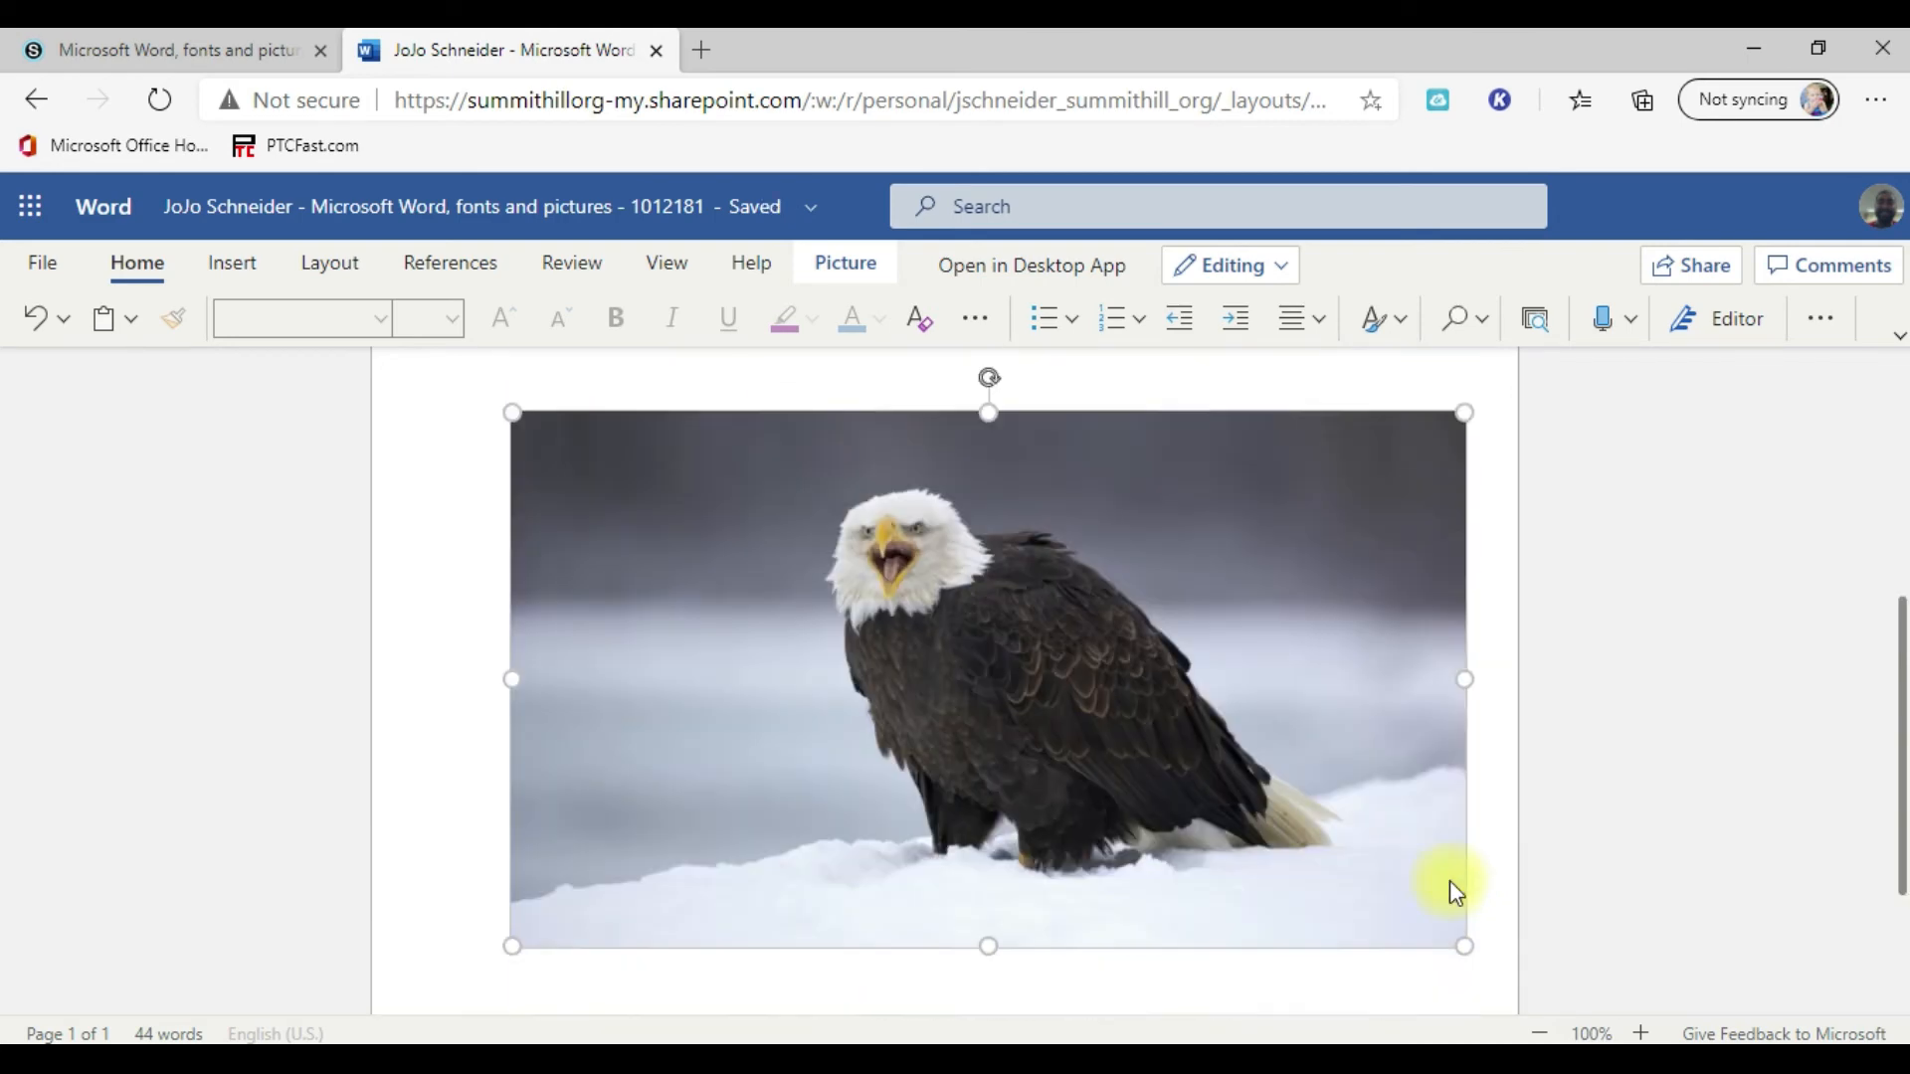
pyautogui.moveTo(1469, 915); pyautogui.dragTo(767, 584)
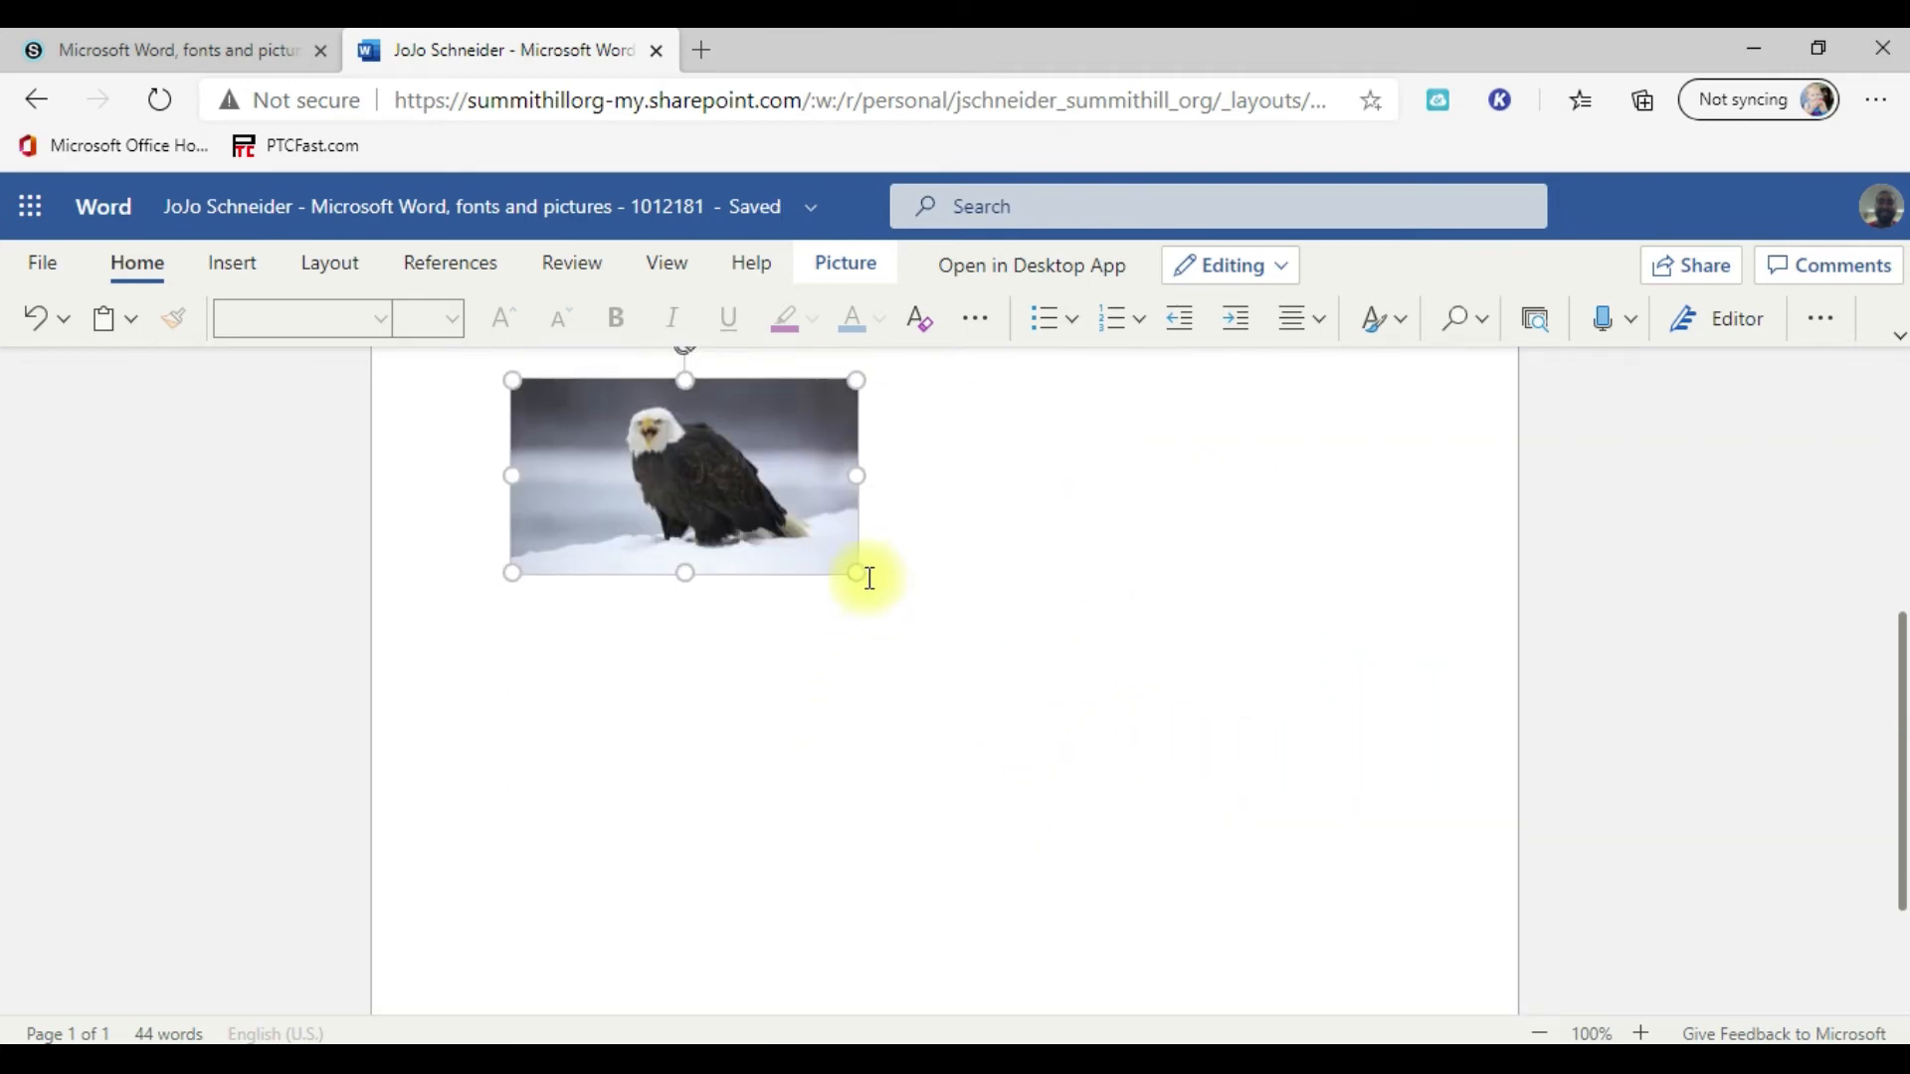
pyautogui.moveTo(858, 572); pyautogui.dragTo(881, 586)
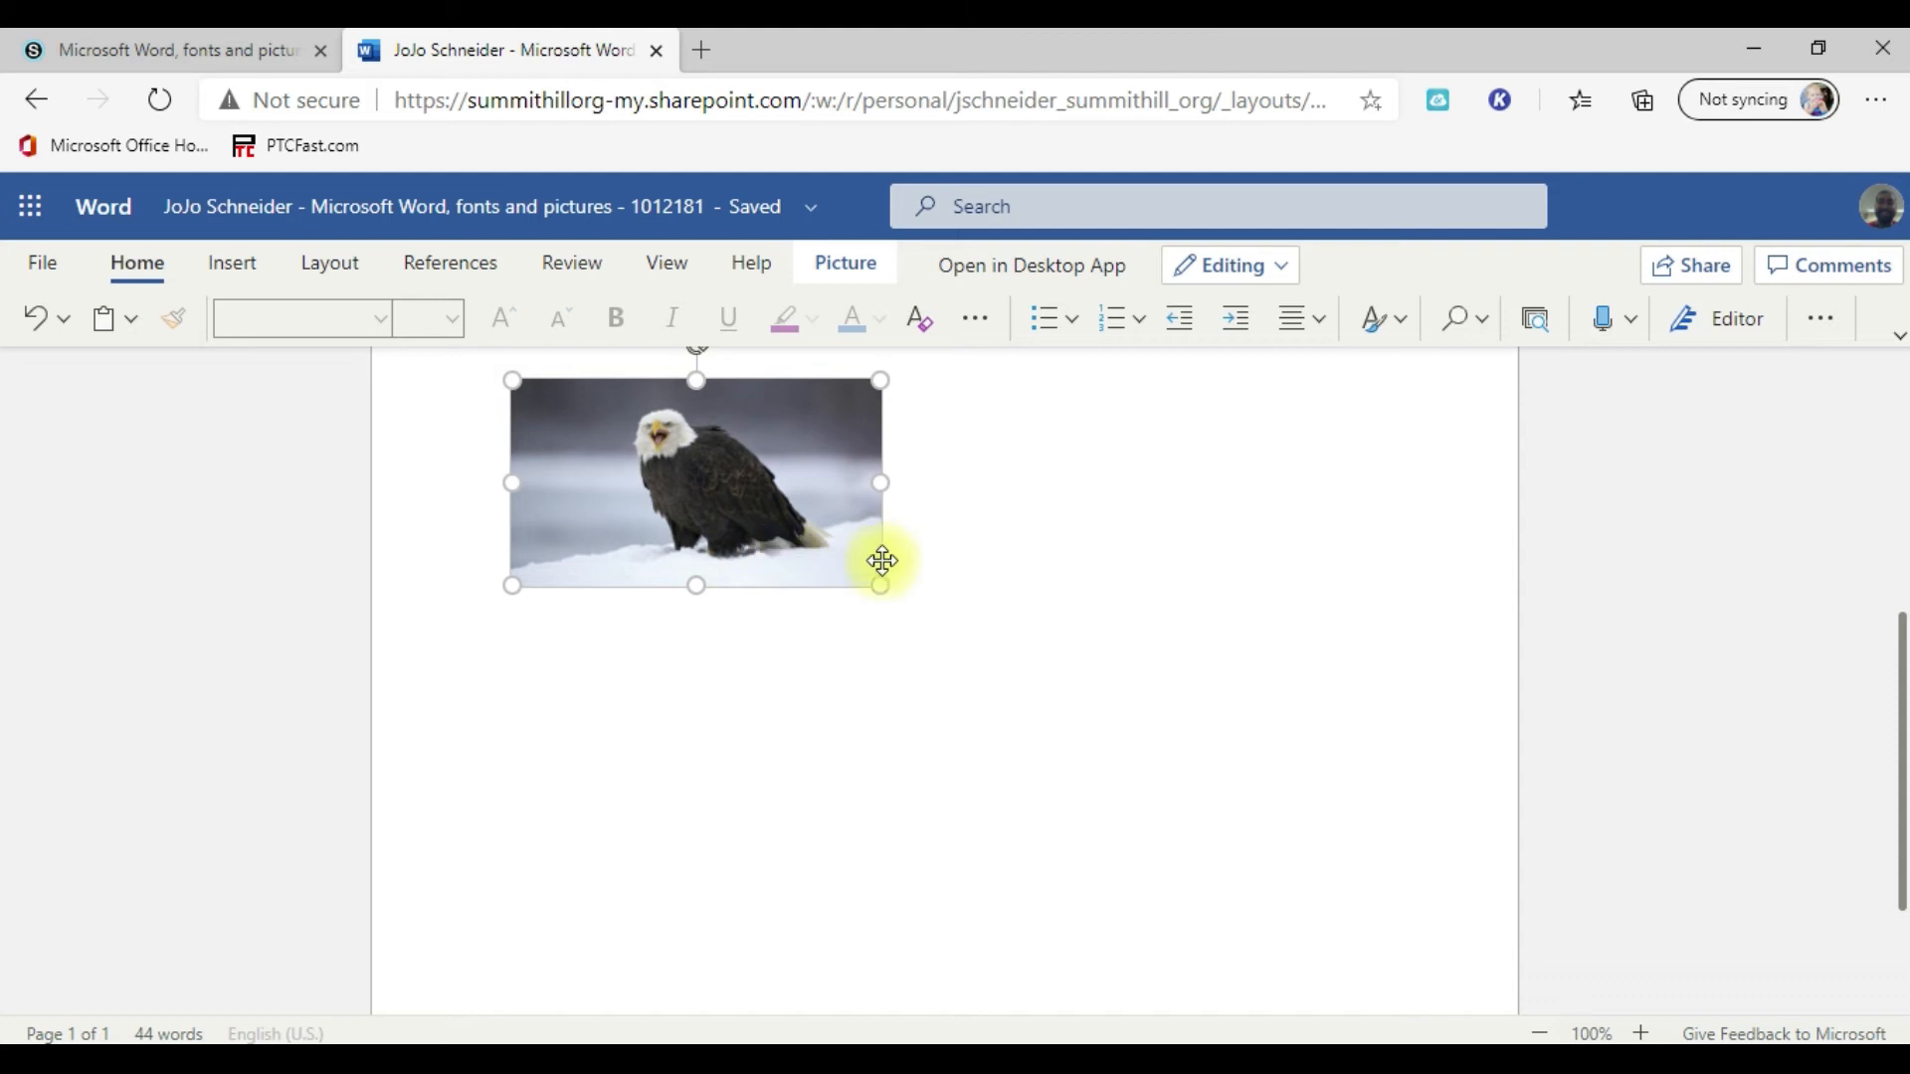
# Step: Insert the Bing picture of two red apples with a cut slice, from the Apple category, right after the eagle picture
pyautogui.click(952, 546)
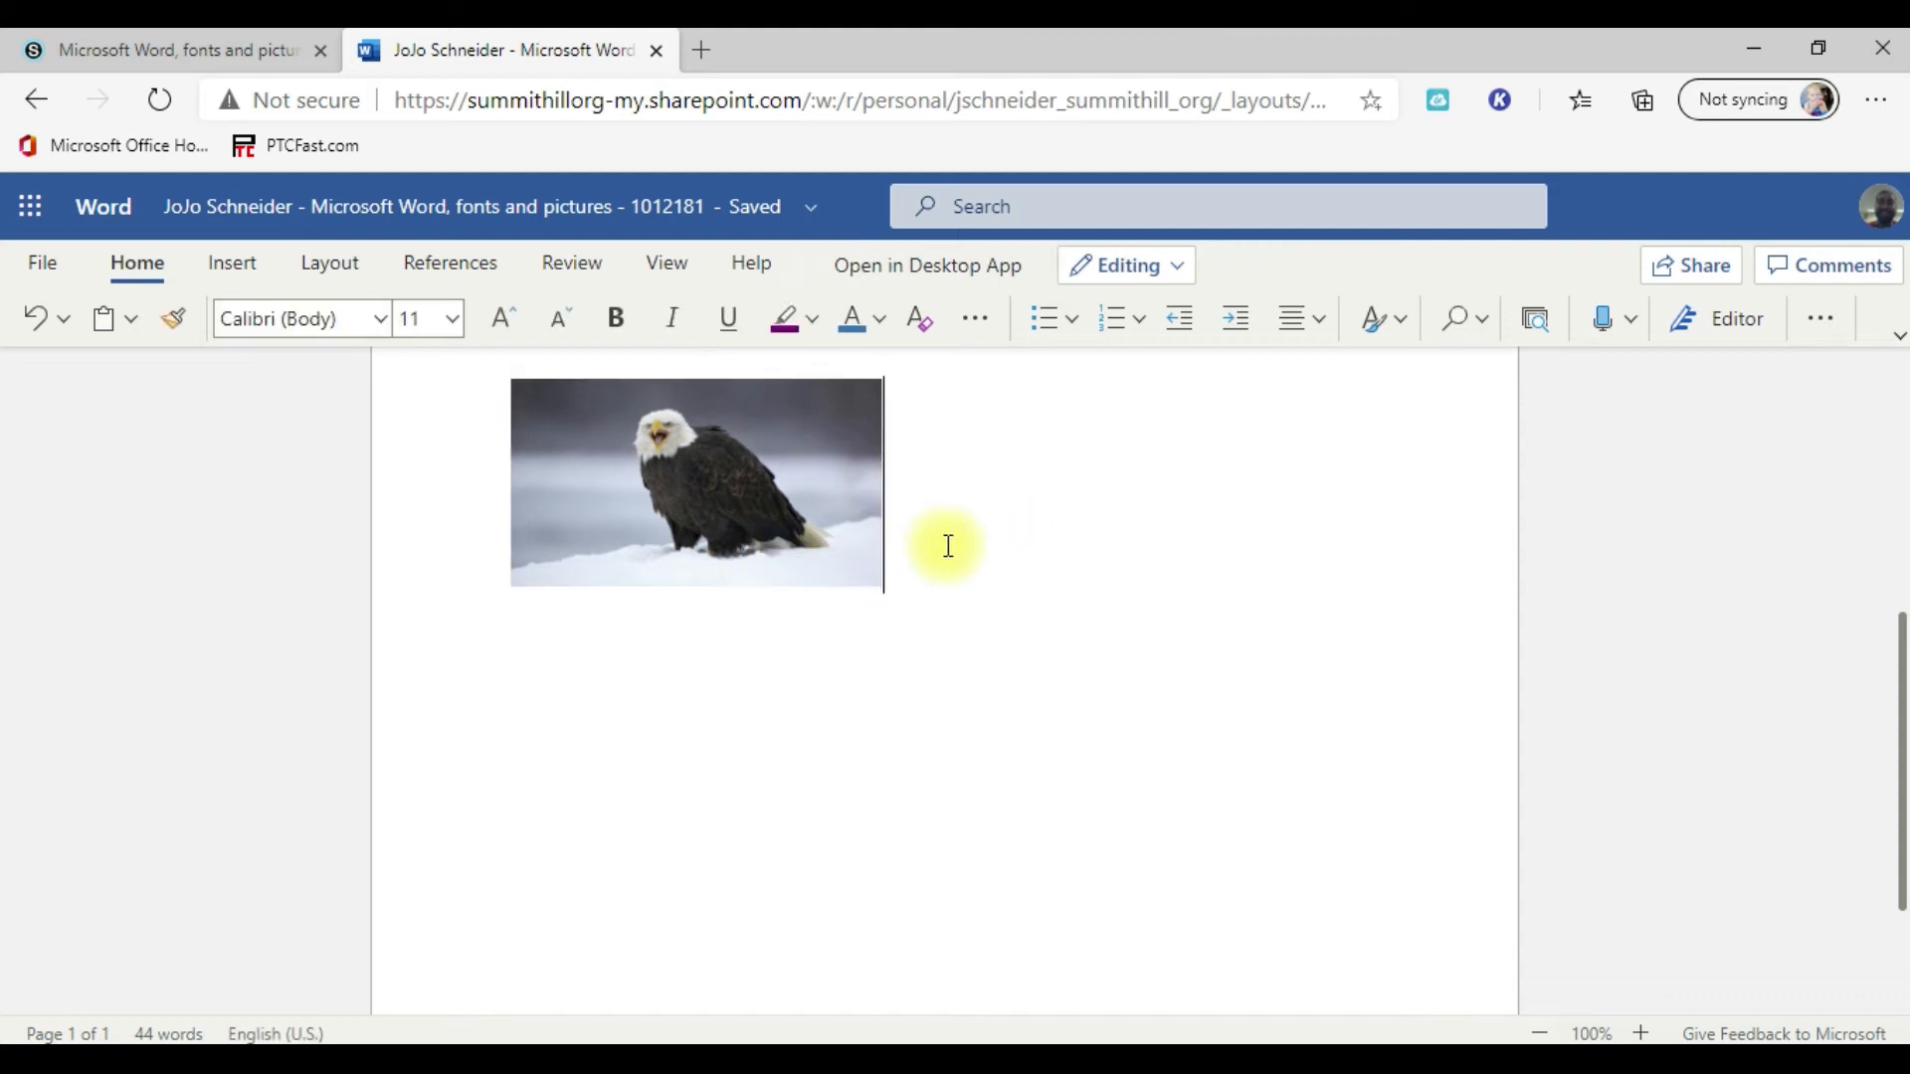
pyautogui.click(238, 265)
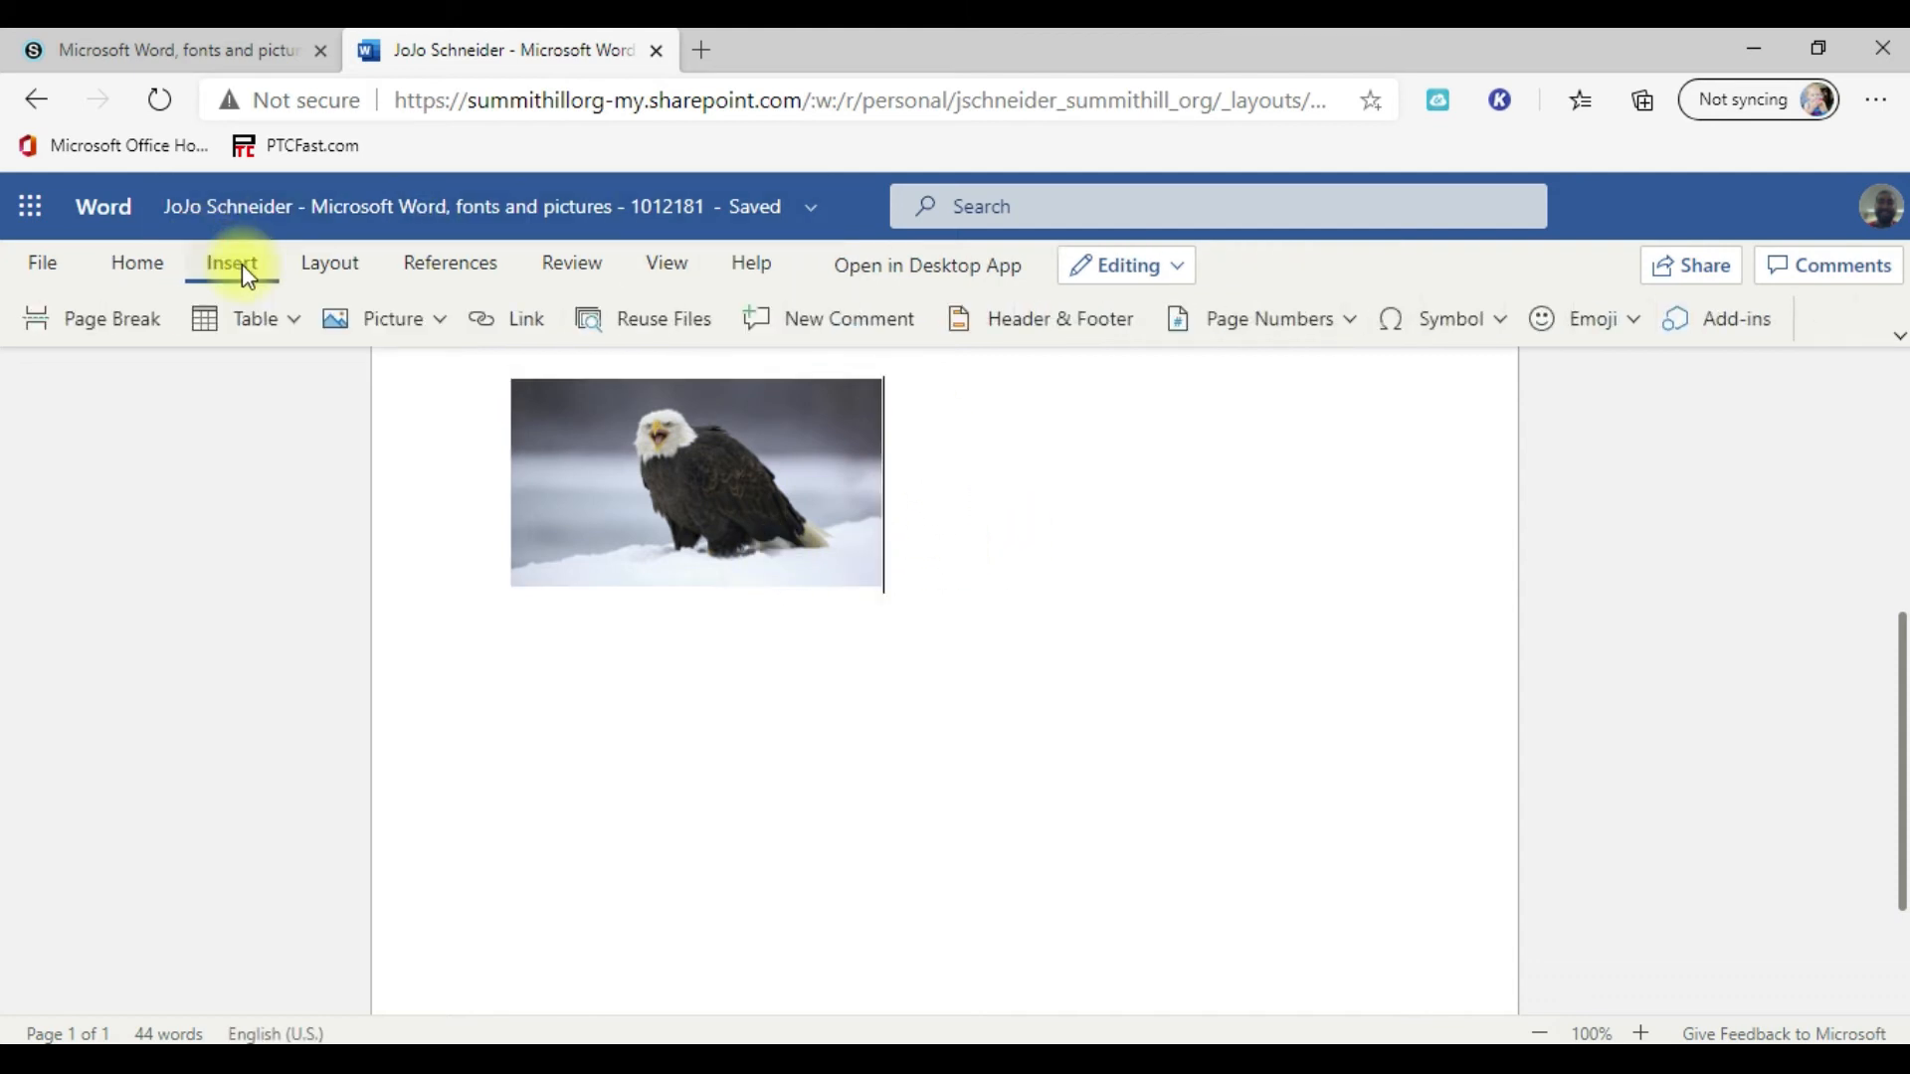
pyautogui.click(441, 338)
pyautogui.click(437, 533)
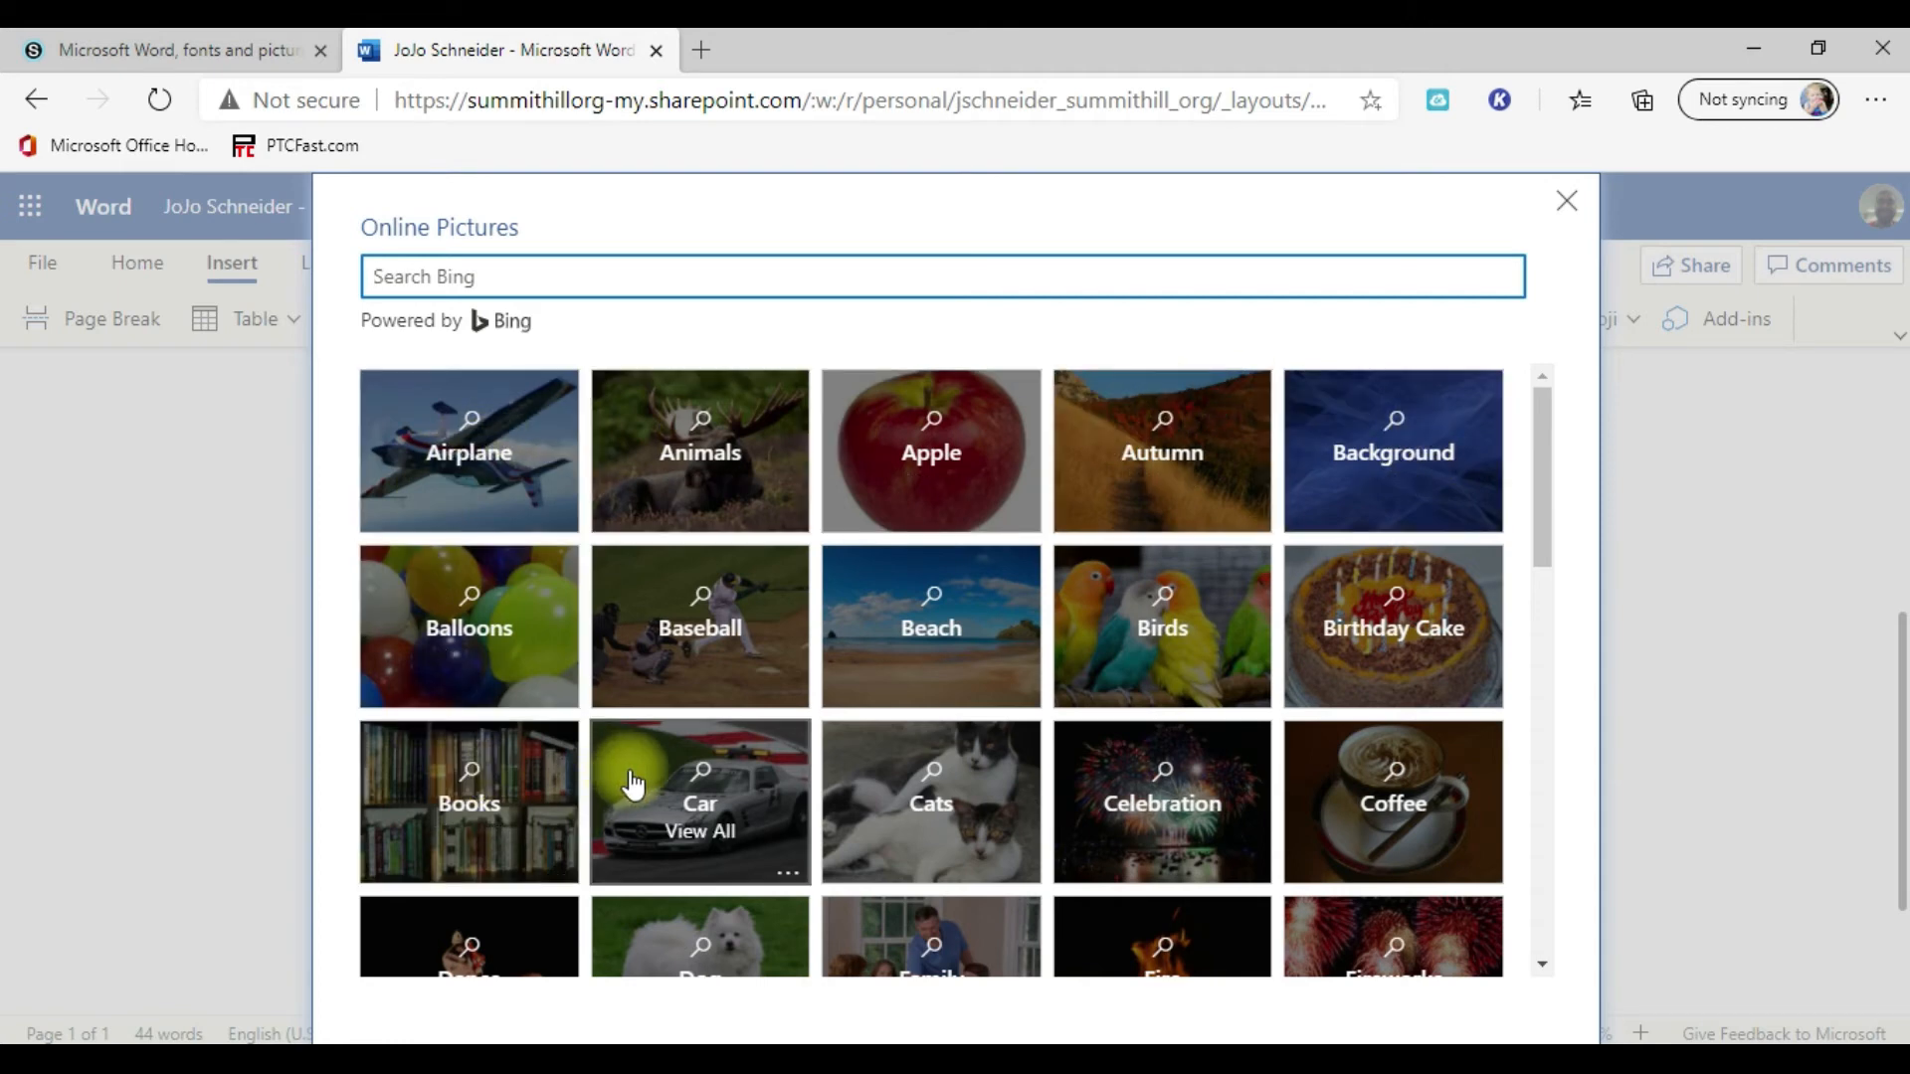
pyautogui.scroll(-1, 656, 782)
pyautogui.scroll(1, 854, 796)
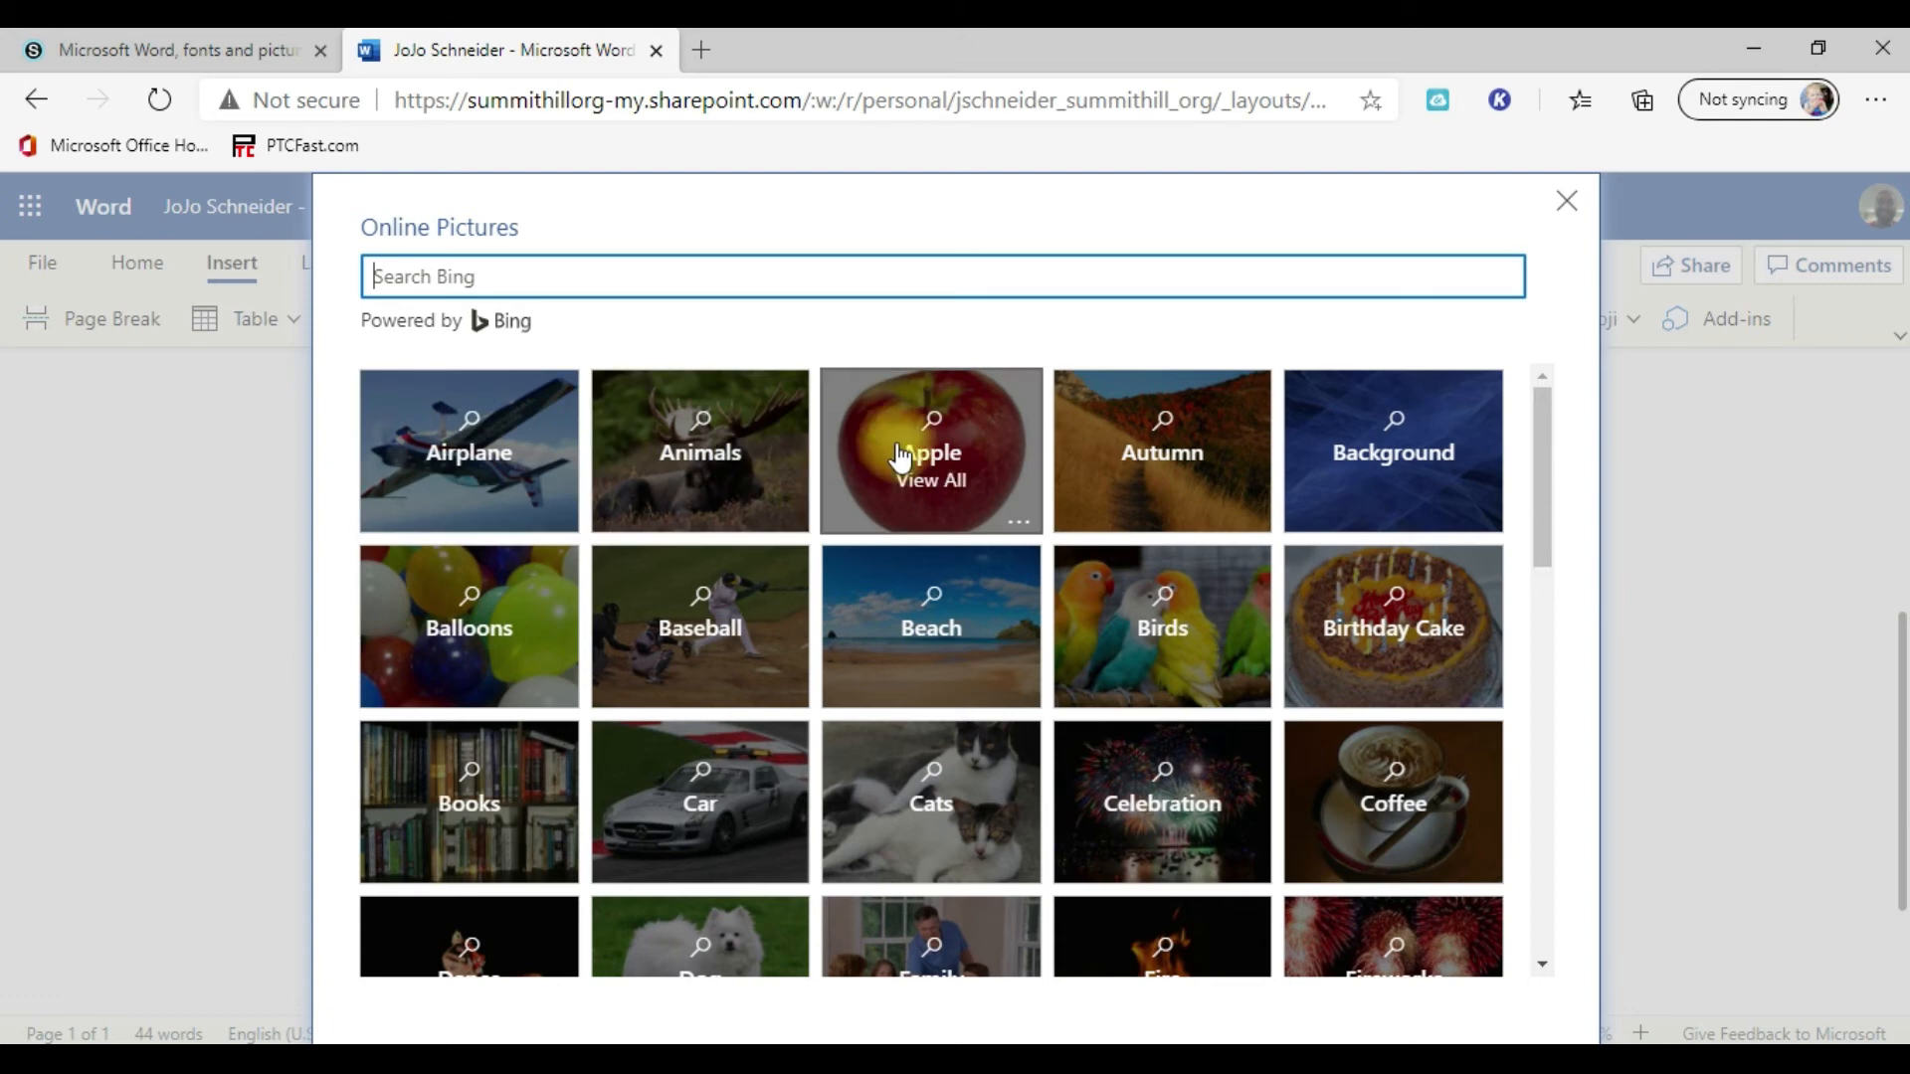
pyautogui.click(940, 457)
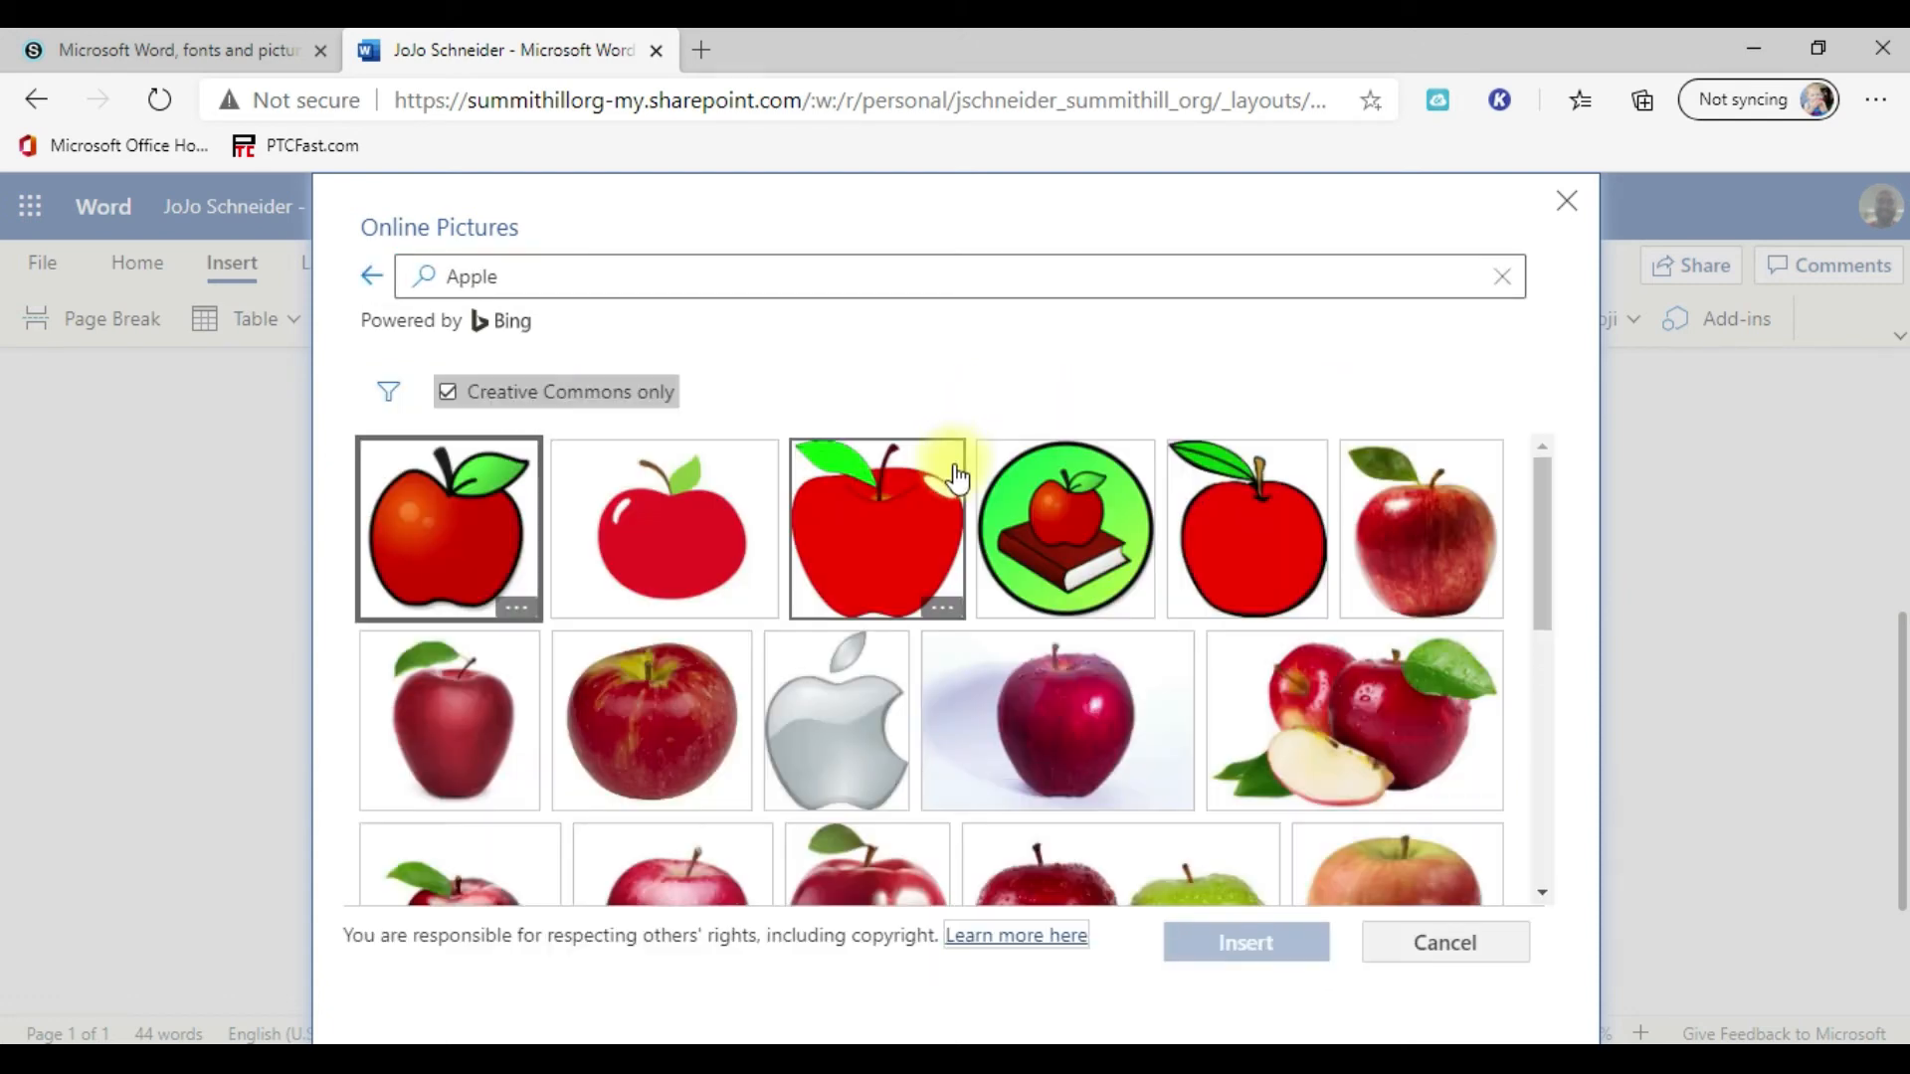
pyautogui.click(1354, 729)
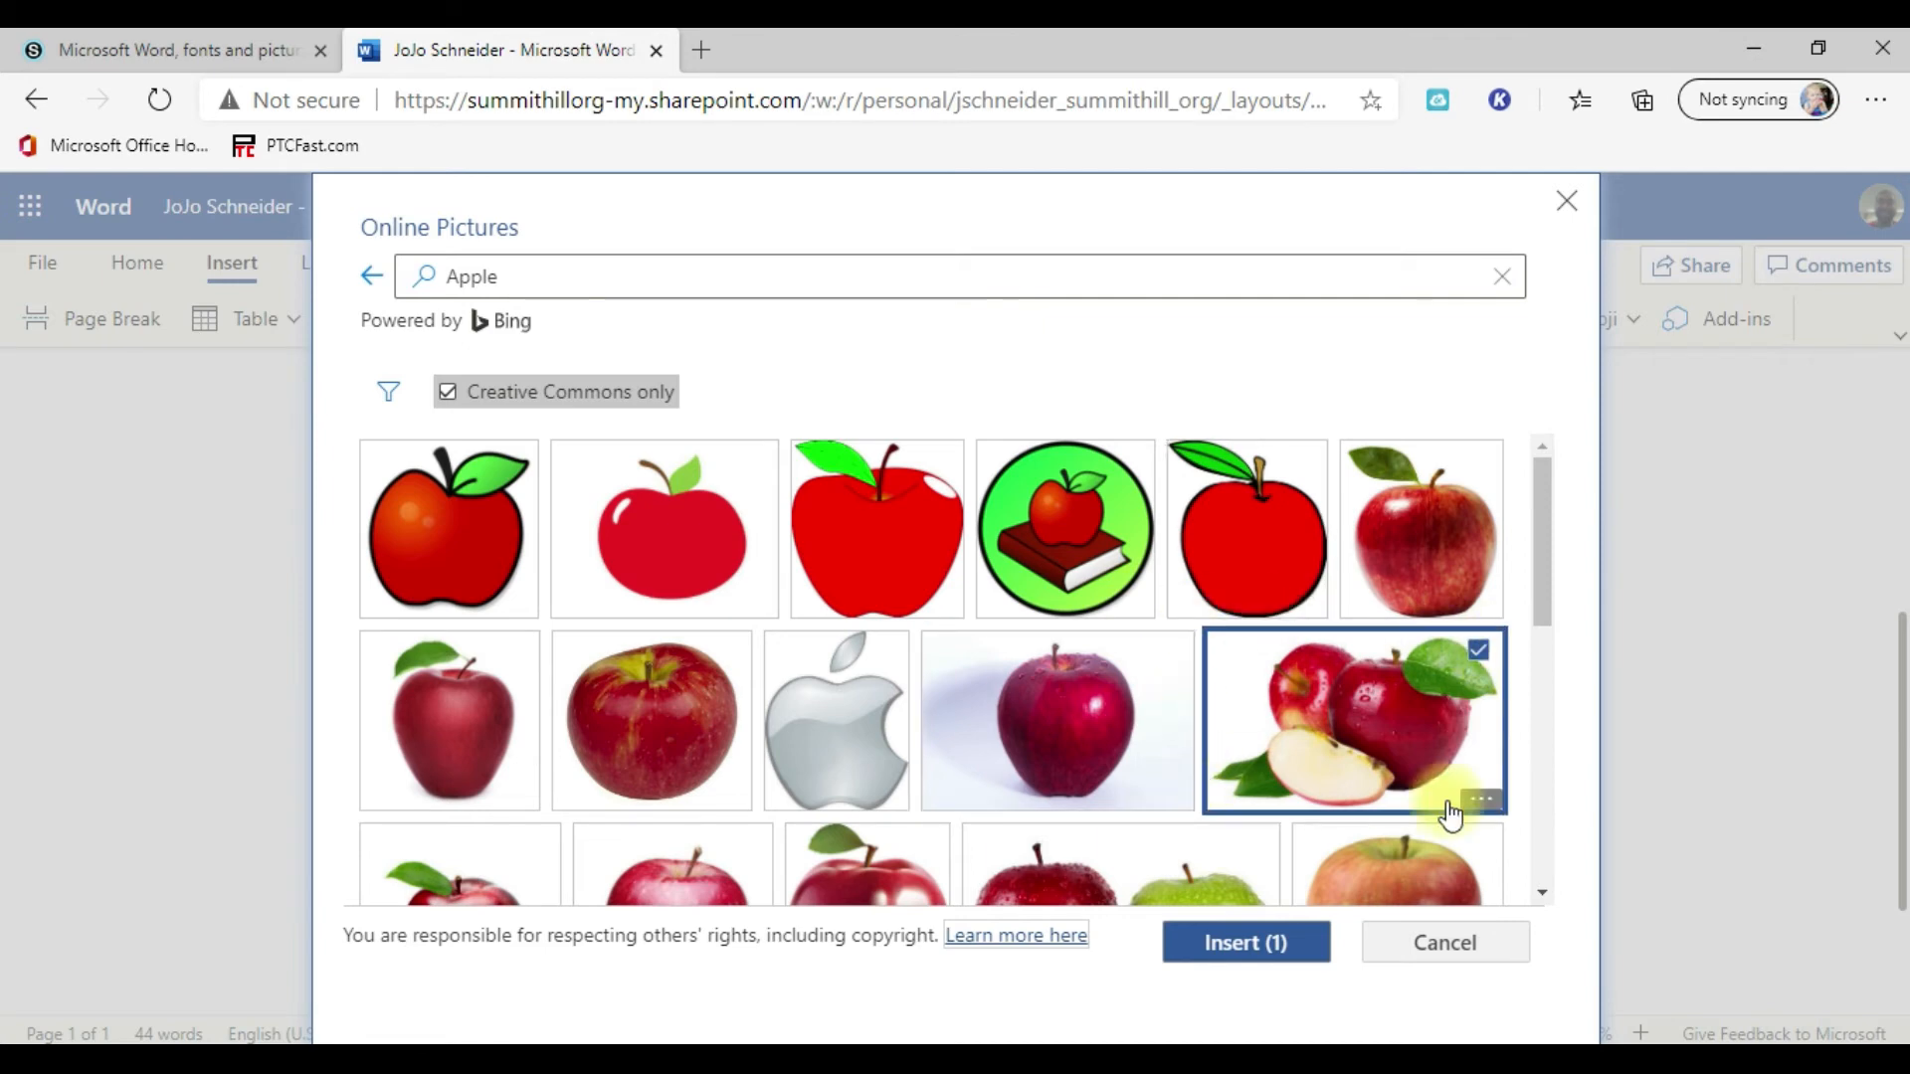
pyautogui.scroll(-2, 1377, 680)
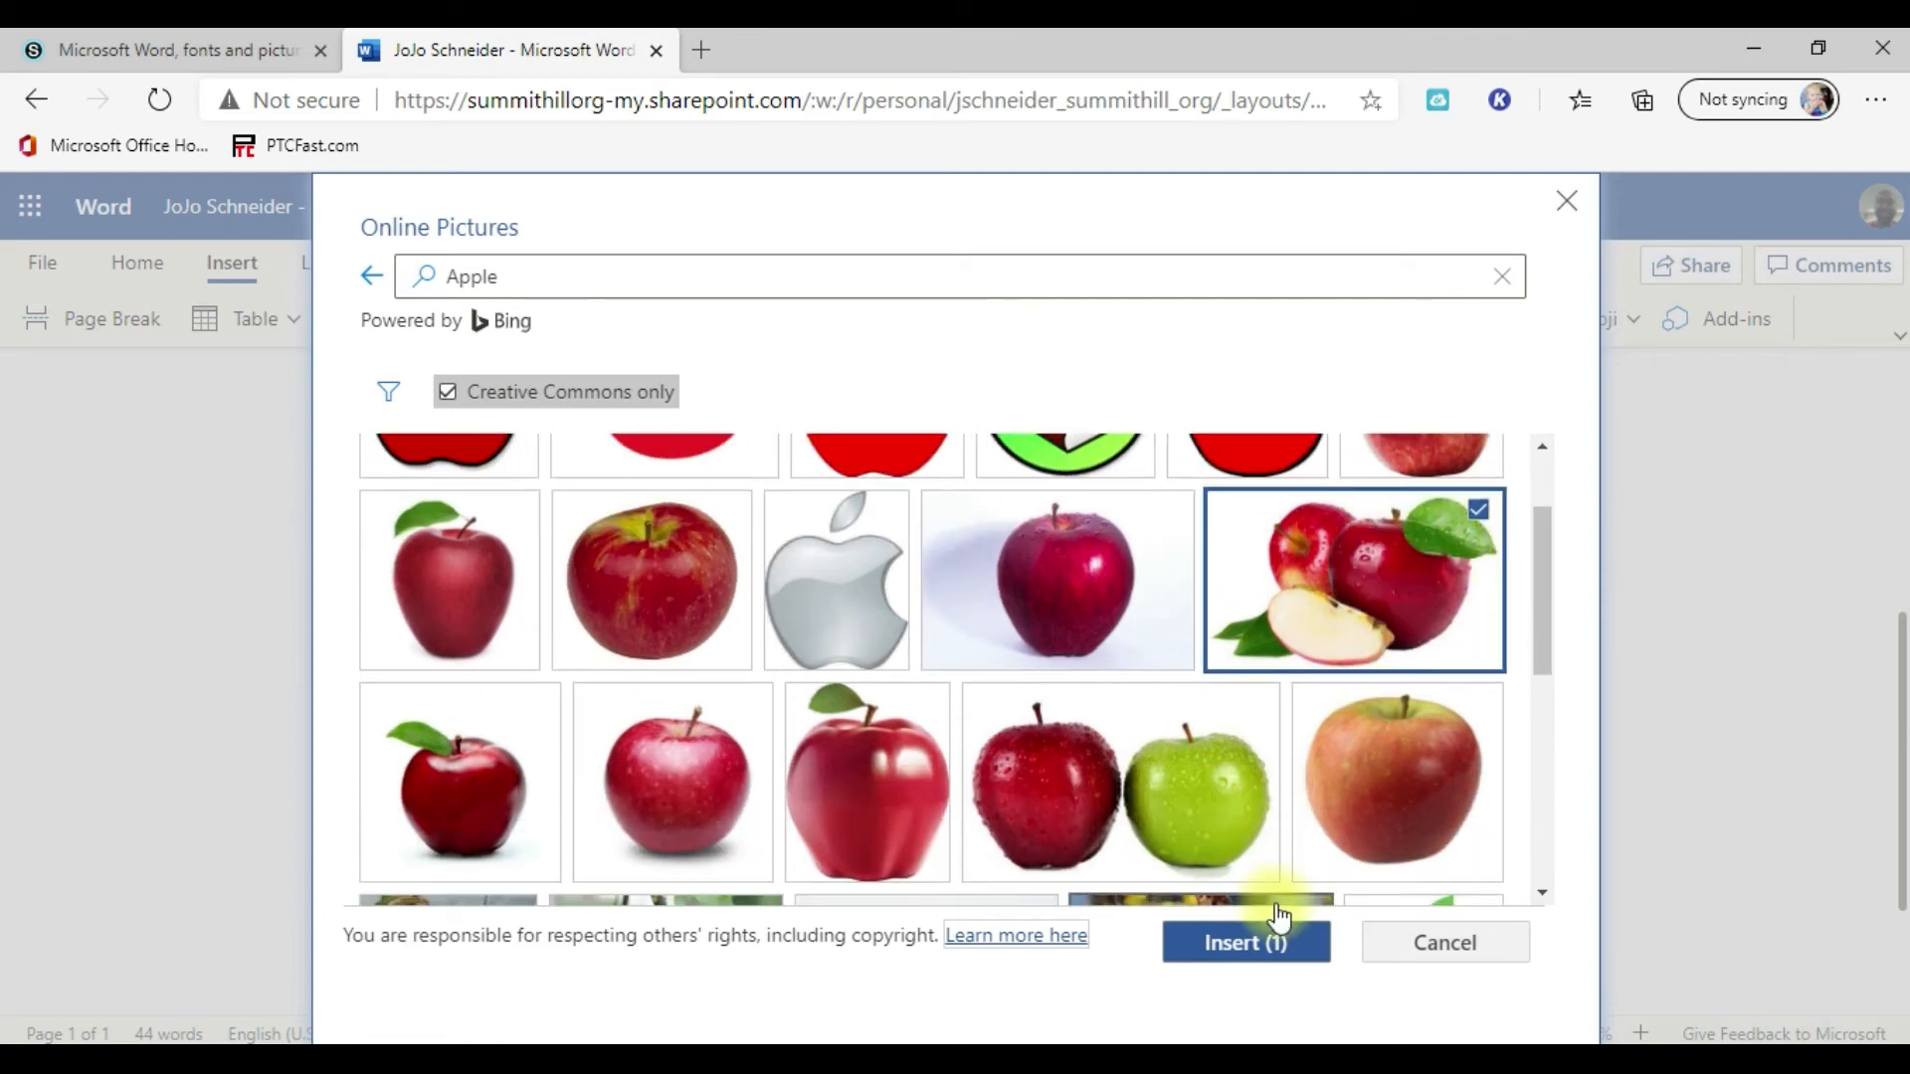
pyautogui.scroll(-2, 1250, 822)
pyautogui.click(1246, 955)
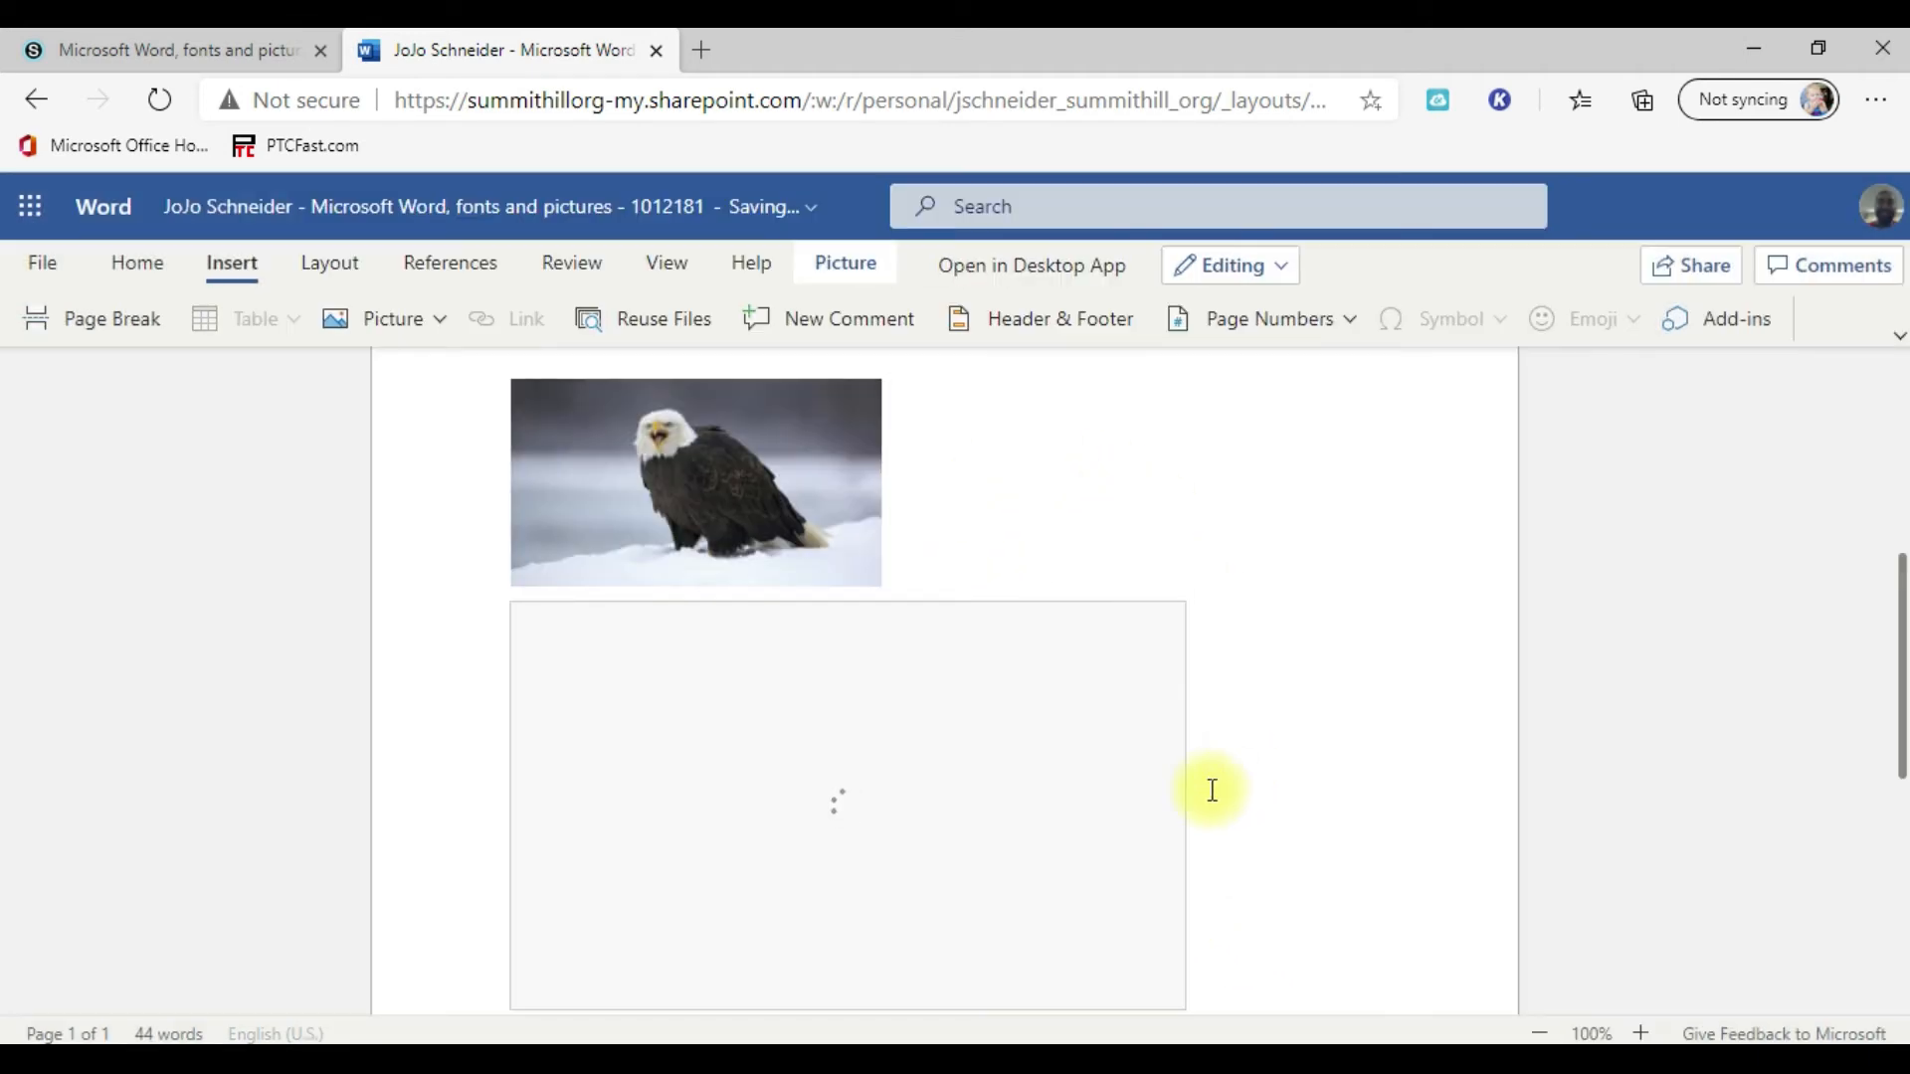
# Step: Shrink the apple picture proportionally to about 3.11" wide and 1.88" high so it fits beside the eagle
pyautogui.scroll(-2, 1070, 708)
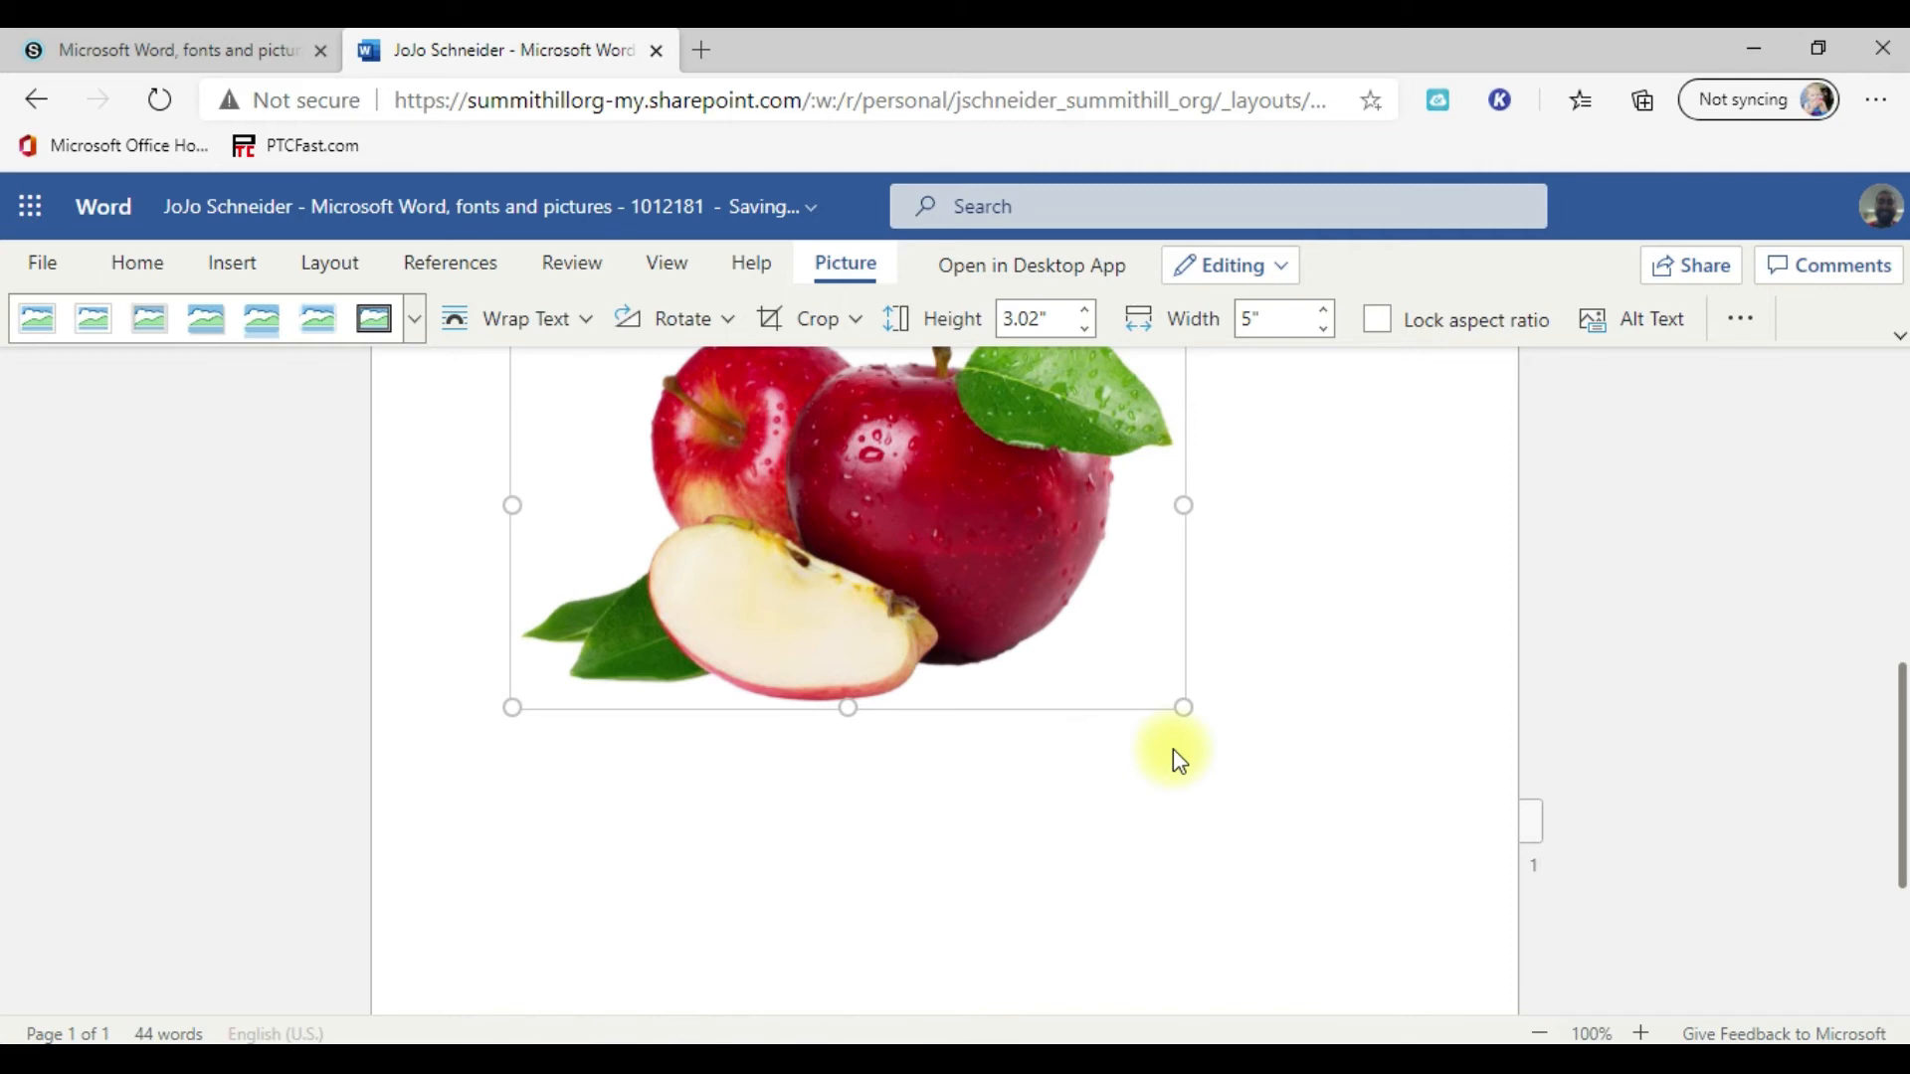
pyautogui.scroll(2, 1172, 749)
pyautogui.moveTo(1171, 506); pyautogui.dragTo(1035, 554)
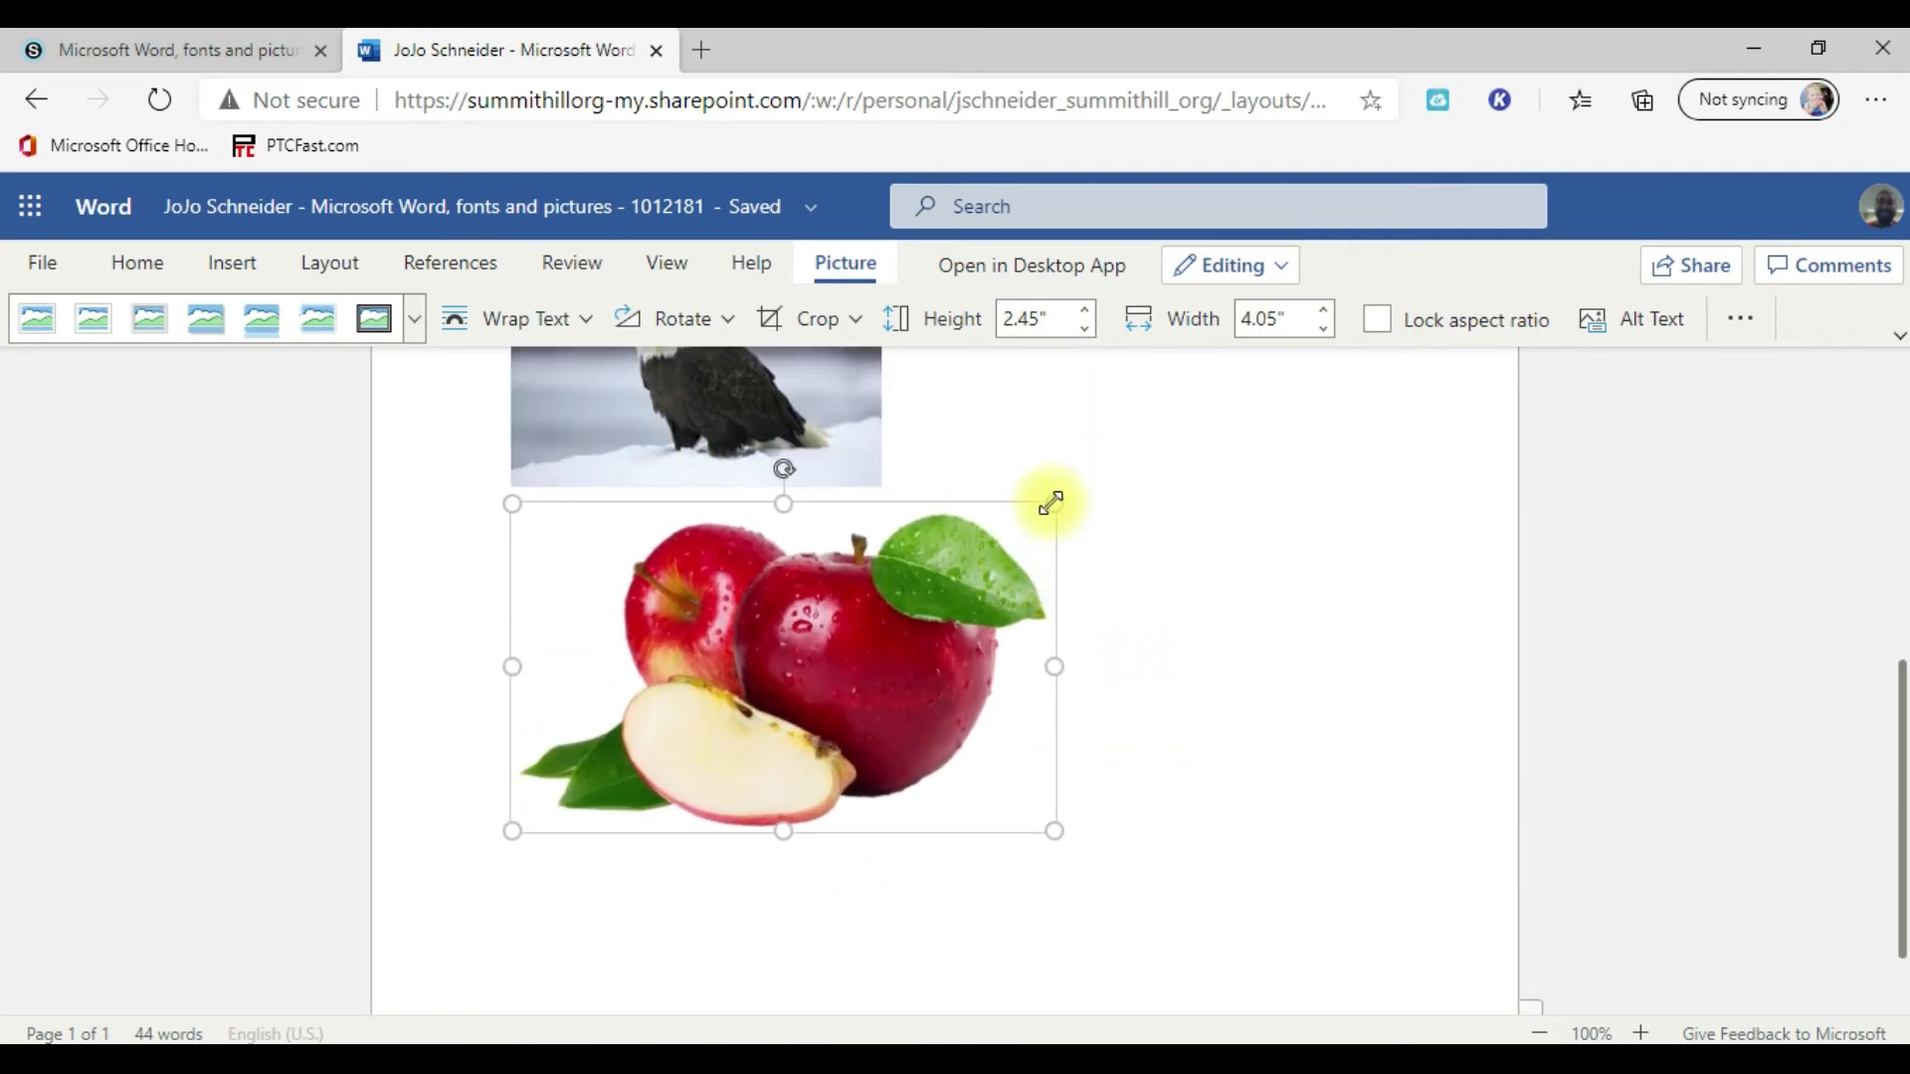
pyautogui.moveTo(1048, 503); pyautogui.dragTo(930, 548)
pyautogui.scroll(3, 1117, 647)
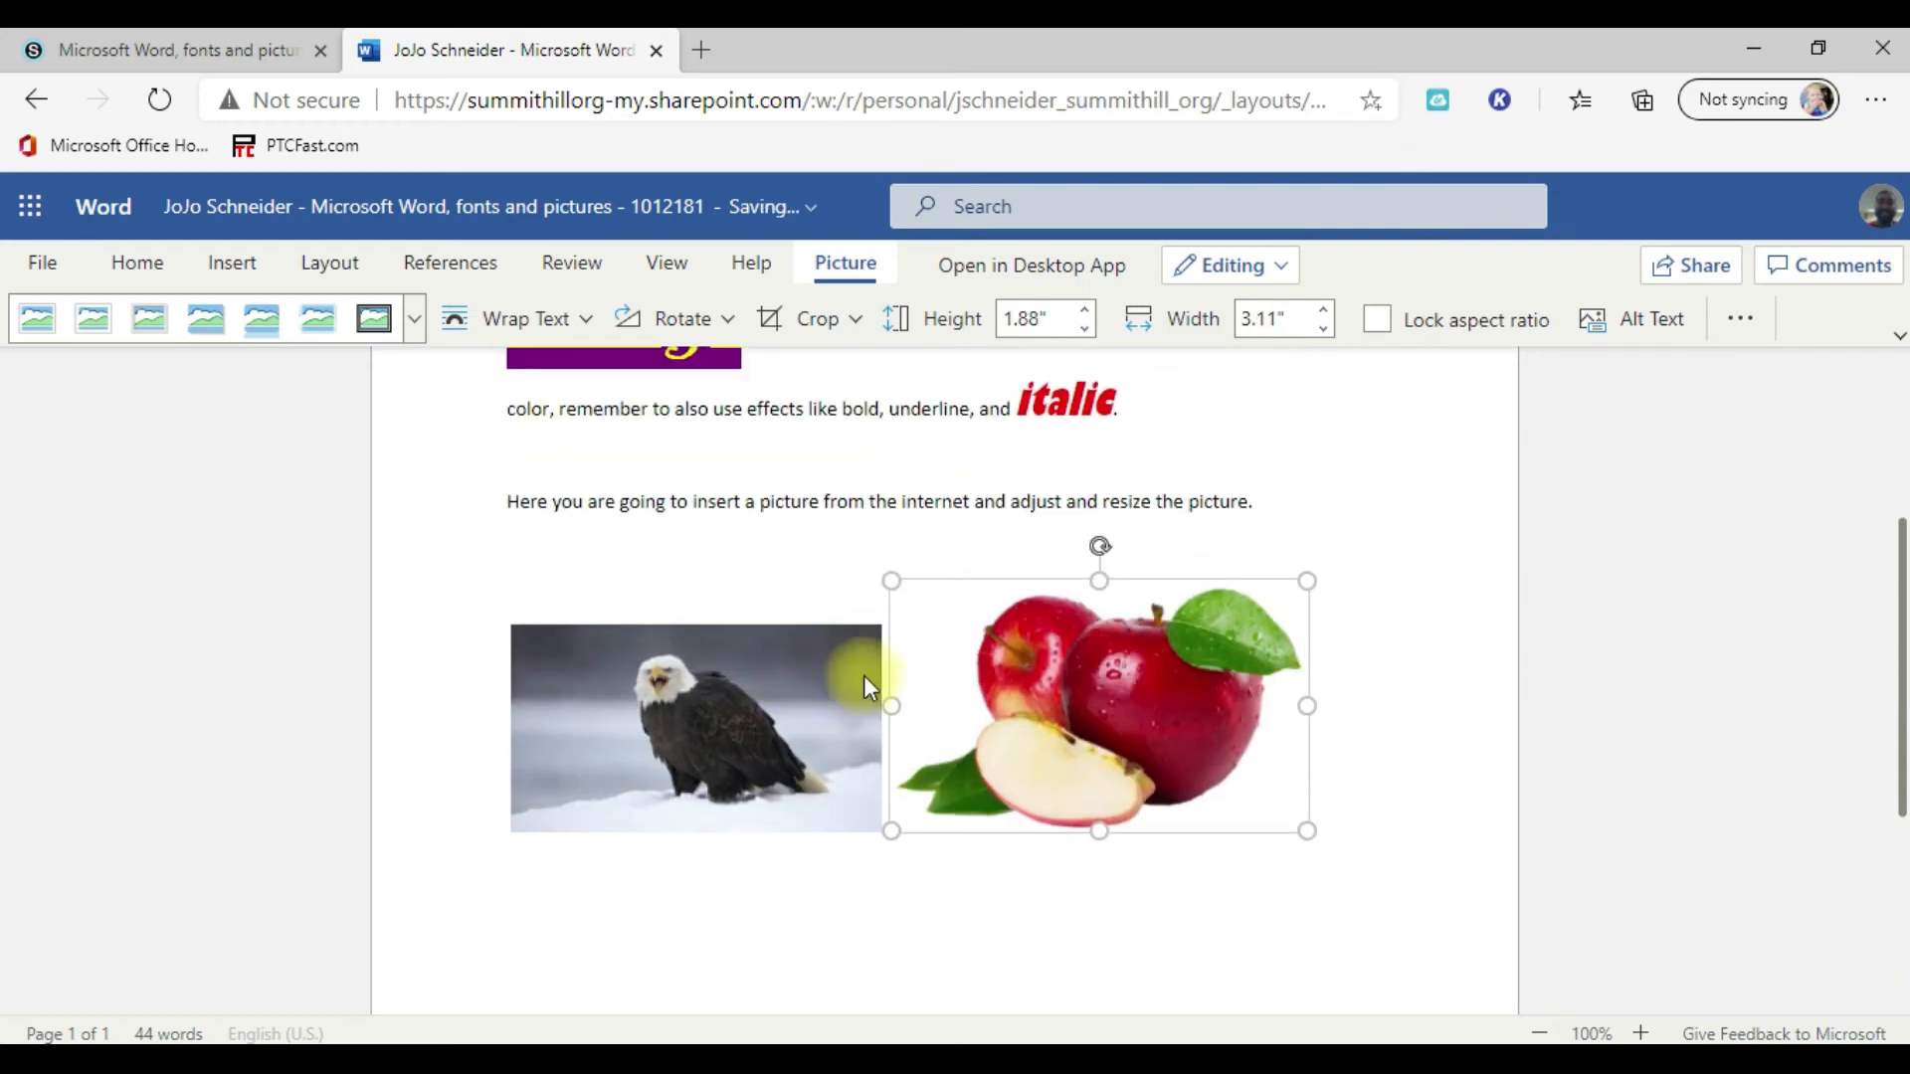
pyautogui.scroll(-1, 1174, 687)
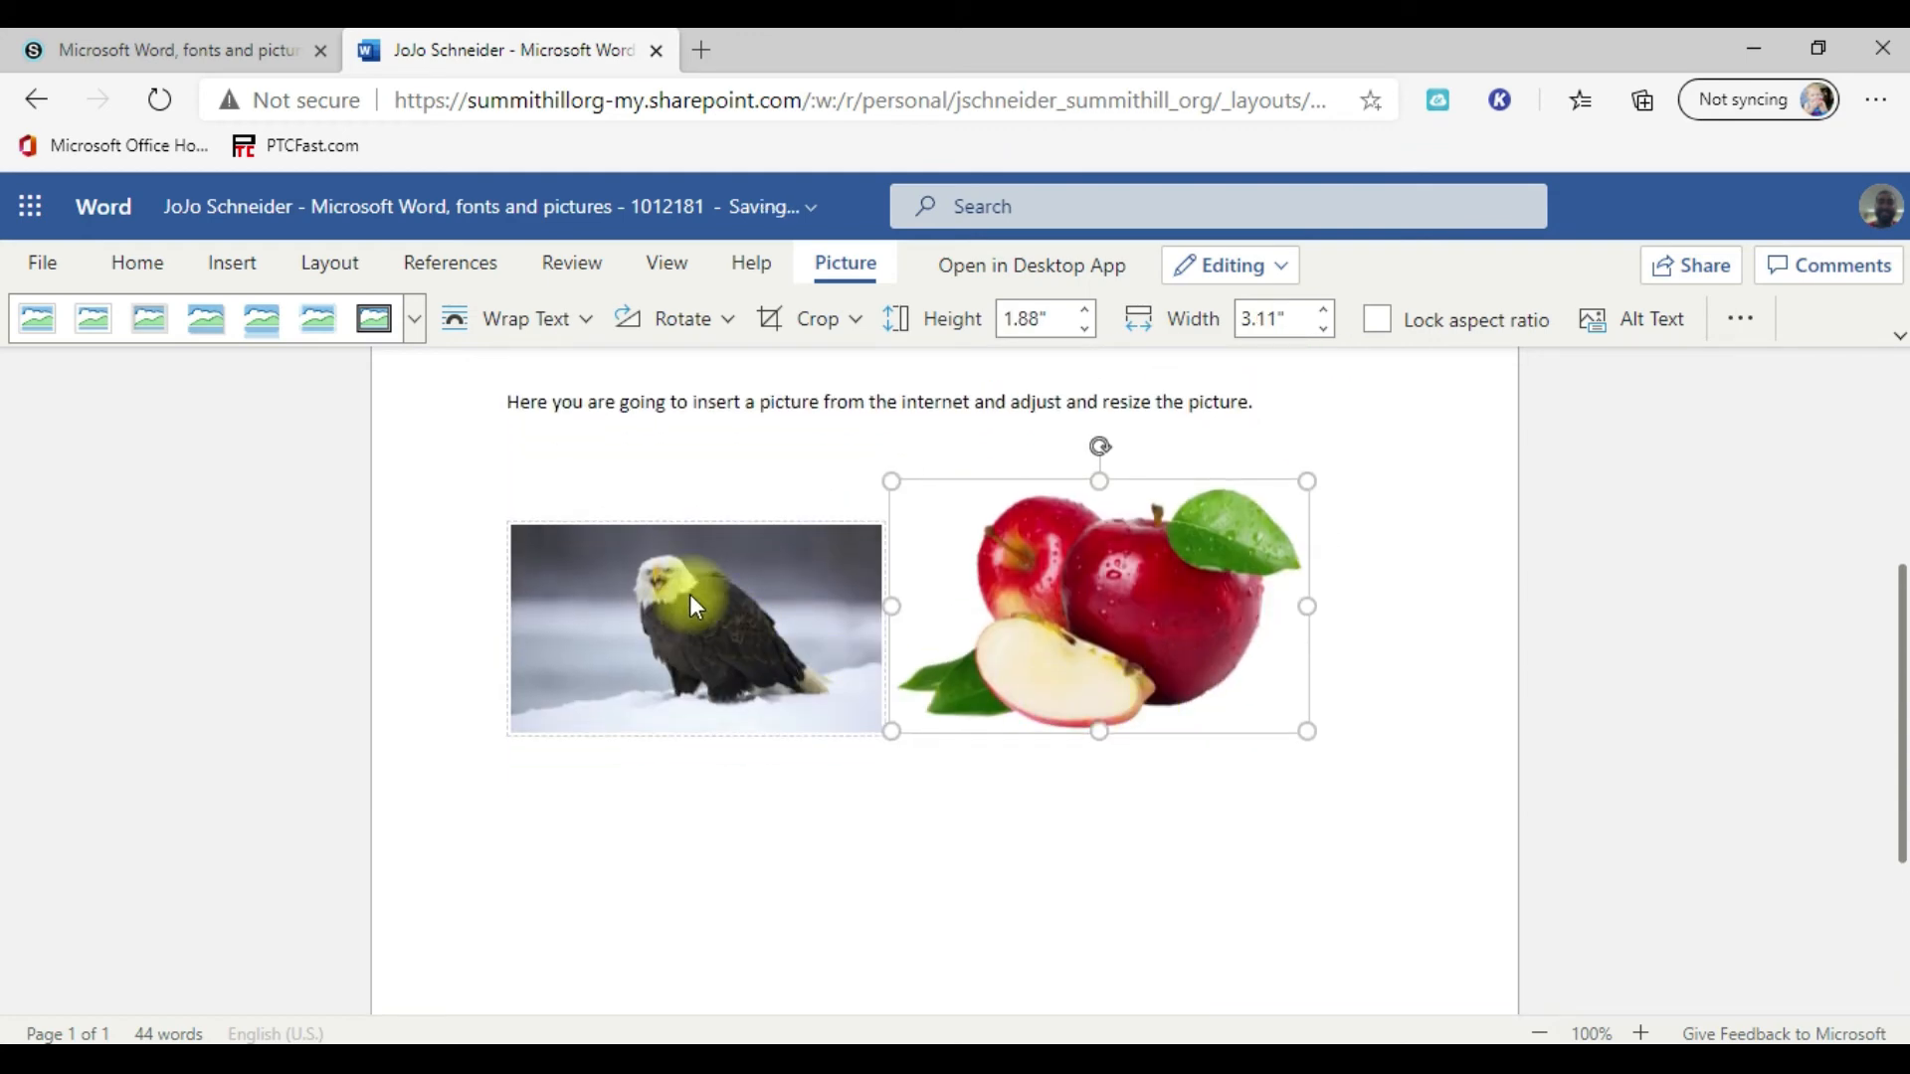
# Step: Insert the stadium picture from Bing's Baseball category below the eagle and shrink it proportionally to about 2.82" wide and 2.11" high
pyautogui.click(1365, 693)
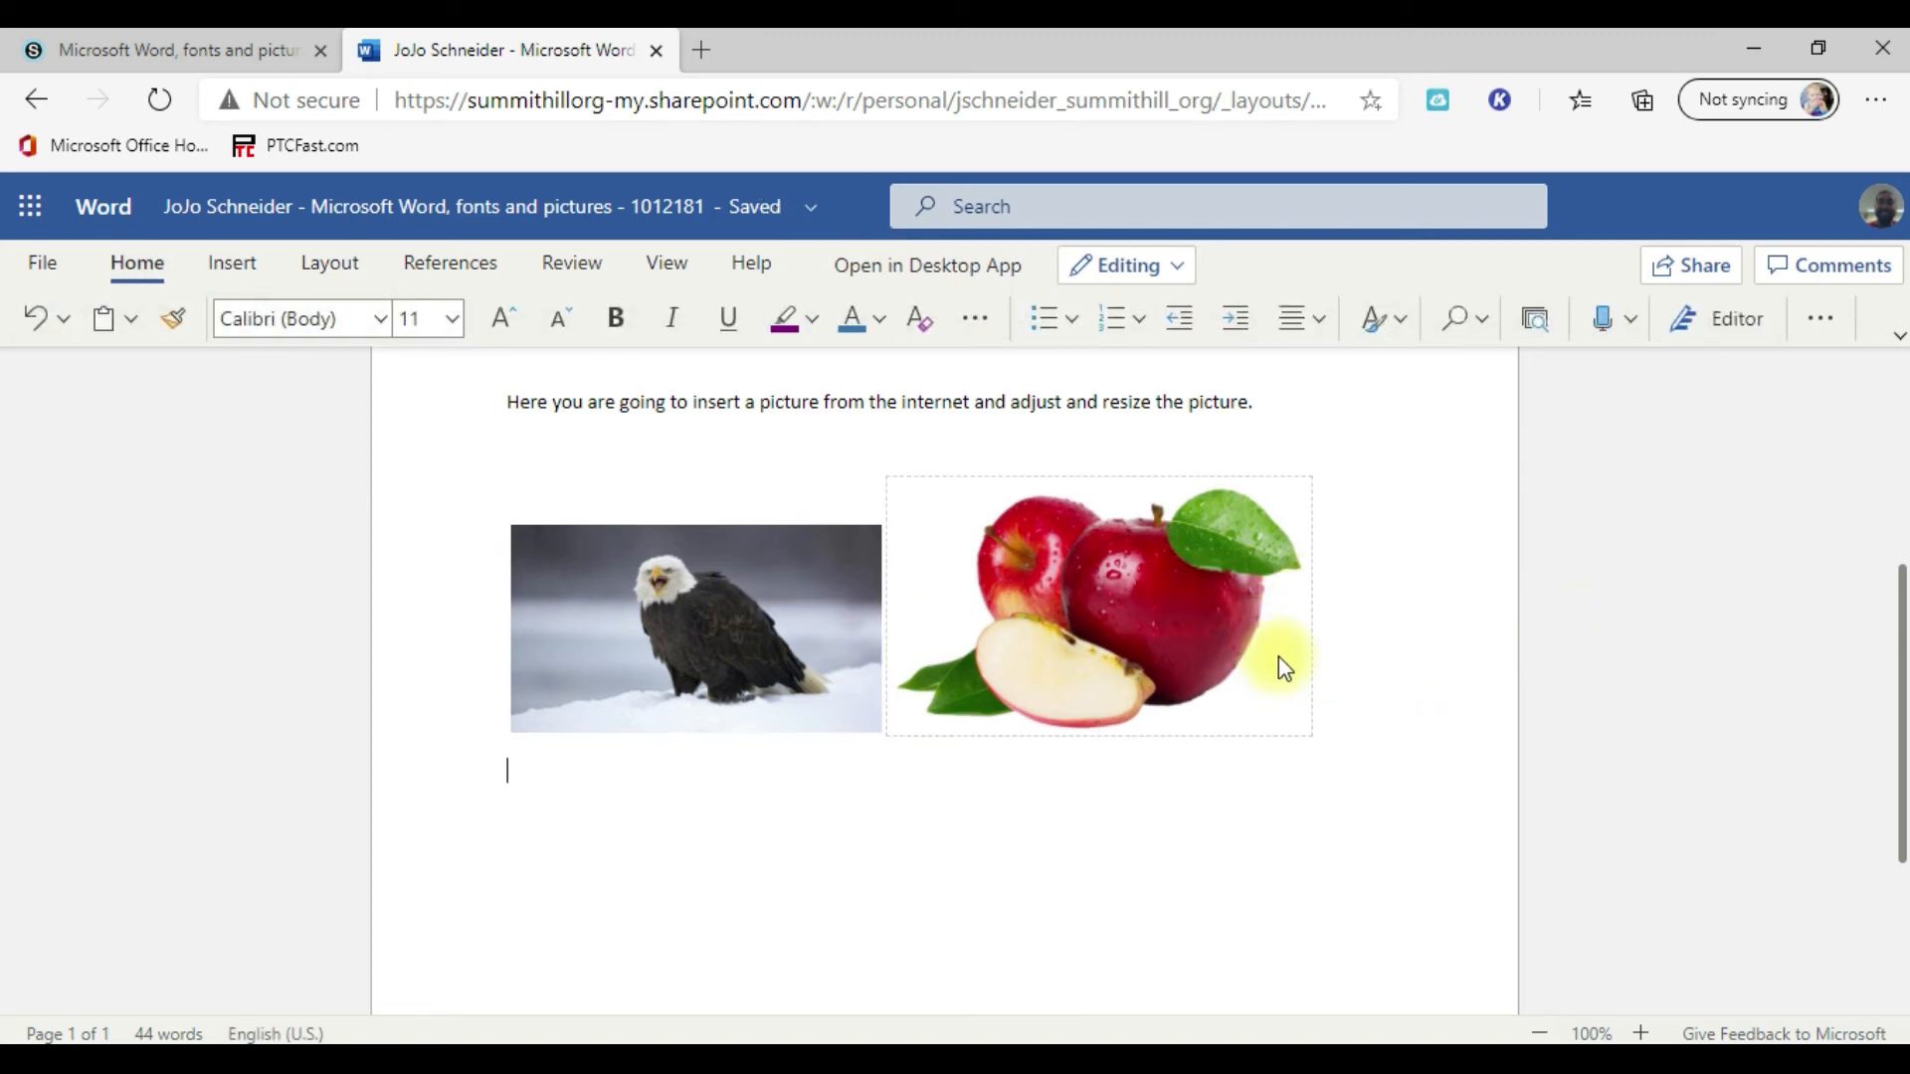
pyautogui.scroll(-3, 1293, 671)
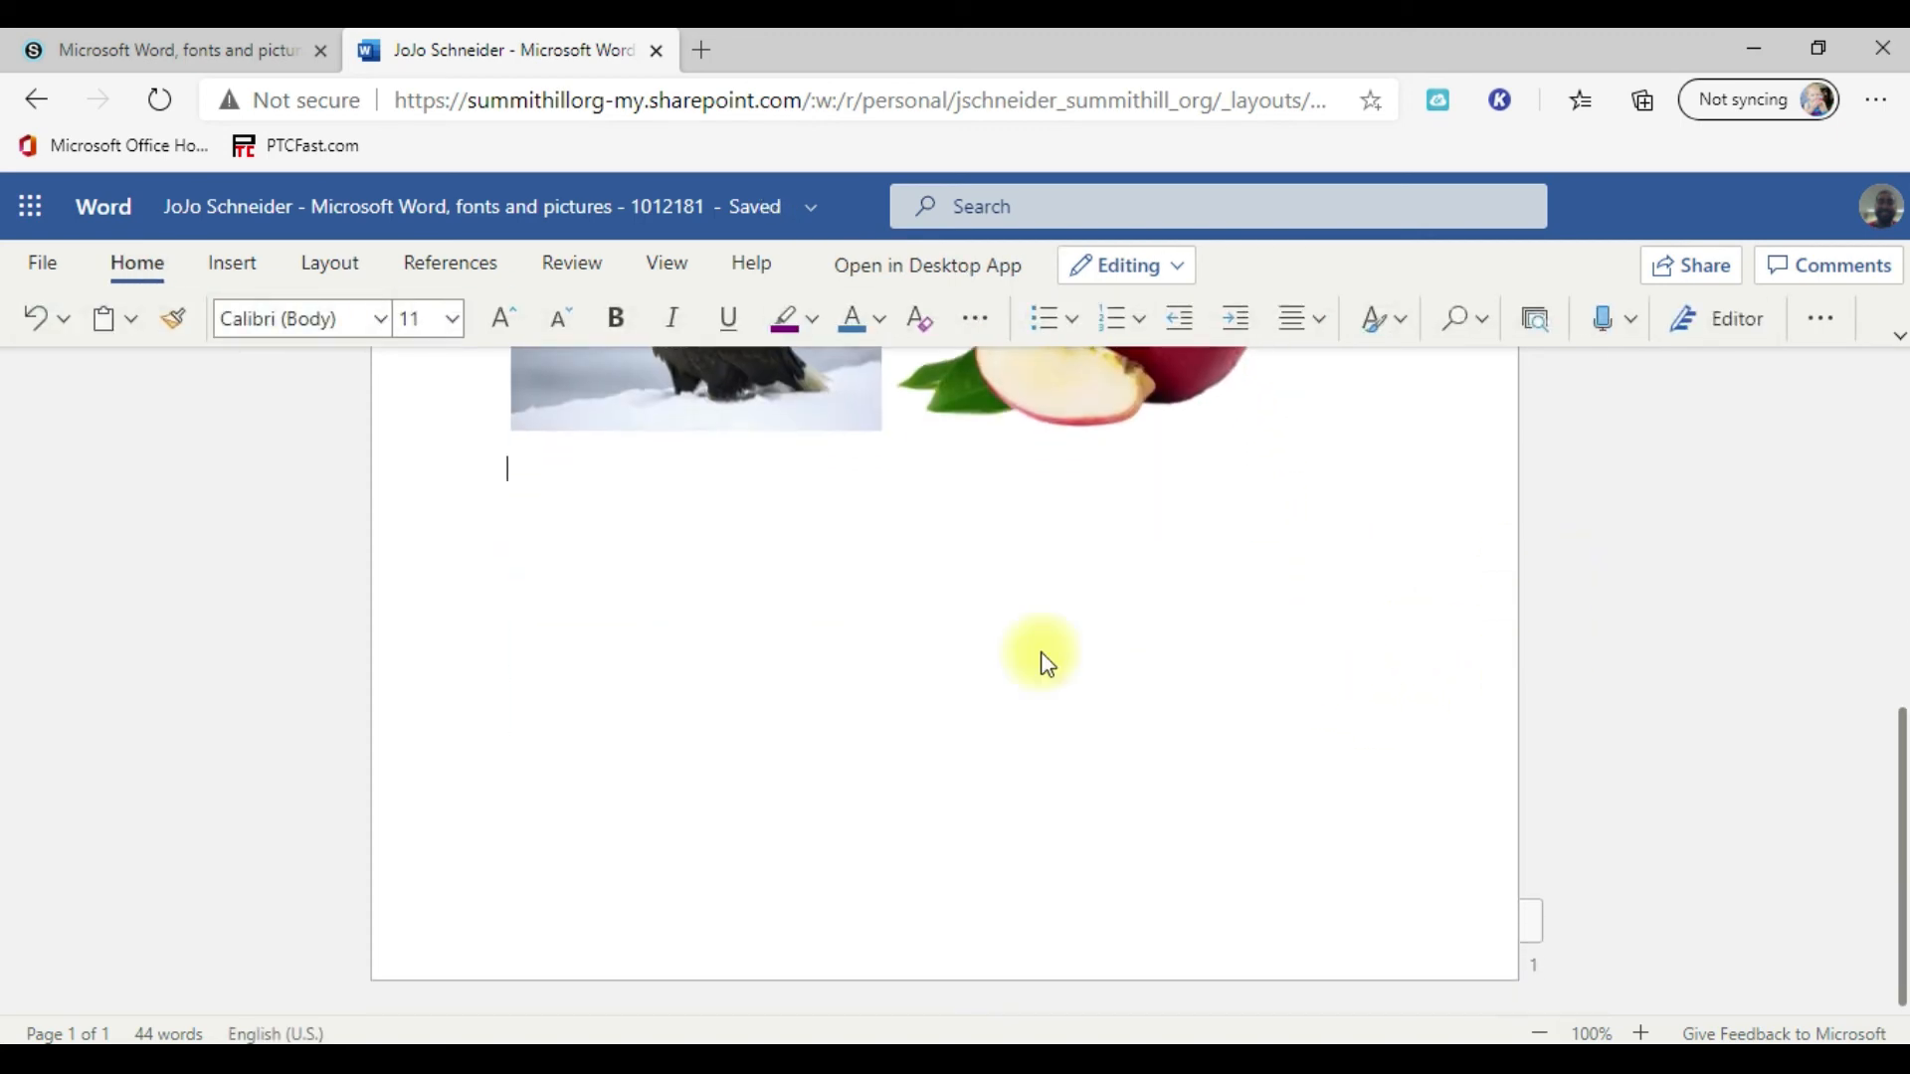
pyautogui.click(235, 264)
pyautogui.click(435, 326)
pyautogui.click(433, 518)
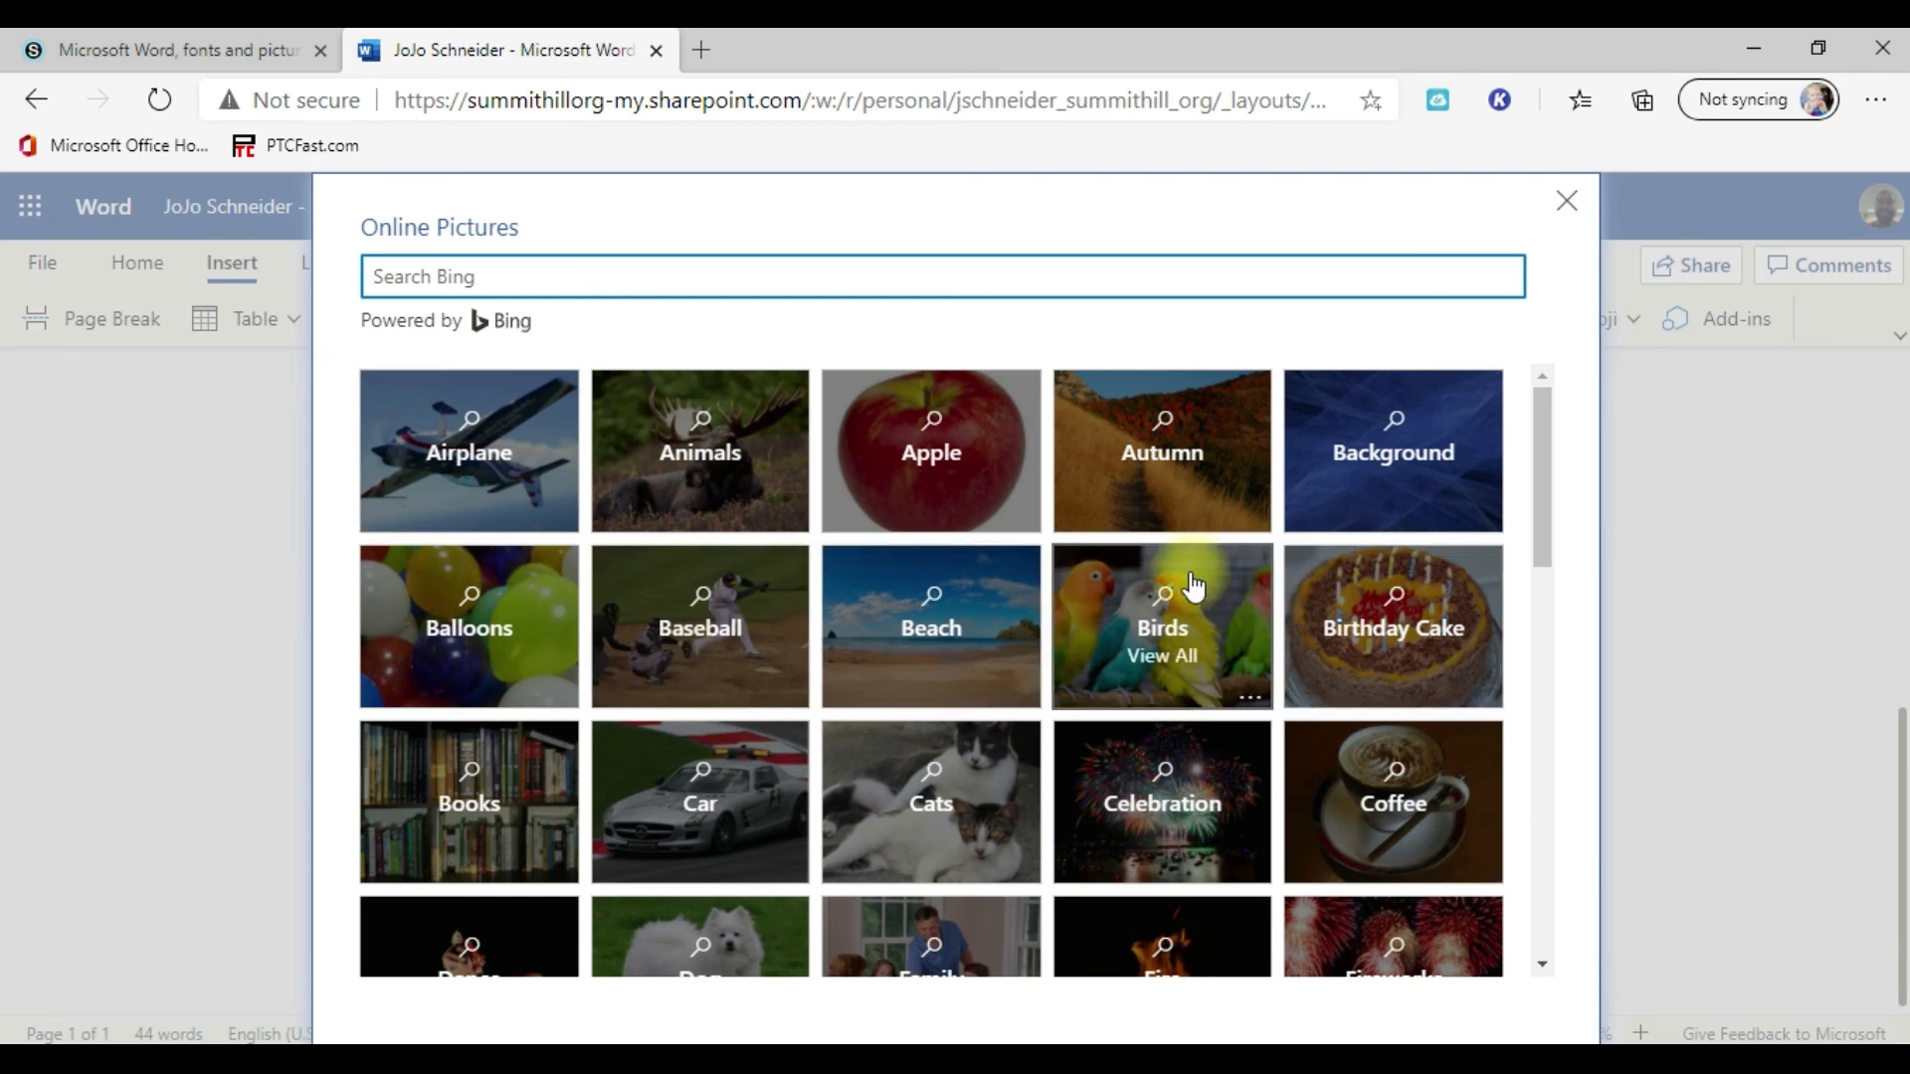
pyautogui.click(722, 611)
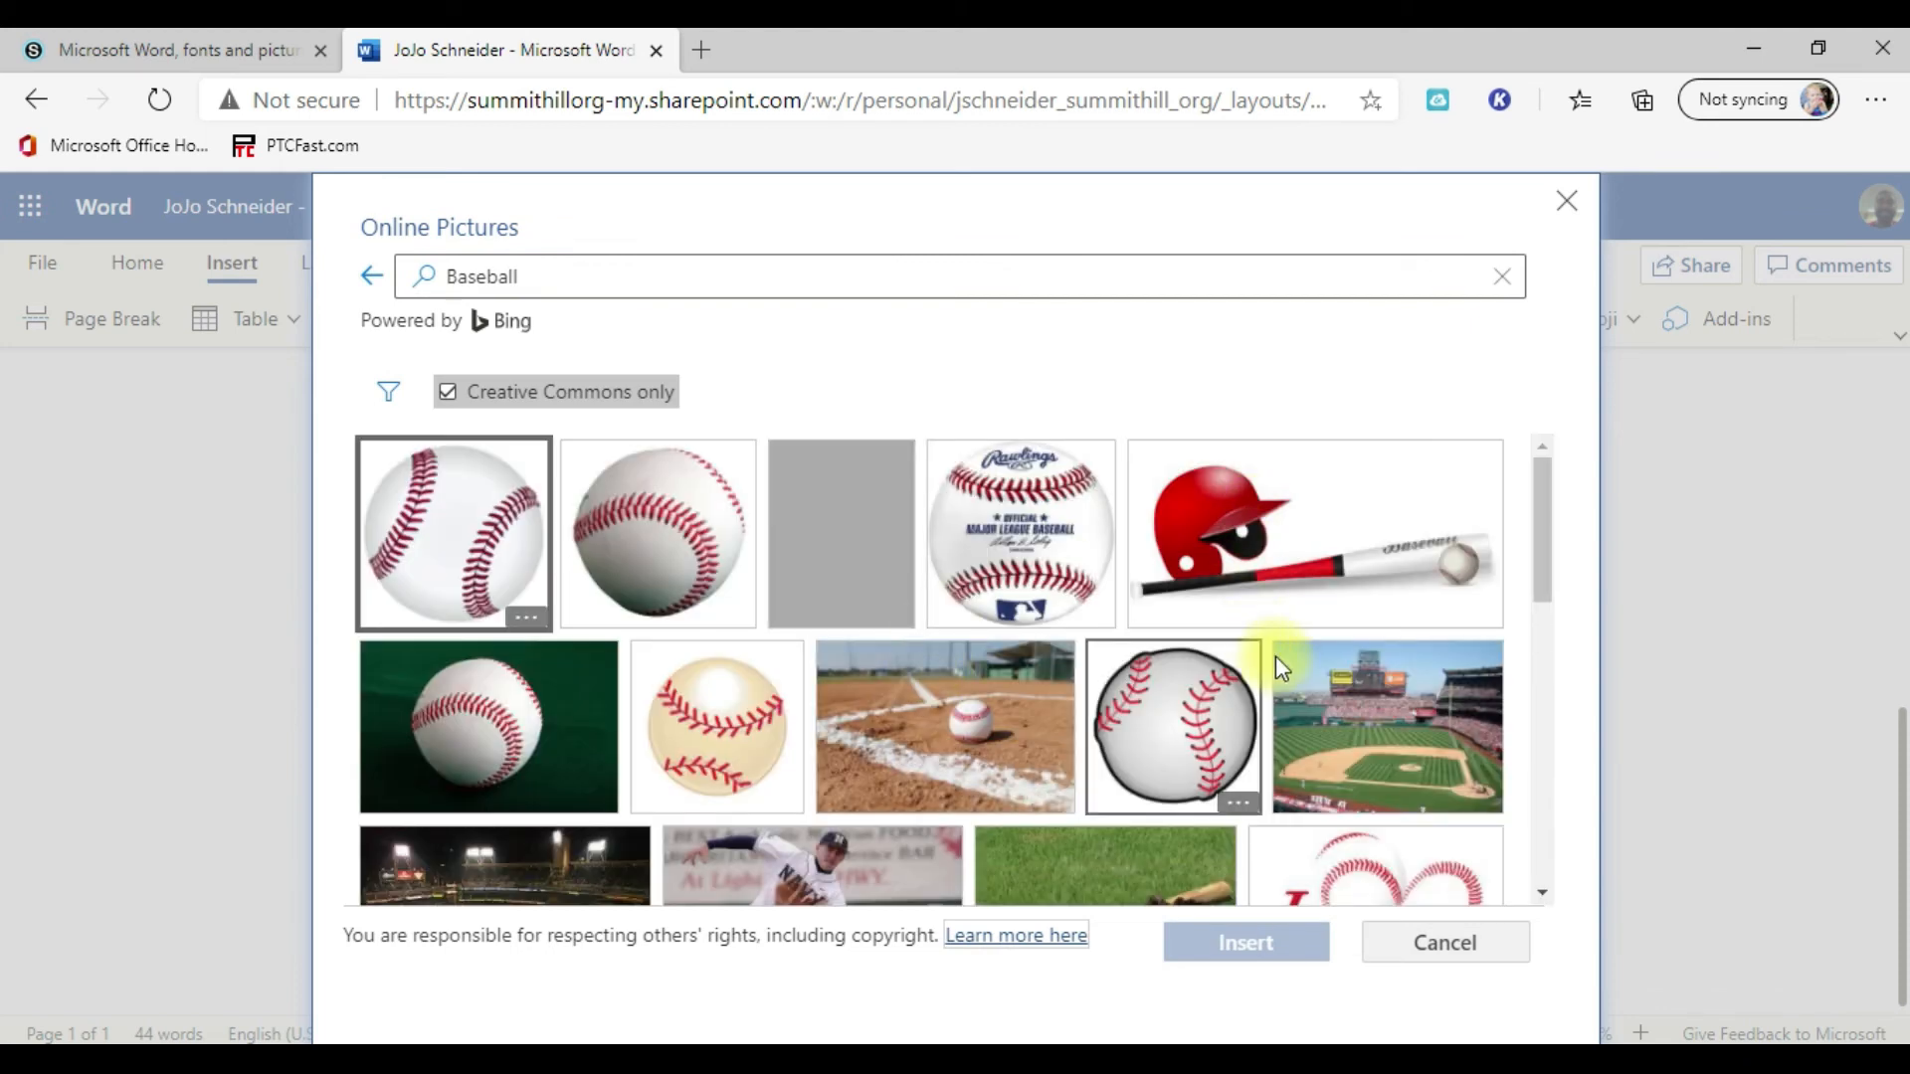
pyautogui.click(1281, 658)
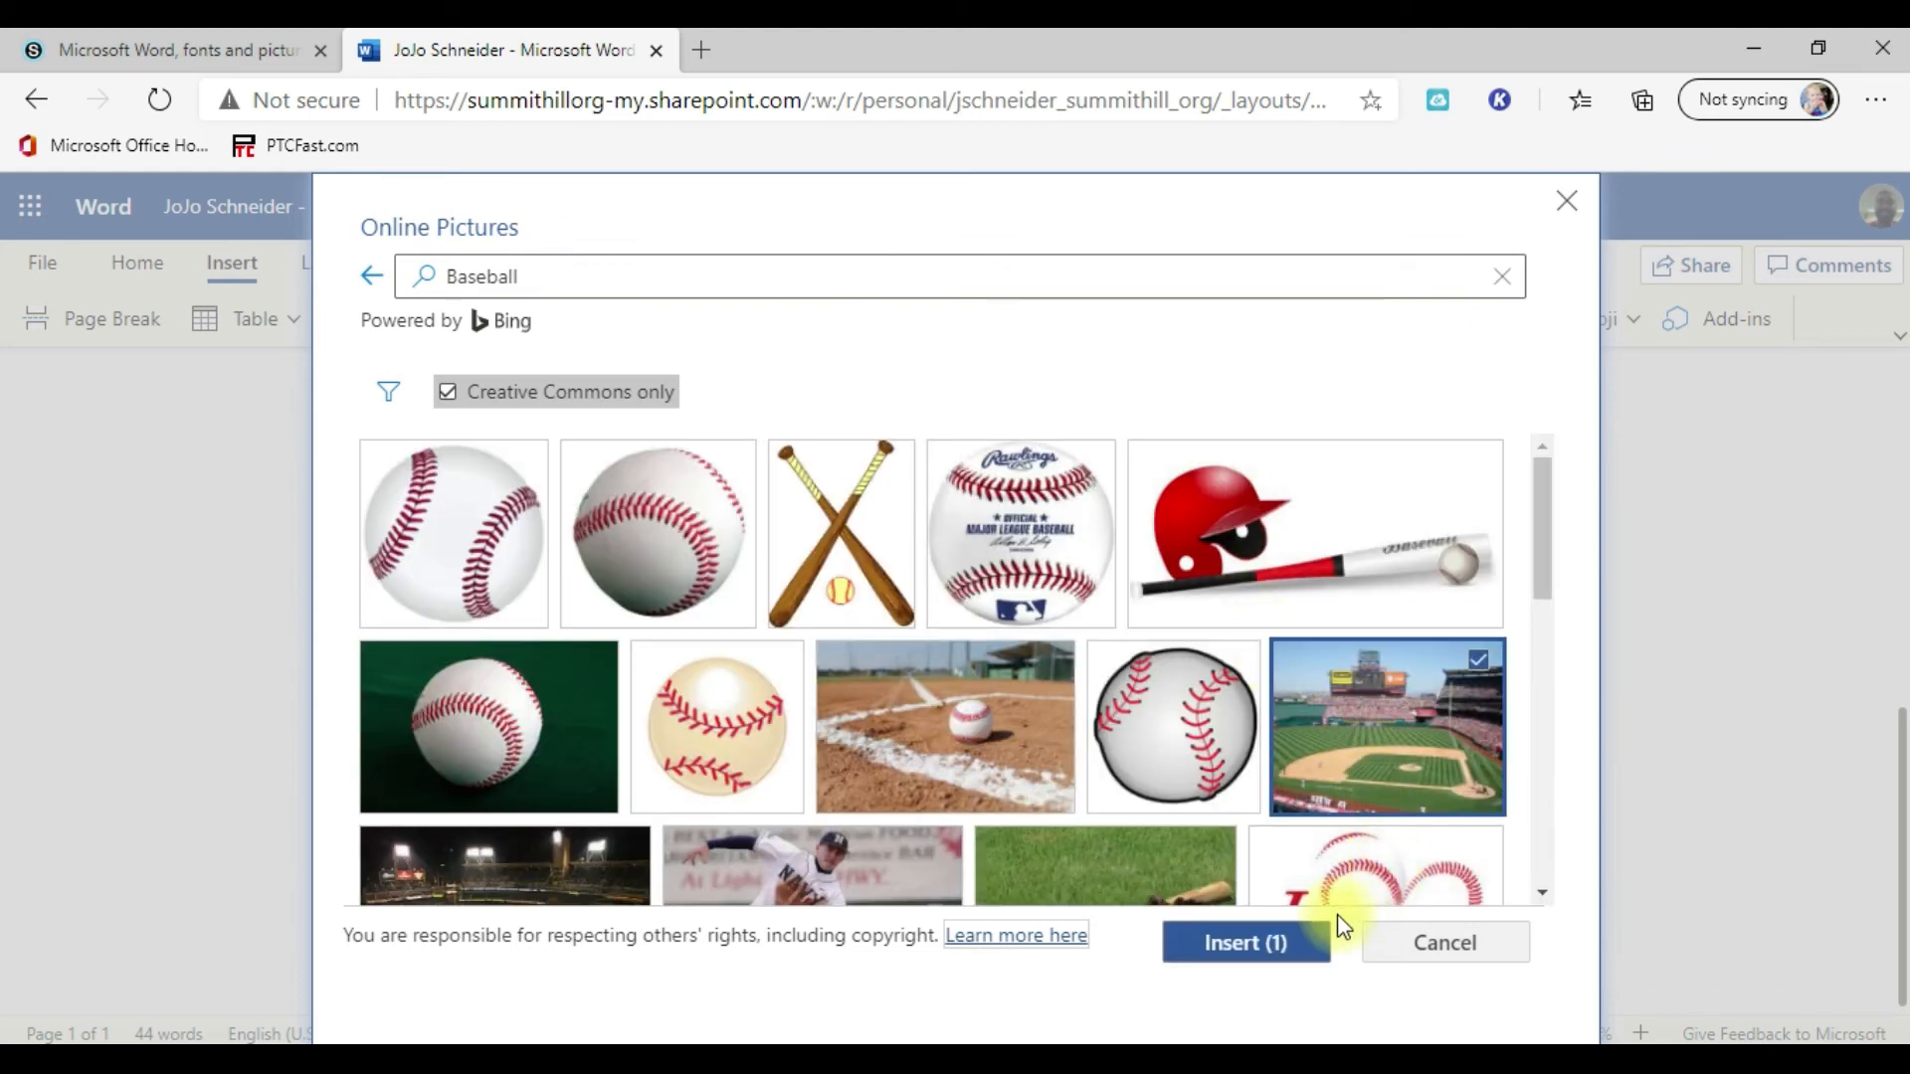
pyautogui.click(1233, 943)
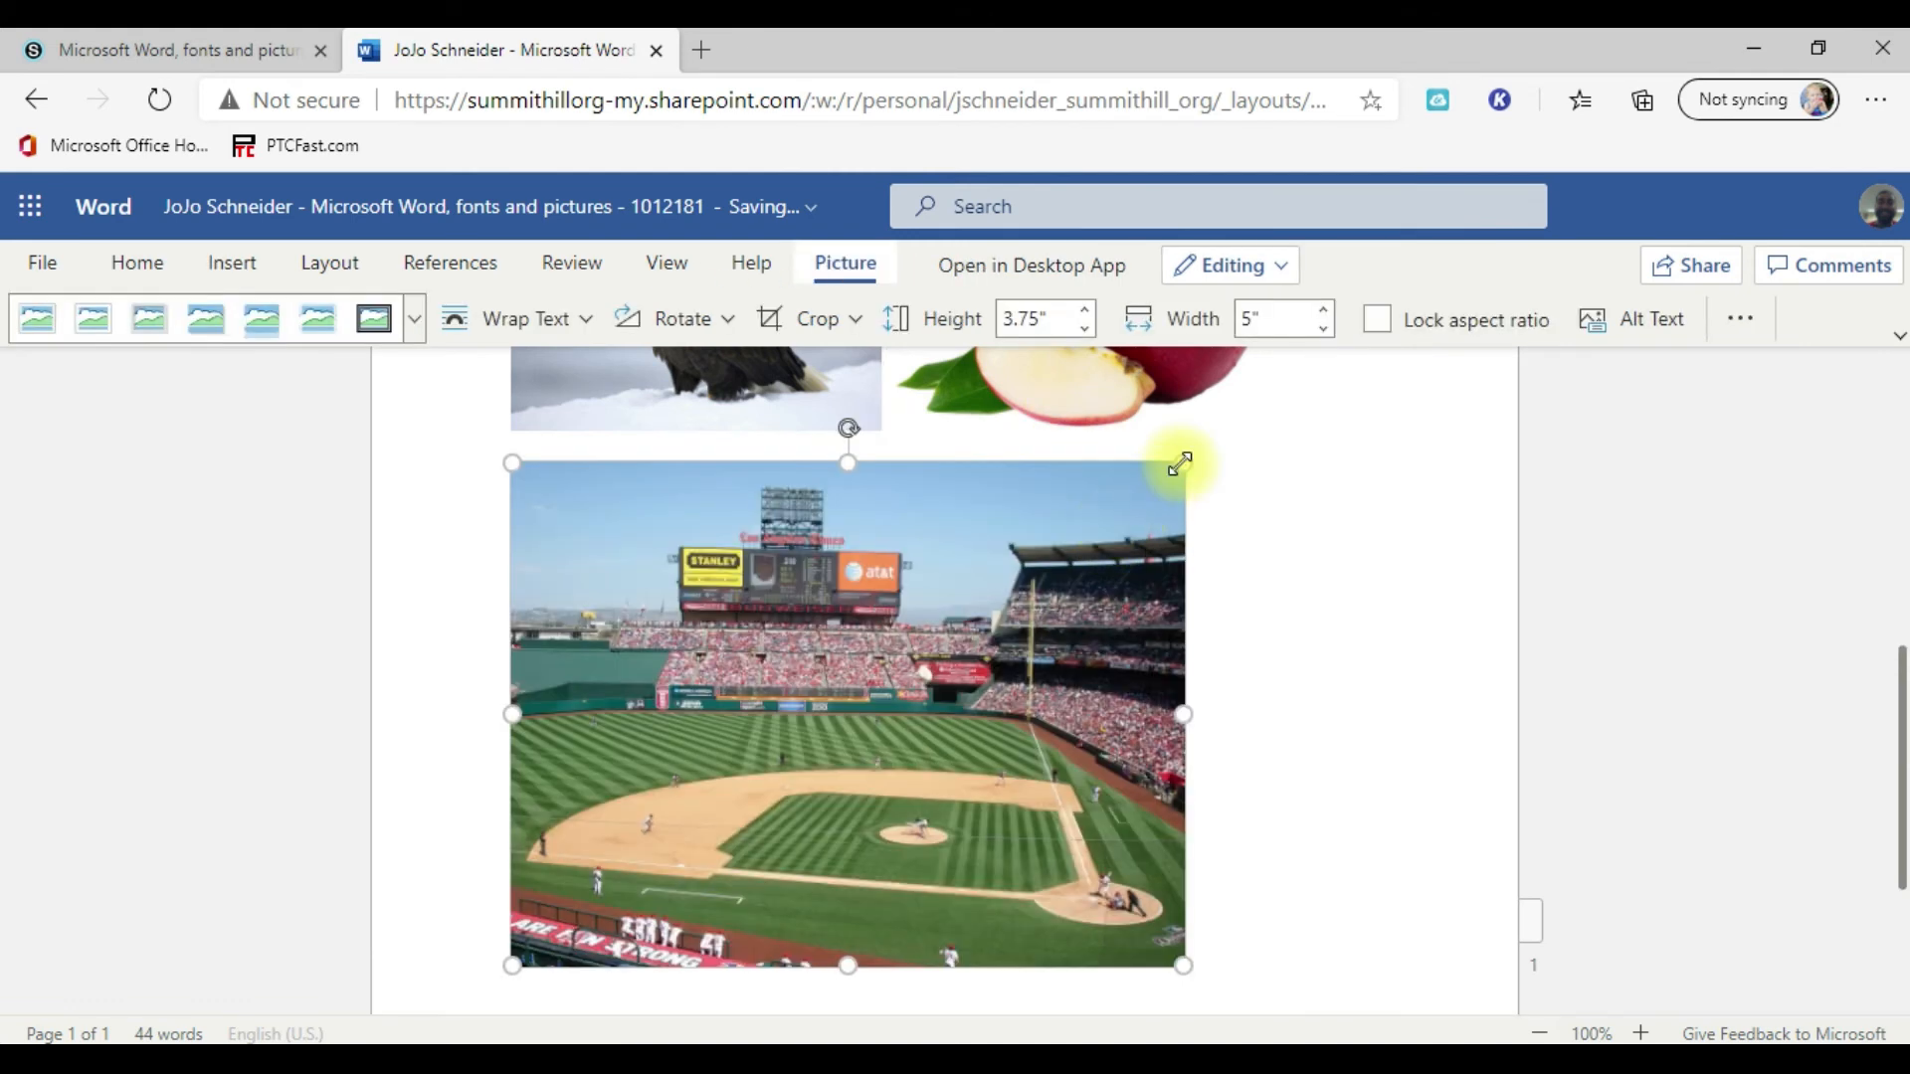
pyautogui.moveTo(1183, 460); pyautogui.dragTo(731, 533)
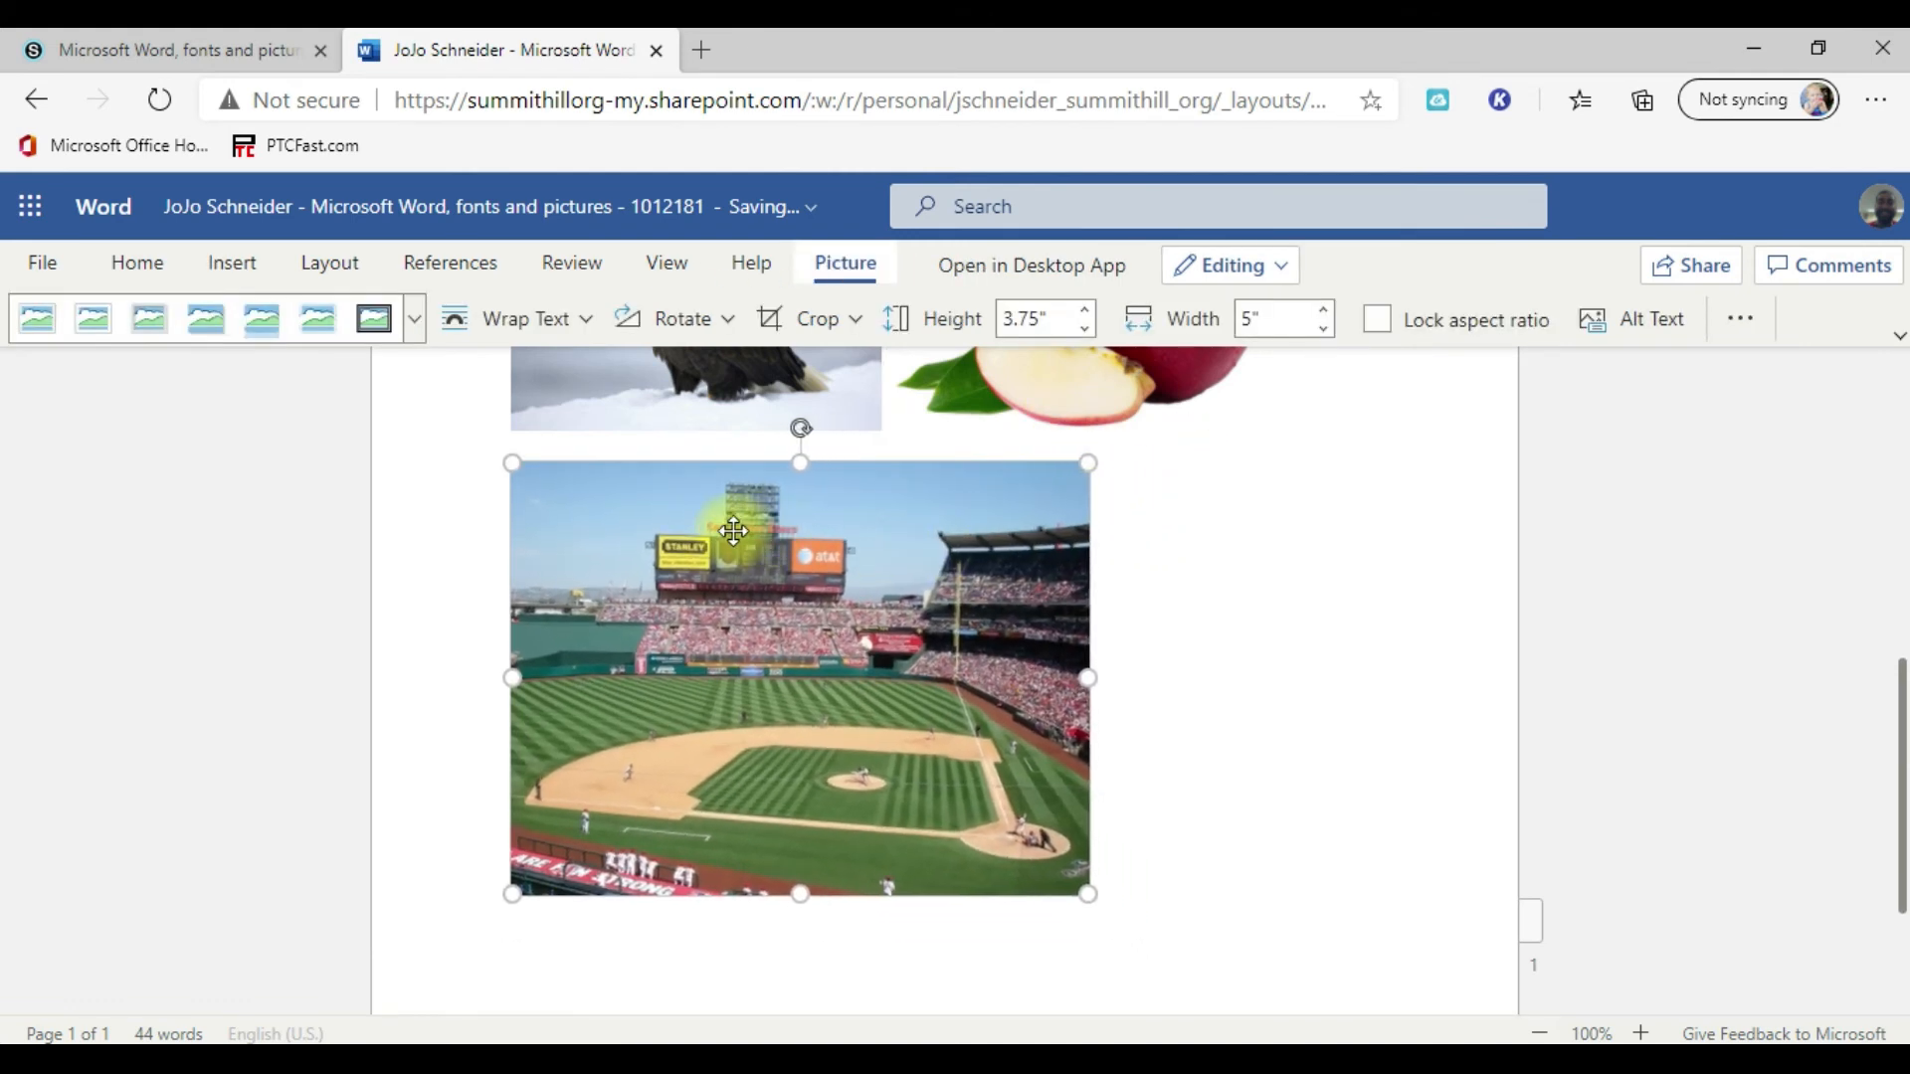
pyautogui.moveTo(1085, 898); pyautogui.dragTo(886, 740)
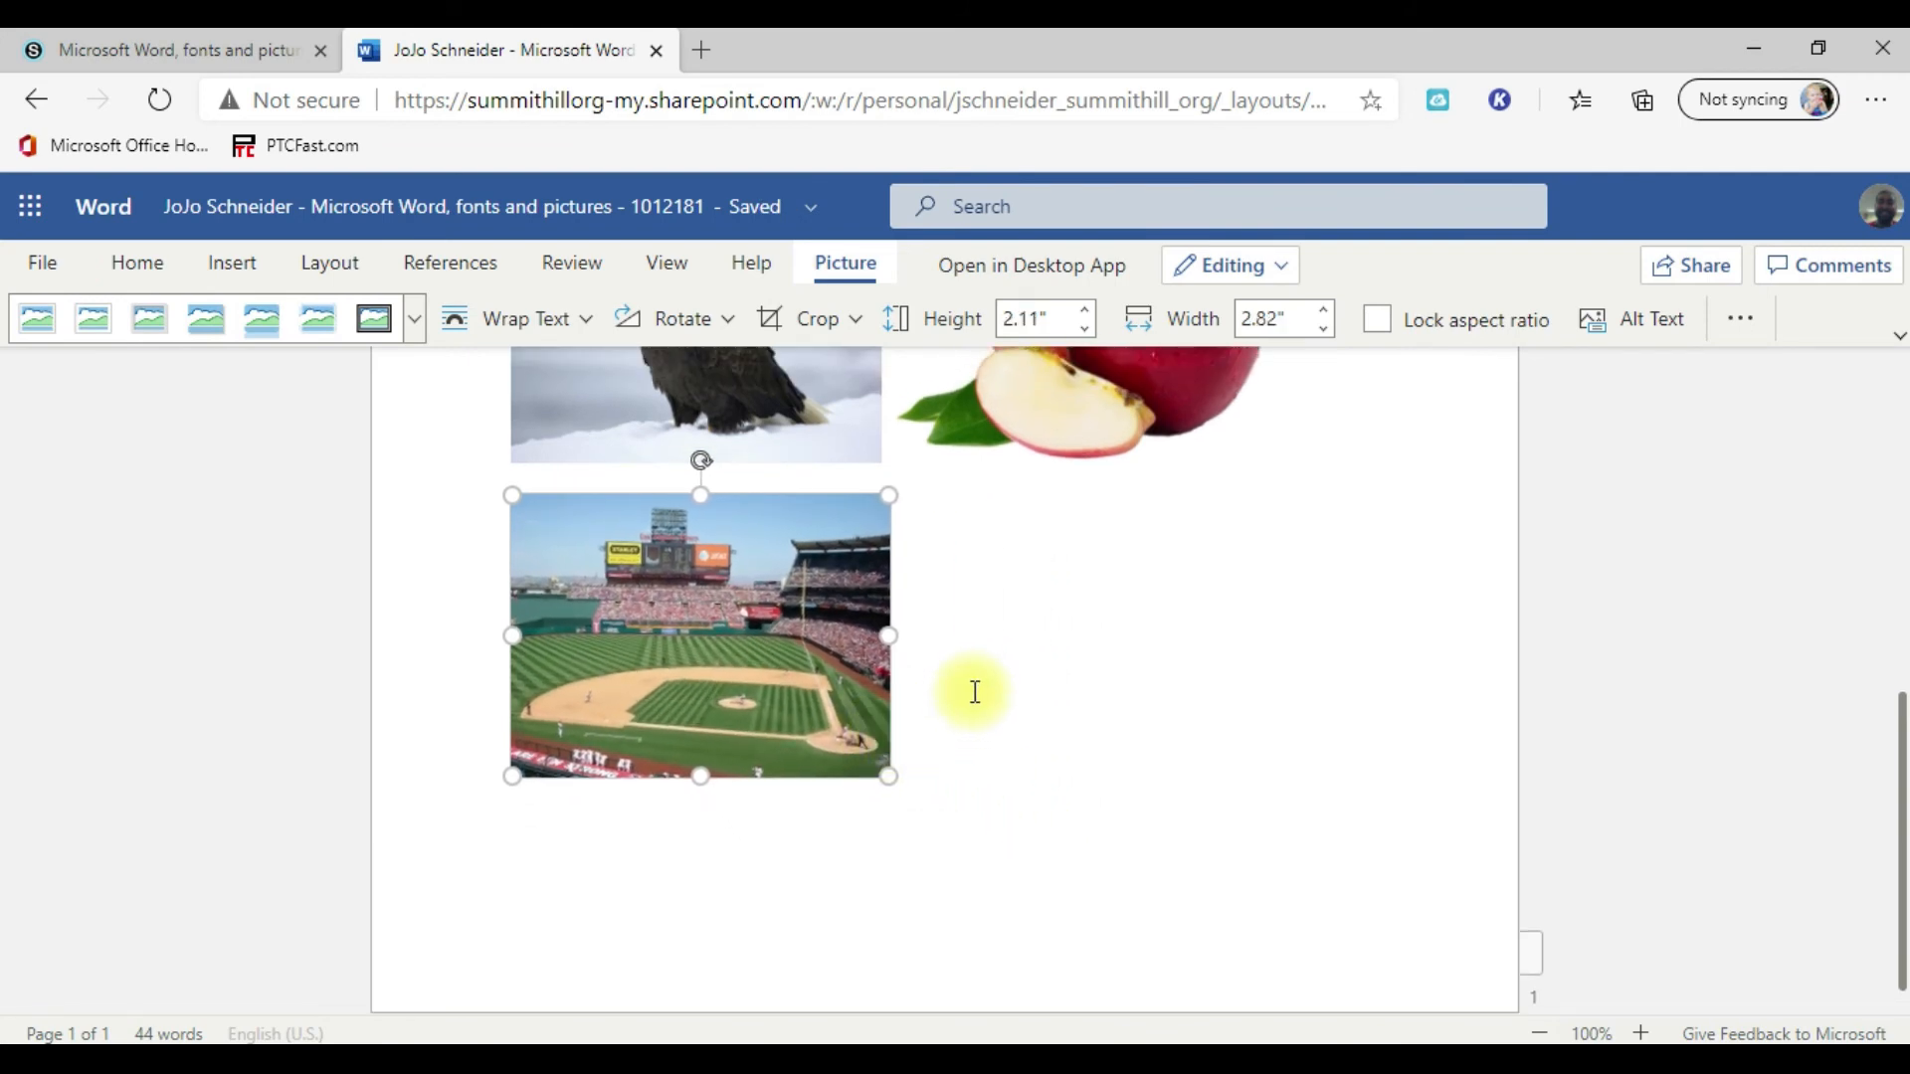
# Step: Insert the sunflower picture from Bing's Flower category after the stadium and shrink it proportionally to about 3.53" wide and 2.35" high
pyautogui.click(975, 691)
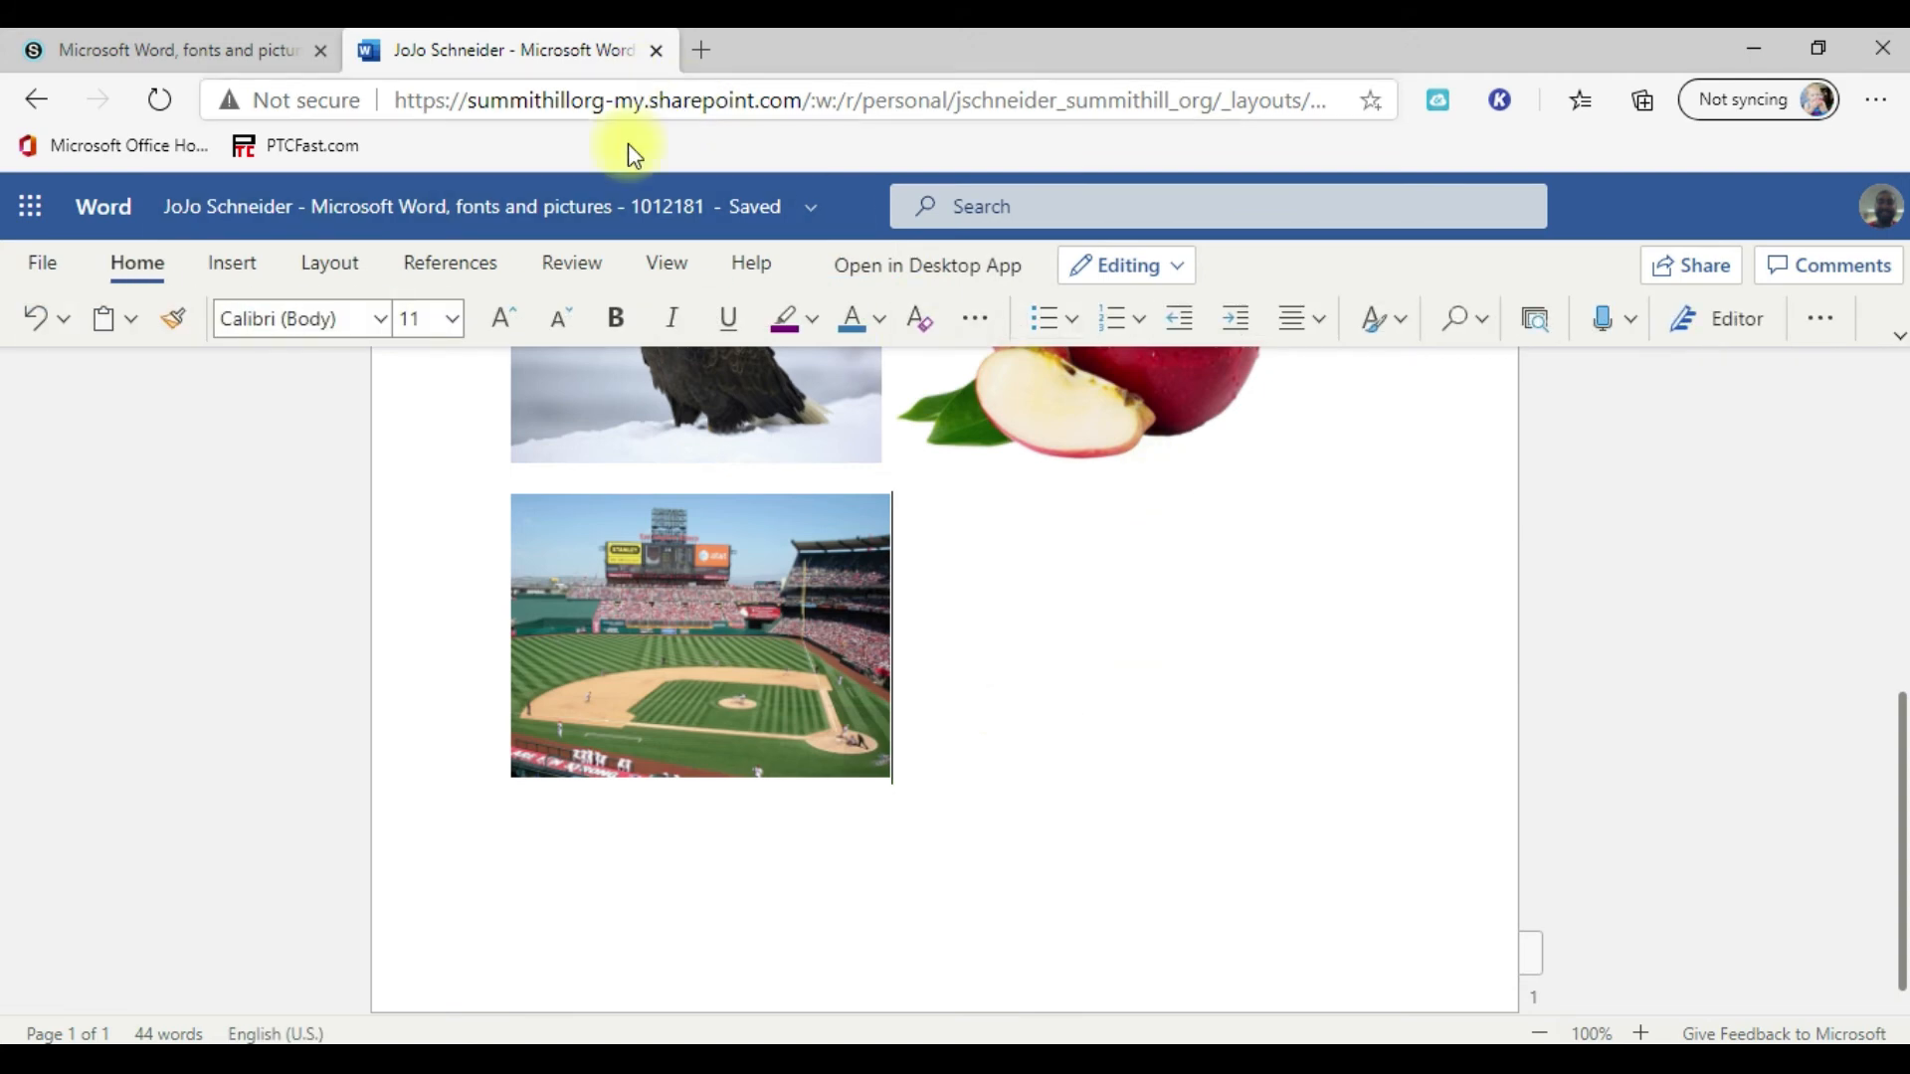
pyautogui.click(233, 264)
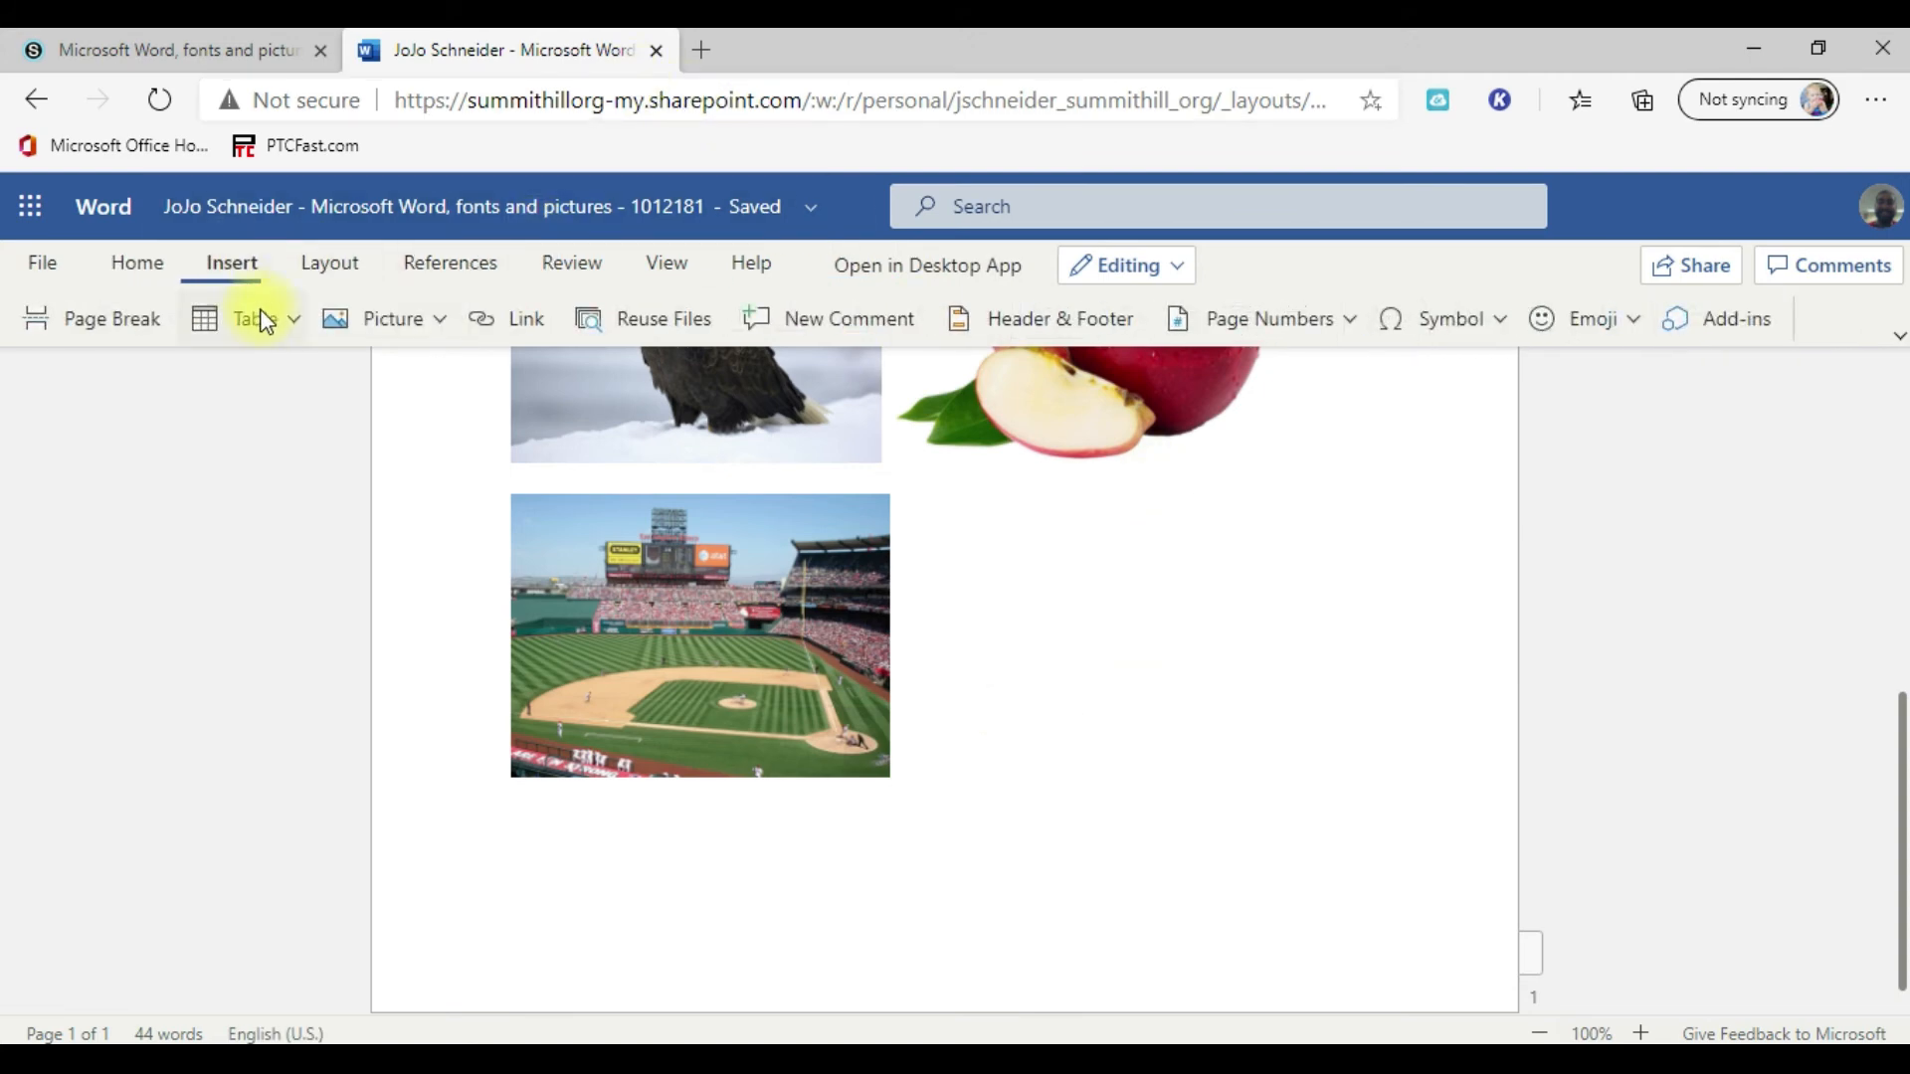
pyautogui.click(443, 328)
pyautogui.click(406, 511)
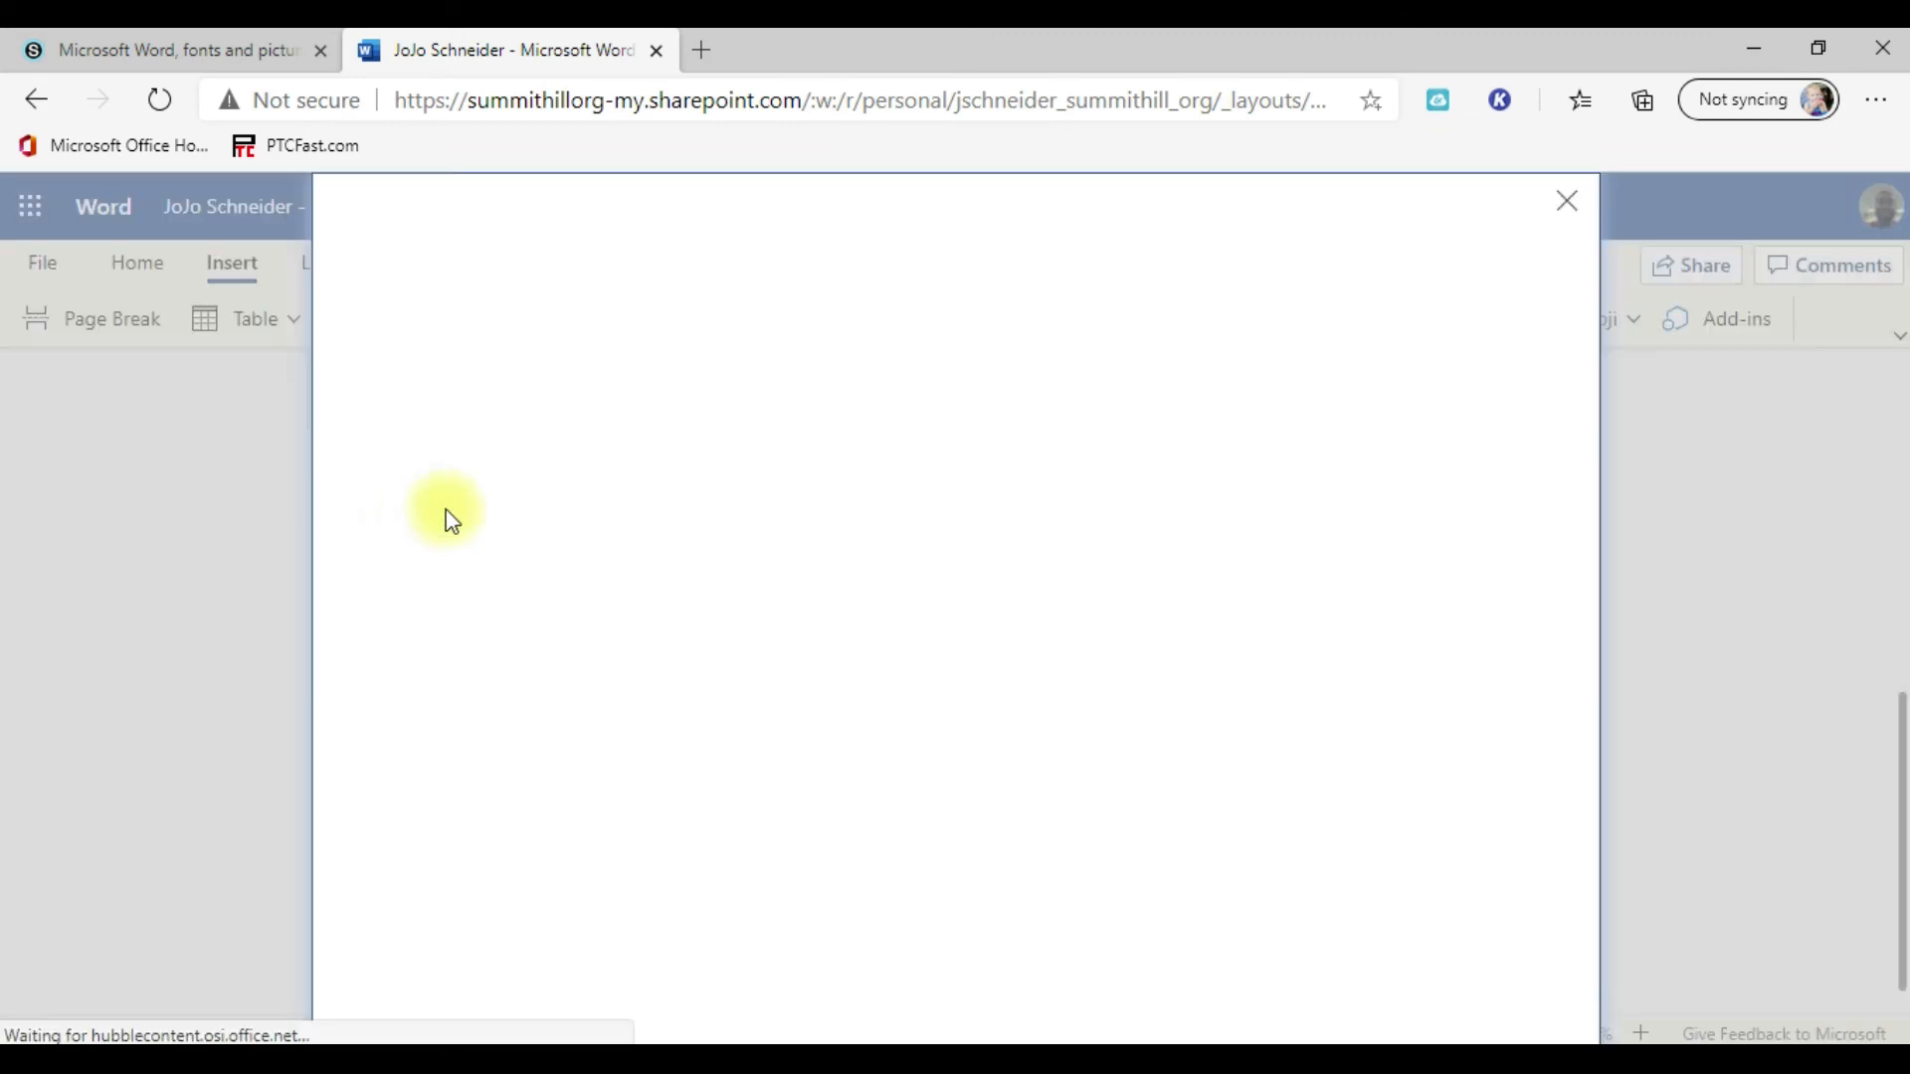
pyautogui.scroll(-3, 1244, 741)
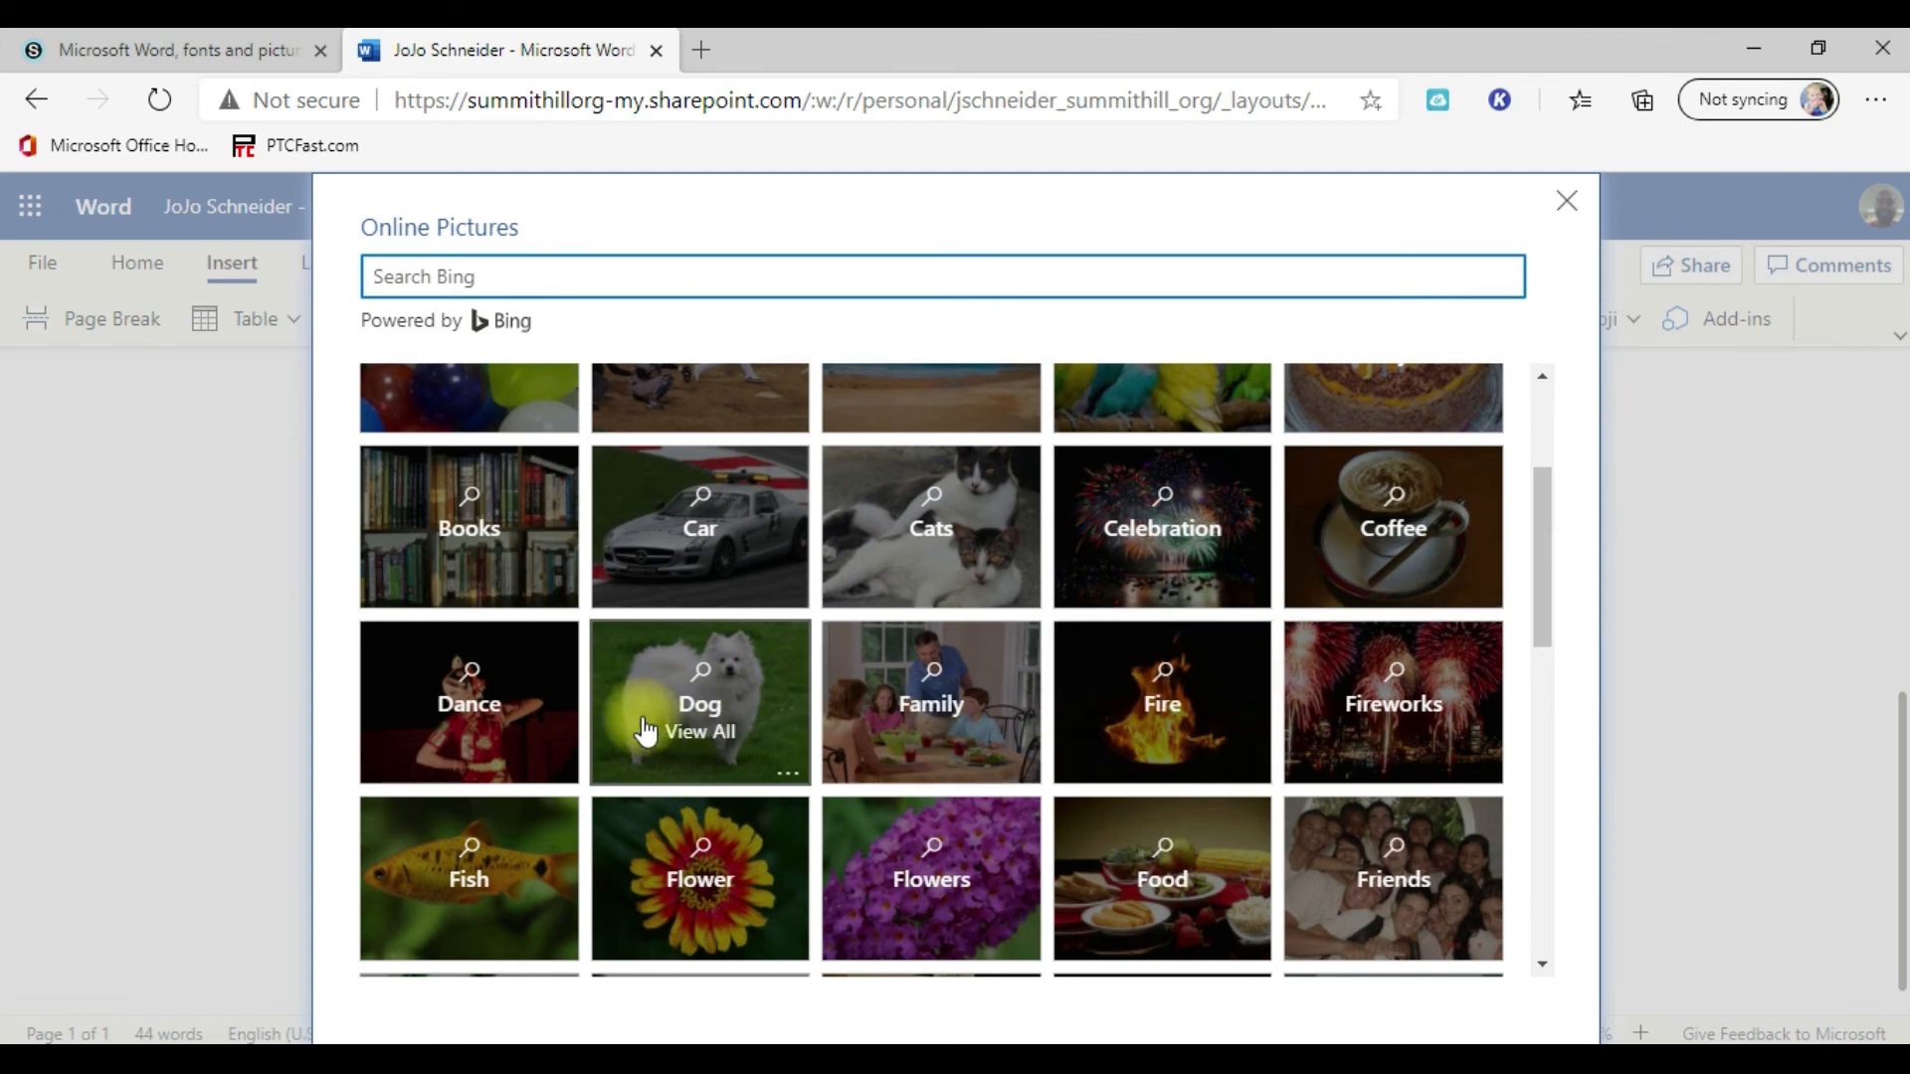
pyautogui.click(670, 879)
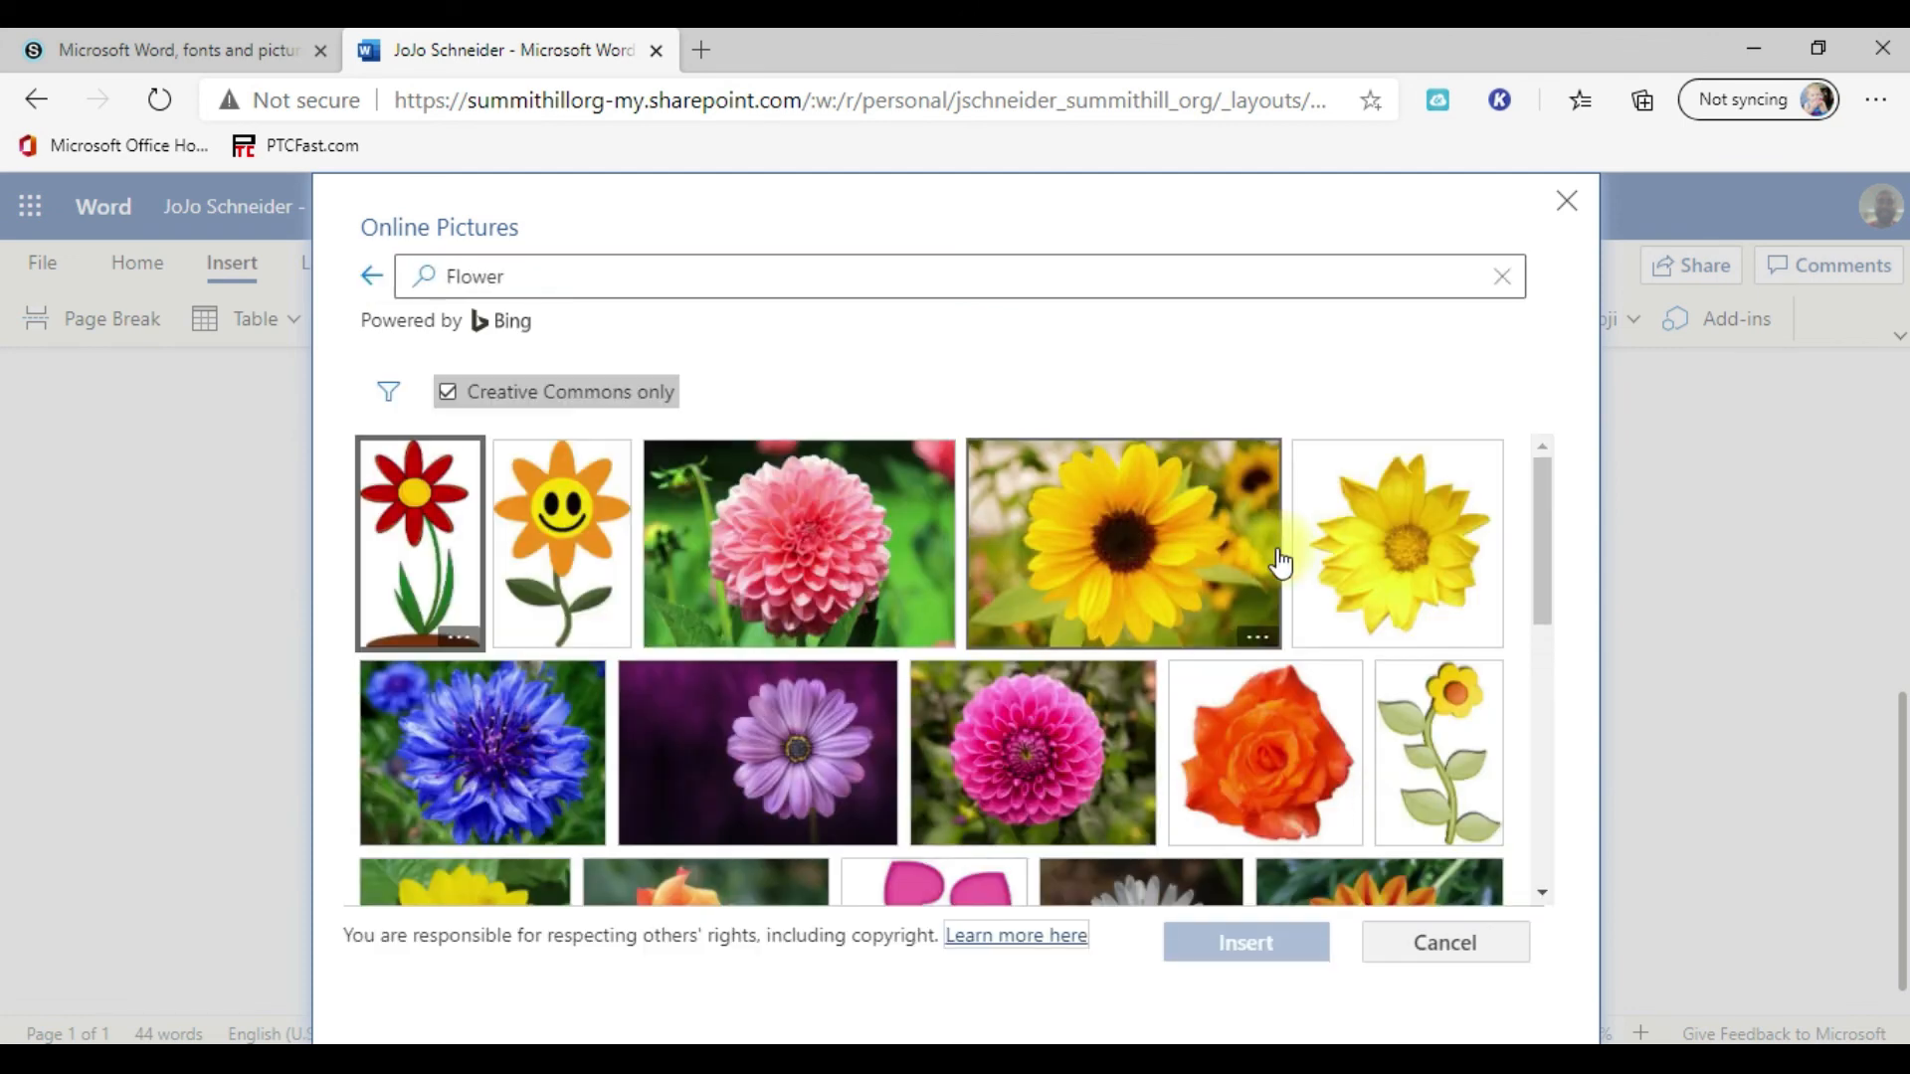
pyautogui.click(1119, 587)
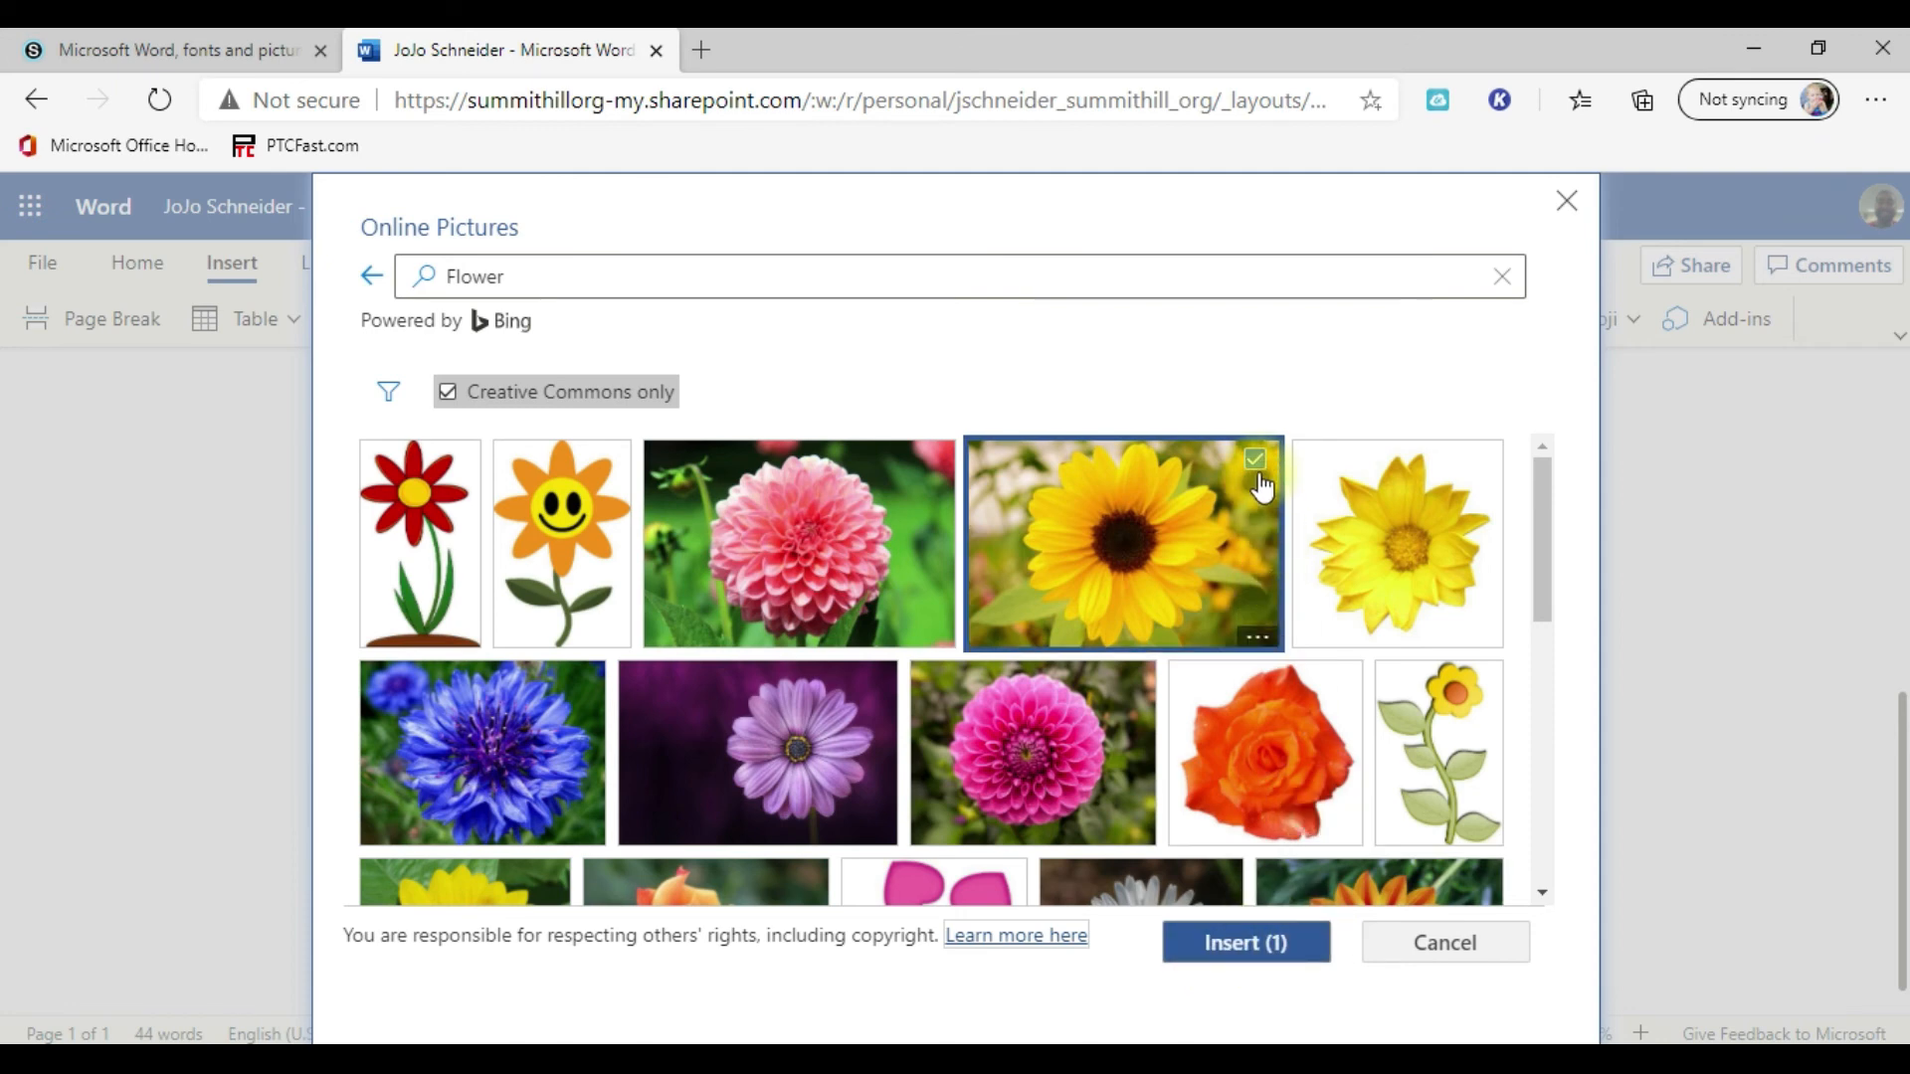
pyautogui.click(1281, 940)
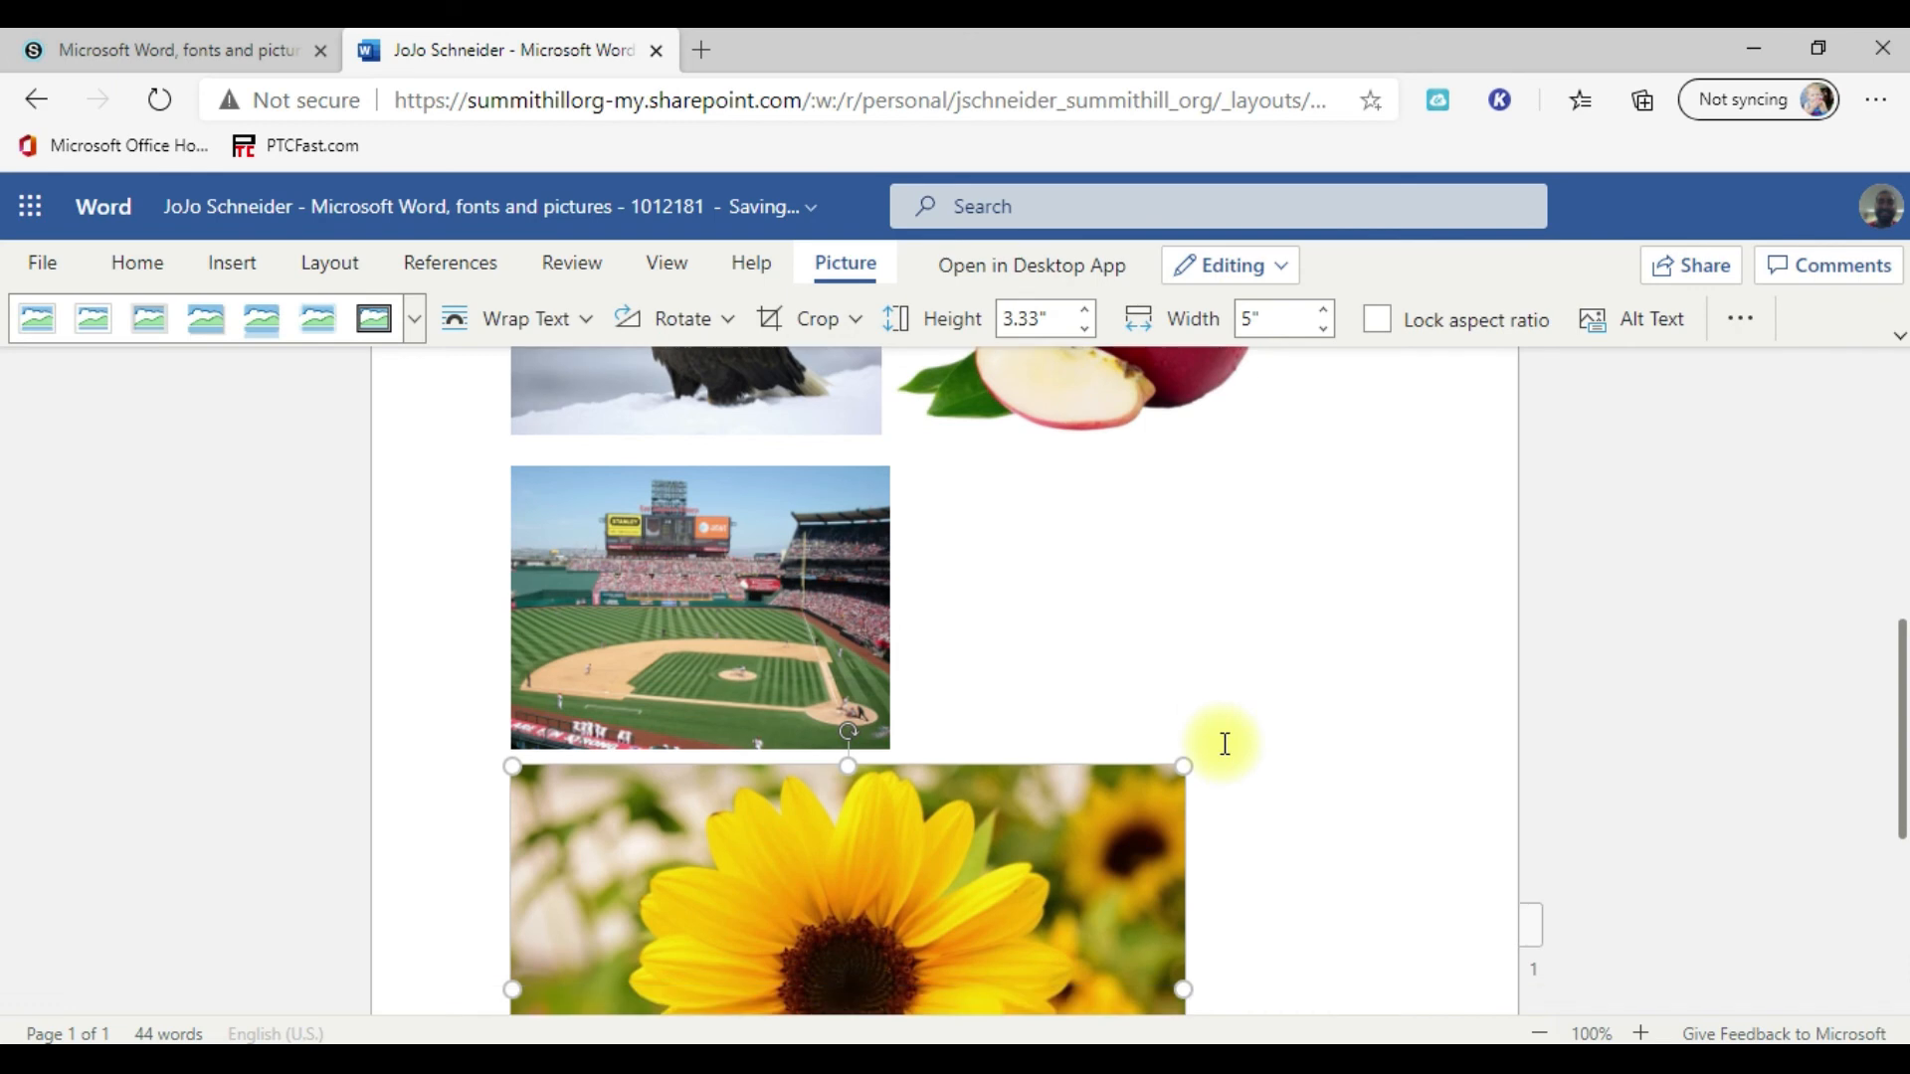
pyautogui.moveTo(1183, 587); pyautogui.dragTo(1045, 630)
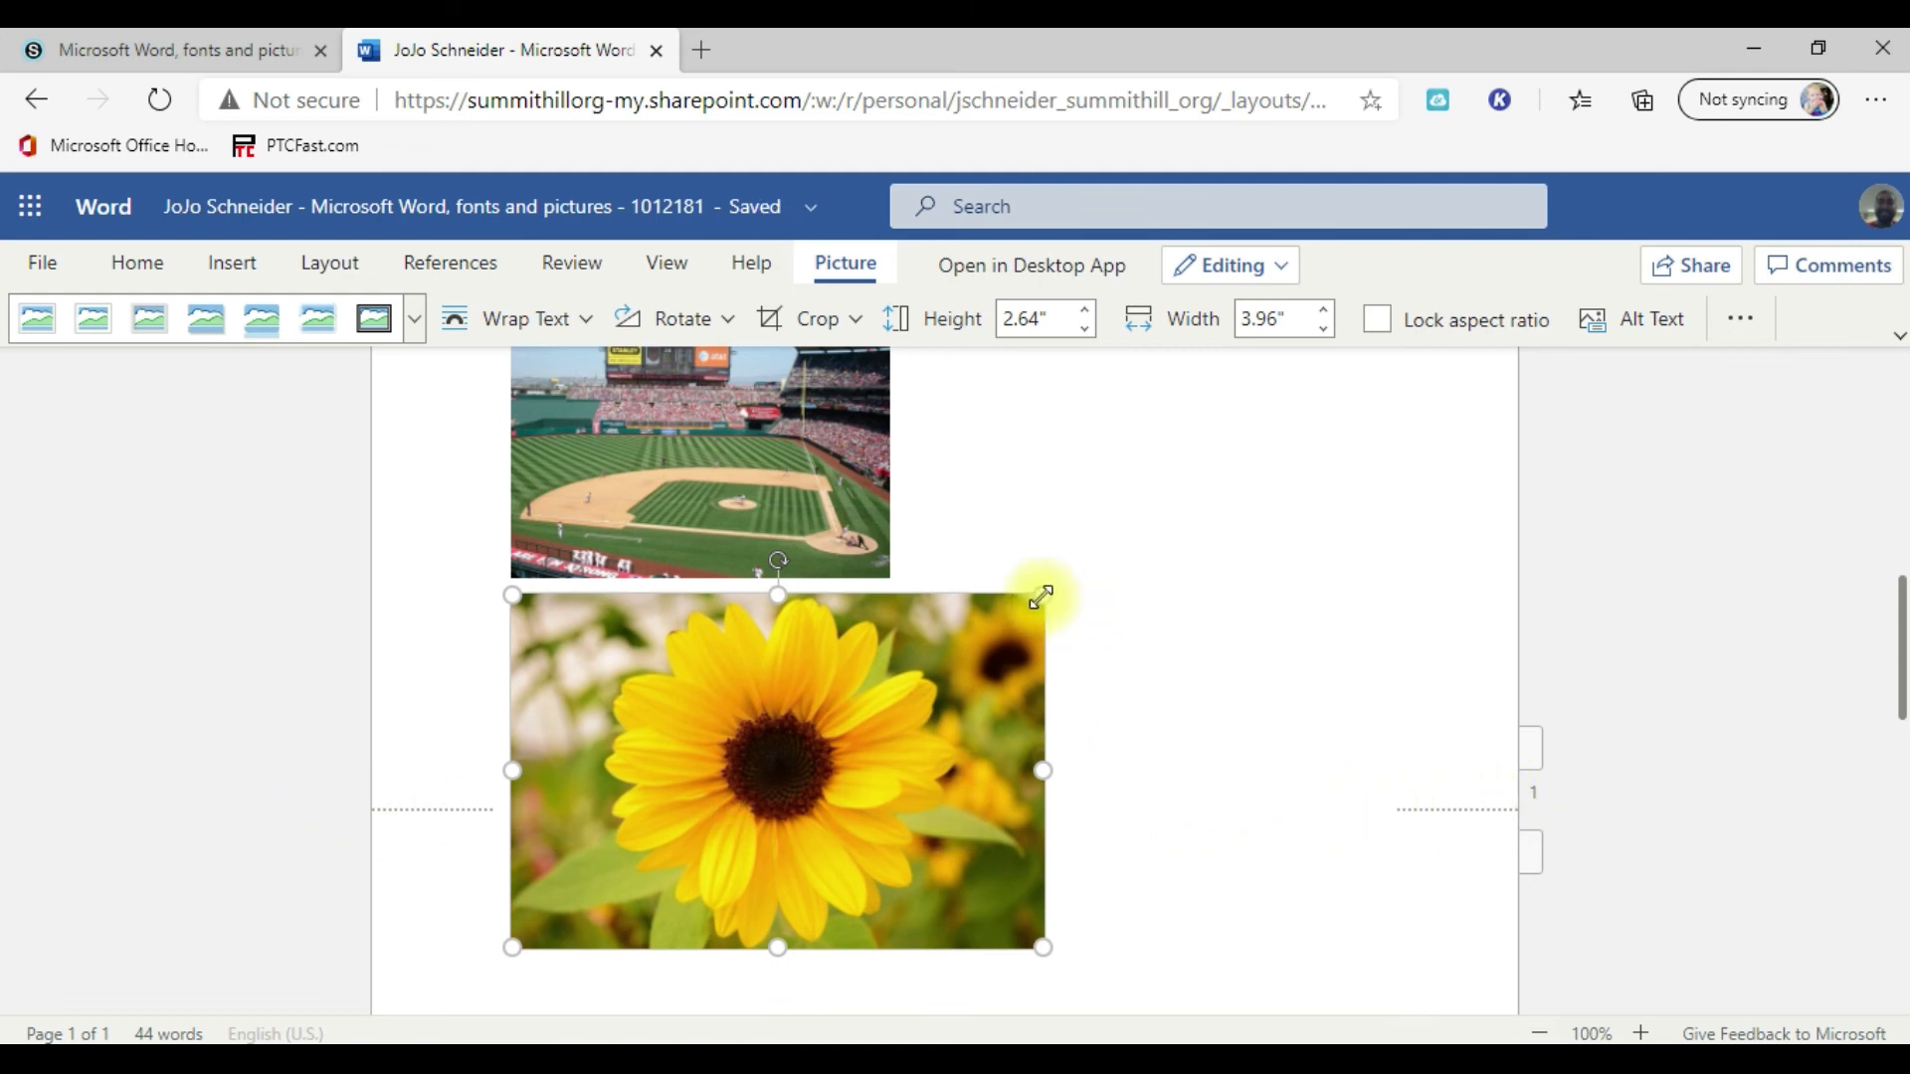
pyautogui.moveTo(1042, 597); pyautogui.dragTo(983, 636)
# Step: Review the whole page, checking the formatted sentence and the arrangement of the four inserted pictures
pyautogui.scroll(2, 1204, 703)
pyautogui.scroll(3, 1030, 748)
pyautogui.scroll(1, 1030, 748)
pyautogui.scroll(-3, 1173, 726)
pyautogui.scroll(7, 1179, 723)
pyautogui.scroll(-1, 1180, 723)
pyautogui.scroll(-3, 1180, 723)
pyautogui.scroll(-3, 1191, 712)
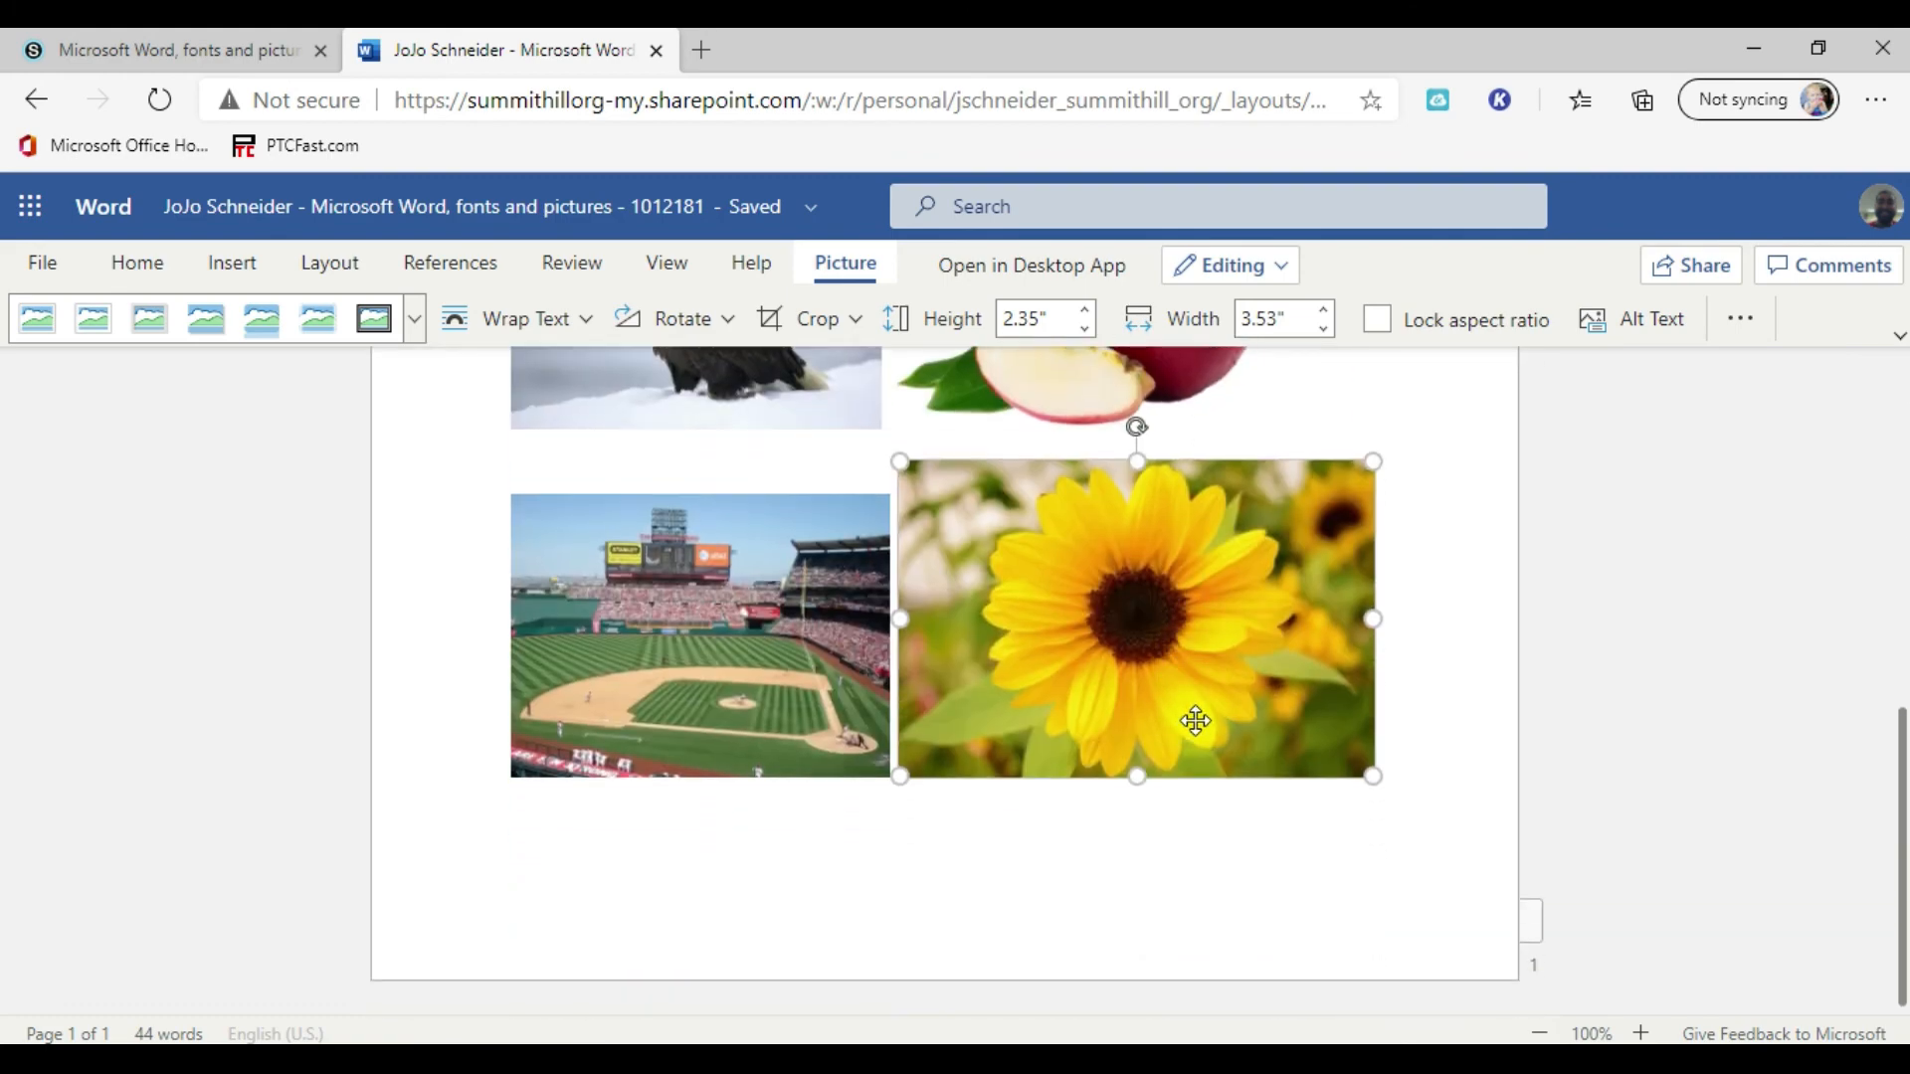
pyautogui.scroll(7, 1195, 721)
pyautogui.scroll(-6, 1184, 727)
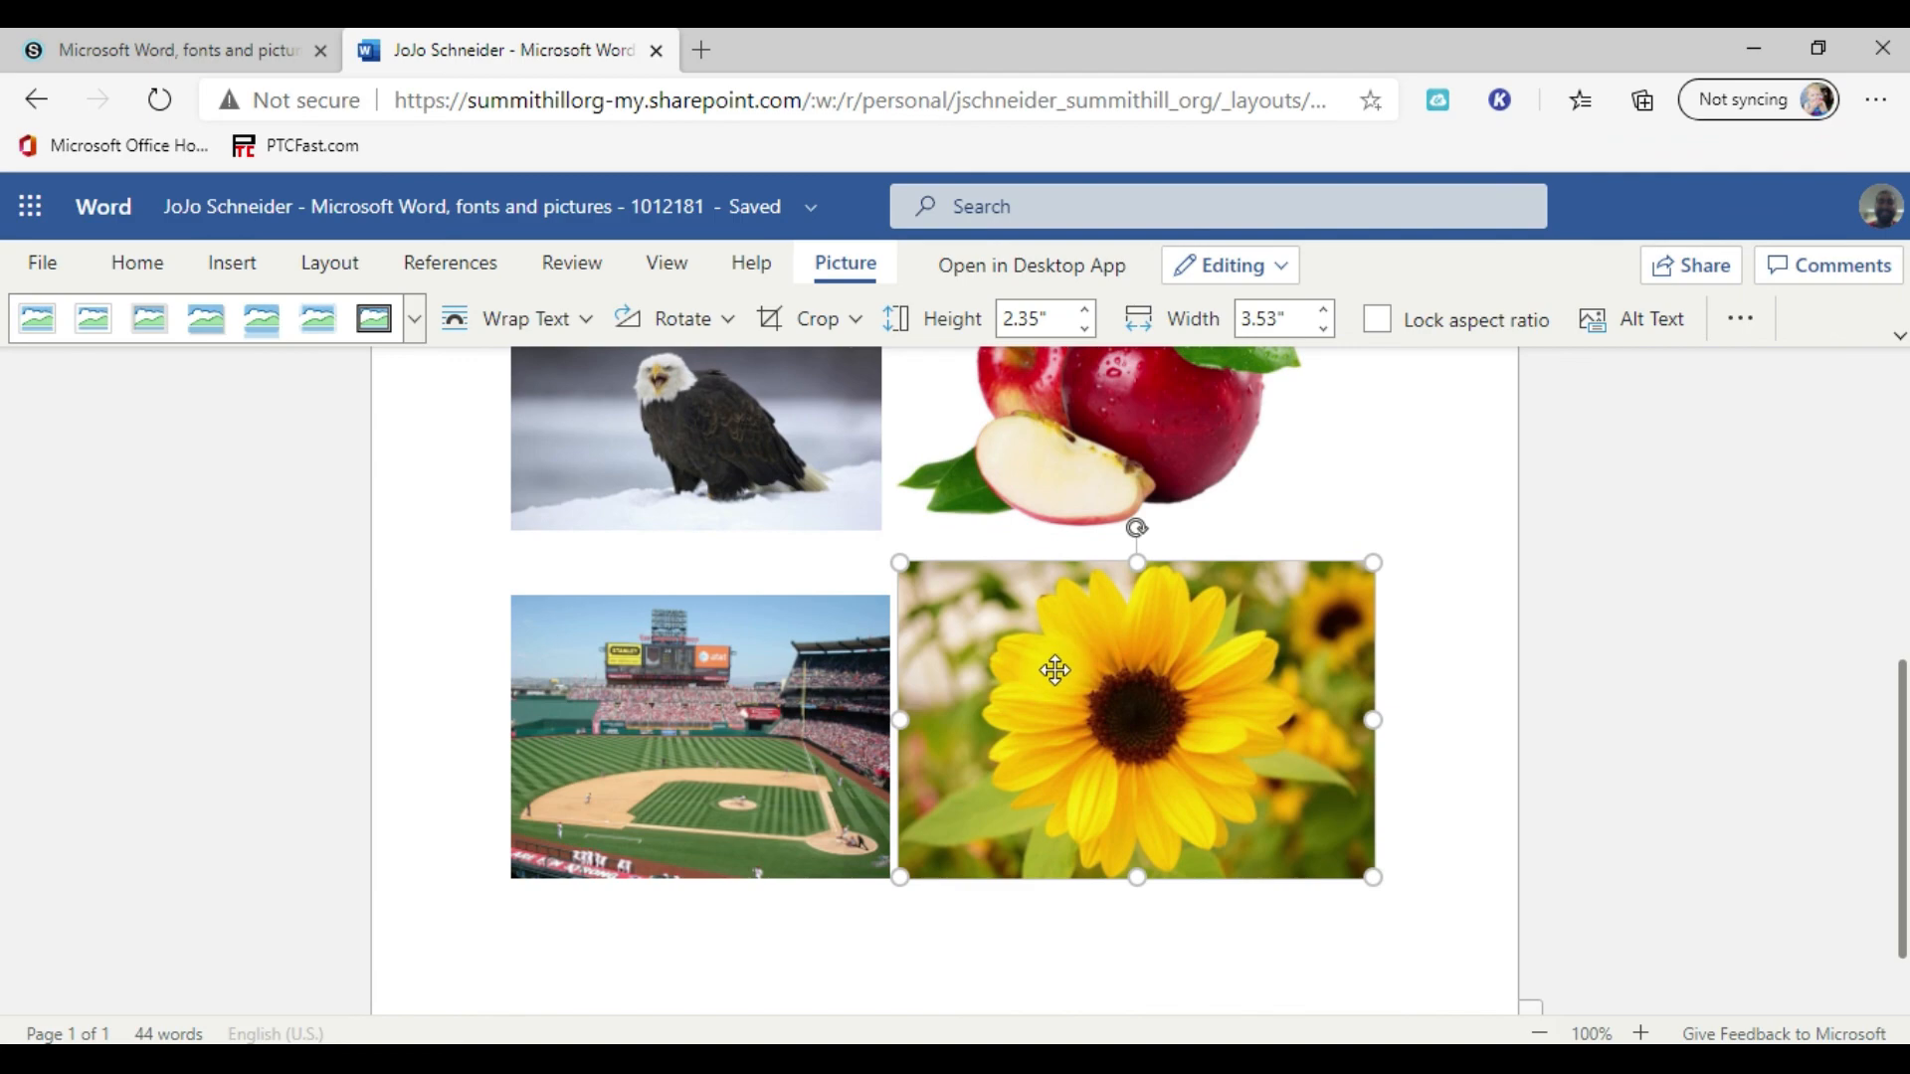
pyautogui.scroll(2, 1058, 665)
pyautogui.scroll(-3, 1019, 672)
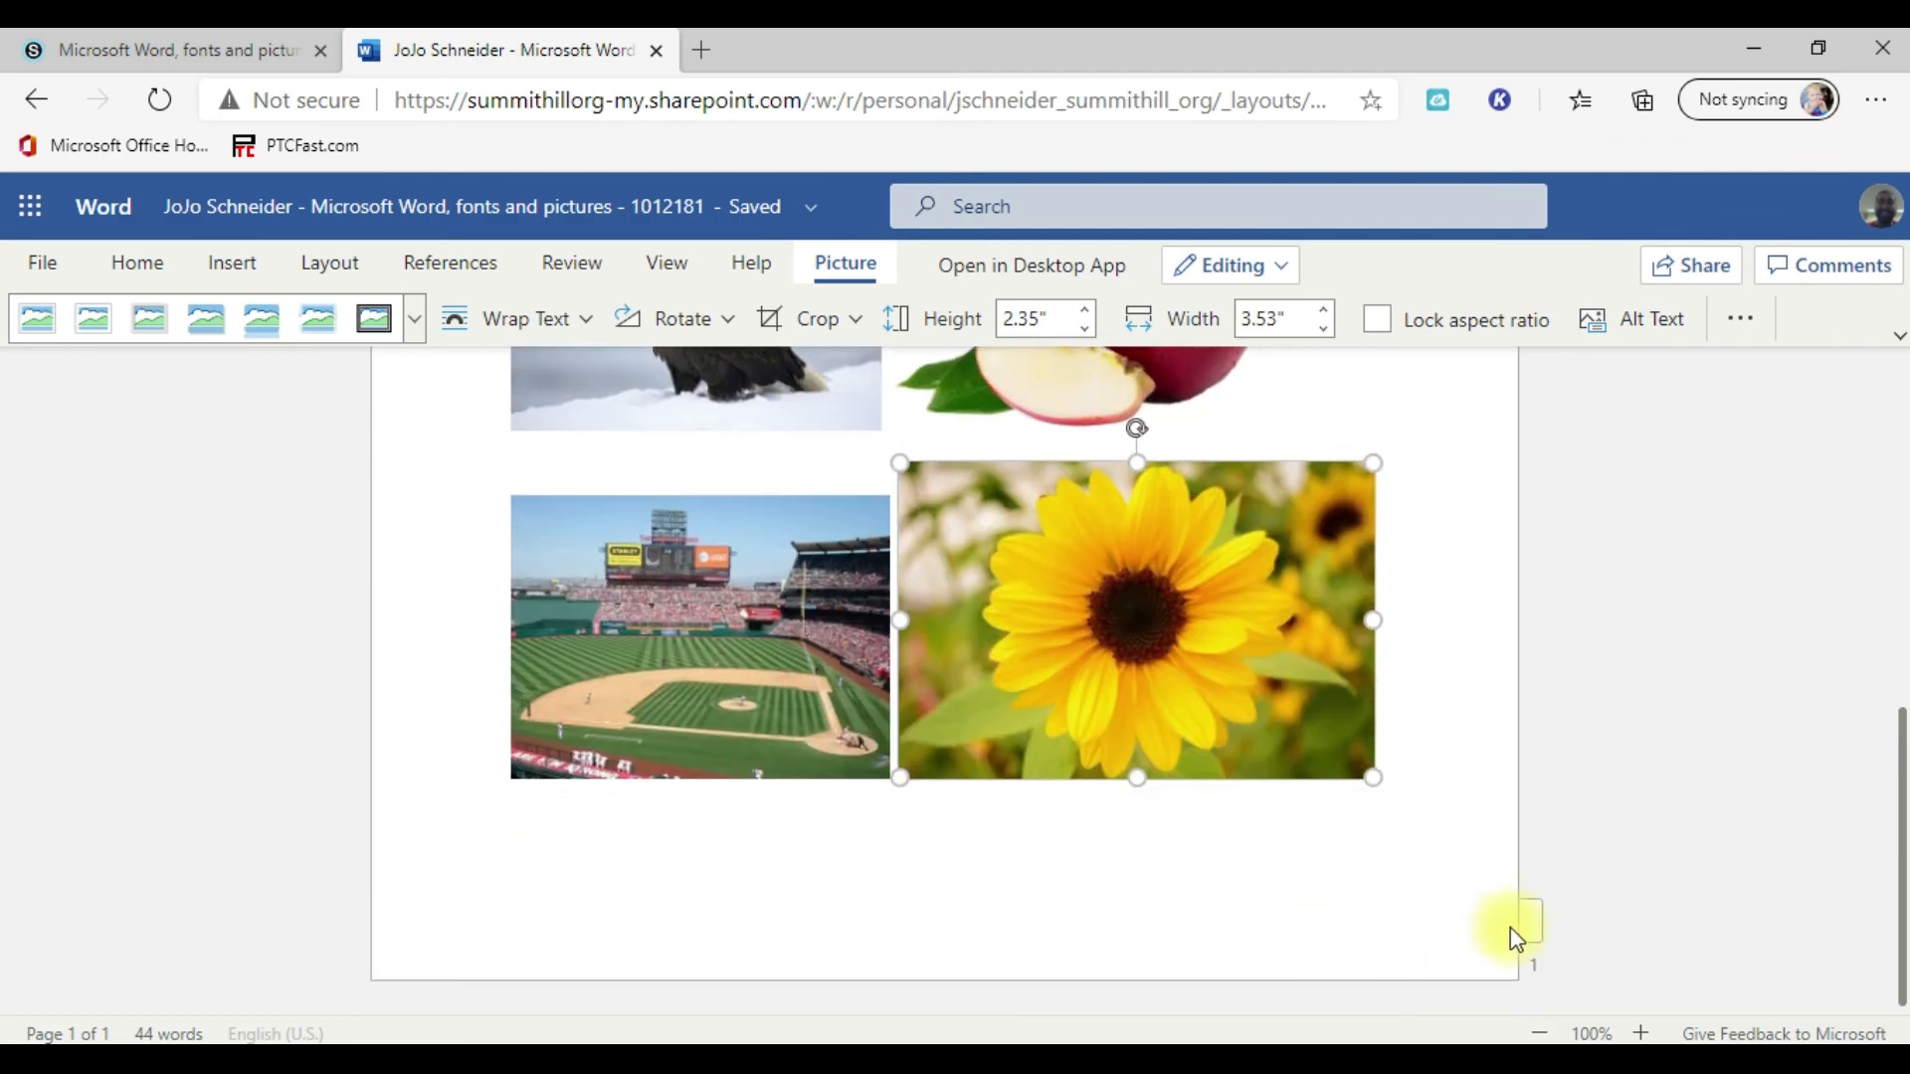
pyautogui.scroll(7, 1204, 877)
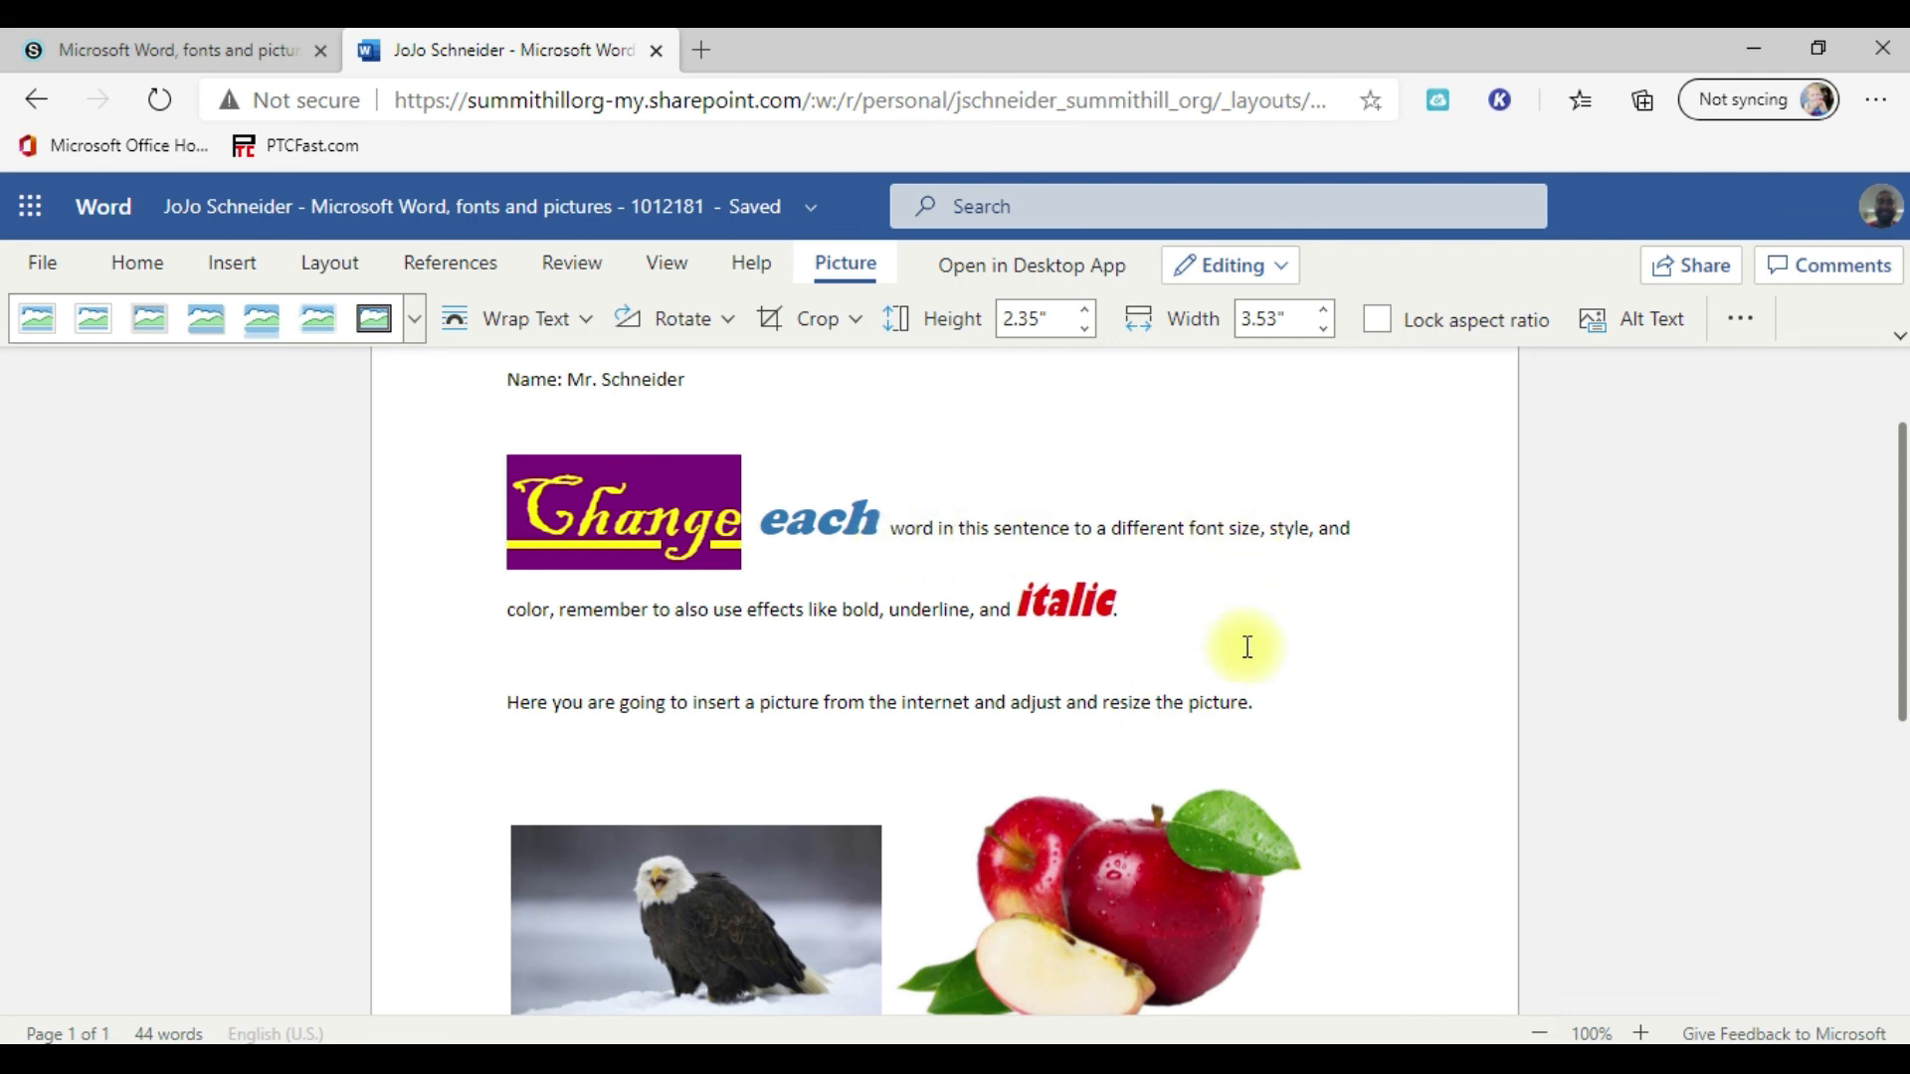
pyautogui.scroll(-6, 1244, 656)
pyautogui.scroll(2, 1156, 890)
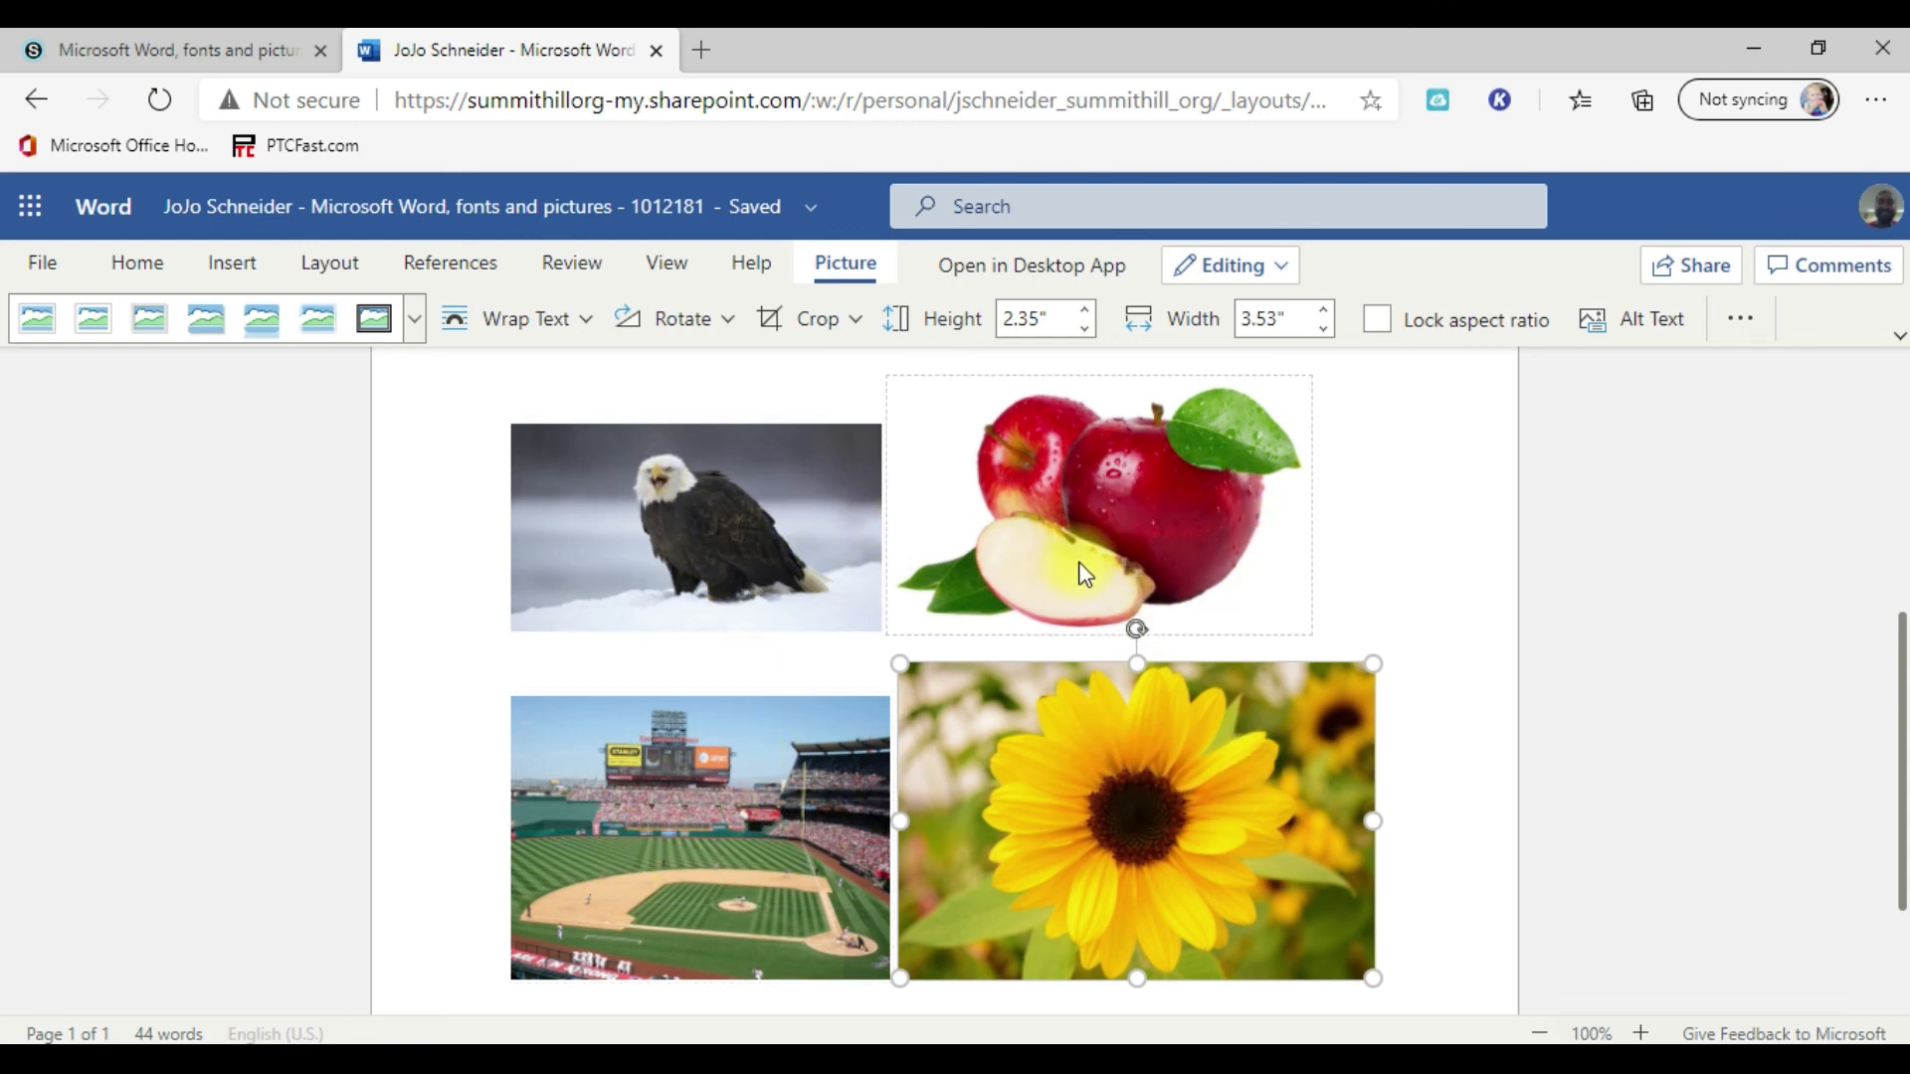
pyautogui.scroll(-2, 795, 596)
pyautogui.scroll(2, 786, 616)
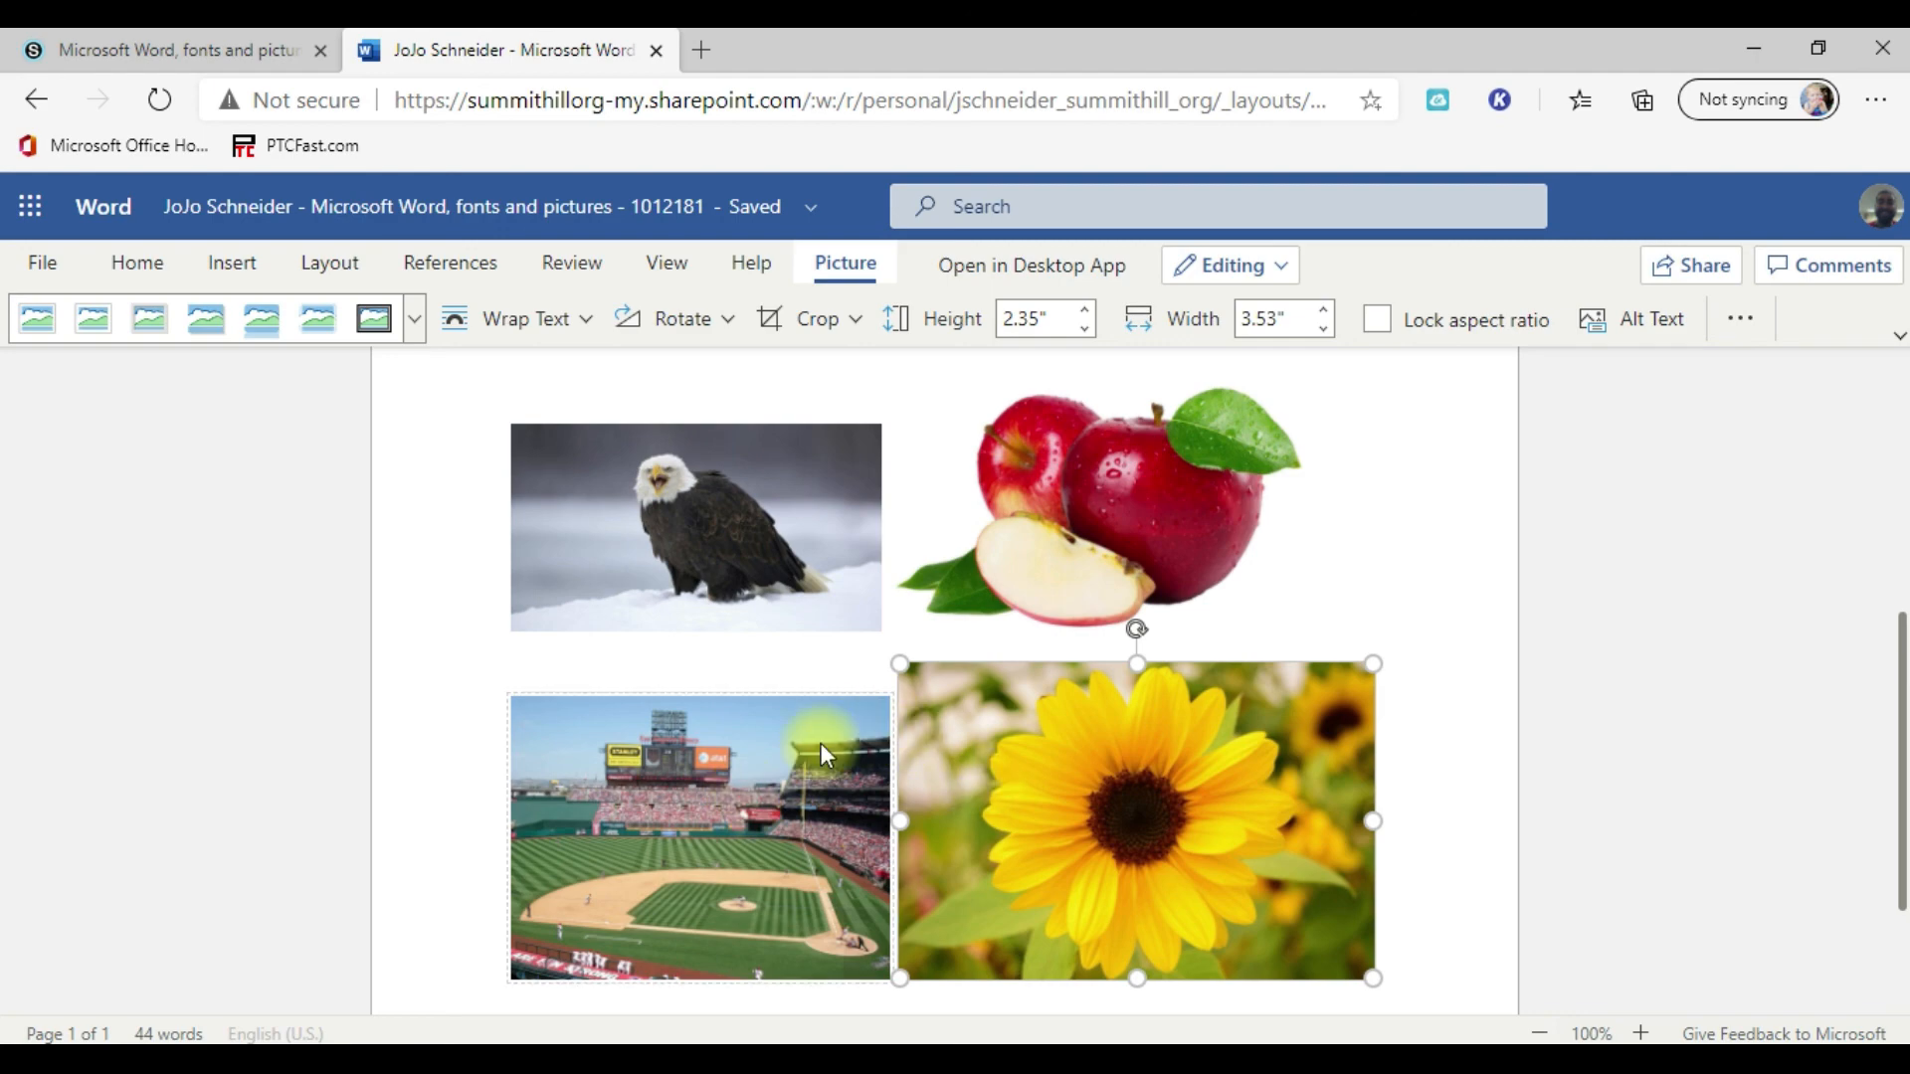
pyautogui.scroll(5, 880, 741)
pyautogui.scroll(-5, 789, 682)
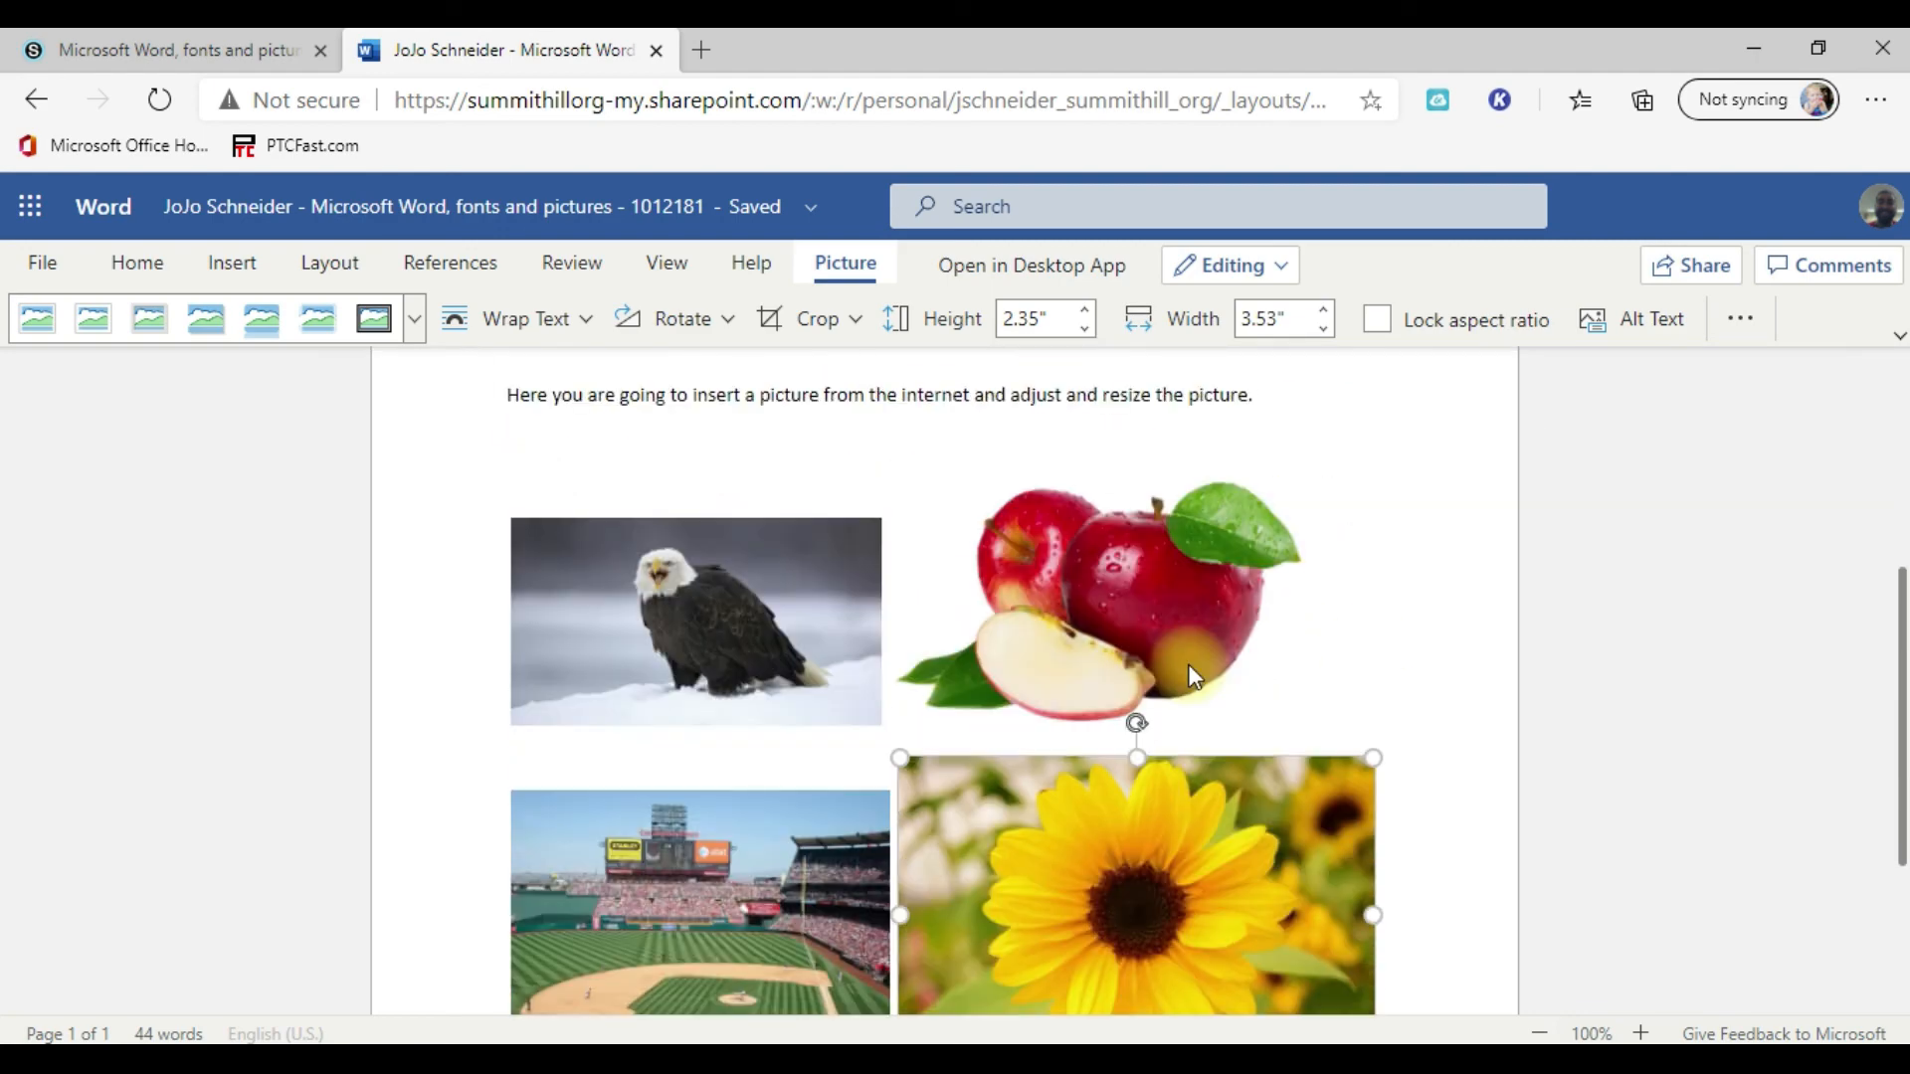